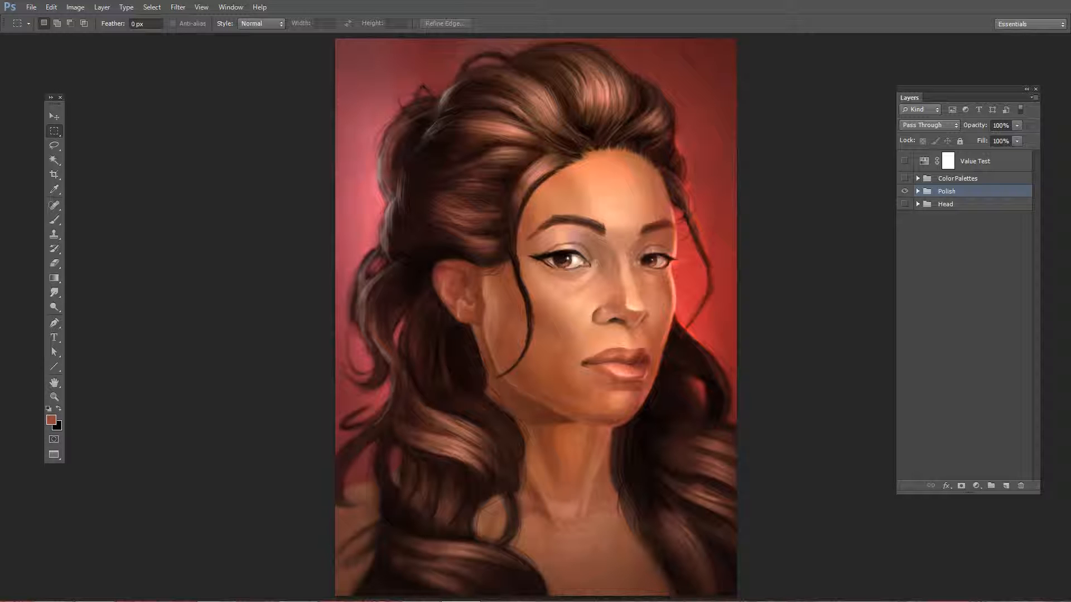
Examine the hair in the GAM233_PortraitHair picture up close in Windows Photo Viewer, and close the picture.
{"action": "left_click_drag", "start_coordinate": [0, 1], "coordinate": [517, 30]}
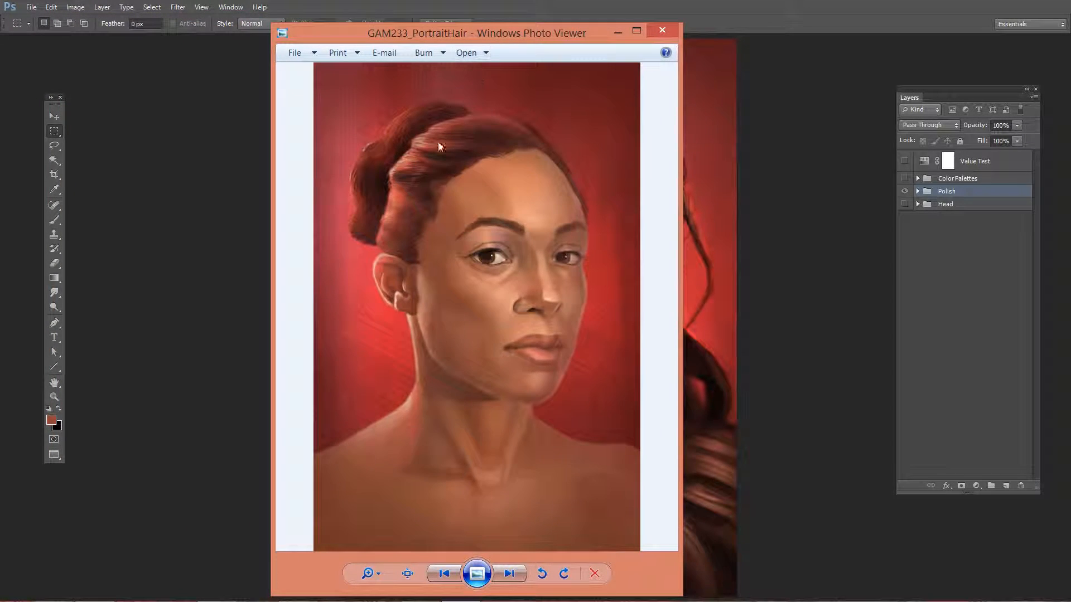
{"action": "scroll", "coordinate": [438, 146], "scroll_direction": "up", "scroll_amount": 4}
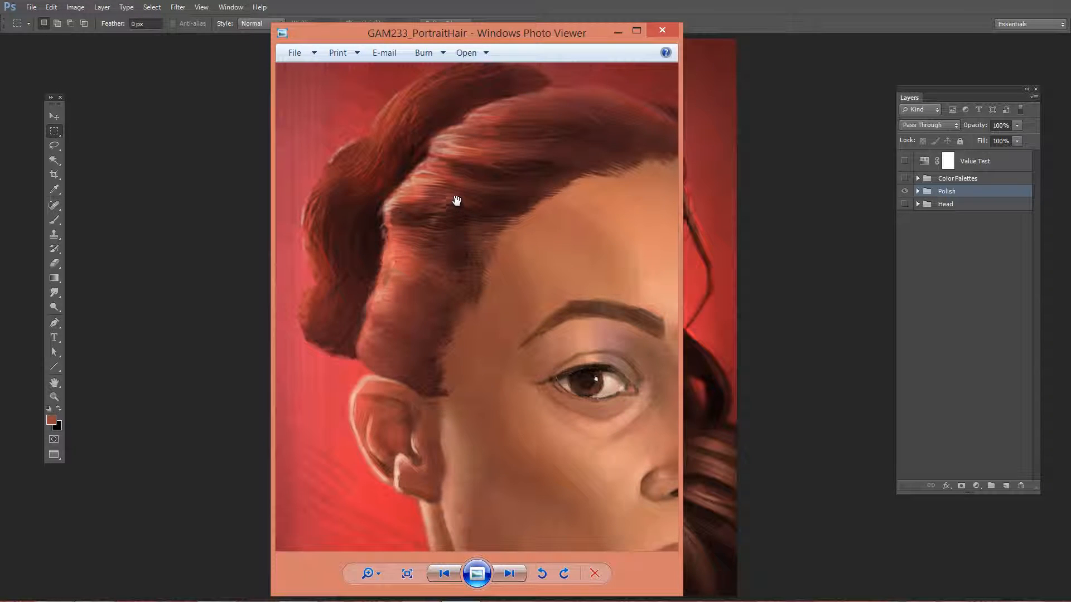
{"action": "left_click_drag", "start_coordinate": [464, 187], "coordinate": [540, 200]}
{"action": "scroll", "coordinate": [536, 270], "scroll_direction": "up", "scroll_amount": 1}
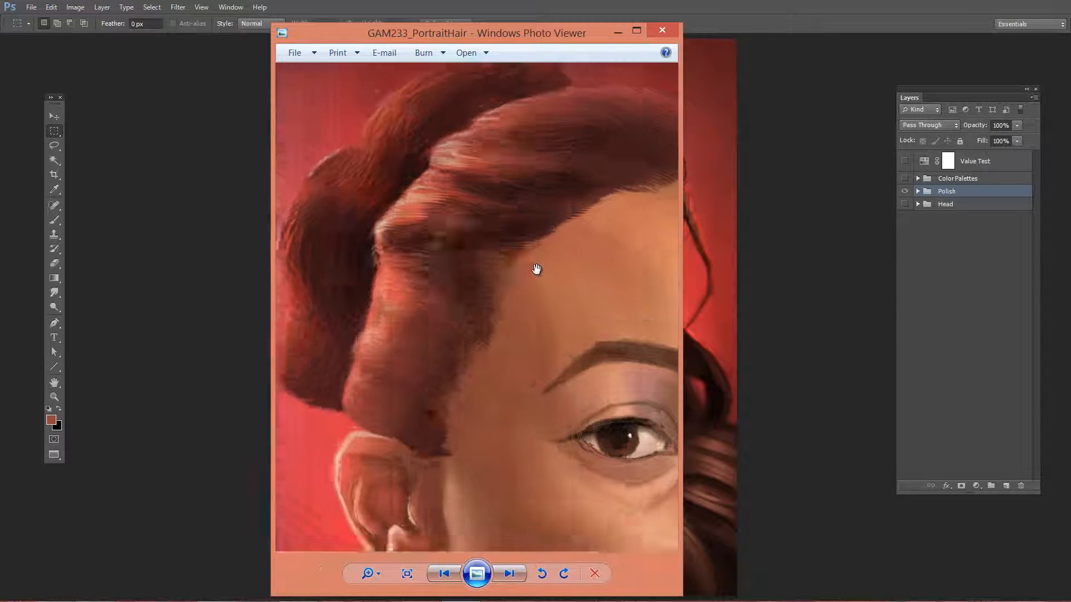
{"action": "scroll", "coordinate": [535, 269], "scroll_direction": "down", "scroll_amount": 3}
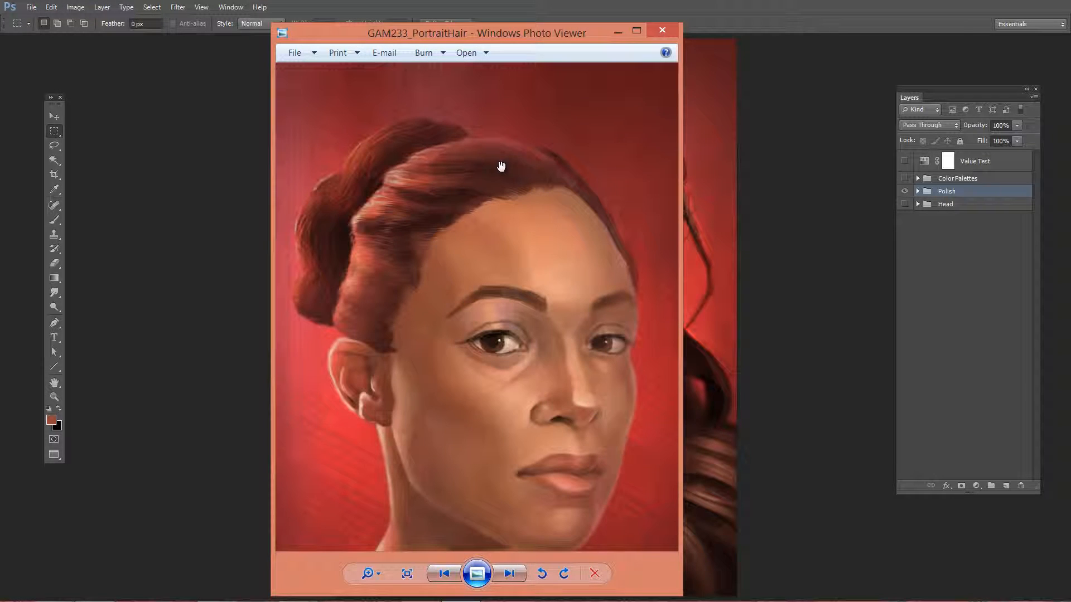
{"action": "left_click", "coordinate": [662, 30]}
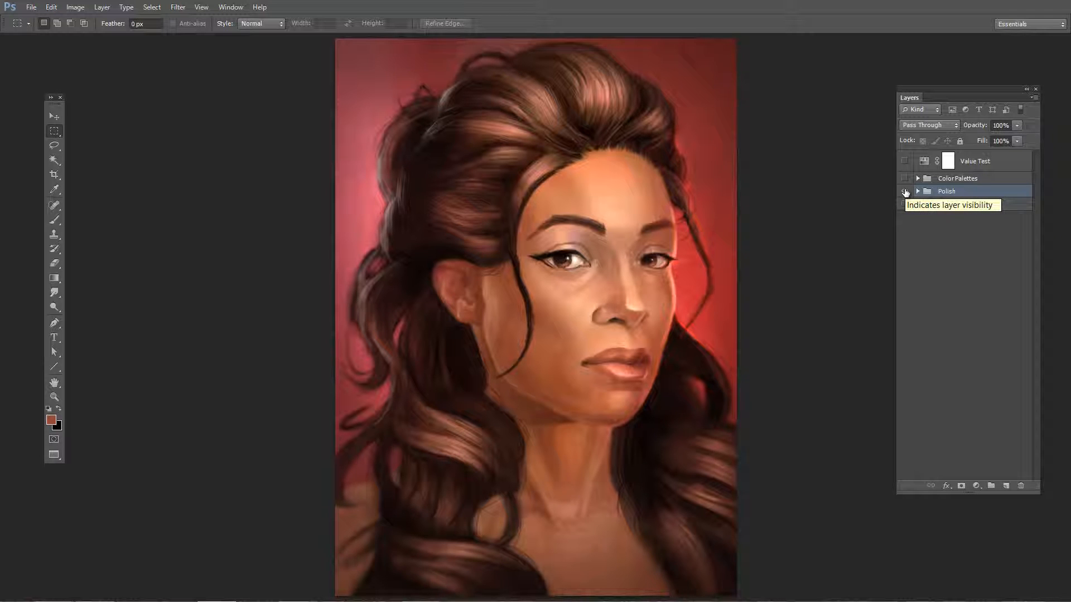
Show the Head group instead of Polish, and hide all the layers inside its Hair Block In group.
{"action": "left_click_drag", "start_coordinate": [904, 192], "coordinate": [905, 204]}
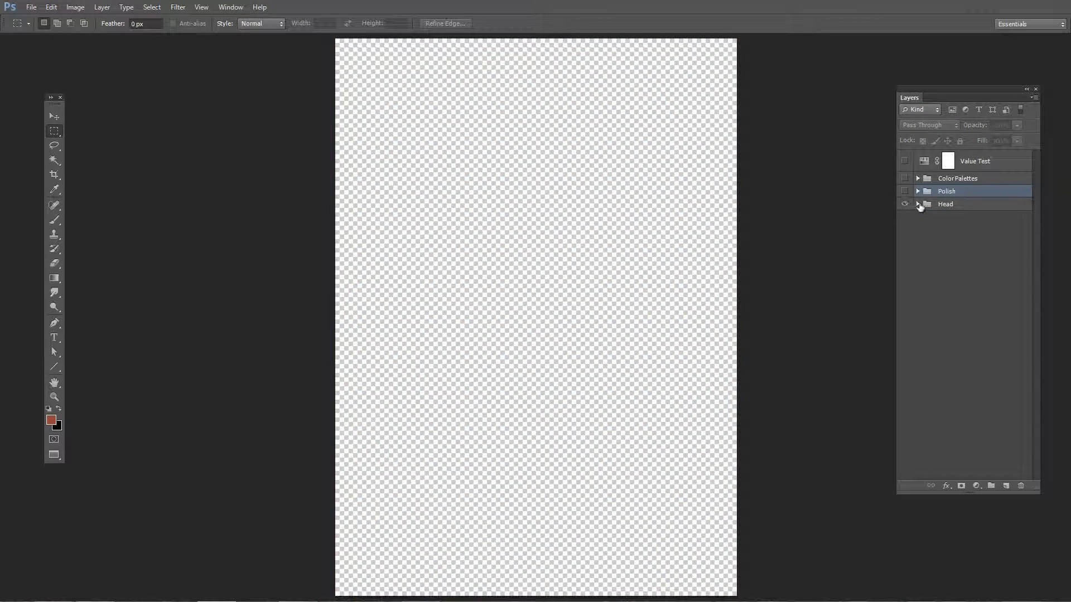
{"action": "left_click", "coordinate": [918, 204]}
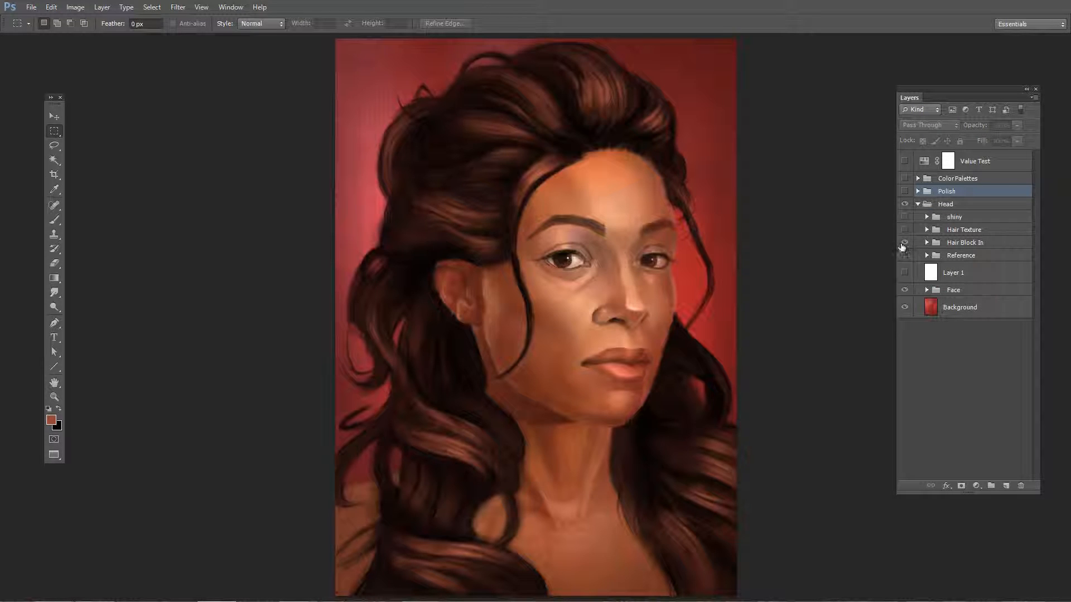
{"action": "left_click", "coordinate": [926, 243]}
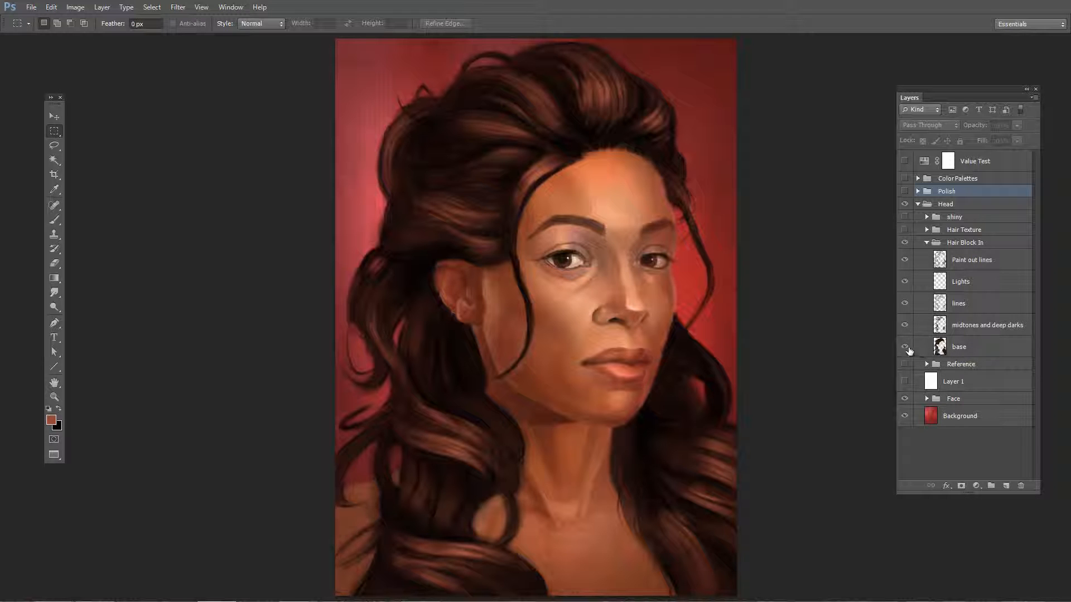
{"action": "left_click_drag", "start_coordinate": [906, 348], "coordinate": [905, 259]}
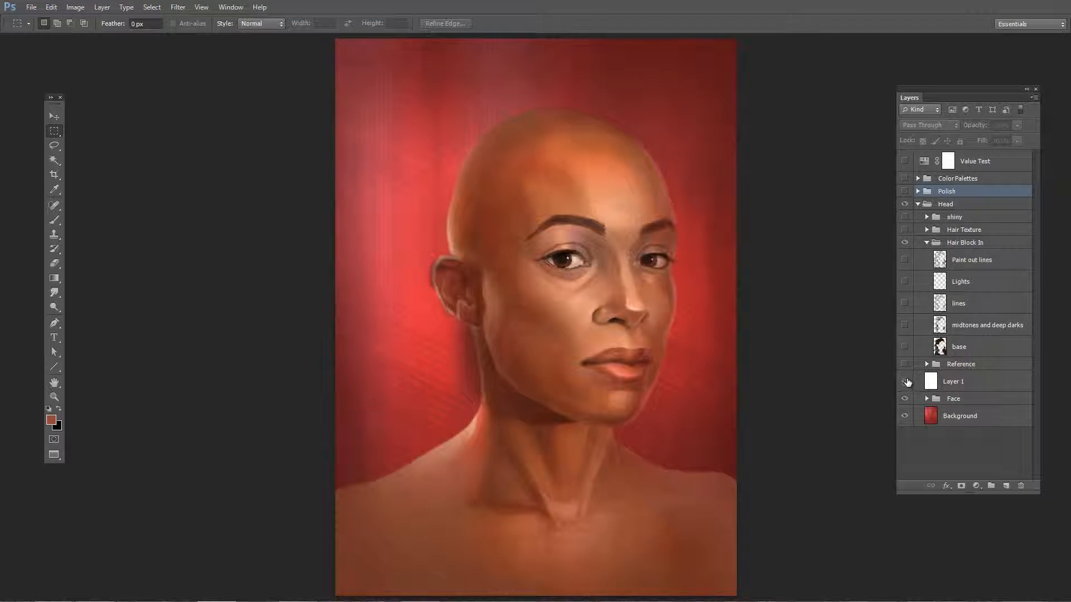
Make Layer 1 and the Reference group visible, and select the hair photo layer inside Reference.
{"action": "left_click", "coordinate": [906, 382]}
{"action": "left_click", "coordinate": [905, 364]}
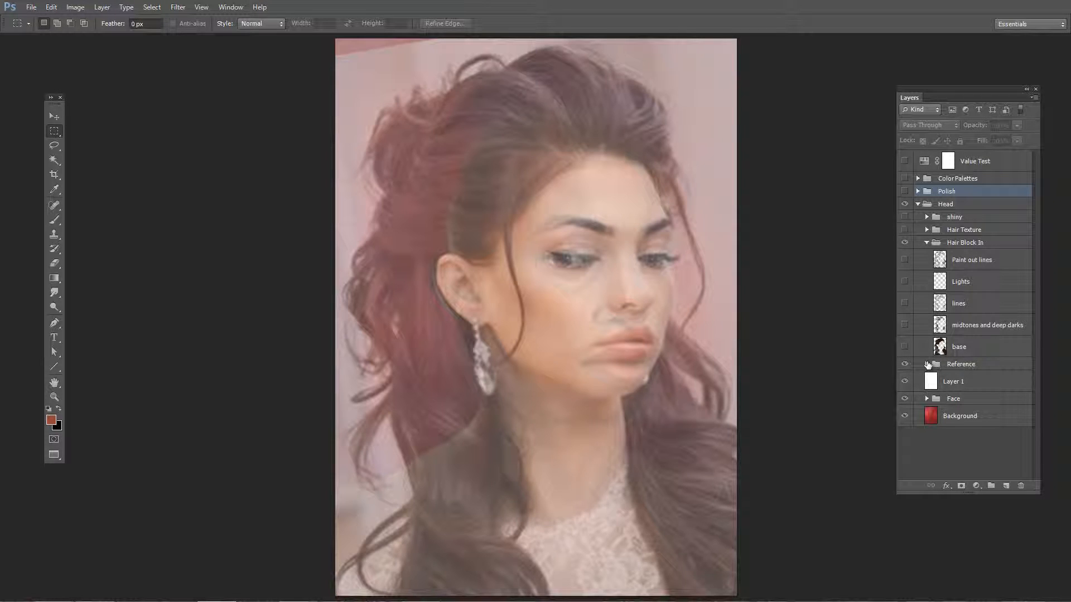
{"action": "left_click", "coordinate": [927, 364]}
{"action": "left_click", "coordinate": [975, 381]}
{"action": "left_click", "coordinate": [984, 427]}
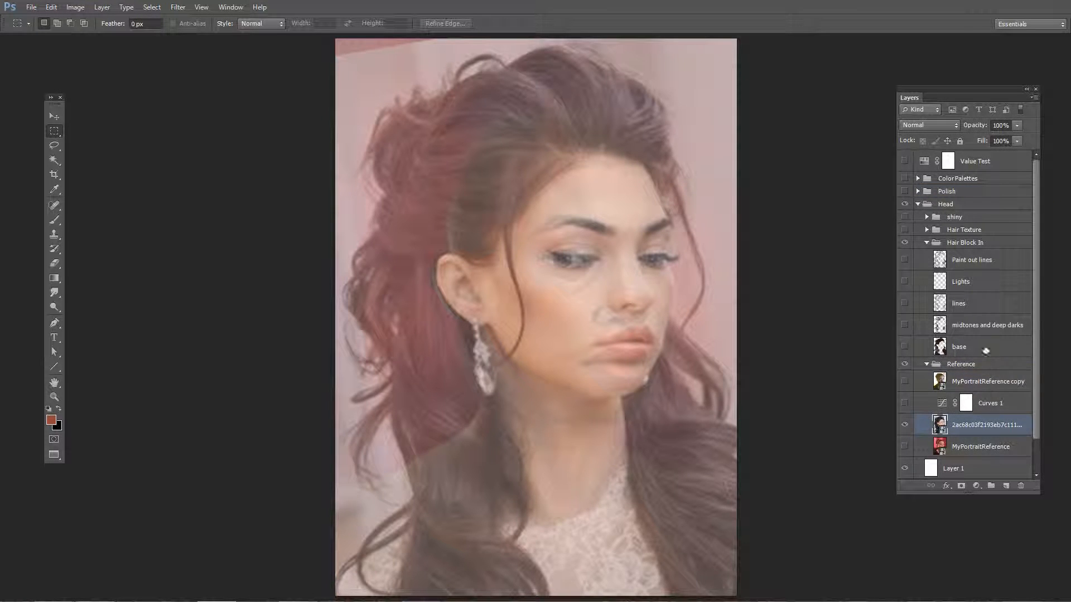
Set the Reference group's opacity to 100%.
{"action": "left_click", "coordinate": [991, 365]}
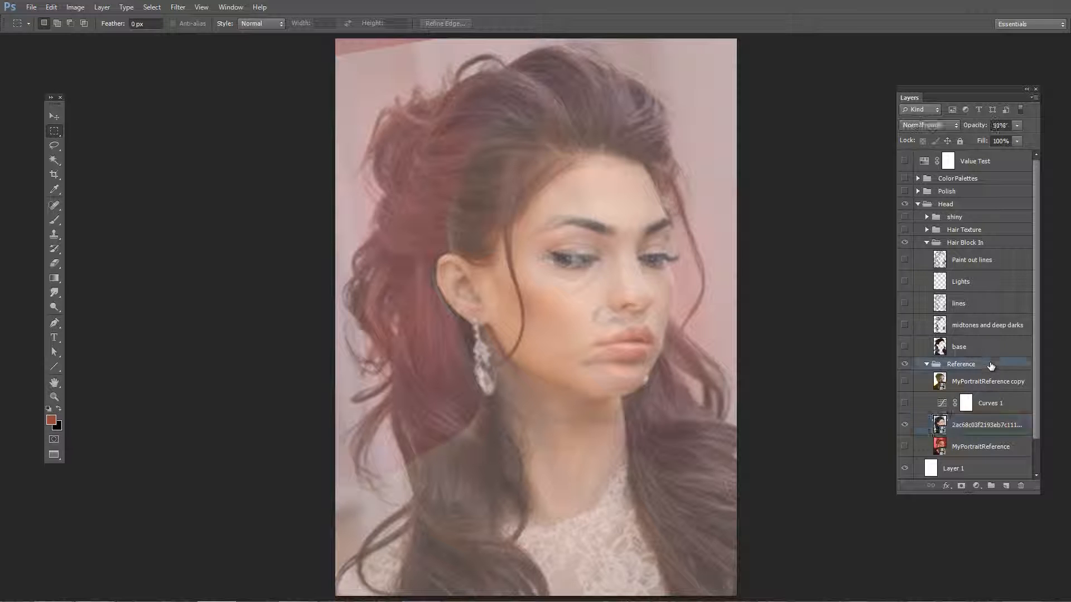
{"action": "left_click", "coordinate": [1016, 124]}
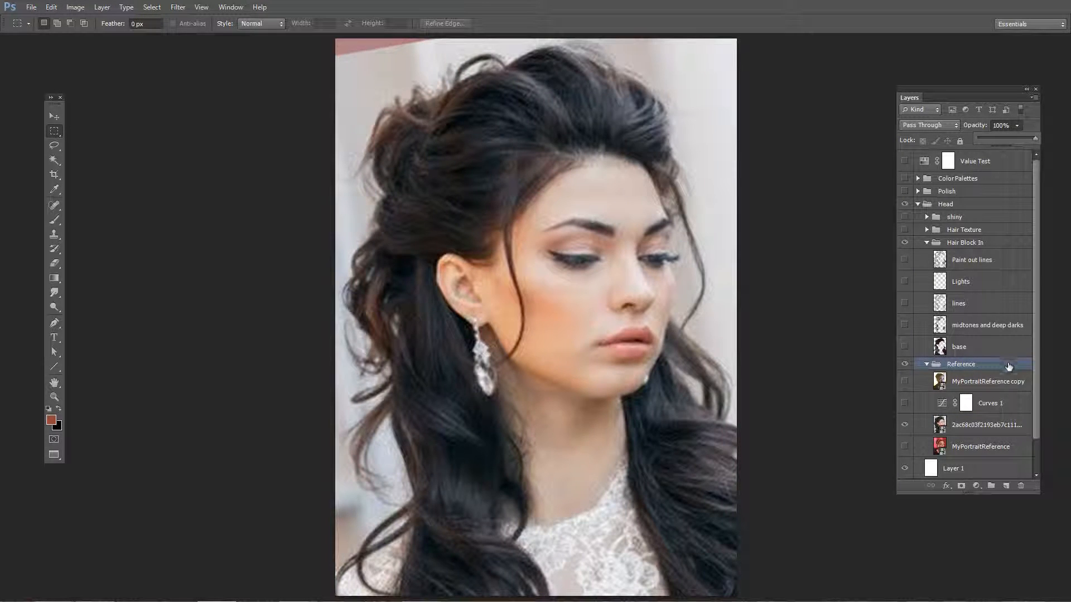
{"action": "left_click", "coordinate": [1008, 365]}
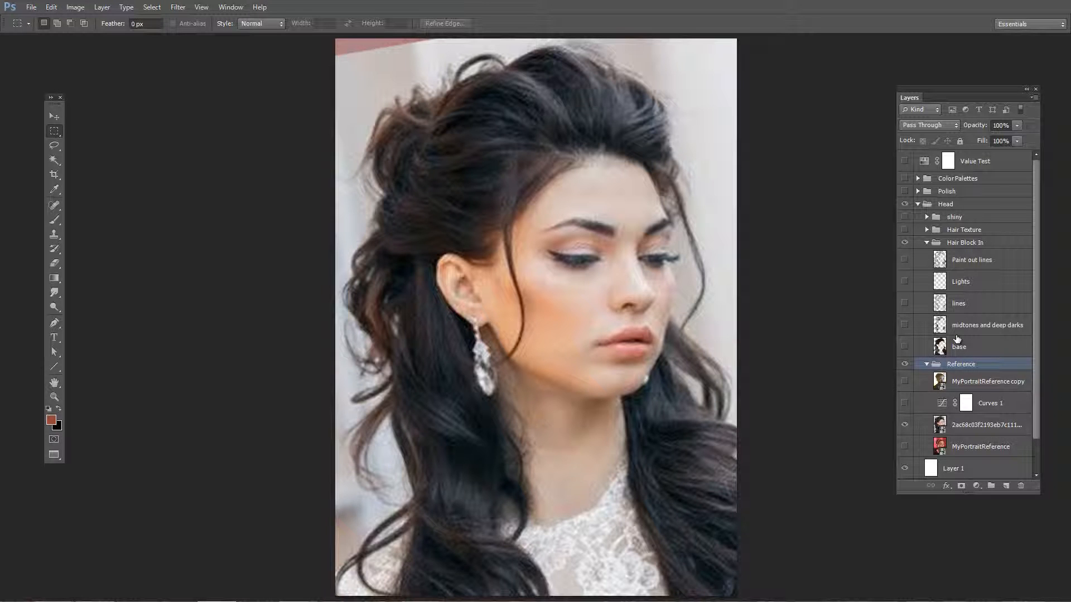
Try Free Transform on the Reference group, and set the group's opacity to 50%.
{"action": "key", "text": "ctrl+t"}
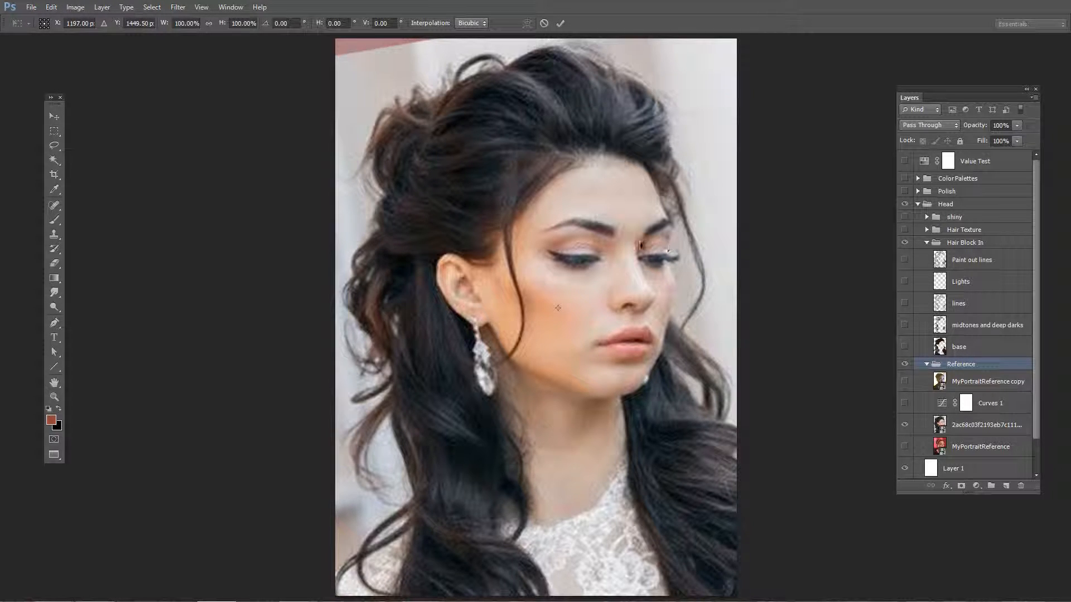
{"action": "key", "text": "Escape"}
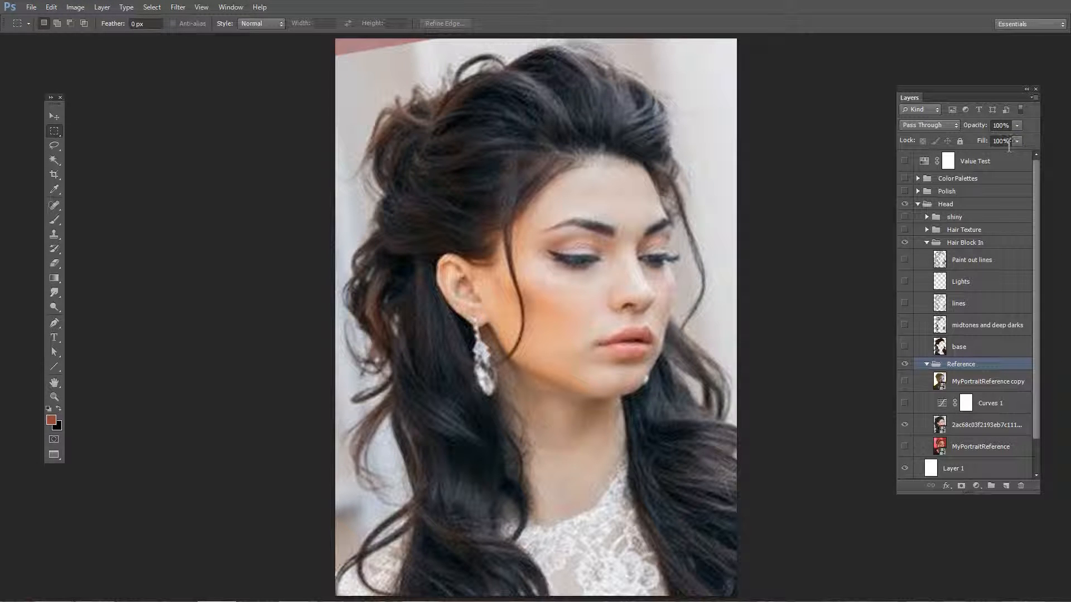
{"action": "left_click_drag", "start_coordinate": [990, 136], "coordinate": [982, 137]}
{"action": "left_click", "coordinate": [987, 367]}
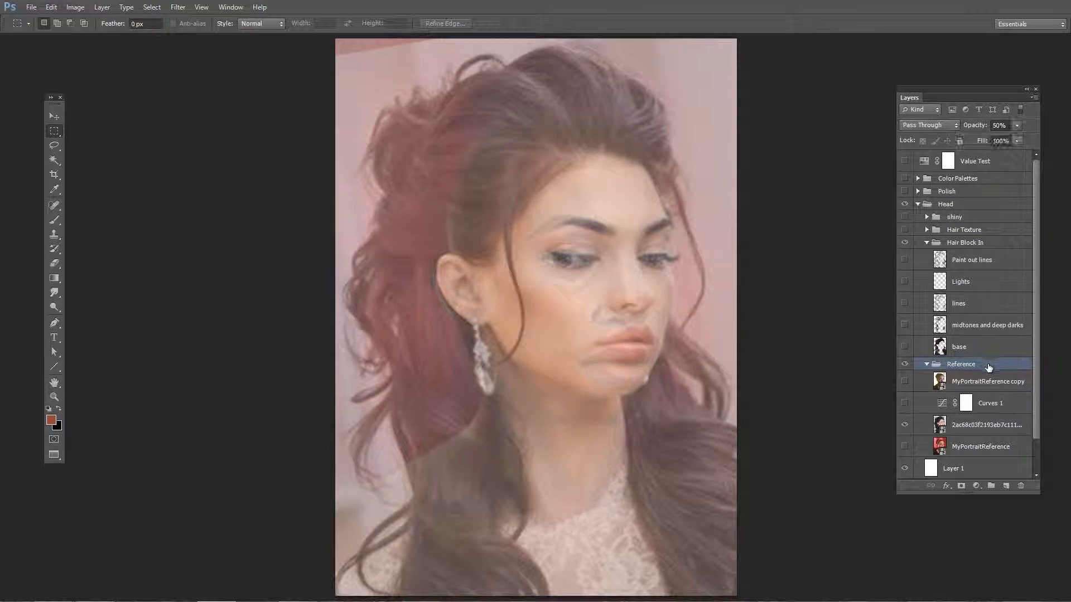
Make the MyPortraitReference layer visible and set the Reference group's opacity to 100%.
{"action": "scroll", "coordinate": [987, 368], "scroll_direction": "down", "scroll_amount": 2}
{"action": "left_click", "coordinate": [907, 411]}
{"action": "left_click", "coordinate": [967, 414]}
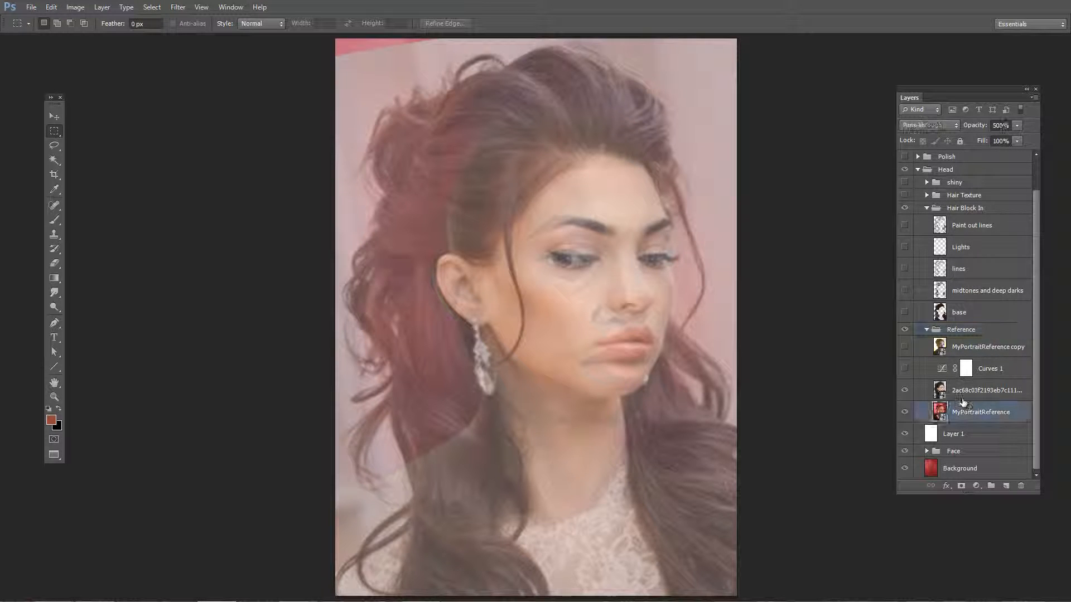
{"action": "left_click", "coordinate": [967, 395]}
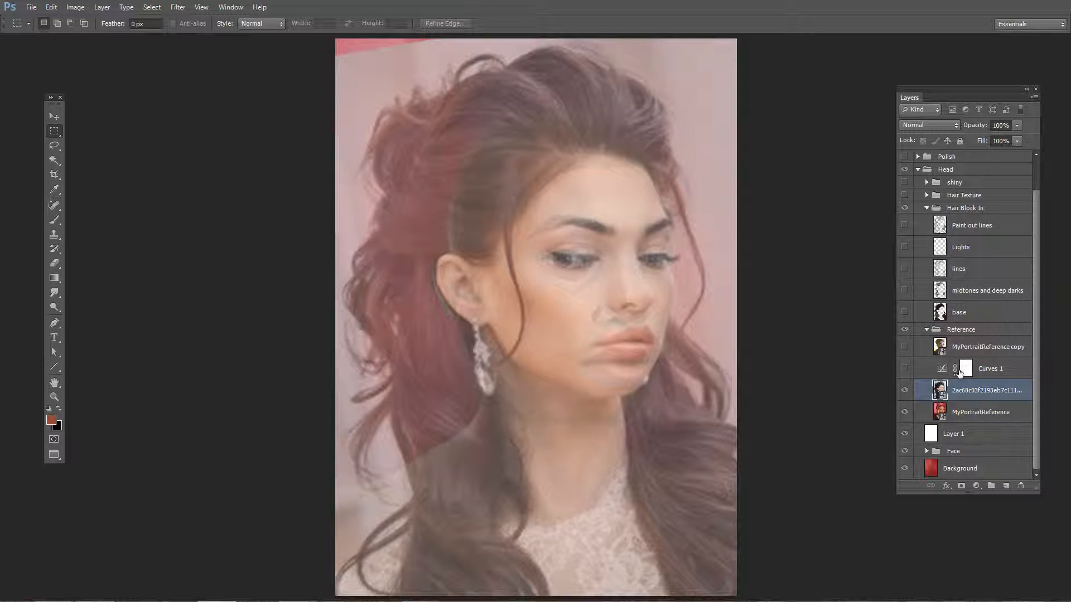
{"action": "left_click", "coordinate": [973, 329]}
{"action": "left_click", "coordinate": [1015, 124]}
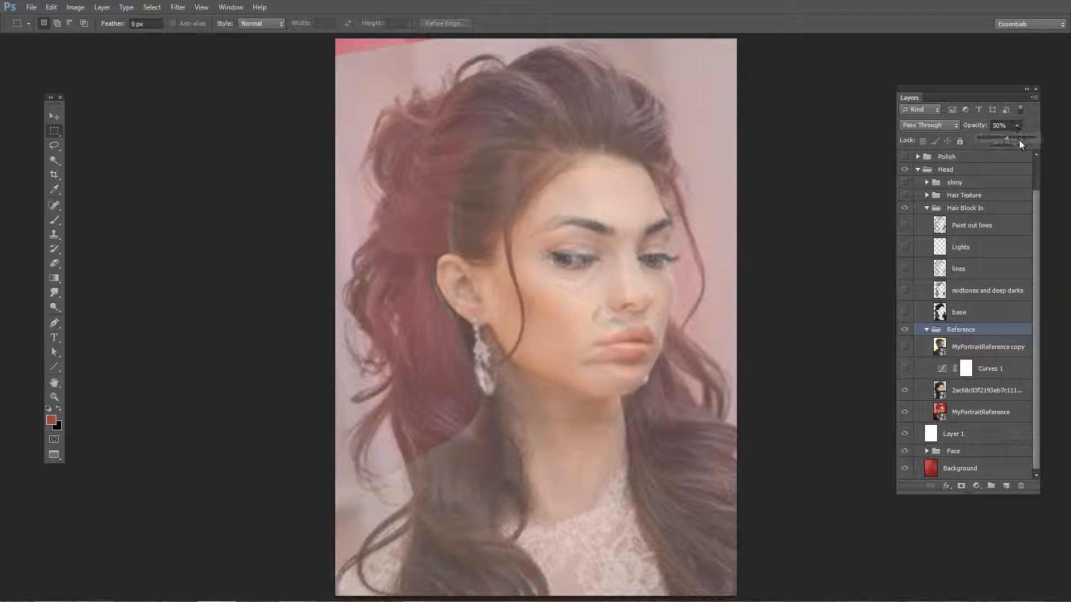
{"action": "left_click_drag", "start_coordinate": [1019, 139], "coordinate": [1035, 138]}
Hide and reshow the hair photo over MyPortraitReference, and set the hair photo's opacity to 51%.
{"action": "left_click", "coordinate": [904, 390]}
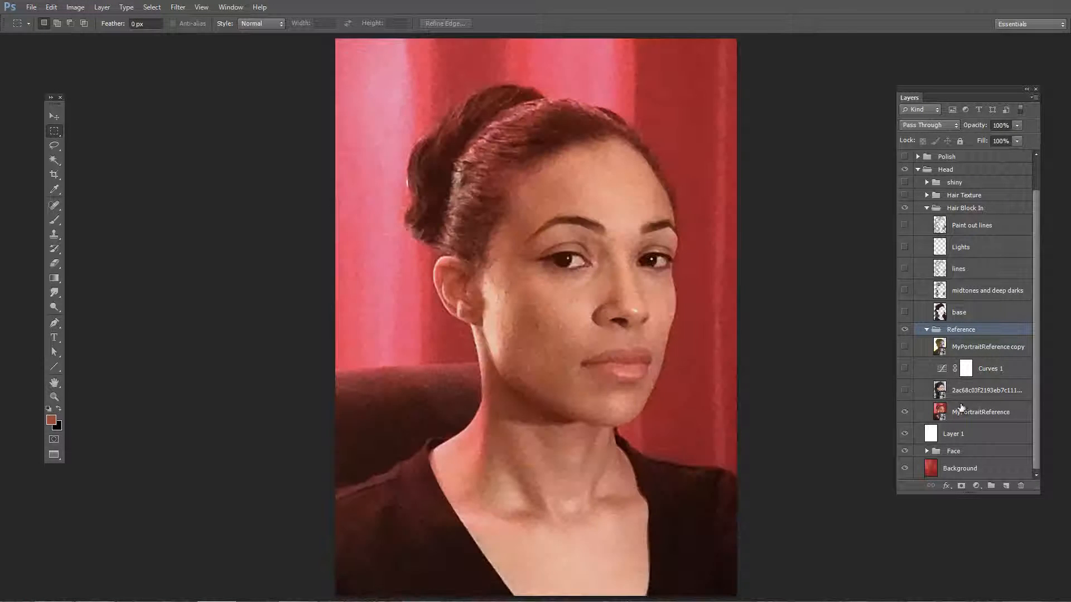
{"action": "left_click", "coordinate": [964, 412]}
{"action": "left_click", "coordinate": [956, 390]}
{"action": "left_click", "coordinate": [904, 390]}
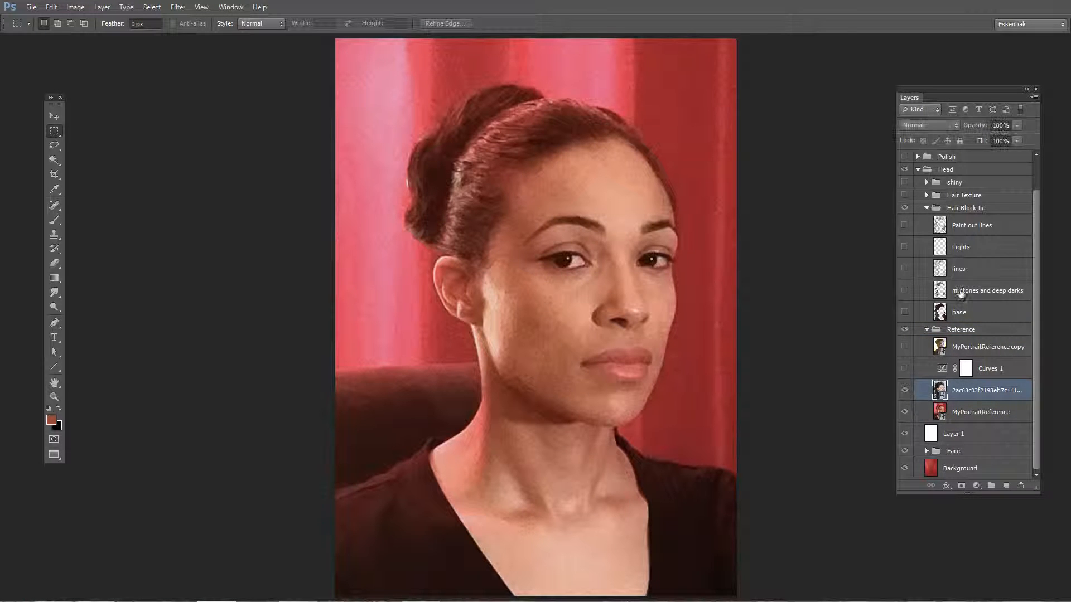
{"action": "left_click", "coordinate": [1016, 125]}
{"action": "left_click_drag", "start_coordinate": [984, 136], "coordinate": [989, 138]}
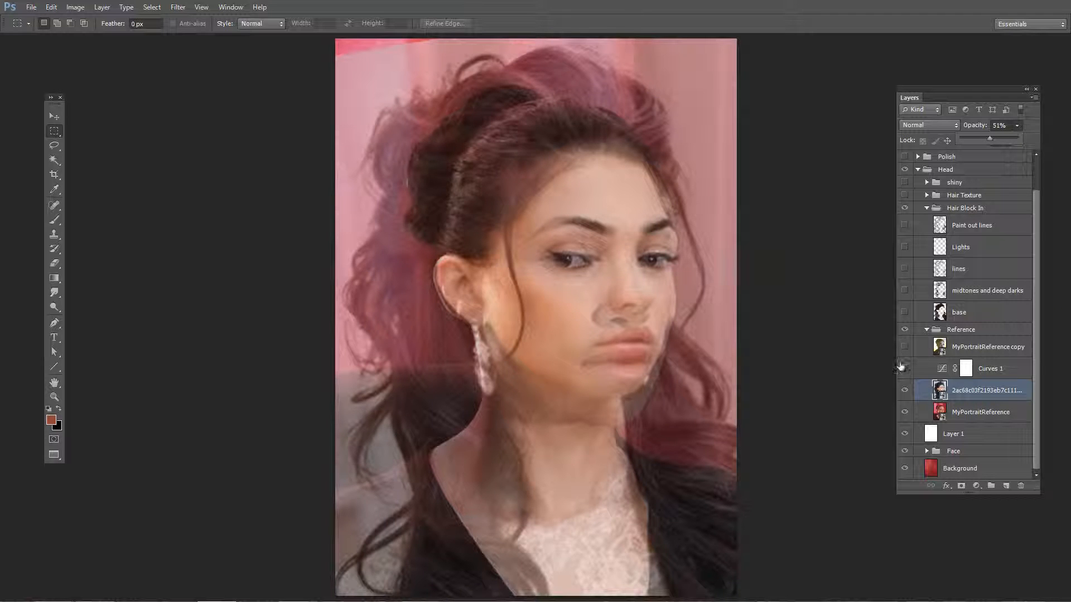
Hide the MyPortraitReference layer and set the white Layer 1's opacity to 100%.
{"action": "left_click", "coordinate": [905, 413]}
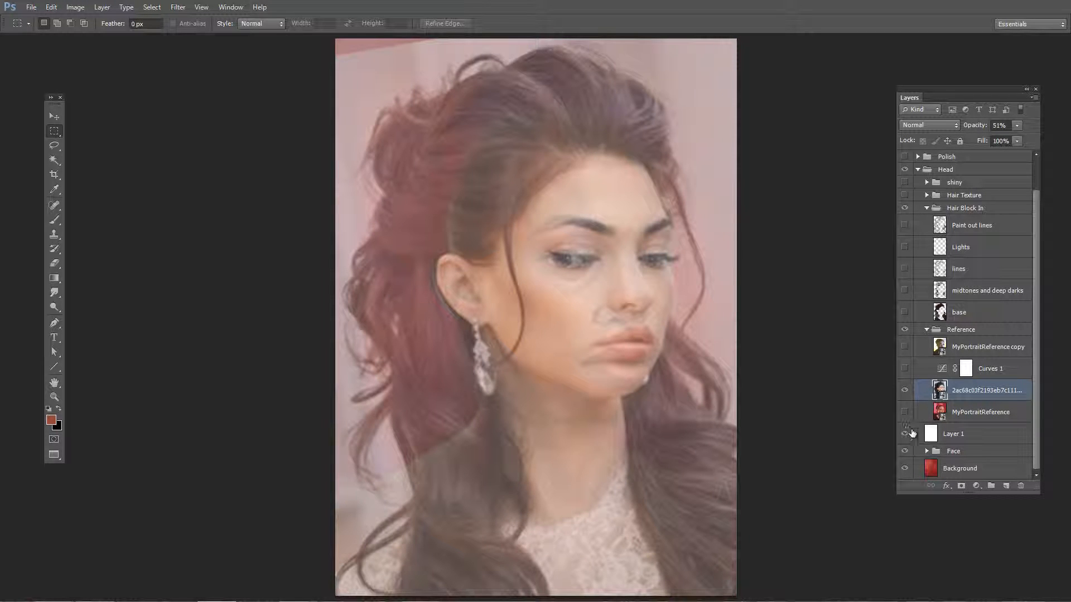
{"action": "left_click", "coordinate": [947, 434]}
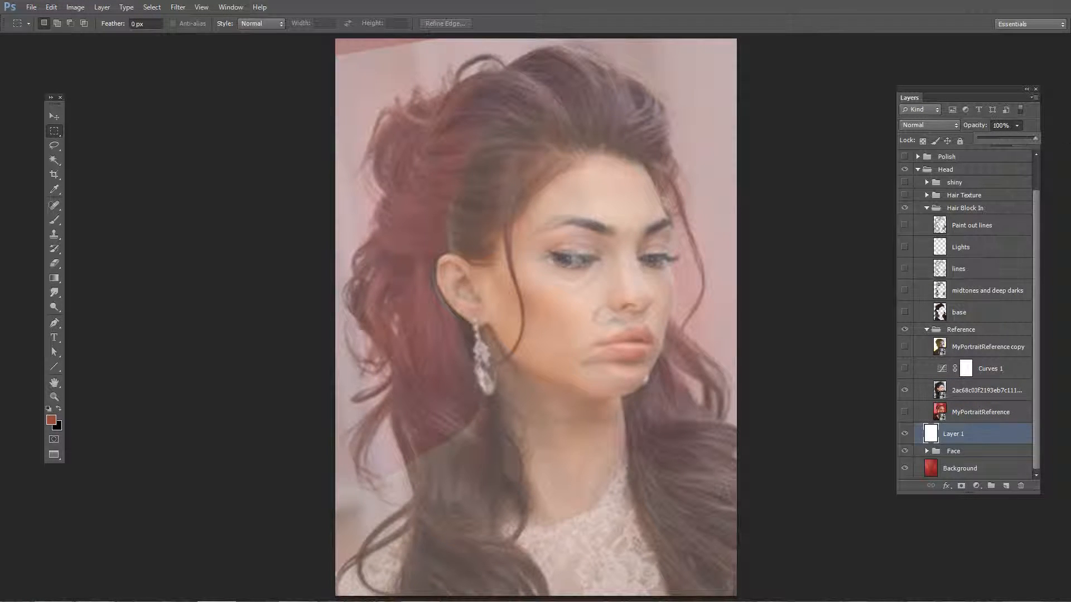
{"action": "left_click_drag", "start_coordinate": [1019, 139], "coordinate": [1038, 140]}
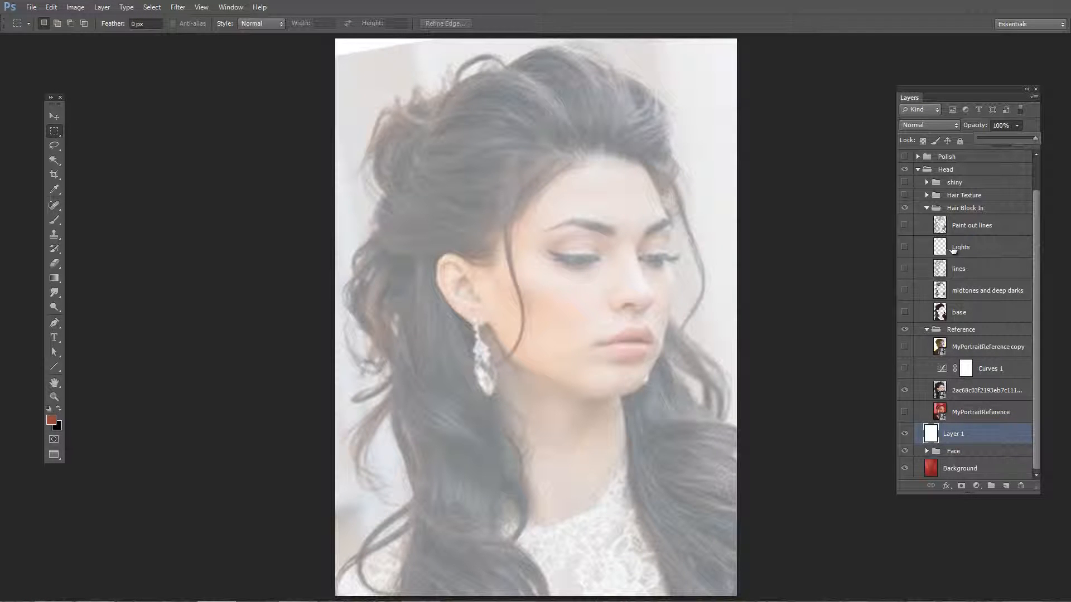
Show the lines layer of the Hair Block In group and hide the hair photo beneath it.
{"action": "left_click", "coordinate": [904, 227]}
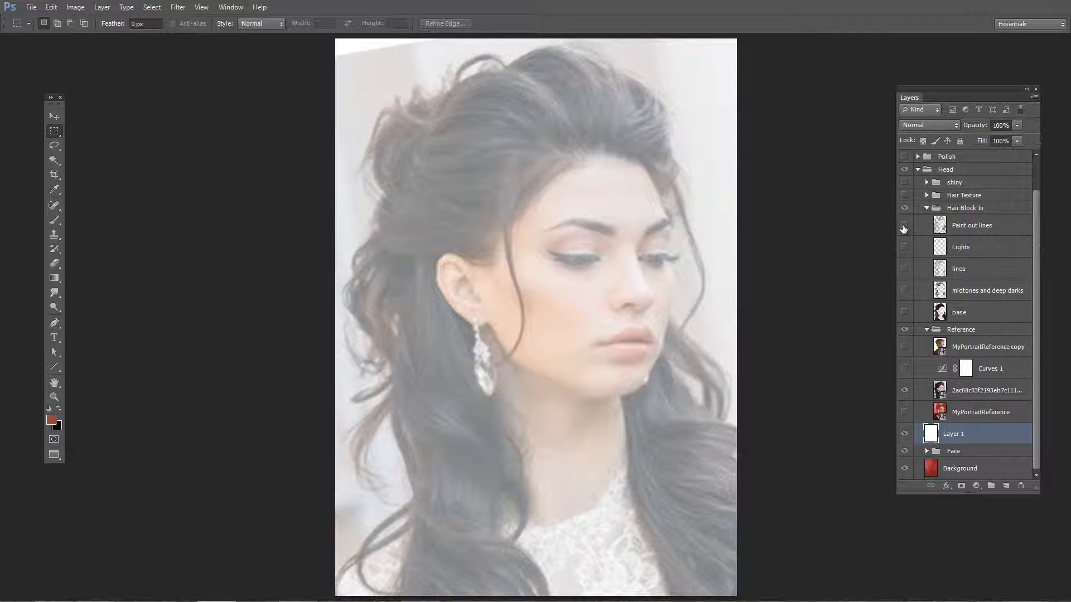
{"action": "left_click", "coordinate": [904, 226]}
{"action": "left_click", "coordinate": [905, 269]}
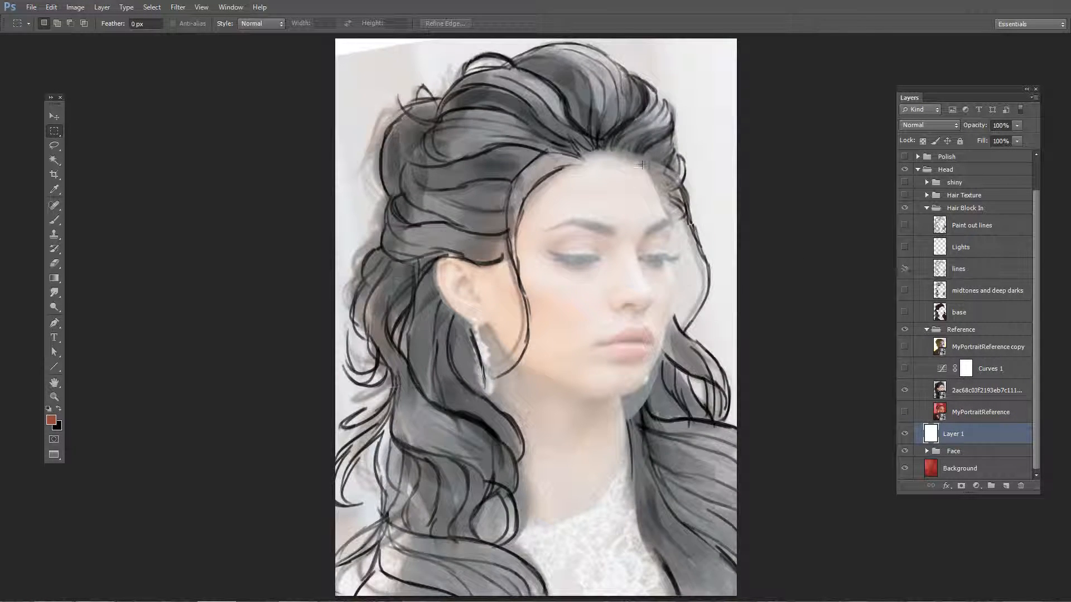
{"action": "left_click", "coordinate": [904, 391]}
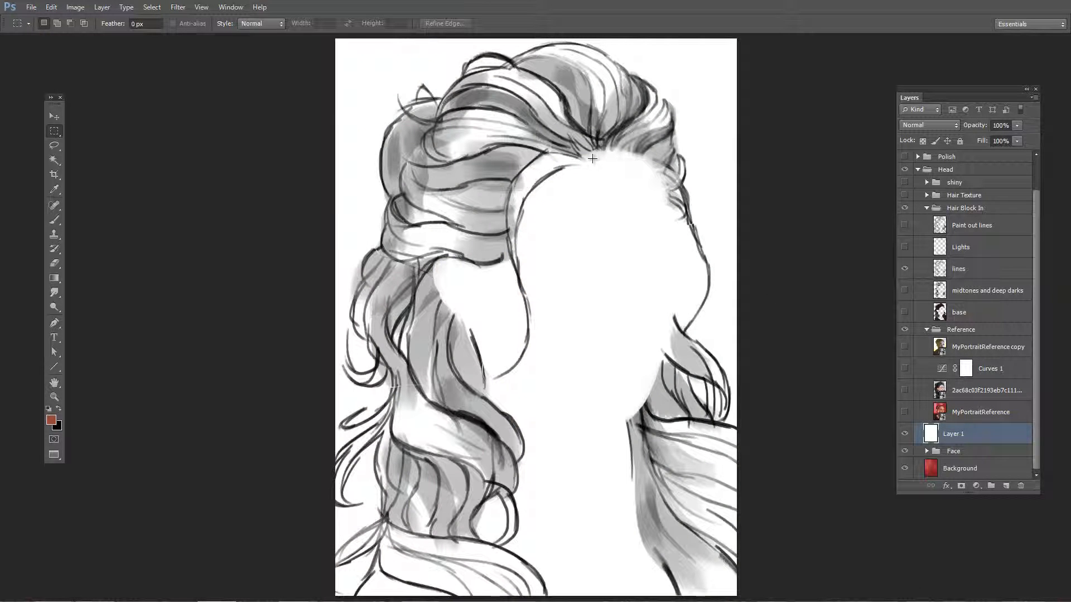
Choose the good brush - 2 preset for the Brush tool, and paint and undo a test stroke beside the hair.
{"action": "mouse_move", "coordinate": [594, 146]}
{"action": "left_mouse_down"}
{"action": "mouse_move", "coordinate": [587, 172]}
{"action": "mouse_move", "coordinate": [586, 147]}
{"action": "left_mouse_up"}
{"action": "key", "text": "b"}
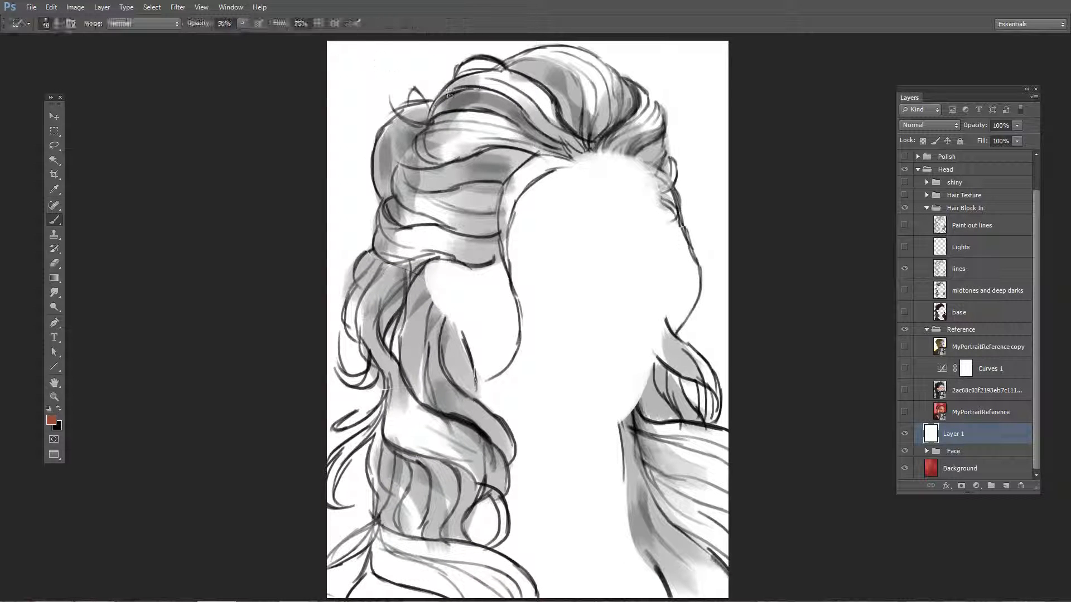
{"action": "left_click", "coordinate": [58, 26]}
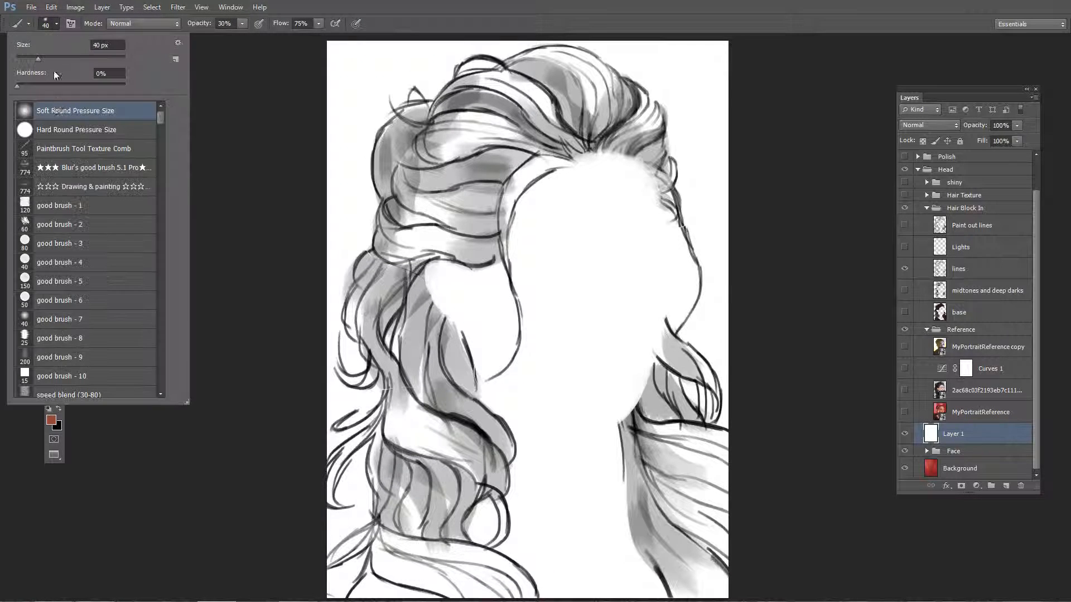
{"action": "left_click", "coordinate": [66, 231]}
{"action": "mouse_move", "coordinate": [379, 69]}
{"action": "left_mouse_down"}
{"action": "mouse_move", "coordinate": [377, 91]}
{"action": "mouse_move", "coordinate": [307, 129]}
{"action": "mouse_move", "coordinate": [330, 124]}
{"action": "left_mouse_up"}
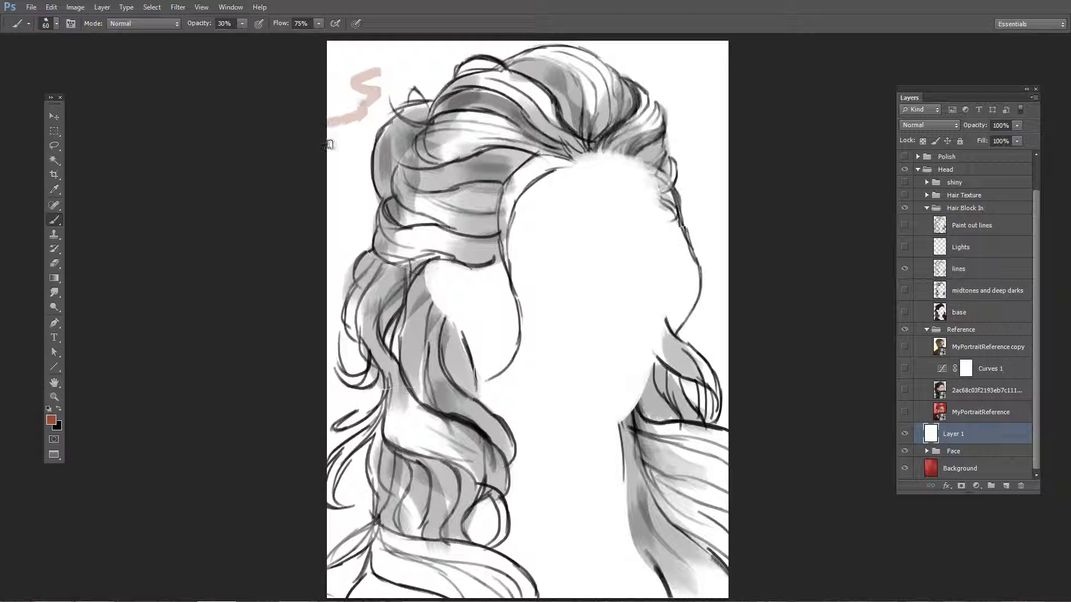
{"action": "key", "text": "ctrl+z"}
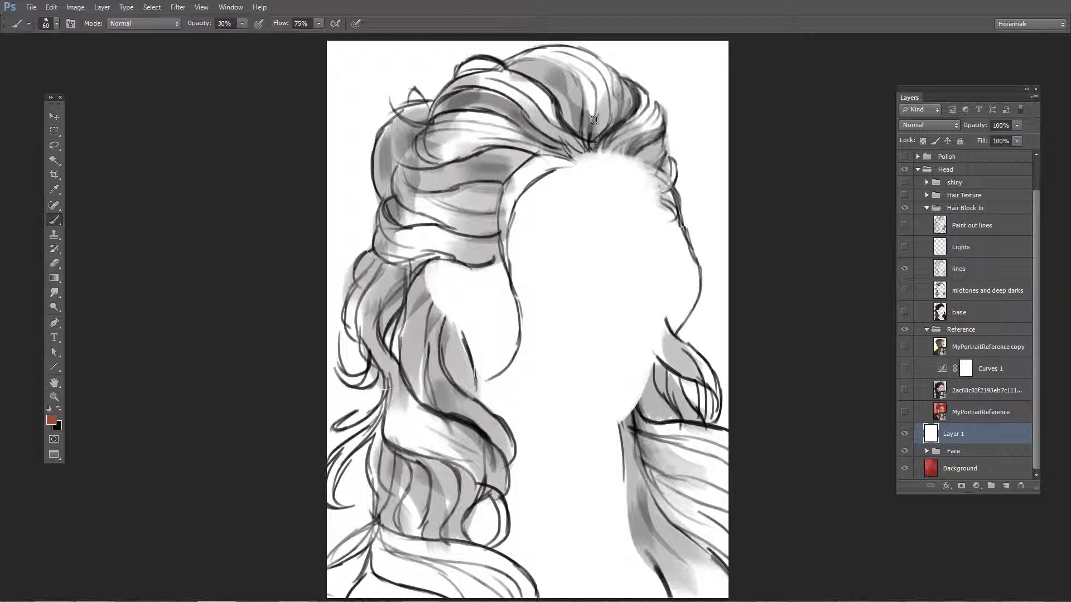
Reset the colors to default black and white with 100% brush opacity, and circle the lower-left curls, undoing that stroke.
{"action": "key", "text": "d"}
{"action": "key", "text": "0"}
{"action": "mouse_move", "coordinate": [398, 388]}
{"action": "left_mouse_down"}
{"action": "mouse_move", "coordinate": [365, 457]}
{"action": "mouse_move", "coordinate": [467, 554]}
{"action": "mouse_move", "coordinate": [385, 383]}
{"action": "left_mouse_up"}
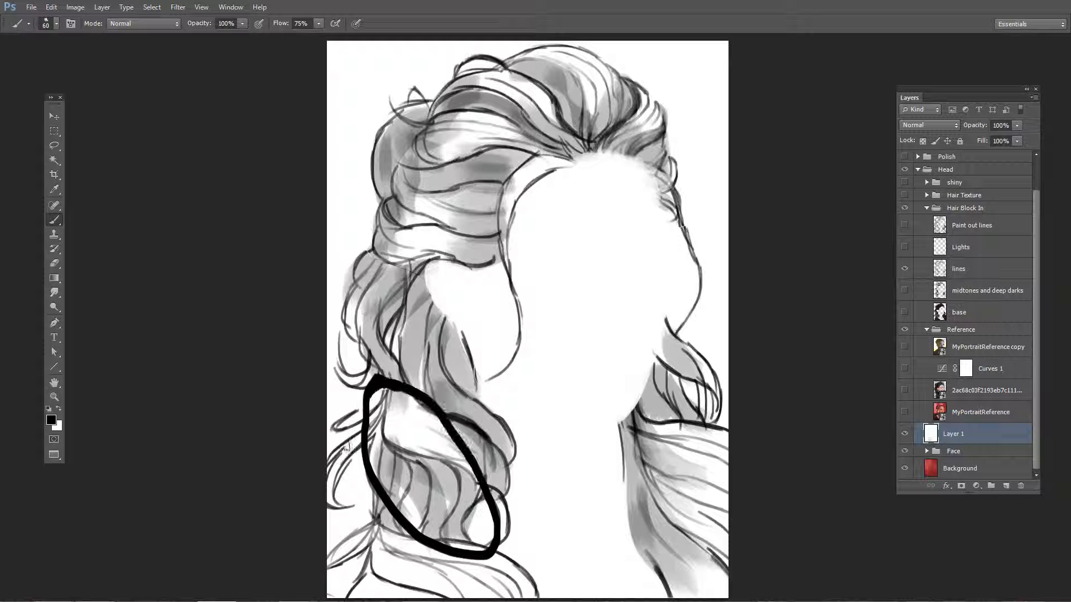
{"action": "key", "text": "ctrl+z"}
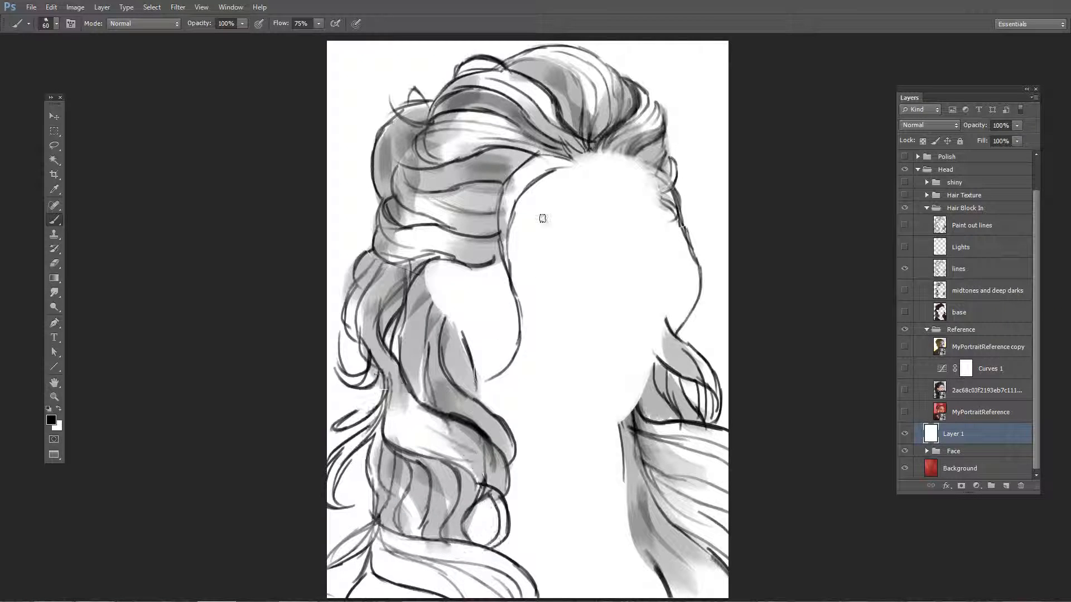
Trace trial strokes over the main hair mass, the long side curls and the area by the ear, undoing each stroke.
{"action": "mouse_move", "coordinate": [490, 264]}
{"action": "left_mouse_down"}
{"action": "mouse_move", "coordinate": [398, 272]}
{"action": "mouse_move", "coordinate": [379, 262]}
{"action": "mouse_move", "coordinate": [364, 212]}
{"action": "left_mouse_up"}
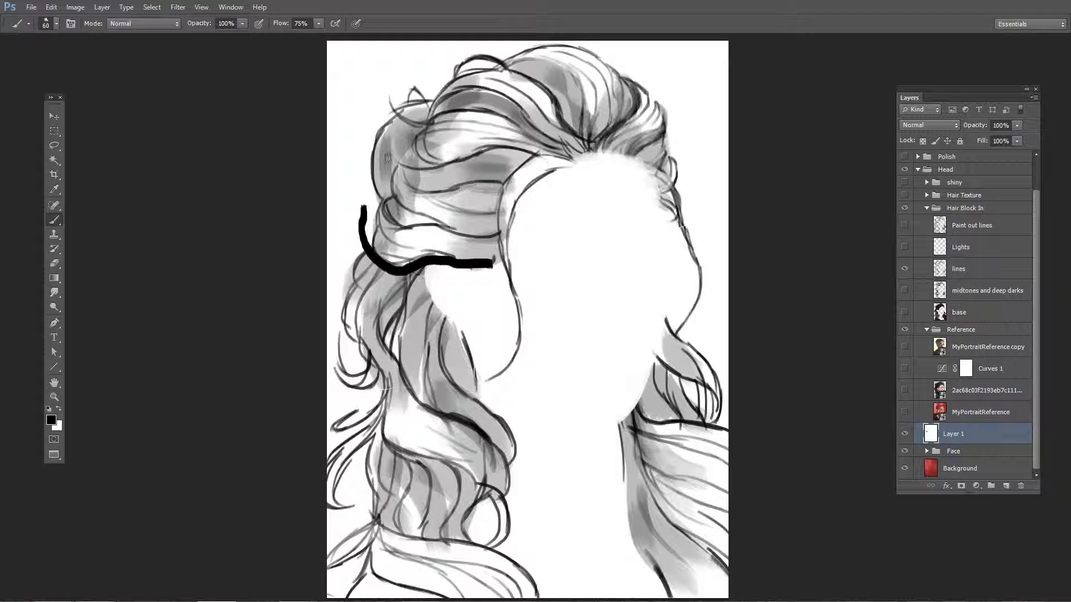
{"action": "key", "text": "ctrl+z"}
{"action": "mouse_move", "coordinate": [398, 282]}
{"action": "left_mouse_down"}
{"action": "mouse_move", "coordinate": [426, 427]}
{"action": "mouse_move", "coordinate": [454, 442]}
{"action": "mouse_move", "coordinate": [423, 525]}
{"action": "mouse_move", "coordinate": [455, 555]}
{"action": "left_mouse_up"}
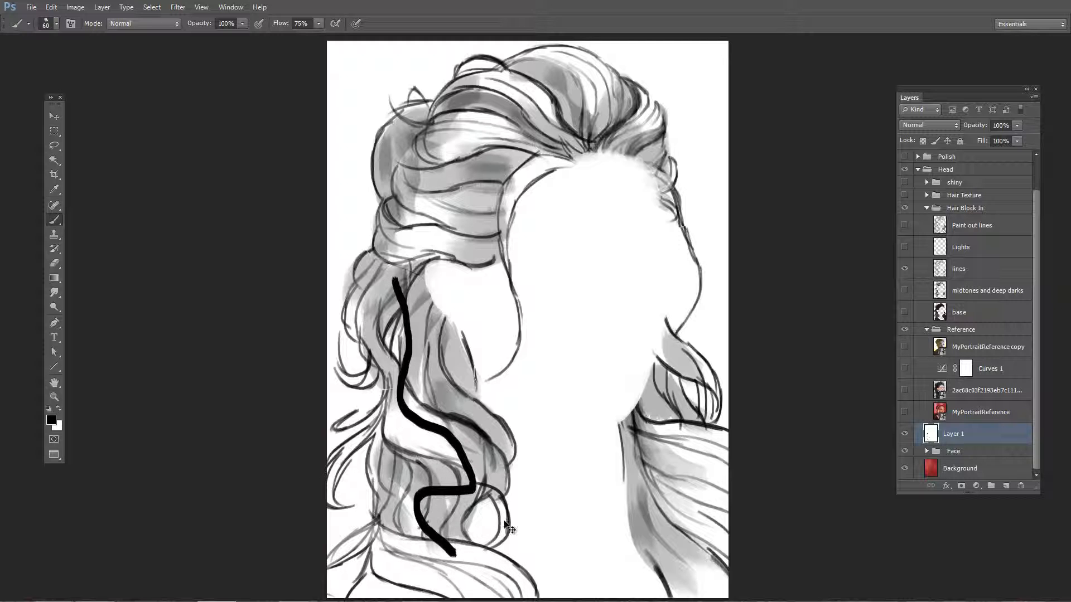
{"action": "key", "text": "ctrl+z"}
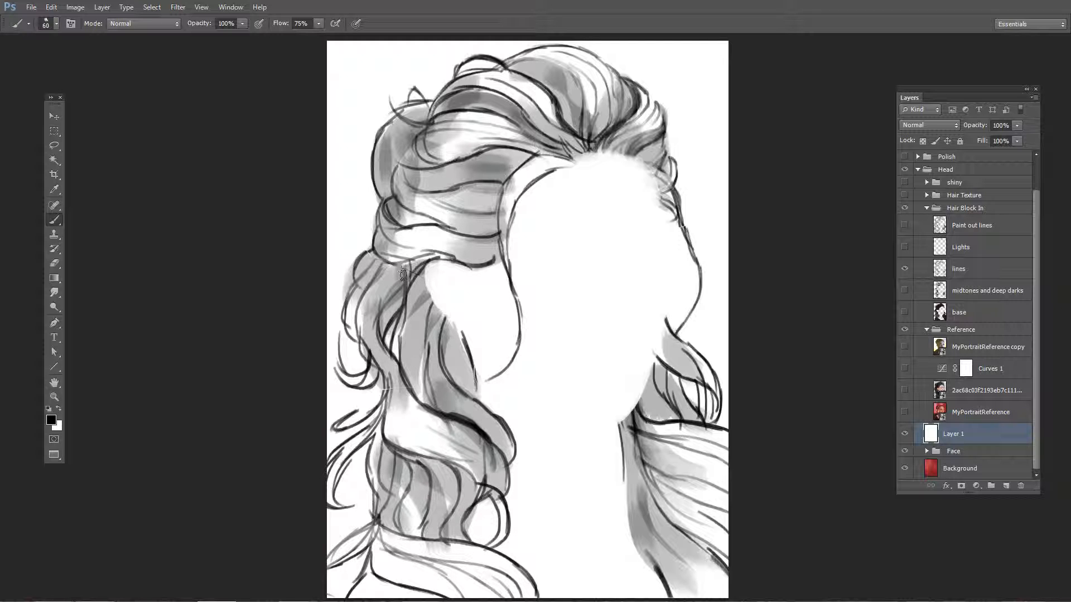
{"action": "mouse_move", "coordinate": [398, 266]}
{"action": "left_mouse_down"}
{"action": "mouse_move", "coordinate": [469, 372]}
{"action": "mouse_move", "coordinate": [445, 408]}
{"action": "mouse_move", "coordinate": [498, 407]}
{"action": "mouse_move", "coordinate": [492, 307]}
{"action": "mouse_move", "coordinate": [518, 291]}
{"action": "left_mouse_up"}
{"action": "mouse_move", "coordinate": [530, 331]}
{"action": "left_mouse_down"}
{"action": "mouse_move", "coordinate": [576, 307]}
{"action": "mouse_move", "coordinate": [602, 360]}
{"action": "mouse_move", "coordinate": [616, 357]}
{"action": "left_mouse_up"}
{"action": "key", "text": "ctrl+z"}
Check the line drawing against the hair photo, hide the photo again, and show the base layer of the Hair Block In group.
{"action": "left_click", "coordinate": [904, 392]}
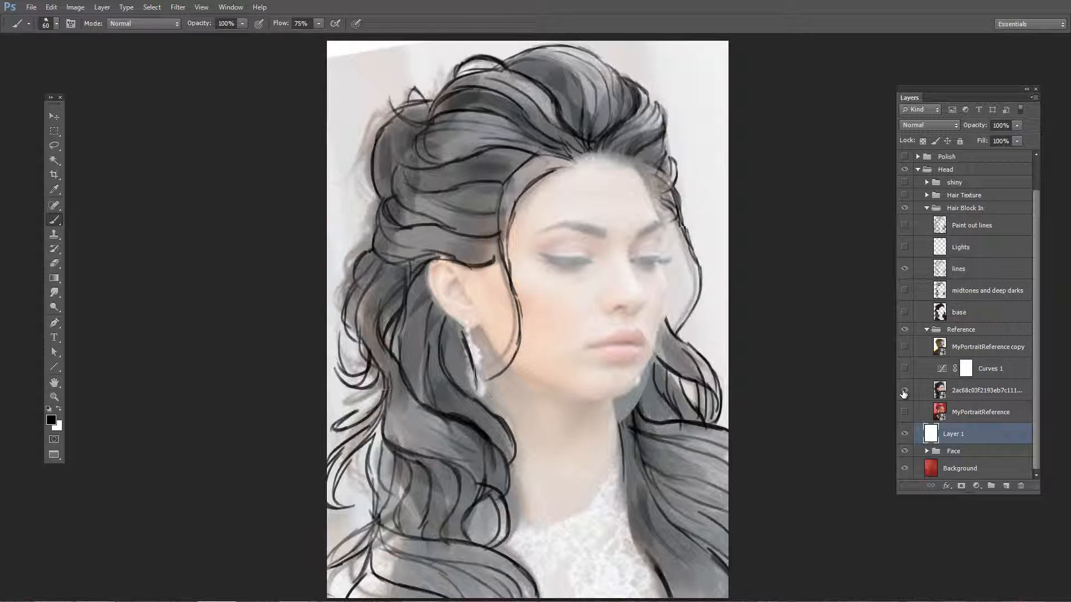
{"action": "left_click", "coordinate": [904, 392]}
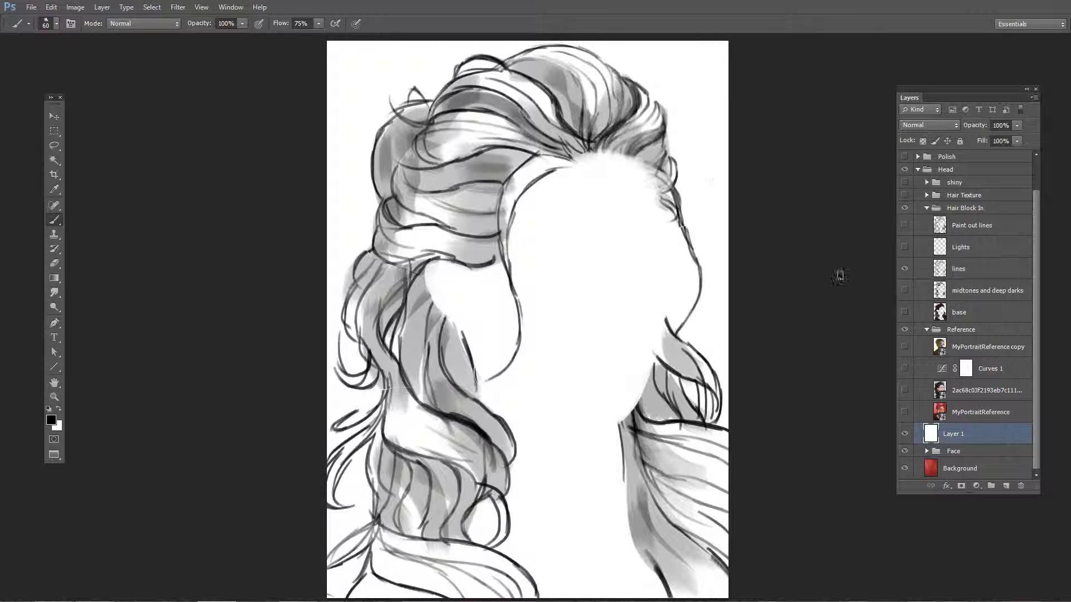
{"action": "left_click", "coordinate": [904, 312]}
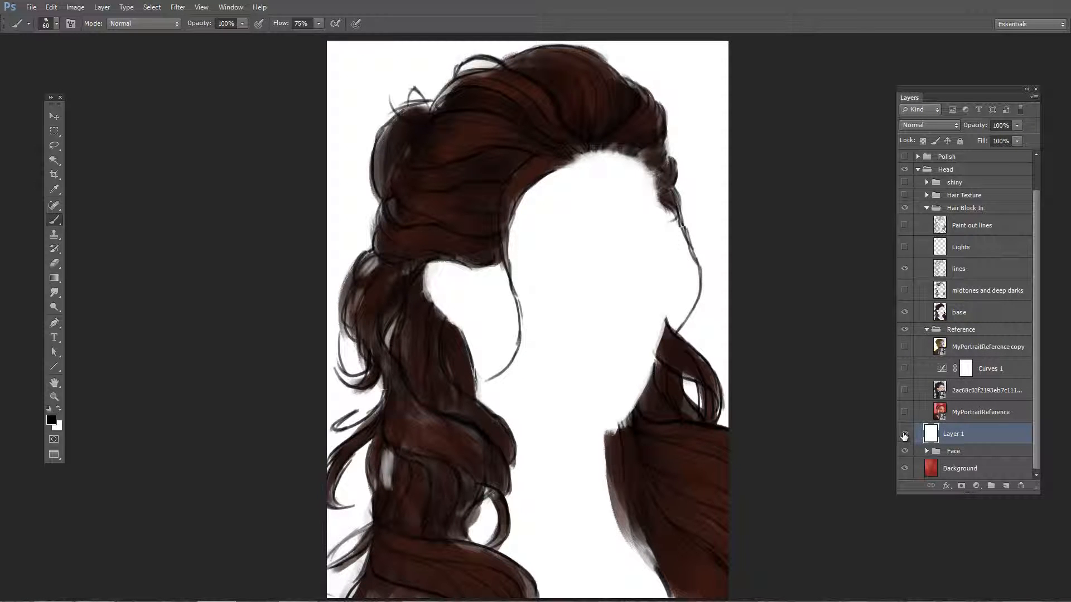
Compare the portrait with and without the white Layer 1, and set Layer 1's opacity to 48%.
{"action": "left_click", "coordinate": [904, 434]}
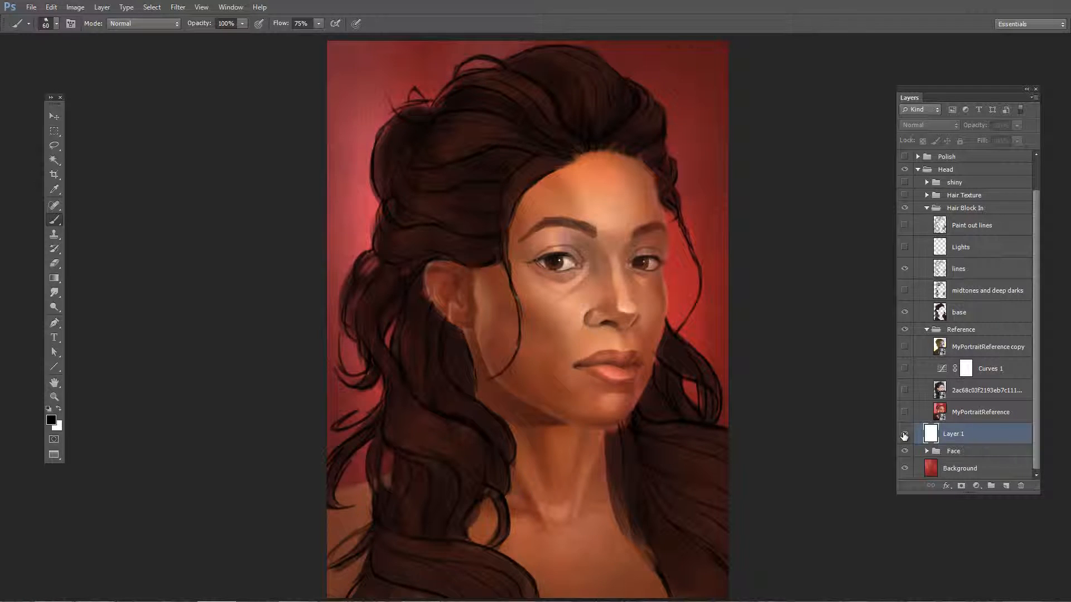
{"action": "left_click", "coordinate": [904, 435]}
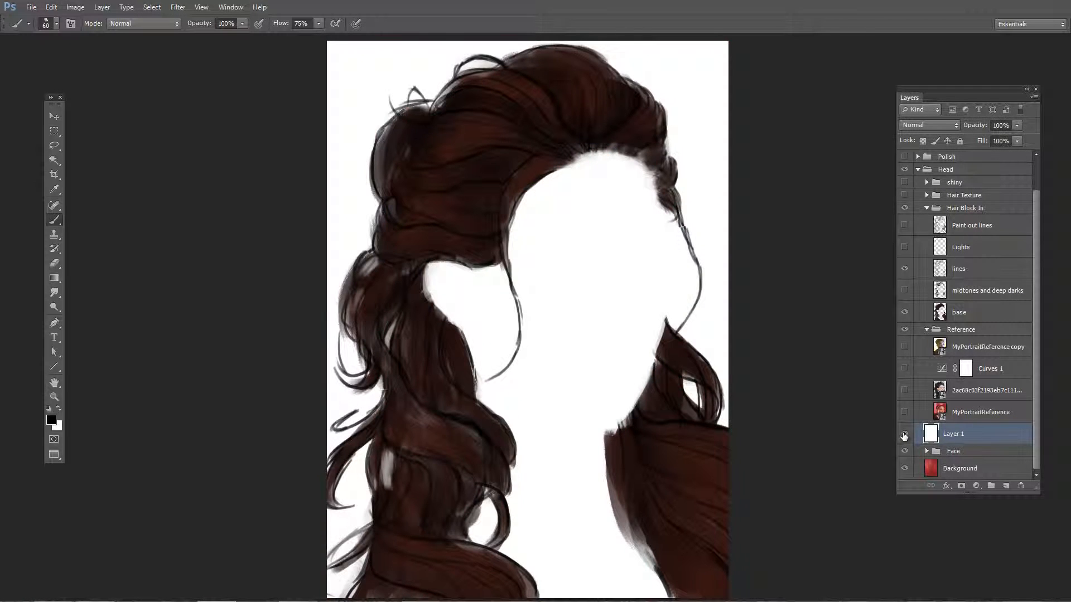
{"action": "left_click", "coordinate": [1016, 125]}
{"action": "left_click_drag", "start_coordinate": [998, 135], "coordinate": [988, 138]}
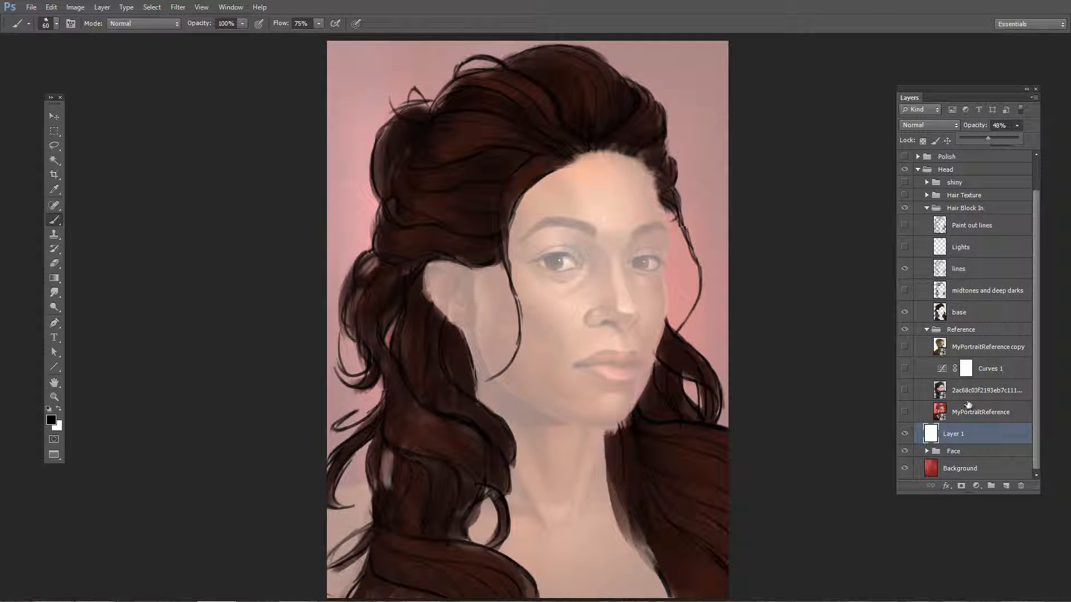
Select the base layer and check the swatches in the Color Palettes group, hiding the group again.
{"action": "left_click", "coordinate": [976, 312]}
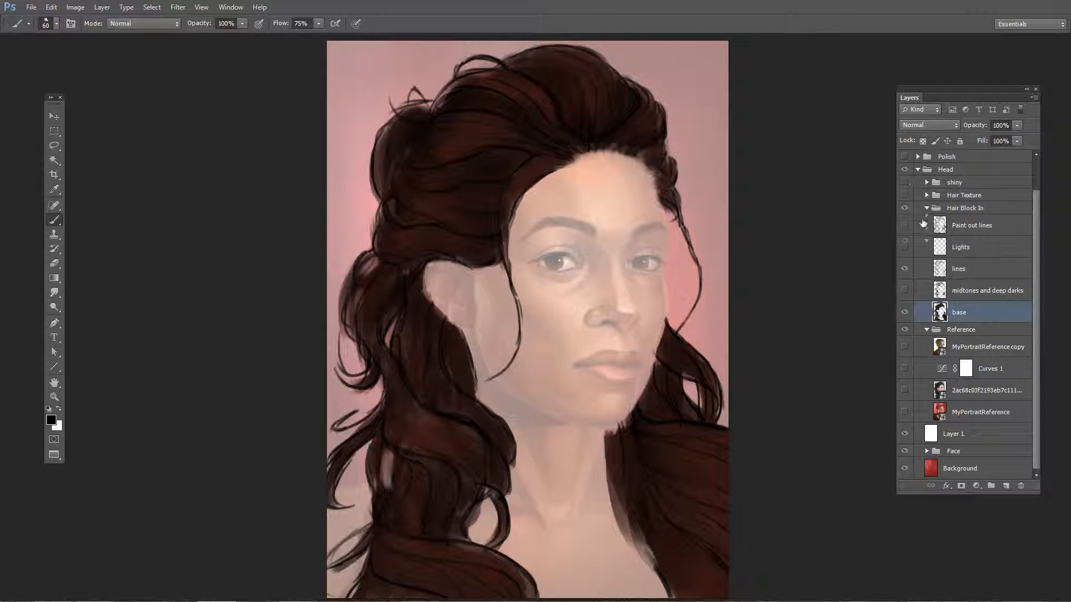
{"action": "scroll", "coordinate": [902, 181], "scroll_direction": "up", "scroll_amount": 2}
{"action": "left_click", "coordinate": [904, 179]}
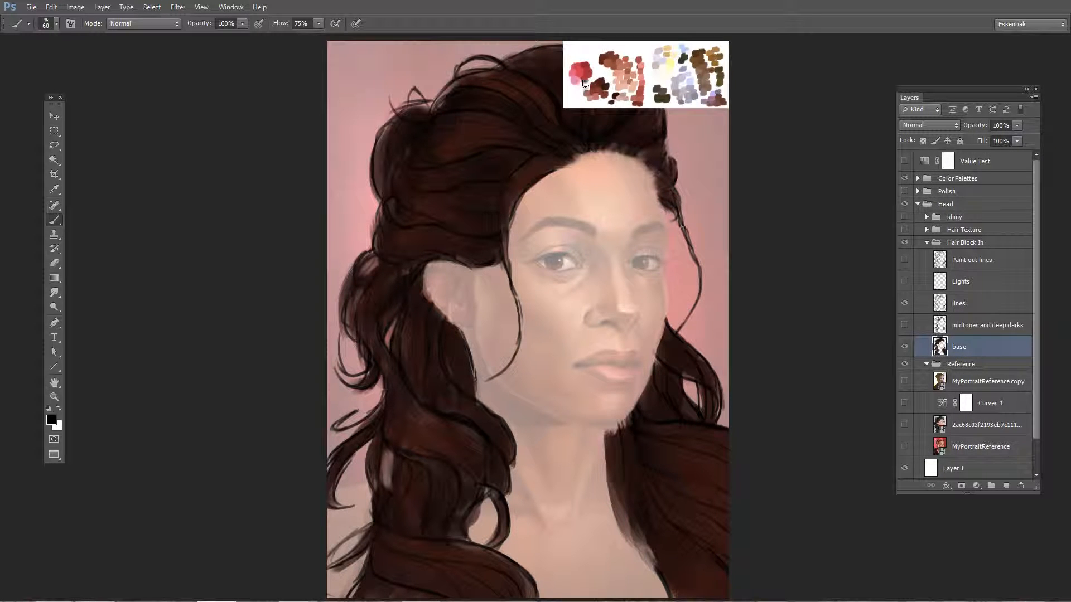
{"action": "left_click", "coordinate": [904, 178]}
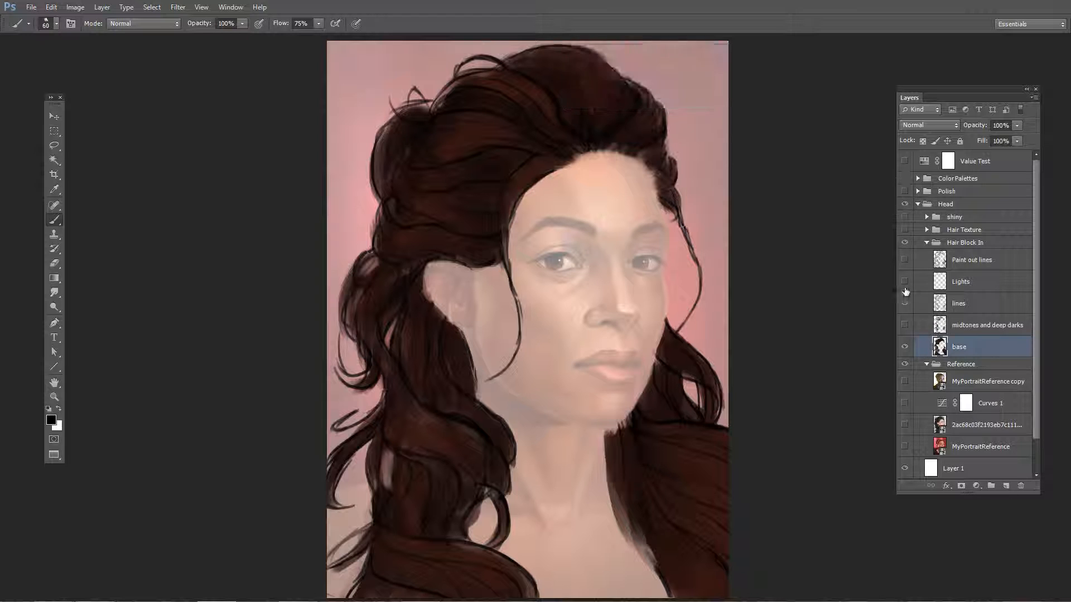
Compare the hair with and without the base layer and the midtones and deep darks layer, leaving both layers shown.
{"action": "left_click", "coordinate": [905, 346]}
{"action": "left_click", "coordinate": [905, 346]}
{"action": "left_click", "coordinate": [904, 327]}
{"action": "left_click", "coordinate": [904, 327]}
{"action": "left_click", "coordinate": [905, 327]}
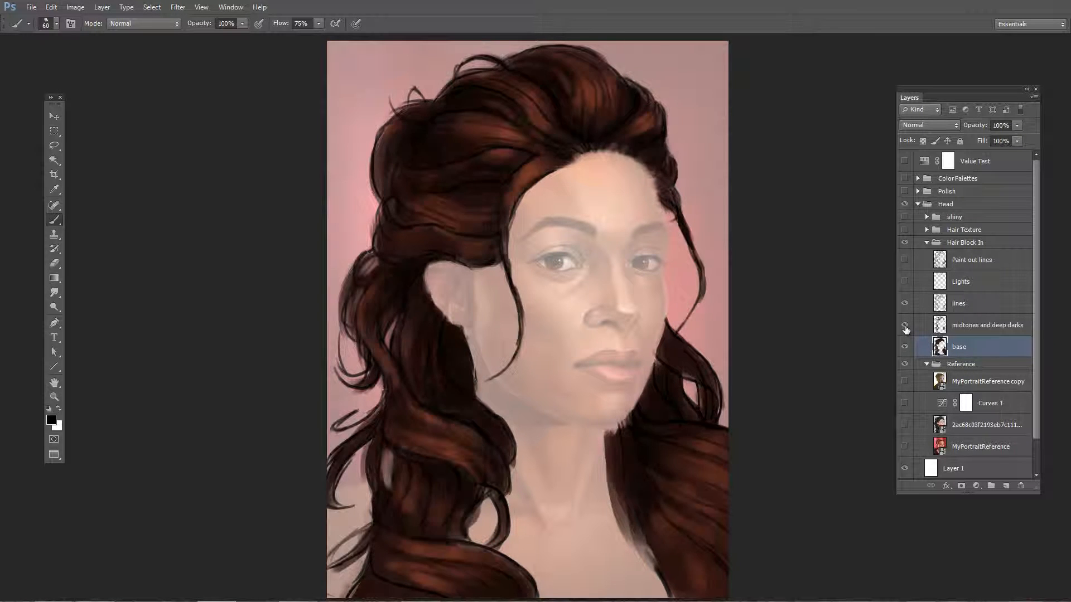
{"action": "left_click", "coordinate": [904, 326]}
{"action": "left_click", "coordinate": [904, 327]}
{"action": "left_click", "coordinate": [904, 327]}
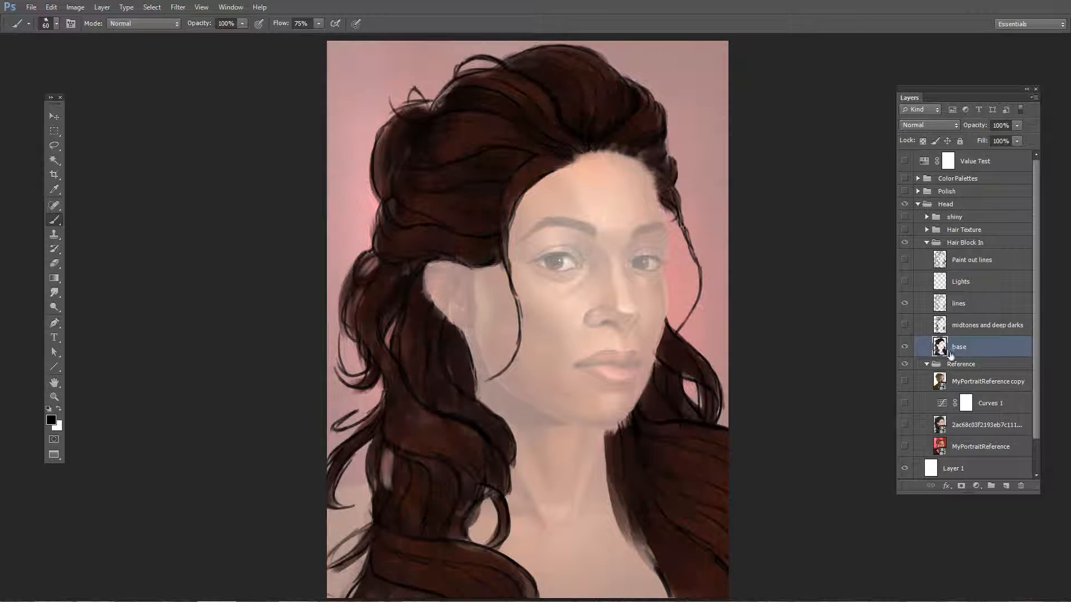
{"action": "left_click", "coordinate": [905, 325]}
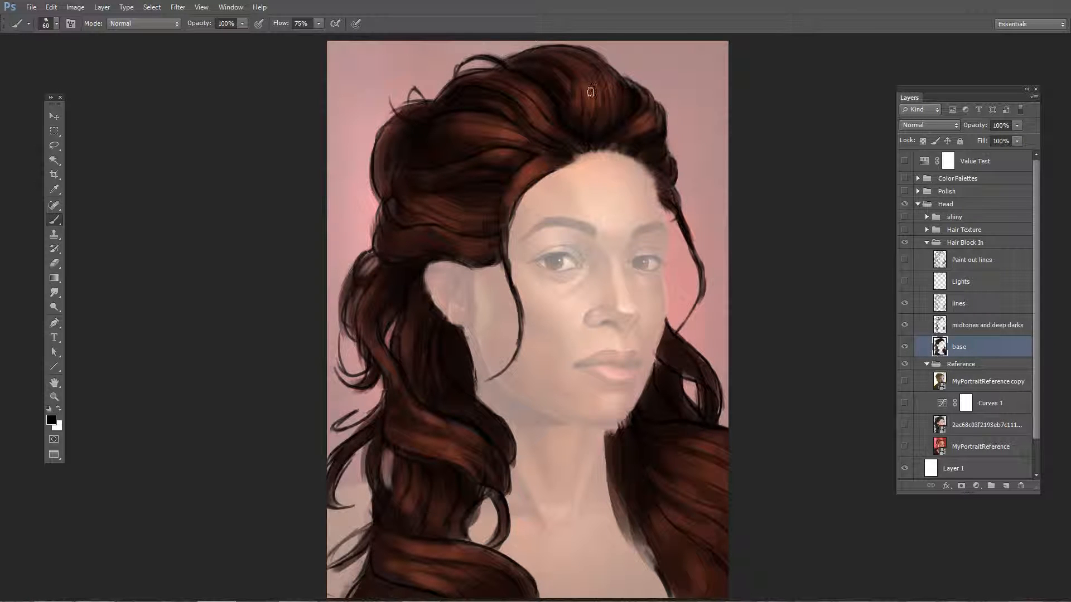
Enlarge the brush to 200 px and sample the reddish-brown midtone from the crown of the hair.
{"action": "key", "text": "bracketright"}
{"action": "key", "text": "bracketright"}
{"action": "key", "text": "bracketright"}
{"action": "key", "text": "bracketright"}
{"action": "key", "text": "bracketright"}
{"action": "key", "text": "bracketright"}
{"action": "key", "text": "bracketright"}
{"action": "key", "text": "bracketright"}
{"action": "left_click", "coordinate": [589, 93], "text": "alt"}
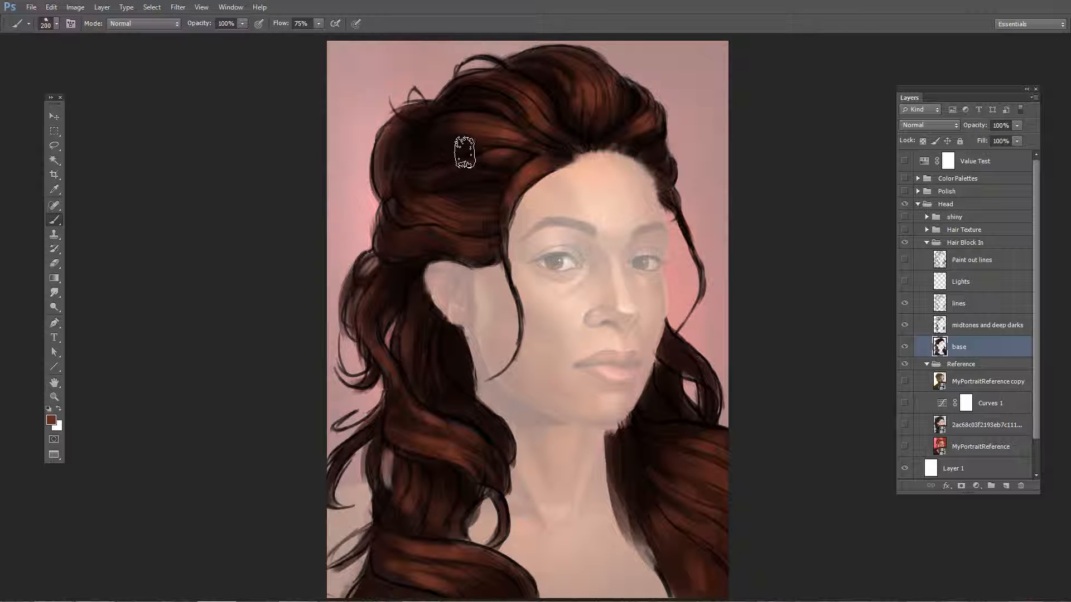
Select the midtones and deep darks layer and reduce the brush size to 40 px.
{"action": "left_click", "coordinate": [1012, 325]}
{"action": "mouse_move", "coordinate": [532, 145]}
{"action": "left_mouse_down"}
{"action": "mouse_move", "coordinate": [445, 168]}
{"action": "mouse_move", "coordinate": [436, 186]}
{"action": "mouse_move", "coordinate": [420, 153]}
{"action": "mouse_move", "coordinate": [471, 146]}
{"action": "mouse_move", "coordinate": [494, 162]}
{"action": "mouse_move", "coordinate": [456, 145]}
{"action": "mouse_move", "coordinate": [523, 143]}
{"action": "mouse_move", "coordinate": [469, 125]}
{"action": "mouse_move", "coordinate": [516, 143]}
{"action": "mouse_move", "coordinate": [515, 160]}
{"action": "mouse_move", "coordinate": [495, 150]}
{"action": "mouse_move", "coordinate": [522, 147]}
{"action": "mouse_move", "coordinate": [537, 126]}
{"action": "mouse_move", "coordinate": [521, 102]}
{"action": "mouse_move", "coordinate": [603, 124]}
{"action": "mouse_move", "coordinate": [585, 71]}
{"action": "mouse_move", "coordinate": [598, 136]}
{"action": "mouse_move", "coordinate": [652, 125]}
{"action": "mouse_move", "coordinate": [600, 125]}
{"action": "mouse_move", "coordinate": [620, 107]}
{"action": "mouse_move", "coordinate": [624, 171]}
{"action": "left_mouse_up"}
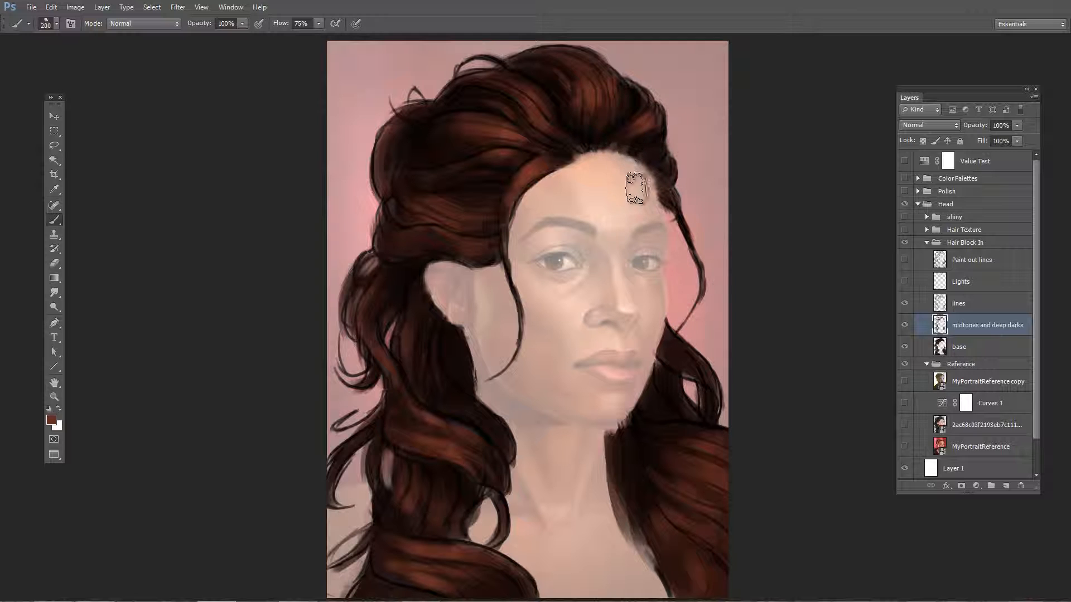
{"action": "key", "text": "bracketleft"}
{"action": "key", "text": "bracketleft"}
{"action": "key", "text": "bracketleft"}
{"action": "key", "text": "bracketleft"}
{"action": "key", "text": "bracketleft"}
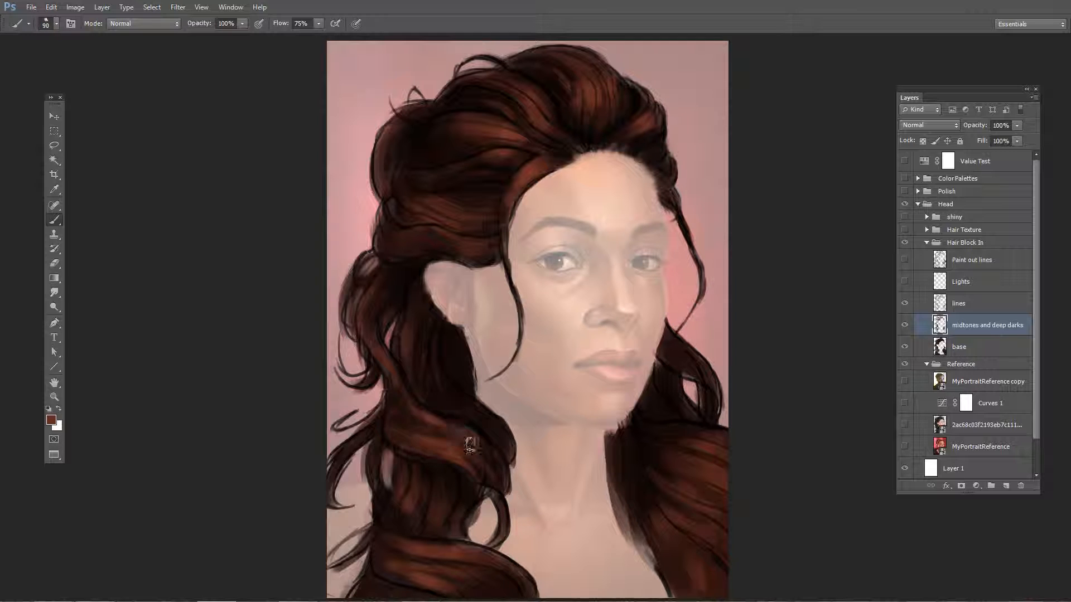
{"action": "key", "text": "bracketleft"}
{"action": "key", "text": "bracketleft"}
{"action": "key", "text": "bracketleft"}
{"action": "key", "text": "bracketleft"}
{"action": "key", "text": "bracketleft"}
Try reddish-brown strands in the dark curls below the ear, undo them, and reselect the midtones and deep darks layer.
{"action": "mouse_move", "coordinate": [443, 343]}
{"action": "left_mouse_down"}
{"action": "mouse_move", "coordinate": [419, 372]}
{"action": "mouse_move", "coordinate": [417, 333]}
{"action": "left_mouse_up"}
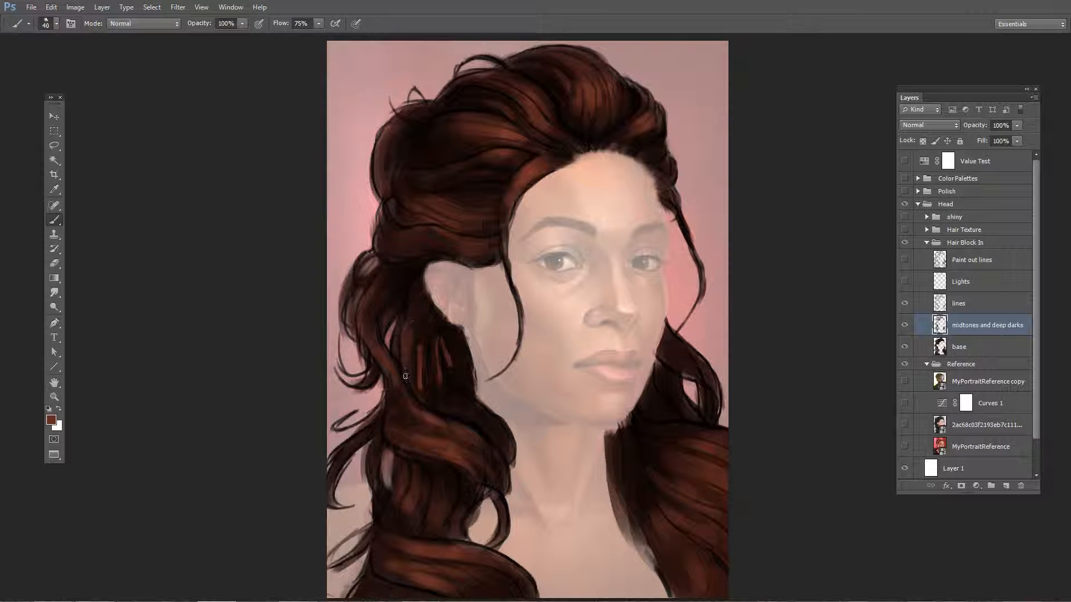
{"action": "key", "text": "ctrl+alt+z"}
{"action": "key", "text": "ctrl+alt+z"}
{"action": "key", "text": "alt+comma"}
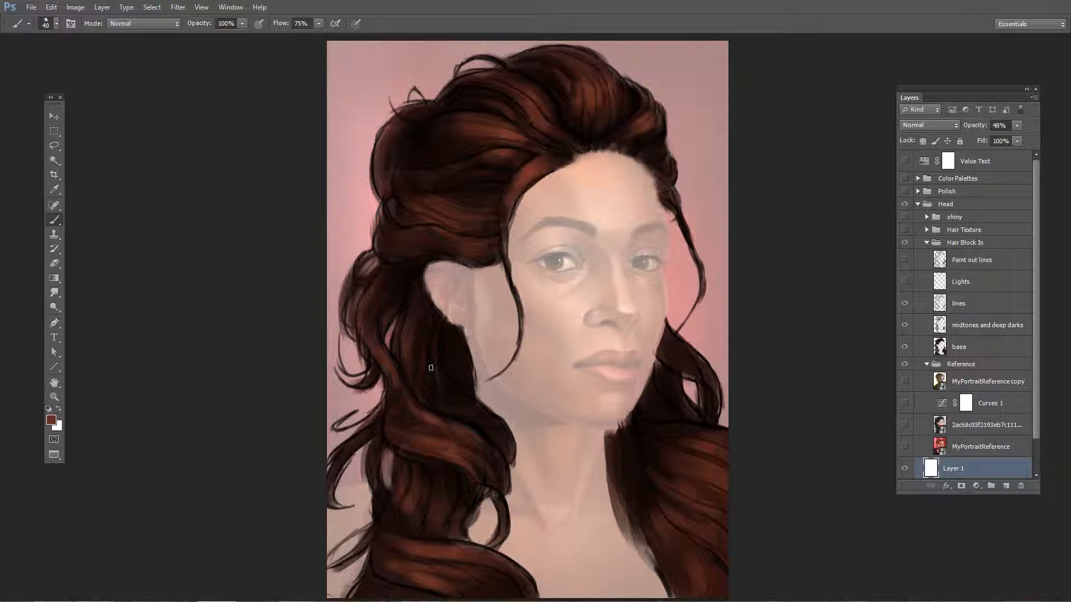
{"action": "left_click", "coordinate": [971, 329]}
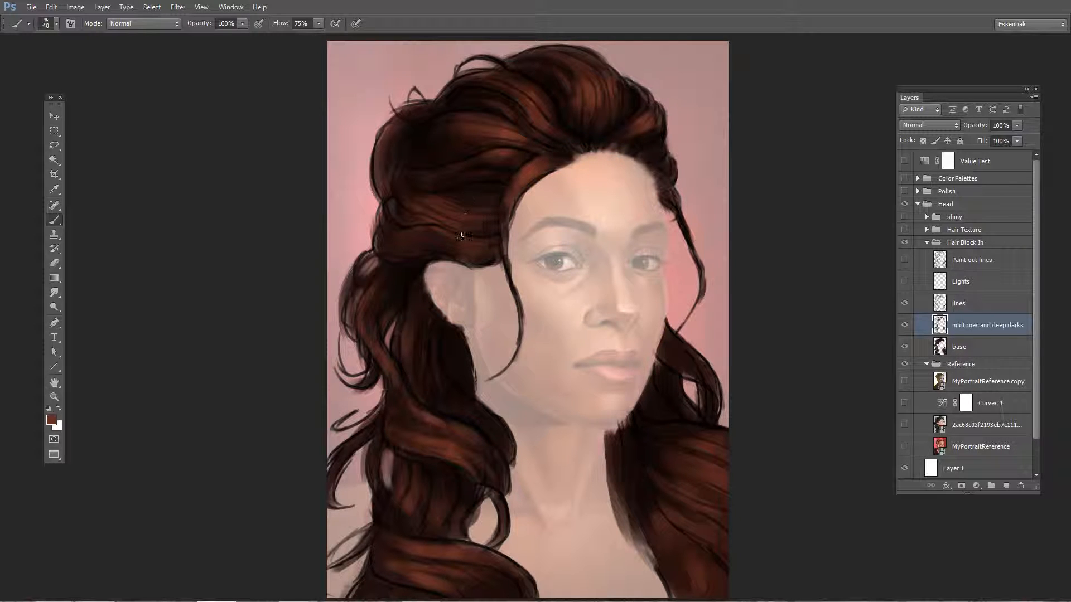
Show and select the Lights layer, and compare the hair with and without its highlights, leaving the layer shown.
{"action": "left_click", "coordinate": [958, 306]}
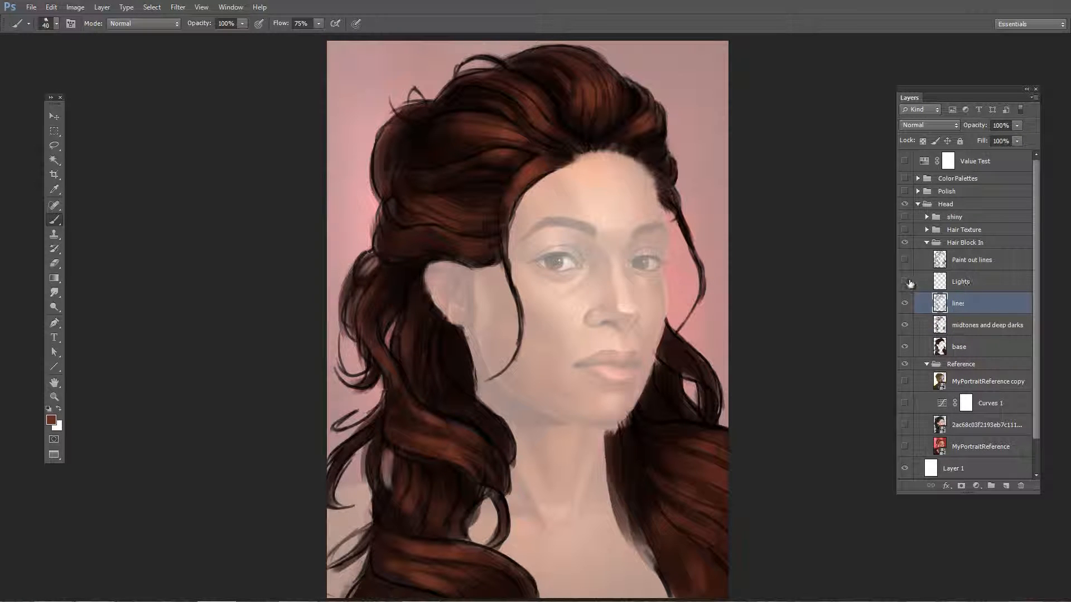
{"action": "left_click", "coordinate": [904, 281]}
{"action": "left_click", "coordinate": [973, 282]}
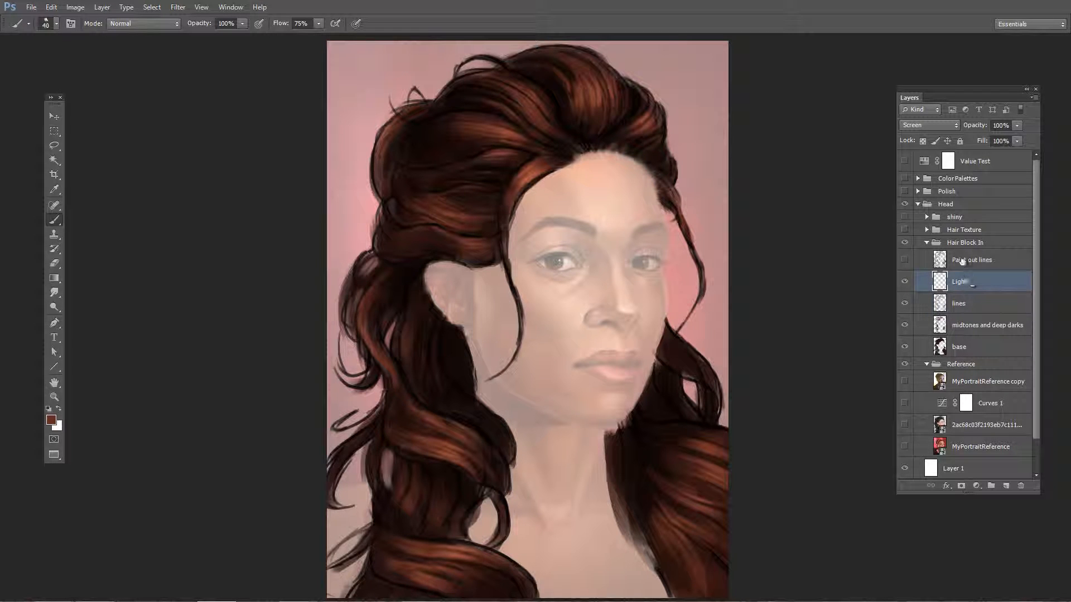
{"action": "left_click", "coordinate": [906, 283]}
{"action": "left_click", "coordinate": [906, 283]}
{"action": "left_click", "coordinate": [906, 283]}
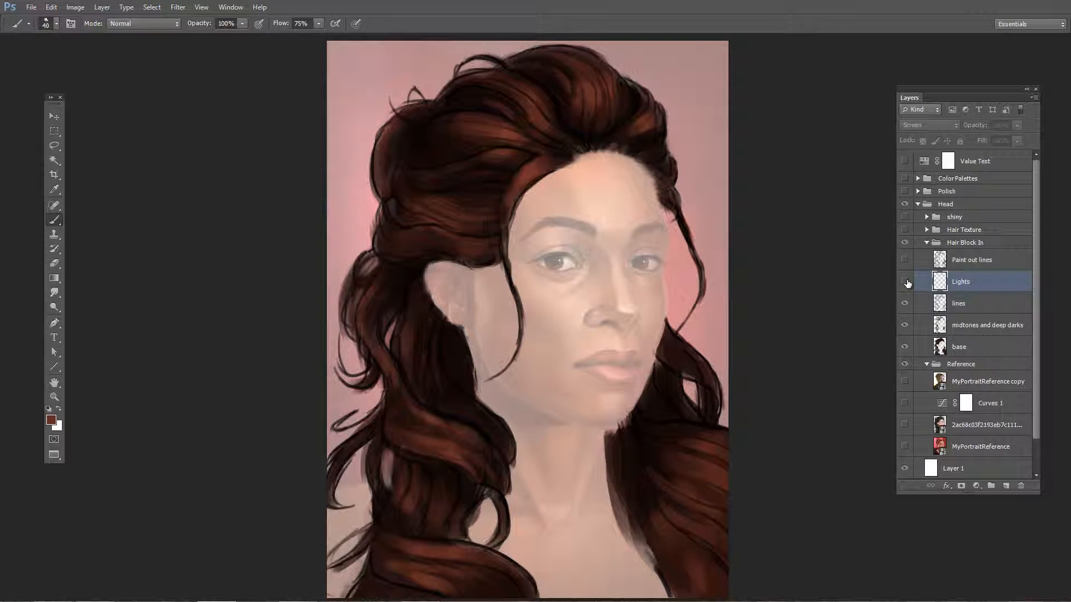
{"action": "left_click", "coordinate": [906, 283]}
{"action": "left_click", "coordinate": [906, 282]}
{"action": "left_click", "coordinate": [906, 283]}
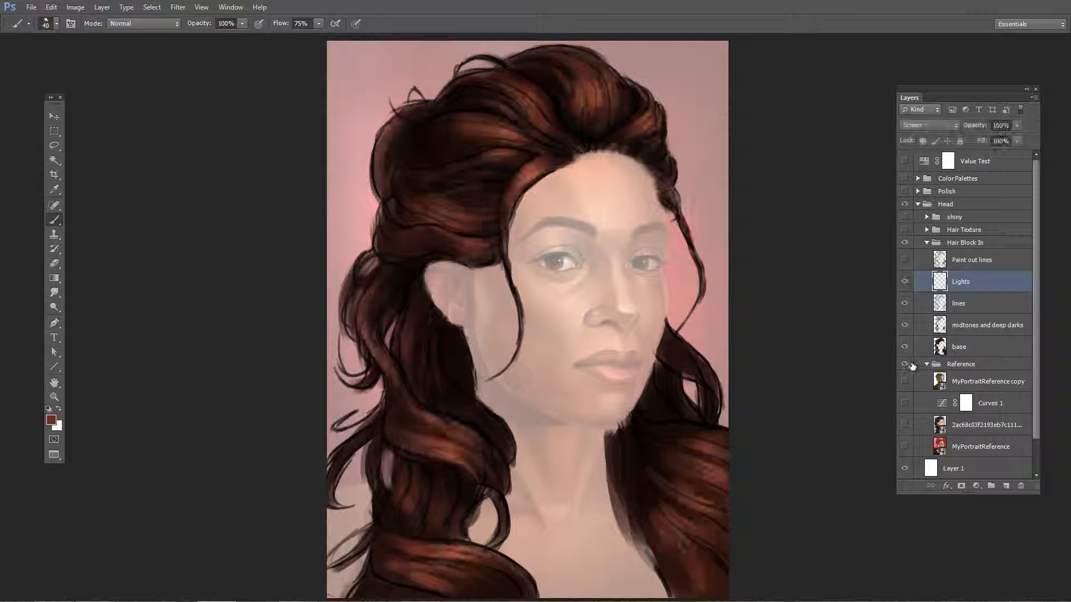
Hide the white Layer 1 and collapse the Reference group.
{"action": "scroll", "coordinate": [911, 426], "scroll_direction": "down", "scroll_amount": 2}
{"action": "left_click", "coordinate": [905, 434]}
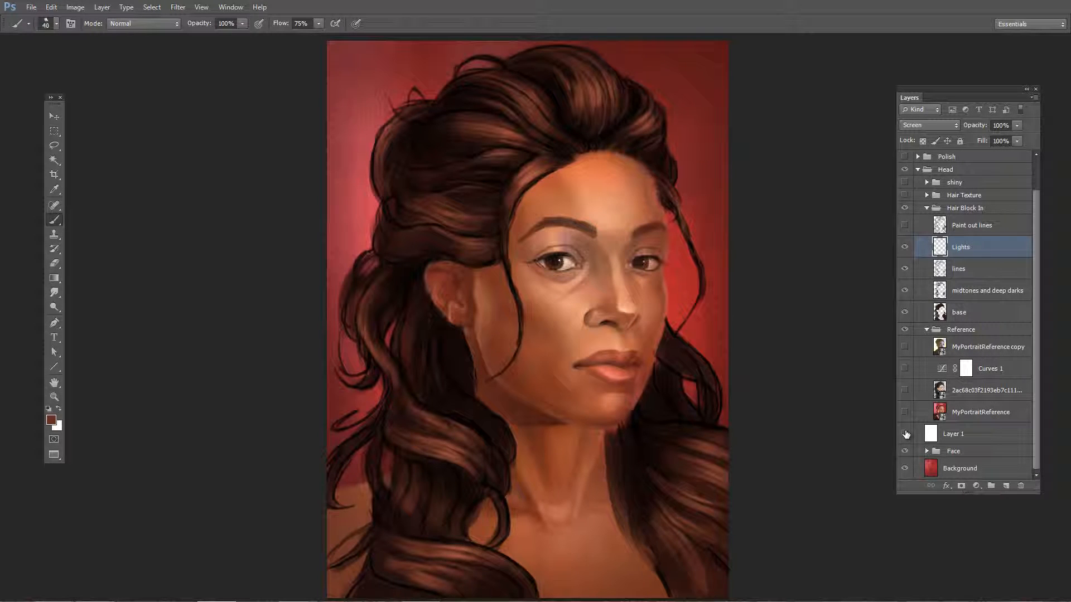
{"action": "left_click", "coordinate": [927, 330]}
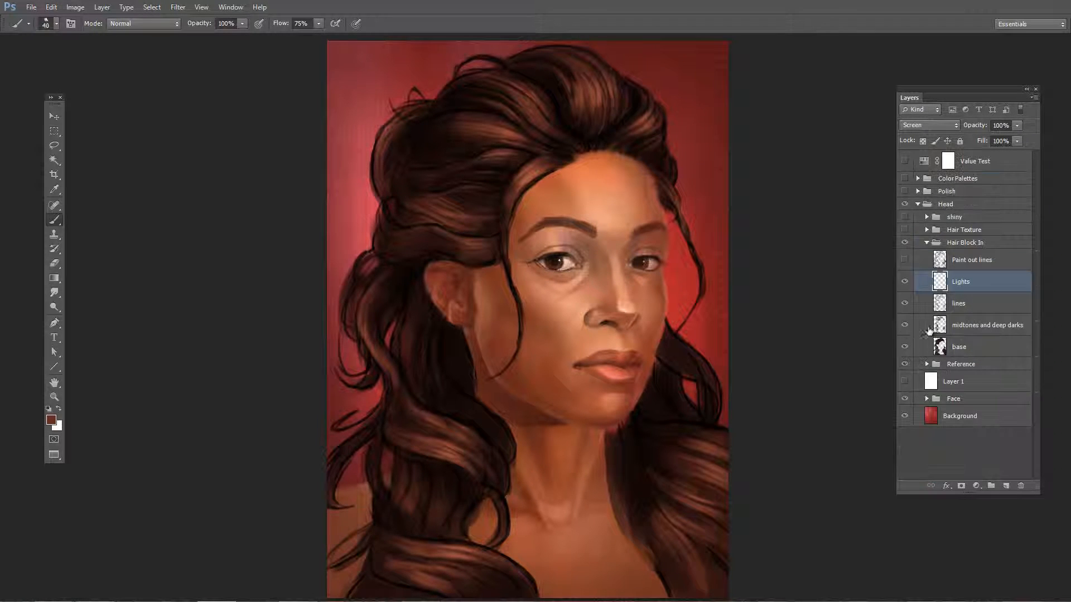
Compare the full-color portrait with and without the Lights layer over the red background.
{"action": "scroll", "coordinate": [937, 334], "scroll_direction": "up", "scroll_amount": 2}
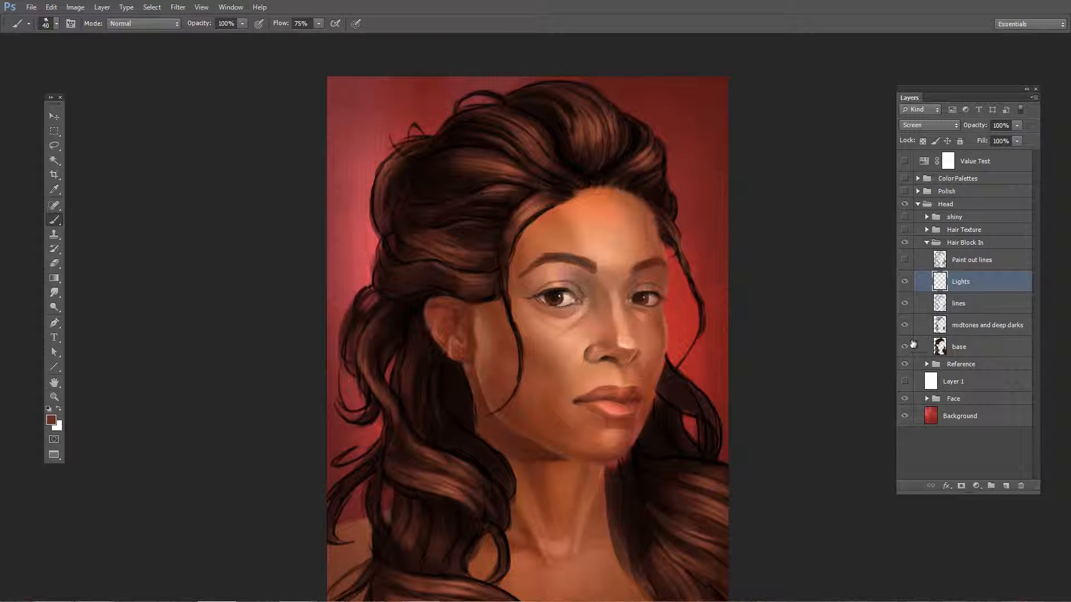
{"action": "left_click", "coordinate": [904, 282]}
{"action": "left_click", "coordinate": [904, 281]}
{"action": "left_click", "coordinate": [905, 282]}
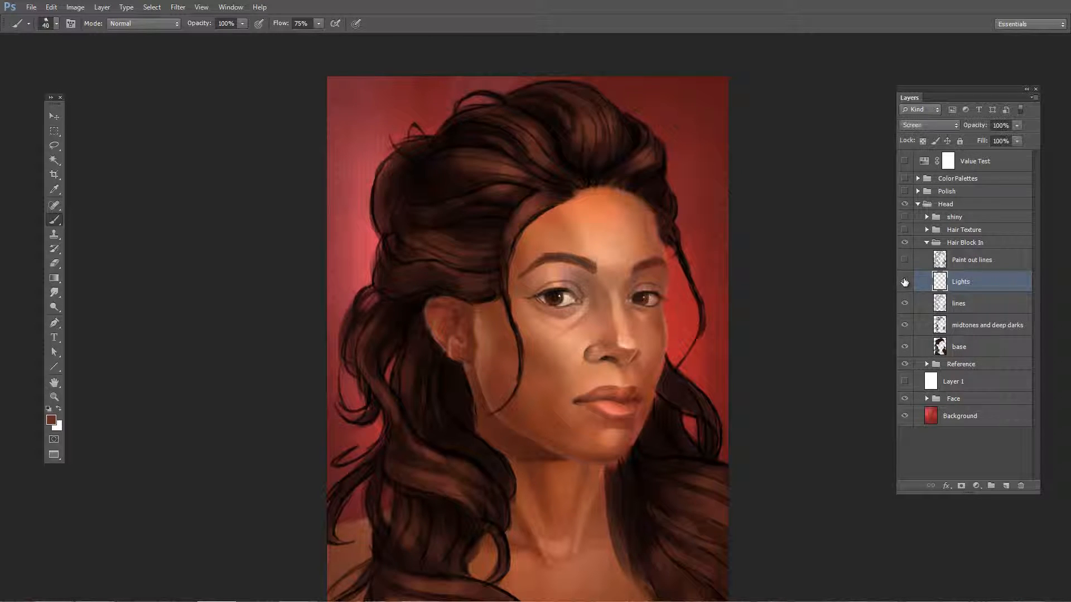
{"action": "left_click", "coordinate": [905, 281]}
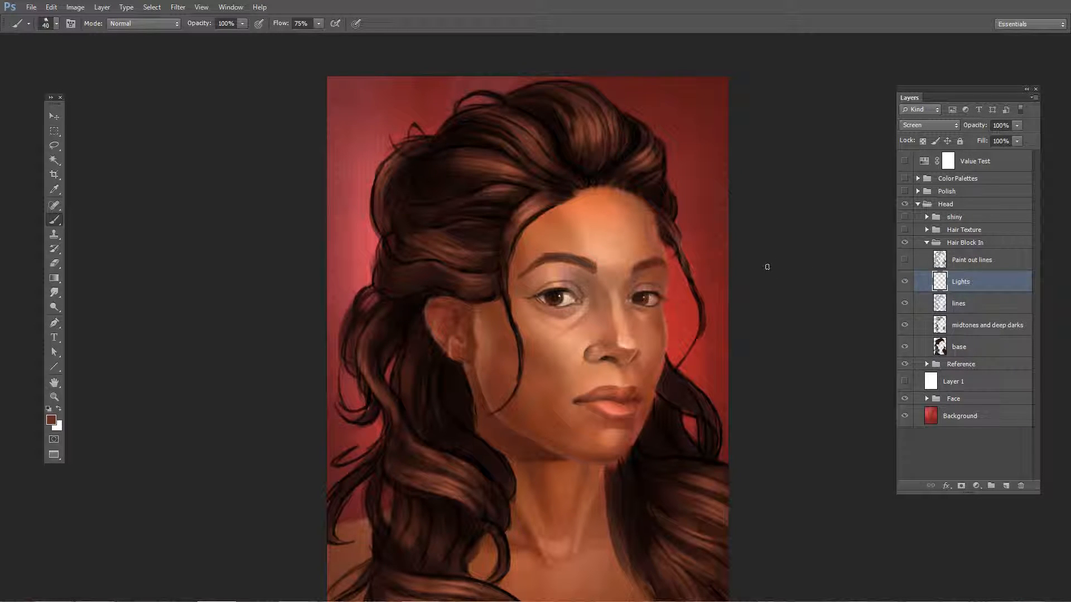
Choose the Soft Round Pressure Size preset for the Brush tool.
{"action": "left_click", "coordinate": [56, 23]}
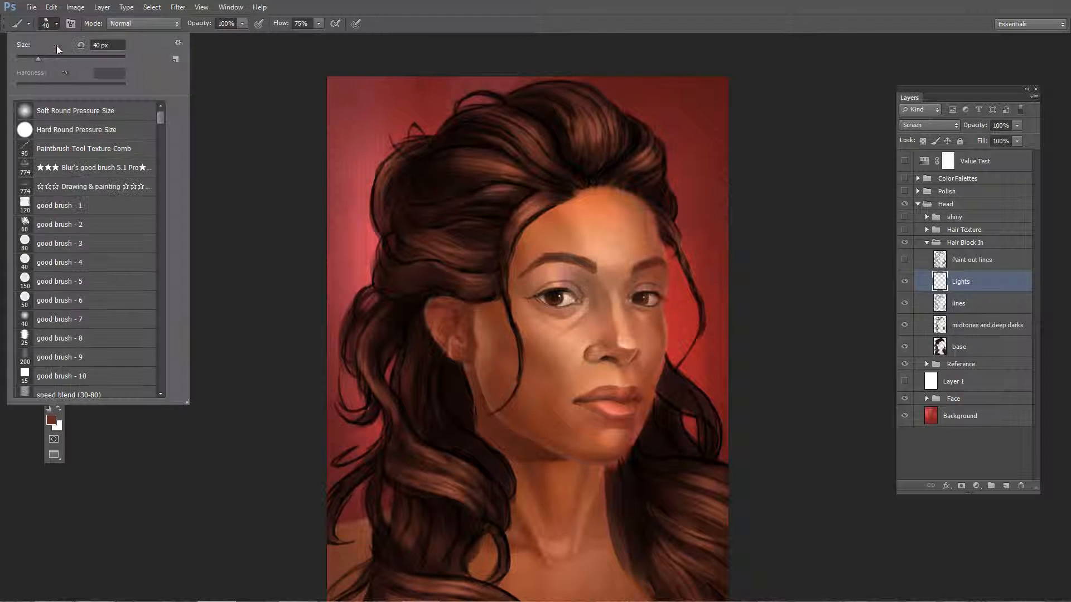
{"action": "left_click", "coordinate": [75, 114]}
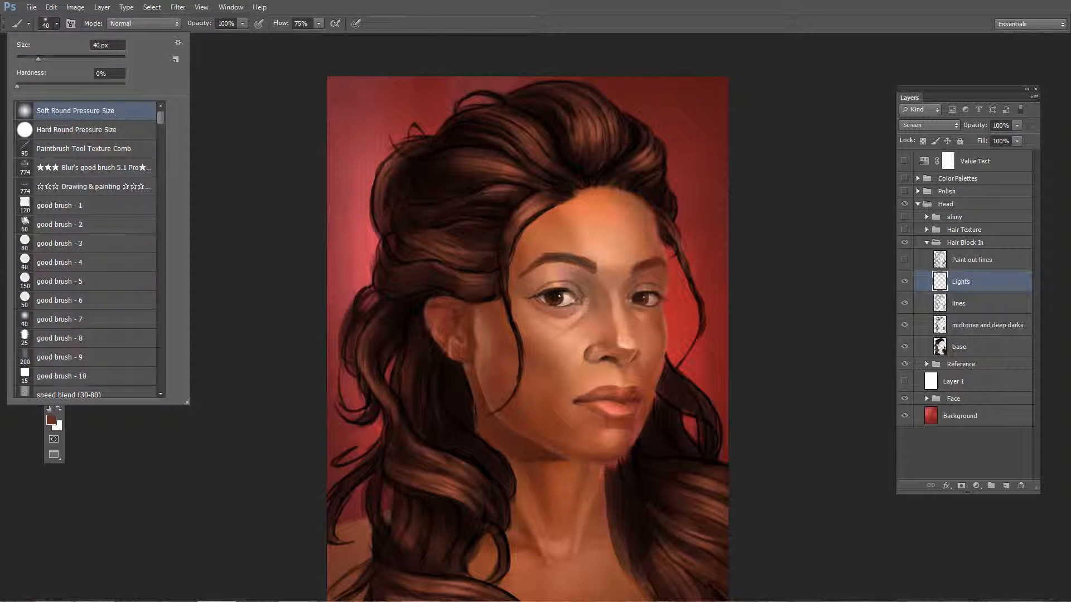
{"action": "left_click", "coordinate": [414, 20]}
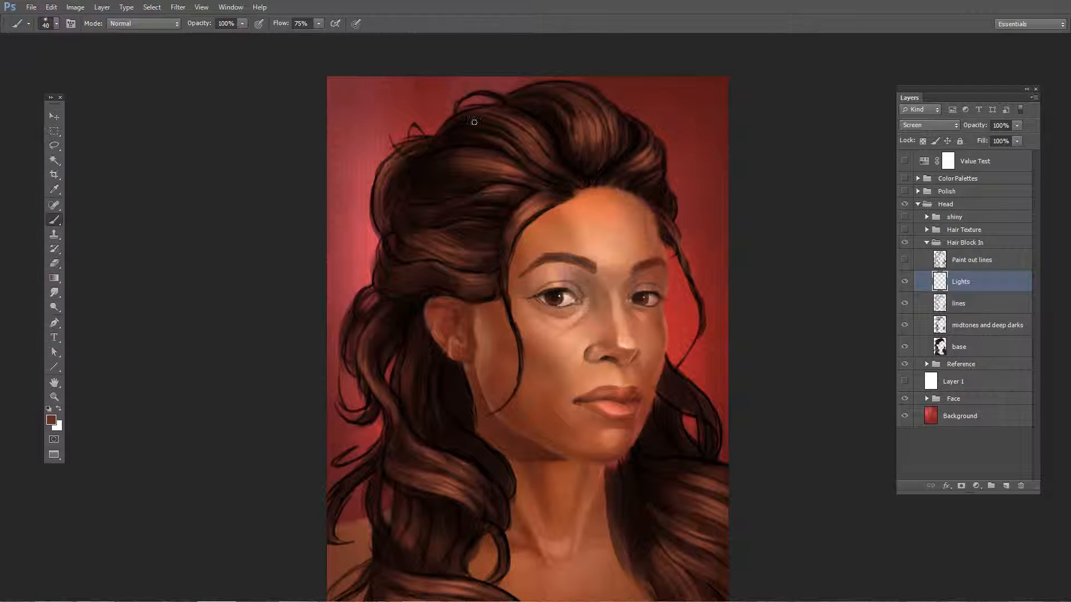
Paint a few light test strokes on the Lights layer over the red background beside the hair, varying the brush size.
{"action": "left_click_drag", "start_coordinate": [584, 161], "coordinate": [569, 171]}
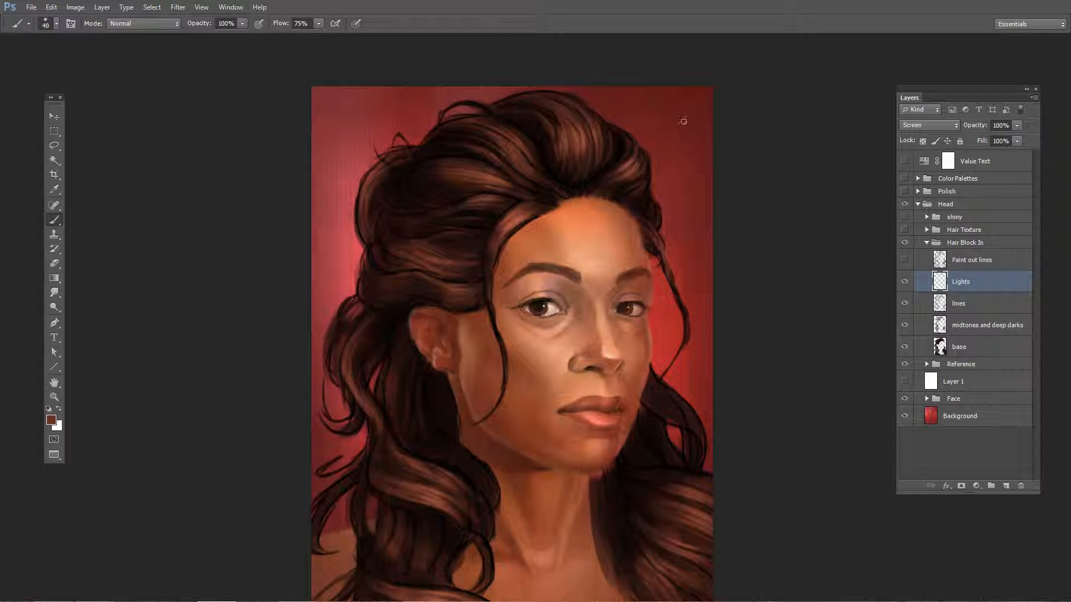
{"action": "left_click_drag", "start_coordinate": [683, 120], "coordinate": [689, 194]}
{"action": "mouse_move", "coordinate": [667, 118]}
{"action": "left_mouse_down"}
{"action": "mouse_move", "coordinate": [680, 206]}
{"action": "mouse_move", "coordinate": [697, 189]}
{"action": "mouse_move", "coordinate": [694, 132]}
{"action": "mouse_move", "coordinate": [685, 146]}
{"action": "mouse_move", "coordinate": [676, 138]}
{"action": "mouse_move", "coordinate": [677, 203]}
{"action": "left_mouse_up"}
{"action": "key", "text": "]"}
{"action": "key", "text": "]"}
{"action": "key", "text": "bracketleft"}
{"action": "key", "text": "bracketleft"}
{"action": "key", "text": "bracketleft"}
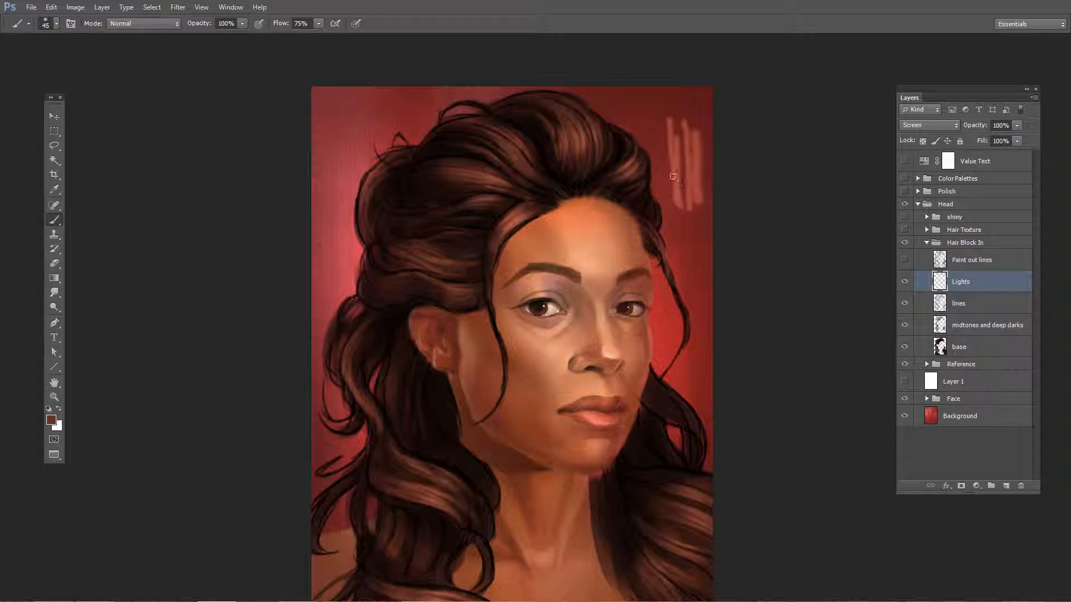
Fade out the test strokes with a soft Eraser at size 300 and 50% opacity.
{"action": "key", "text": "e"}
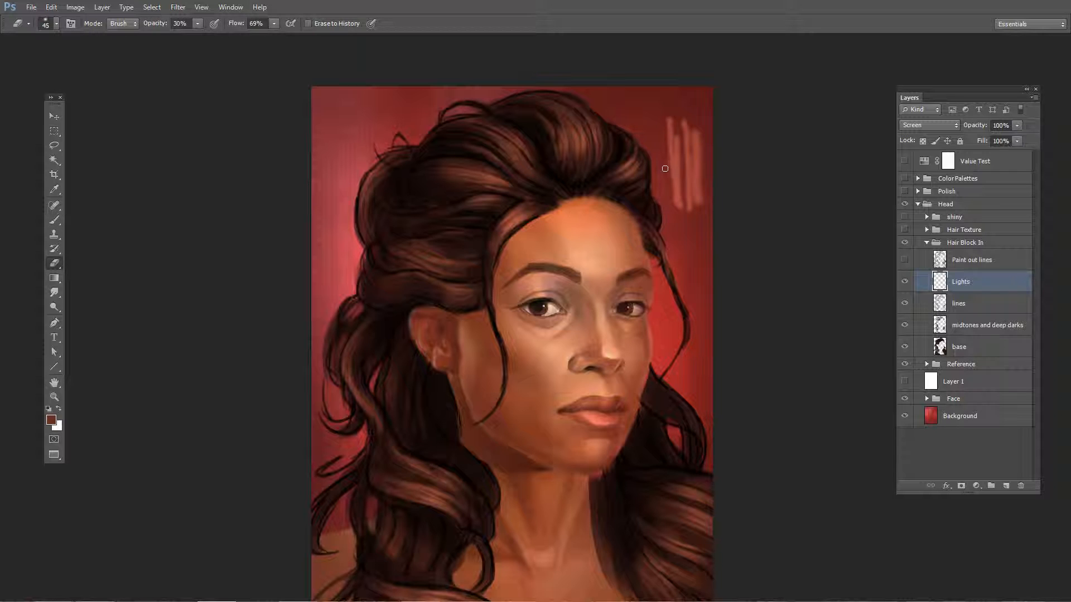
{"action": "key", "text": "bracketright"}
{"action": "key", "text": "bracketright"}
{"action": "key", "text": "bracketright"}
{"action": "key", "text": "bracketright"}
{"action": "key", "text": "bracketright"}
{"action": "key", "text": "bracketright"}
{"action": "key", "text": "bracketright"}
{"action": "key", "text": "bracketright"}
{"action": "key", "text": "bracketright"}
{"action": "key", "text": "bracketright"}
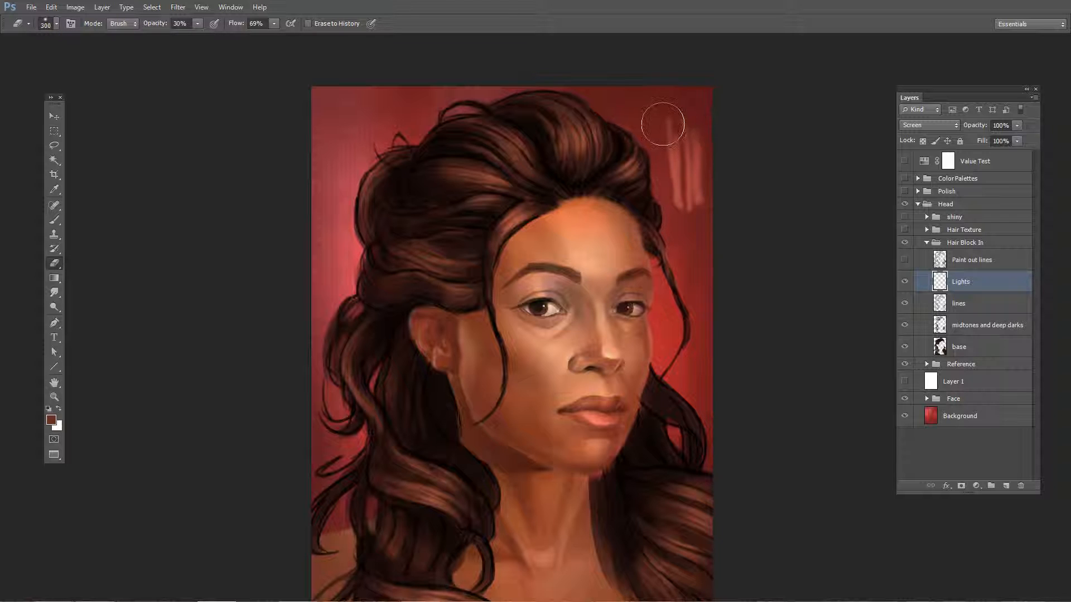
{"action": "key", "text": "5"}
{"action": "mouse_move", "coordinate": [681, 124]}
{"action": "left_mouse_down"}
{"action": "mouse_move", "coordinate": [702, 123]}
{"action": "mouse_move", "coordinate": [662, 124]}
{"action": "left_mouse_up"}
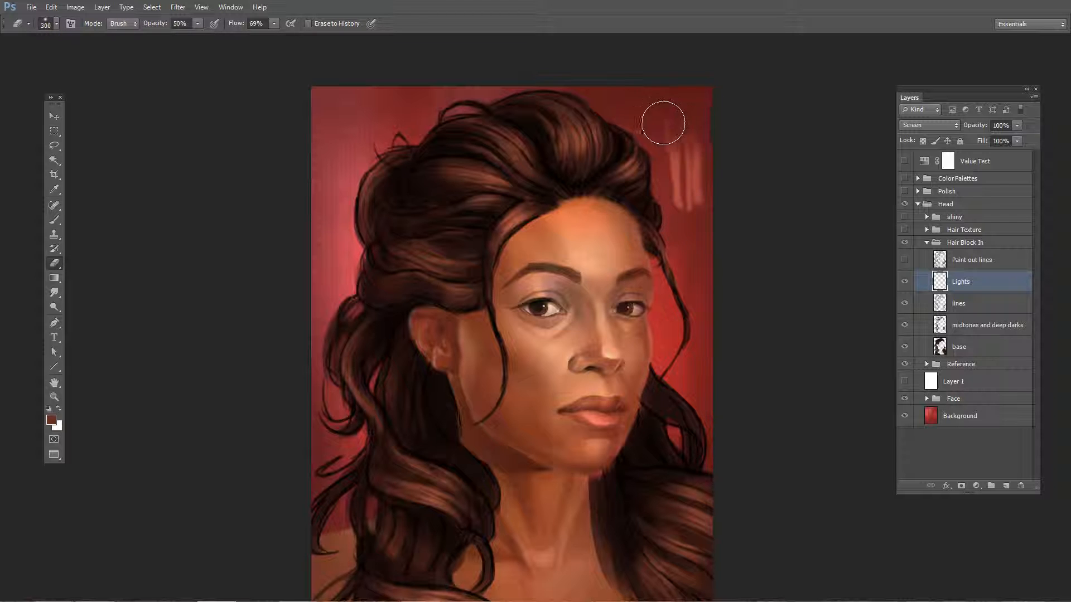
{"action": "mouse_move", "coordinate": [673, 203]}
{"action": "left_mouse_down"}
{"action": "mouse_move", "coordinate": [707, 201]}
{"action": "mouse_move", "coordinate": [671, 205]}
{"action": "mouse_move", "coordinate": [681, 214]}
{"action": "mouse_move", "coordinate": [692, 189]}
{"action": "mouse_move", "coordinate": [709, 201]}
{"action": "mouse_move", "coordinate": [681, 219]}
{"action": "mouse_move", "coordinate": [718, 218]}
{"action": "left_mouse_up"}
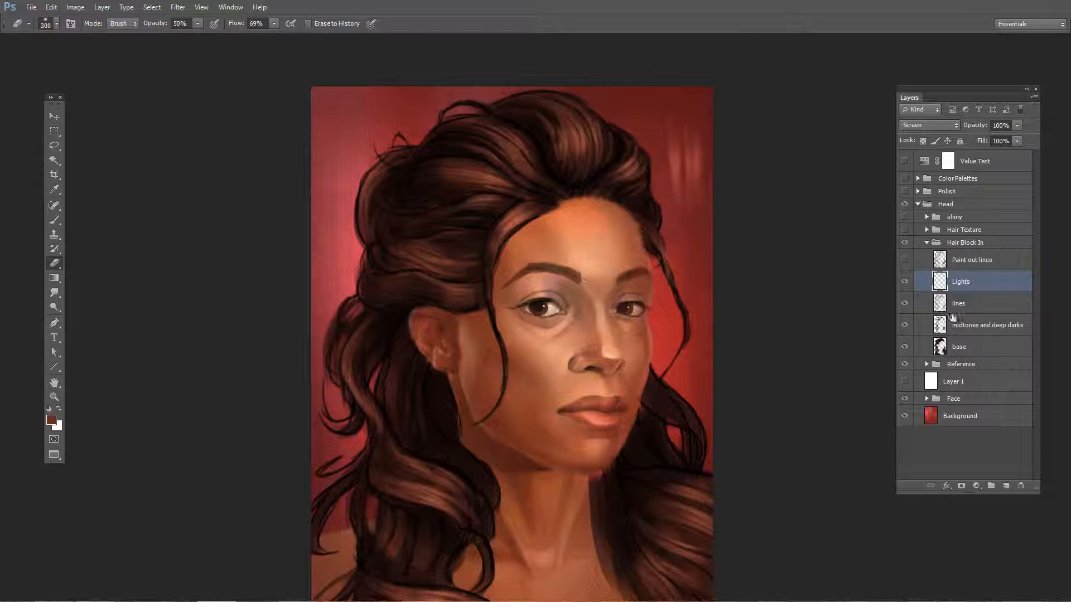
Marquee-select the remaining test strokes beside the hair, delete them from the Lights layer and deselect.
{"action": "key", "text": "m"}
{"action": "mouse_move", "coordinate": [764, 106]}
{"action": "left_mouse_down"}
{"action": "mouse_move", "coordinate": [650, 192]}
{"action": "mouse_move", "coordinate": [665, 226]}
{"action": "left_mouse_up"}
{"action": "key", "text": "Delete"}
{"action": "key", "text": "ctrl+d"}
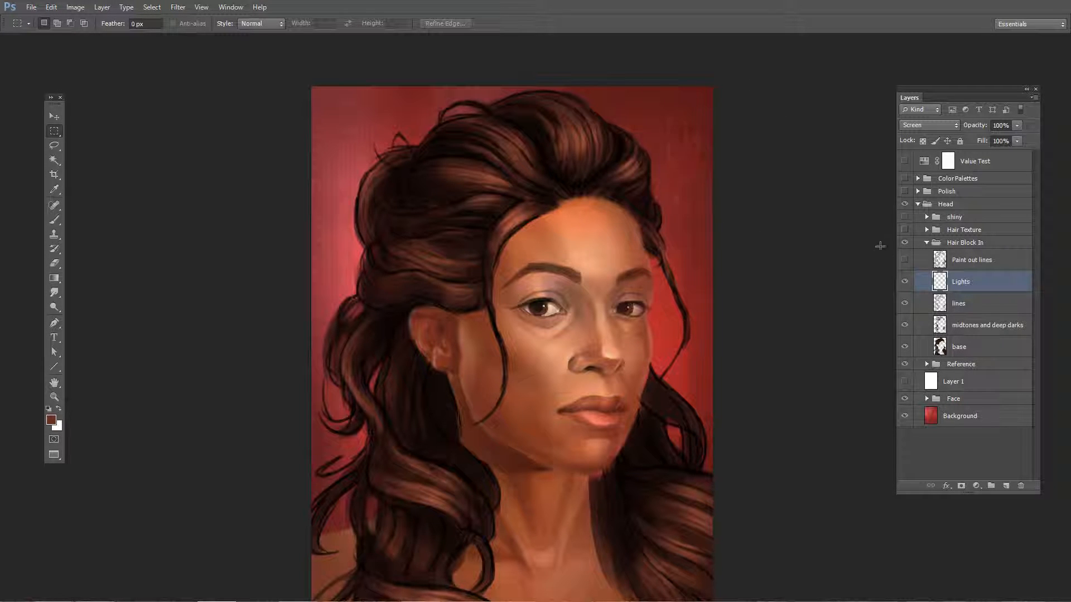
Compare the hair with and without the lines and Lights layers, leaving both shown and Lights selected.
{"action": "left_click", "coordinate": [905, 282]}
{"action": "left_click", "coordinate": [958, 311]}
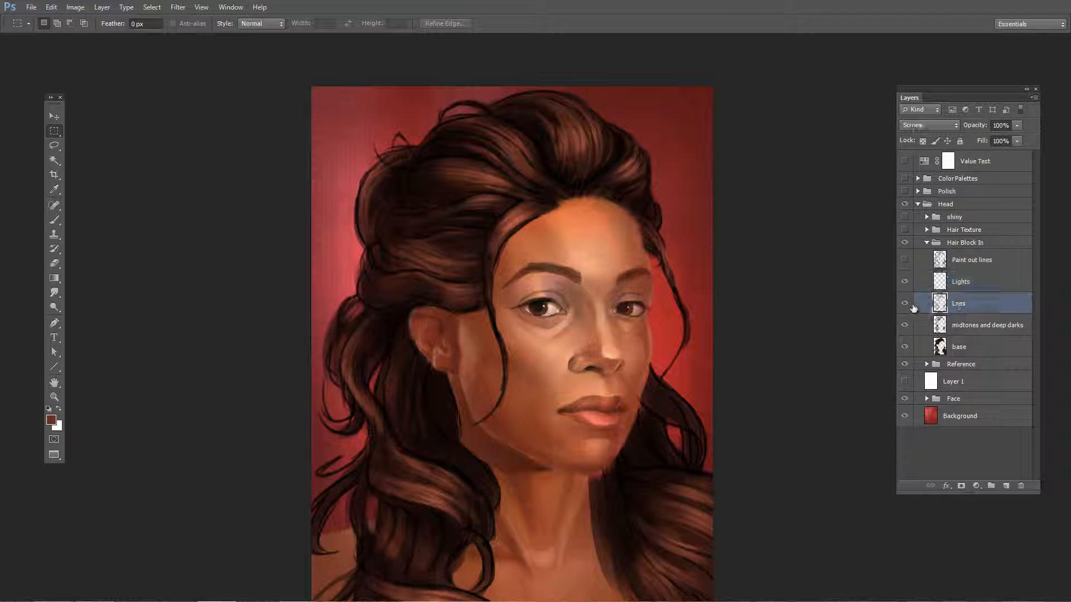
{"action": "left_click", "coordinate": [904, 303]}
{"action": "left_click", "coordinate": [904, 302]}
{"action": "left_click", "coordinate": [904, 282]}
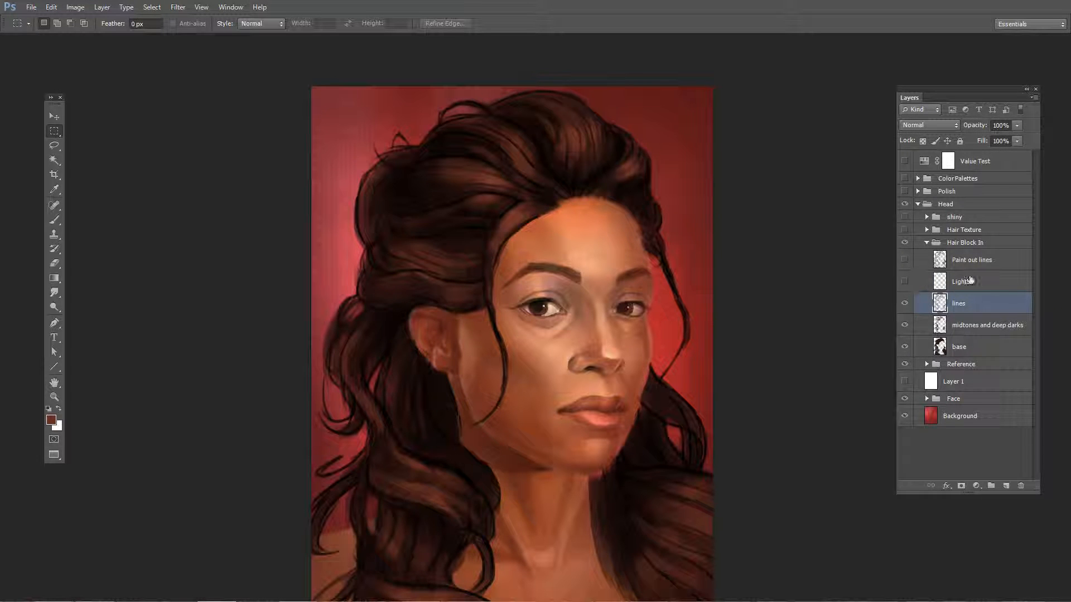
{"action": "left_click", "coordinate": [942, 289]}
{"action": "left_click", "coordinate": [905, 284]}
{"action": "left_click", "coordinate": [904, 286]}
{"action": "left_click", "coordinate": [903, 286]}
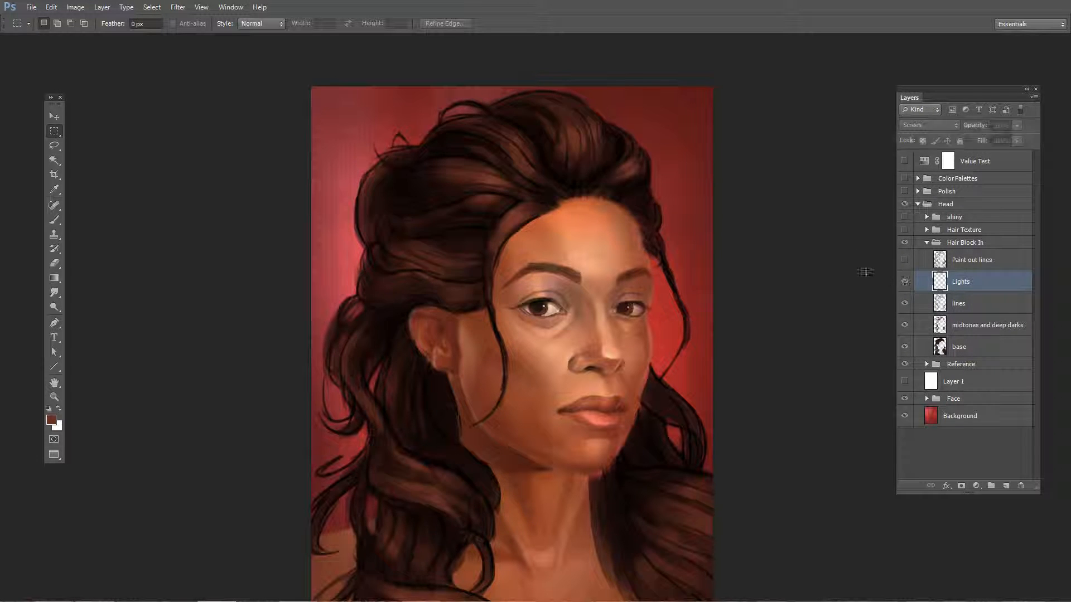
Examine the hair highlights close up above the forehead, with and without the Lights layer.
{"action": "scroll", "coordinate": [575, 180], "scroll_direction": "up", "scroll_amount": 5}
{"action": "left_click_drag", "start_coordinate": [597, 208], "coordinate": [607, 219]}
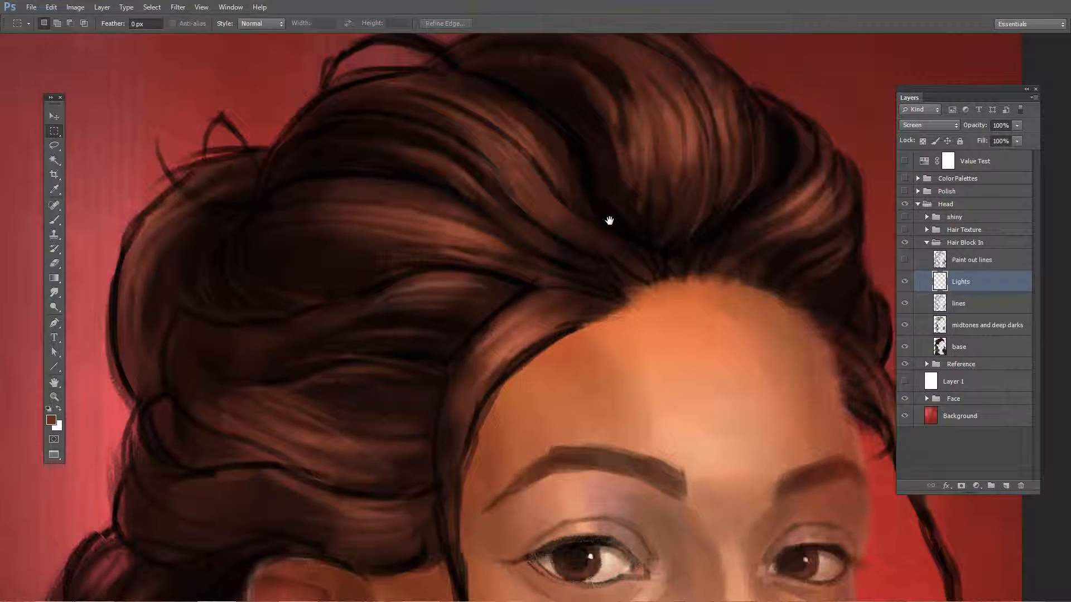
{"action": "left_click_drag", "start_coordinate": [598, 170], "coordinate": [465, 171]}
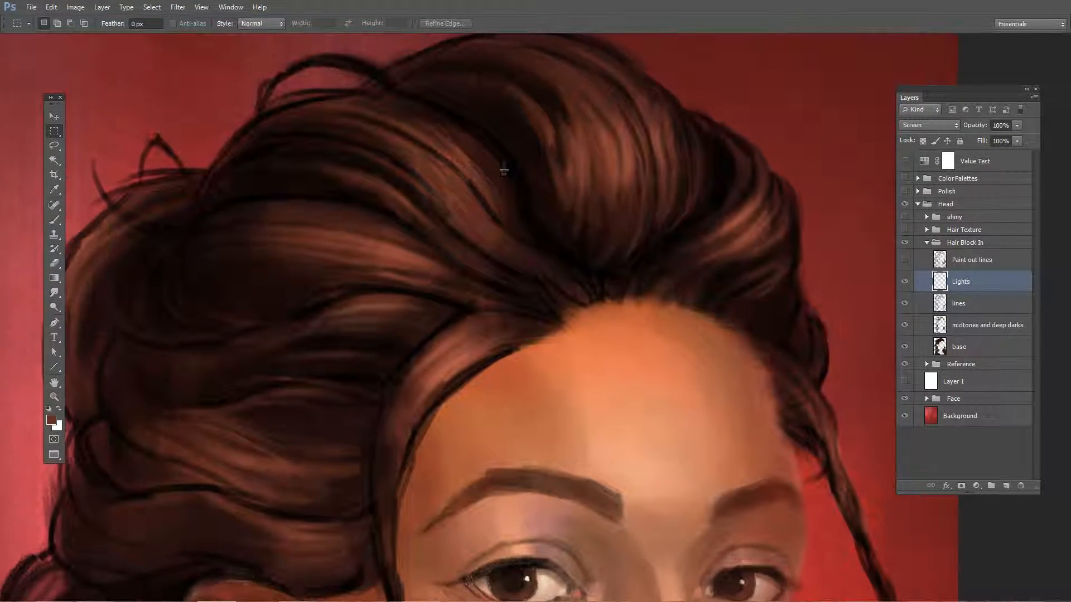
{"action": "left_click_drag", "start_coordinate": [346, 222], "coordinate": [370, 229]}
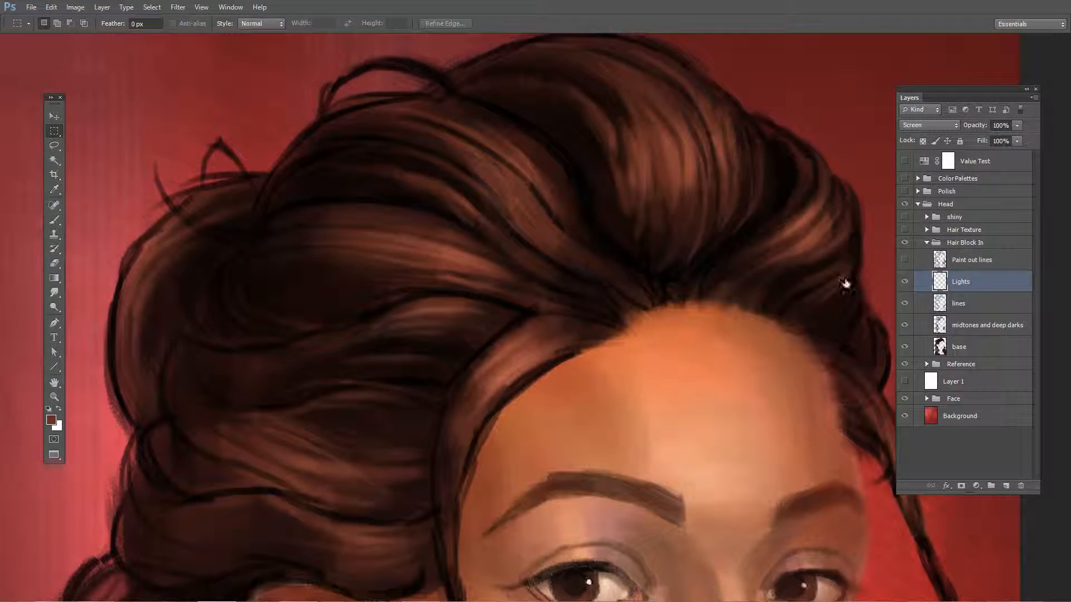
{"action": "left_click", "coordinate": [905, 283]}
{"action": "left_click", "coordinate": [905, 282]}
{"action": "left_click", "coordinate": [905, 283]}
{"action": "left_click", "coordinate": [905, 284]}
{"action": "scroll", "coordinate": [714, 247], "scroll_direction": "down", "scroll_amount": 7}
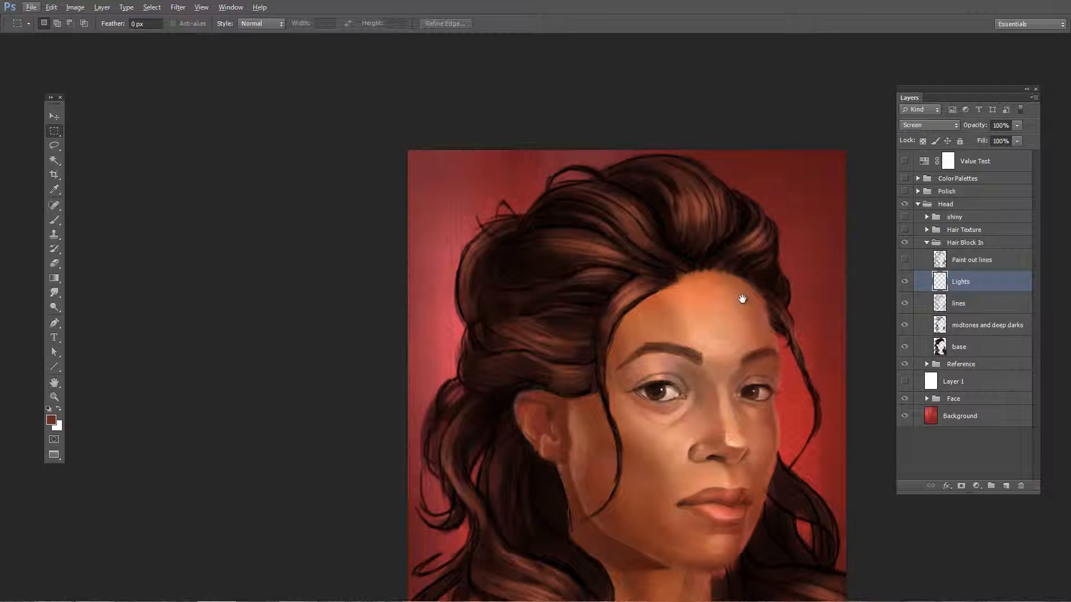
Hide the Lights, midtones and deep darks, and base layers to view only the hair linework, and show them again.
{"action": "left_click_drag", "start_coordinate": [742, 299], "coordinate": [730, 280]}
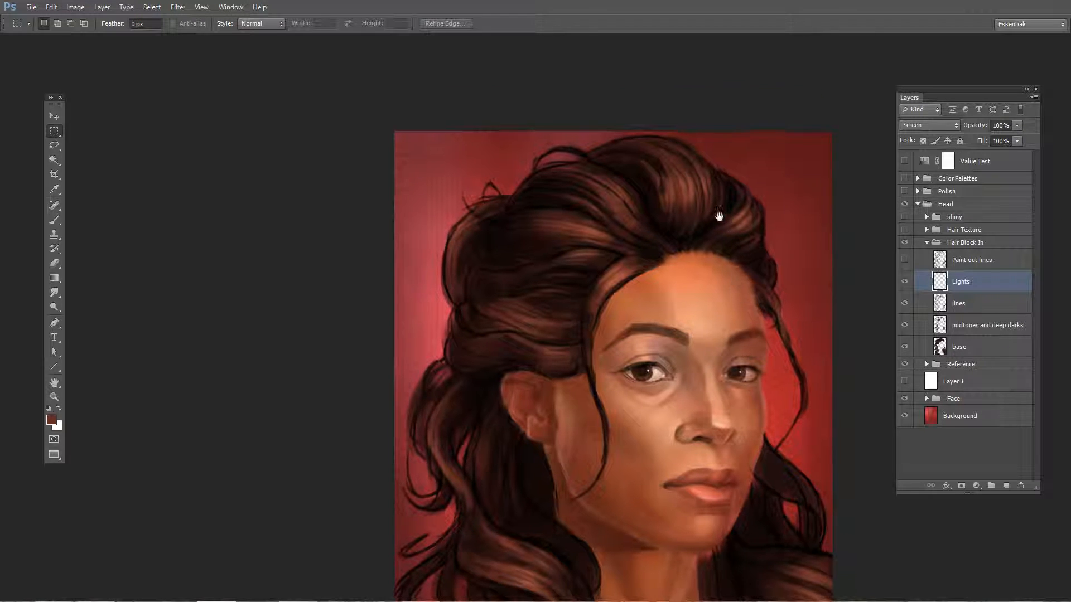
{"action": "left_click_drag", "start_coordinate": [717, 215], "coordinate": [700, 144]}
{"action": "left_click", "coordinate": [905, 281]}
{"action": "left_click_drag", "start_coordinate": [905, 324], "coordinate": [904, 347]}
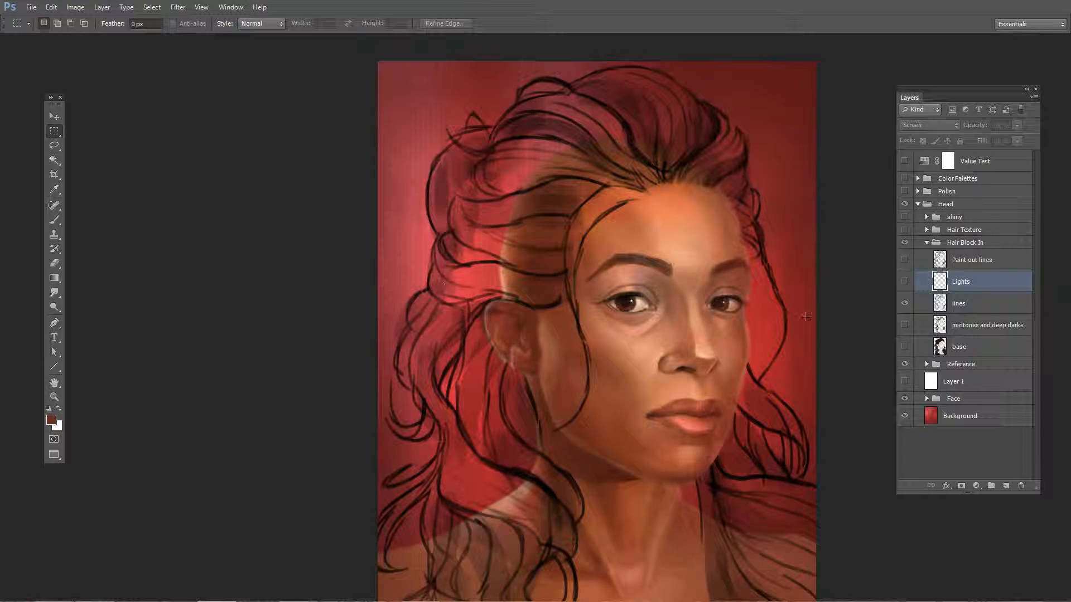
{"action": "left_click", "coordinate": [905, 346]}
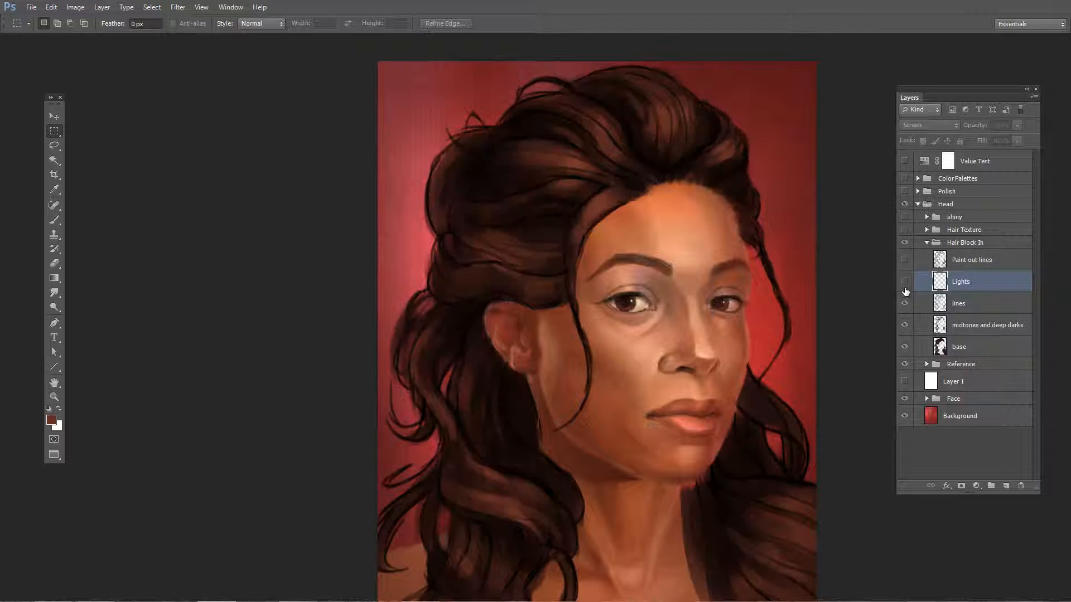
{"action": "left_click", "coordinate": [904, 282]}
Select the Paint out lines layer and compare the portrait with and without it, leaving the layer shown.
{"action": "scroll", "coordinate": [670, 279], "scroll_direction": "down", "scroll_amount": 5}
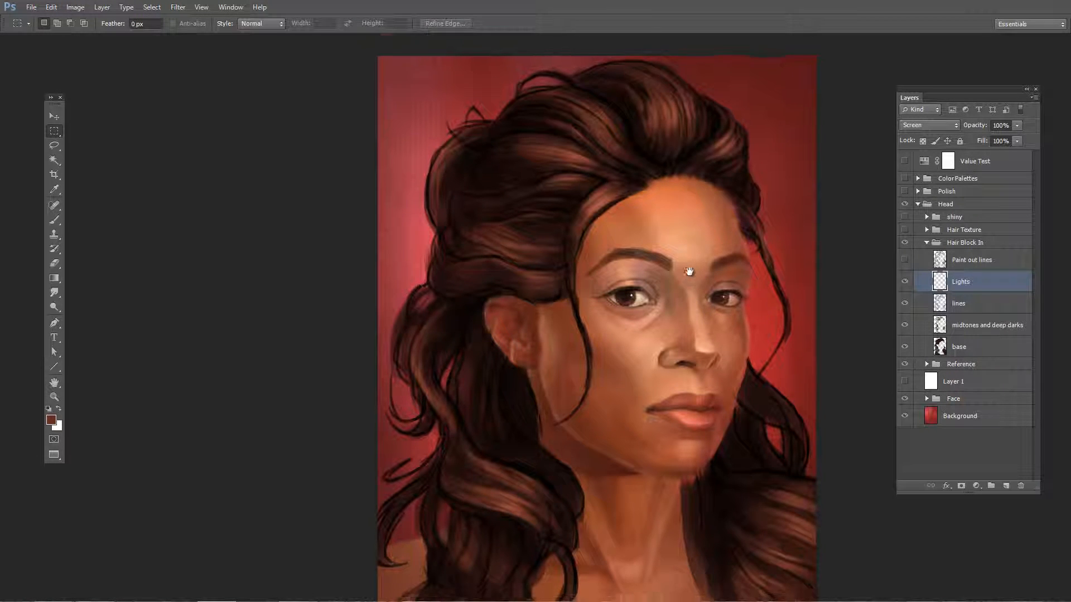
{"action": "left_click", "coordinate": [966, 266]}
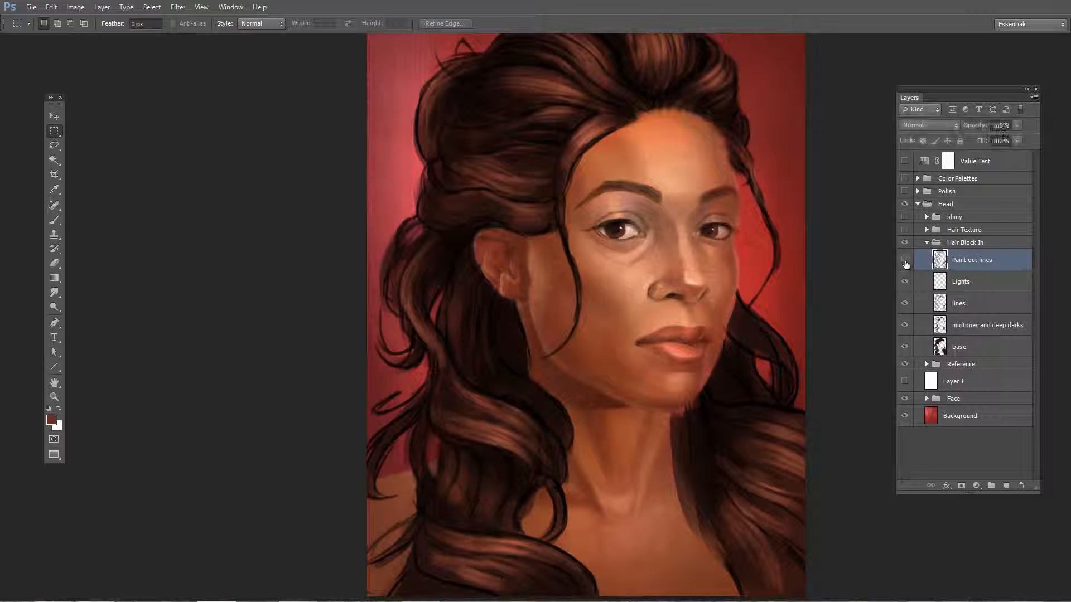
{"action": "left_click", "coordinate": [904, 261]}
{"action": "left_click", "coordinate": [904, 260]}
{"action": "left_click", "coordinate": [904, 261]}
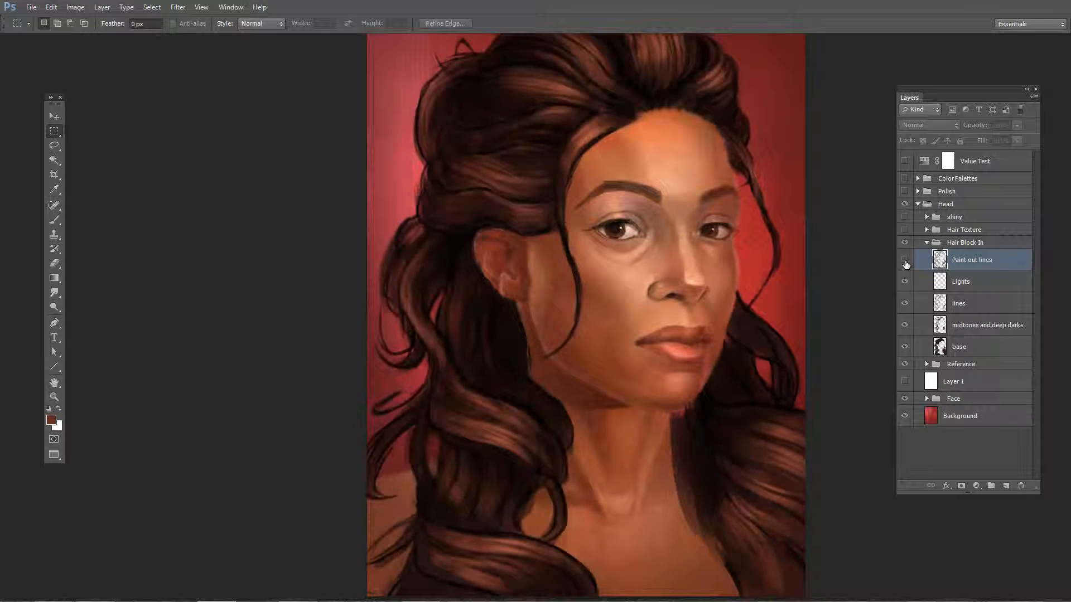
{"action": "left_click", "coordinate": [904, 260]}
{"action": "left_click_drag", "start_coordinate": [555, 325], "coordinate": [568, 296]}
{"action": "mouse_move", "coordinate": [642, 217]}
{"action": "left_mouse_down"}
{"action": "mouse_move", "coordinate": [615, 268]}
{"action": "mouse_move", "coordinate": [627, 321]}
{"action": "left_mouse_up"}
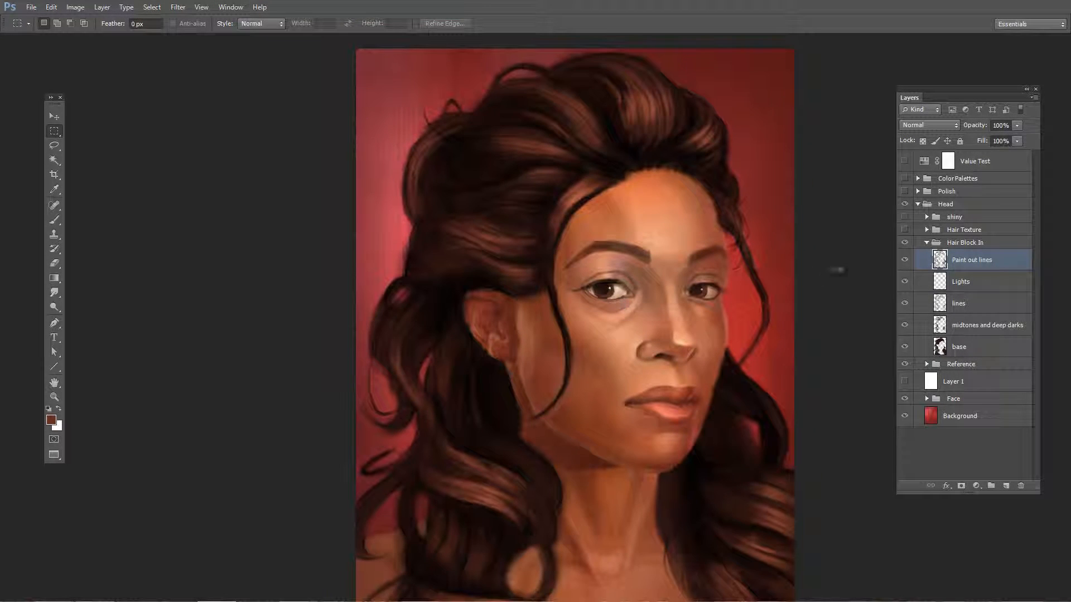
Examine how the Paint out lines layer softens the outlines in the upper and lower hair, leaving the layer shown.
{"action": "left_click", "coordinate": [903, 261]}
{"action": "left_click", "coordinate": [903, 261]}
{"action": "left_click", "coordinate": [903, 261]}
{"action": "left_click", "coordinate": [904, 261]}
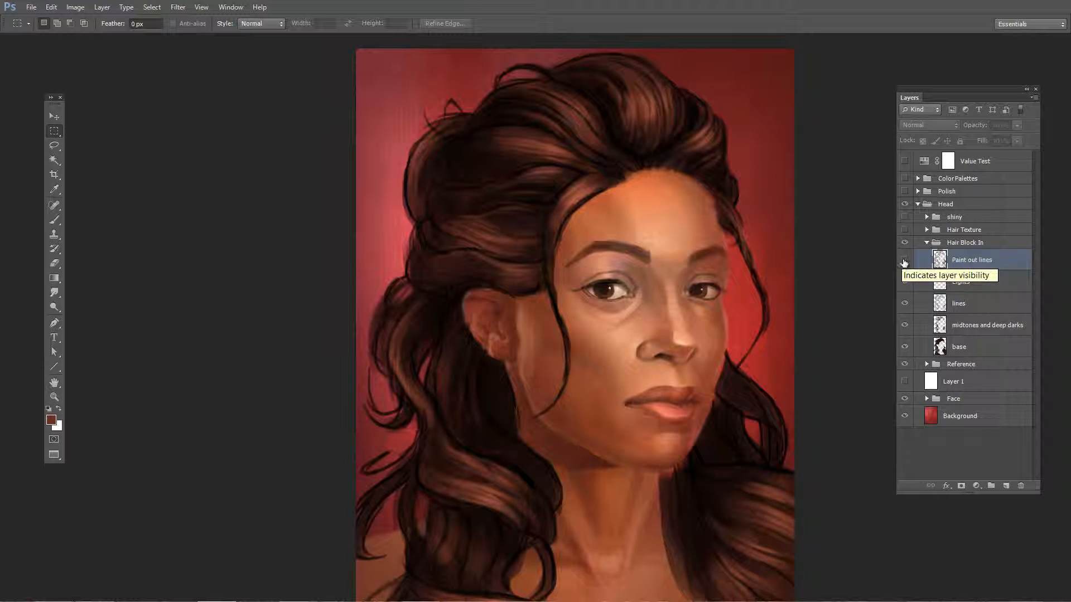
{"action": "left_click", "coordinate": [904, 261]}
{"action": "left_click", "coordinate": [904, 261]}
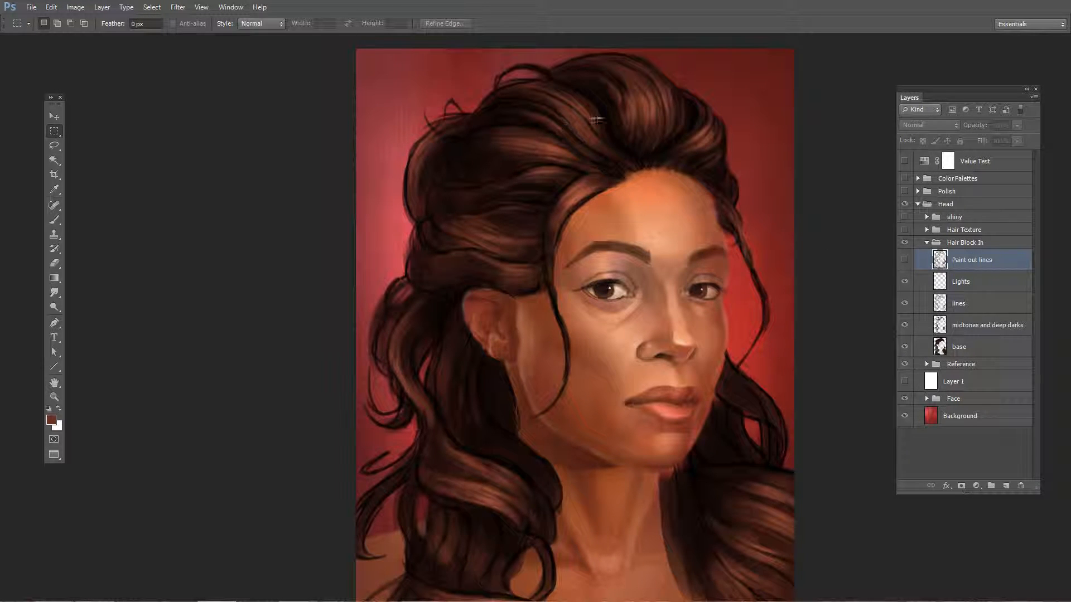
{"action": "scroll", "coordinate": [521, 318], "scroll_direction": "down", "scroll_amount": 3}
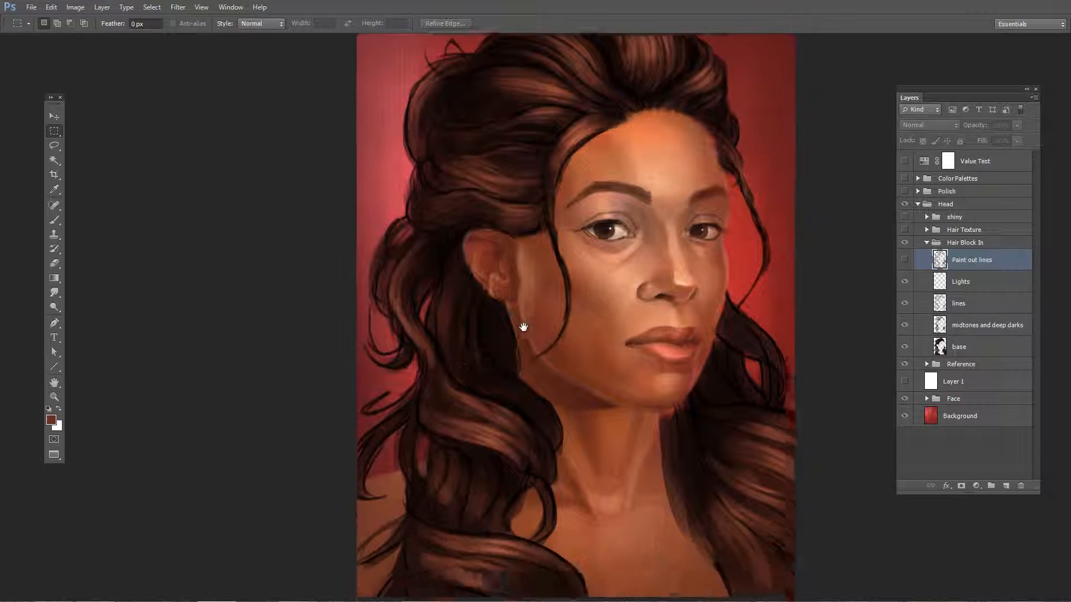
{"action": "left_click", "coordinate": [904, 260]}
{"action": "left_click", "coordinate": [904, 260]}
{"action": "left_click", "coordinate": [904, 260]}
{"action": "mouse_move", "coordinate": [764, 162]}
{"action": "left_mouse_down"}
{"action": "mouse_move", "coordinate": [764, 210]}
{"action": "mouse_move", "coordinate": [739, 233]}
{"action": "mouse_move", "coordinate": [751, 208]}
{"action": "left_mouse_up"}
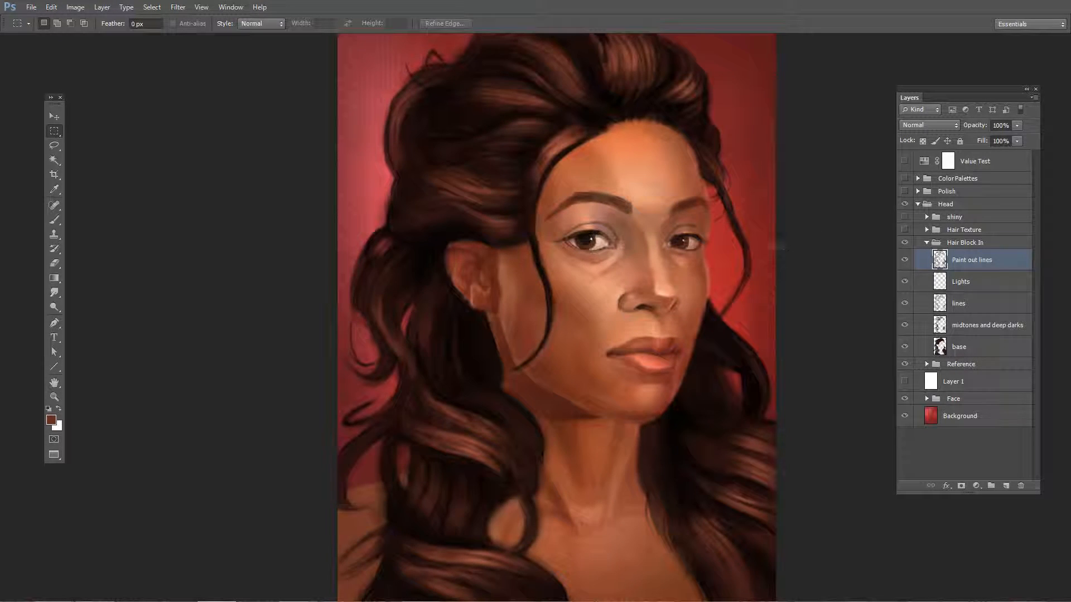
Compare the whole portrait with and without the Paint out lines layer, and collapse the Hair Block In group.
{"action": "scroll", "coordinate": [718, 233], "scroll_direction": "down", "scroll_amount": 3}
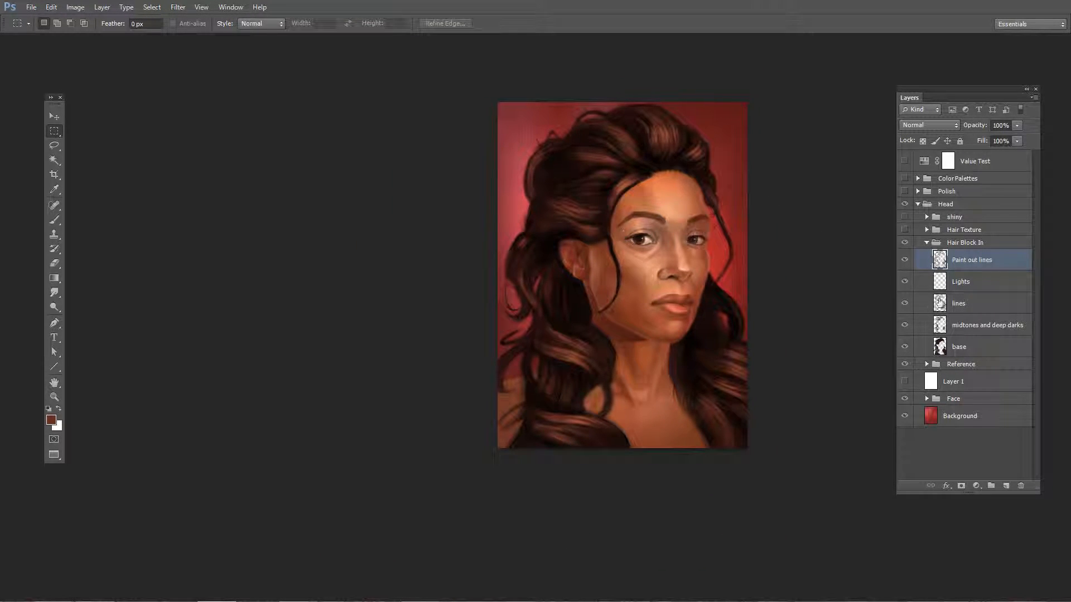
{"action": "left_click", "coordinate": [905, 259]}
{"action": "left_click", "coordinate": [905, 259]}
{"action": "left_click", "coordinate": [987, 351]}
{"action": "left_click", "coordinate": [979, 310]}
{"action": "left_click", "coordinate": [972, 283]}
{"action": "left_click", "coordinate": [967, 262]}
{"action": "left_click", "coordinate": [926, 242]}
Show the Value Test layer and compare the grayscale portrait with and without the Face group's Levels 2 and ear lighting layers.
{"action": "left_click", "coordinate": [904, 161]}
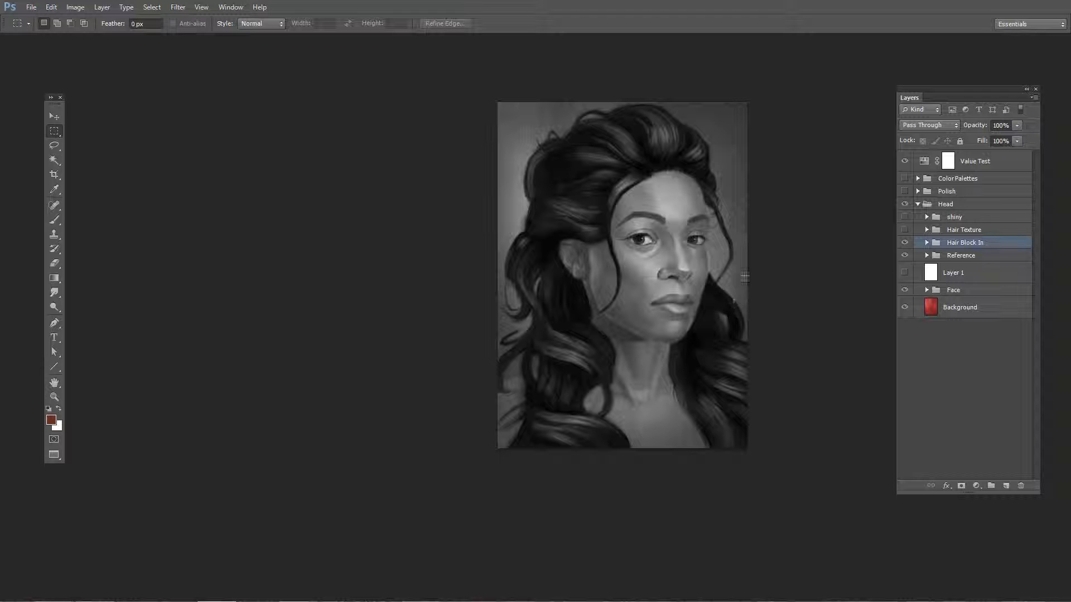
{"action": "left_click", "coordinate": [926, 290]}
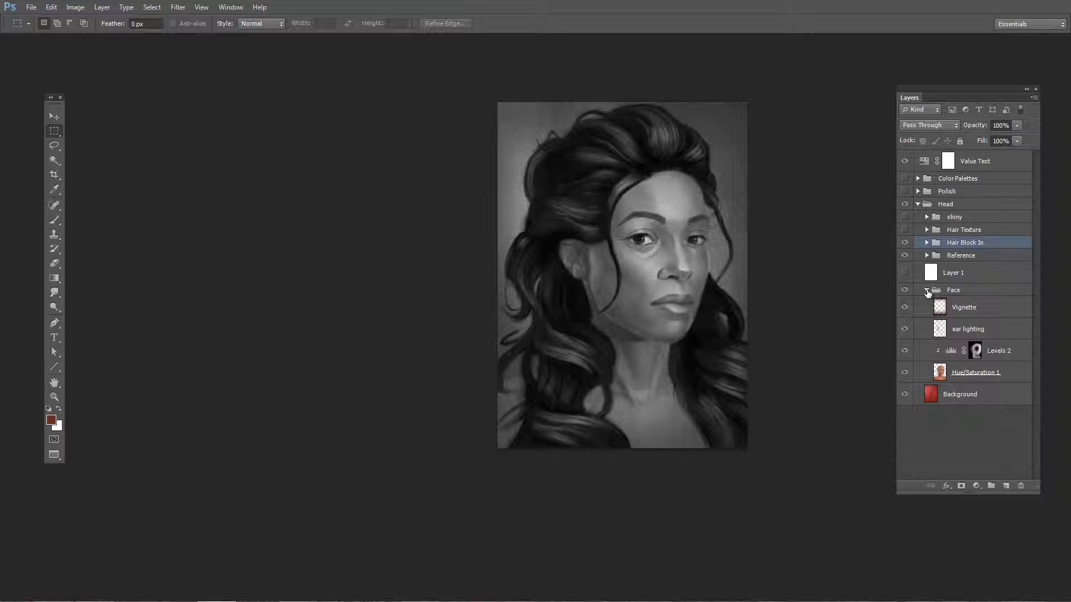
{"action": "left_click", "coordinate": [906, 353]}
{"action": "left_click", "coordinate": [906, 352]}
{"action": "left_click", "coordinate": [906, 350]}
{"action": "left_click", "coordinate": [906, 348]}
{"action": "left_click", "coordinate": [906, 349]}
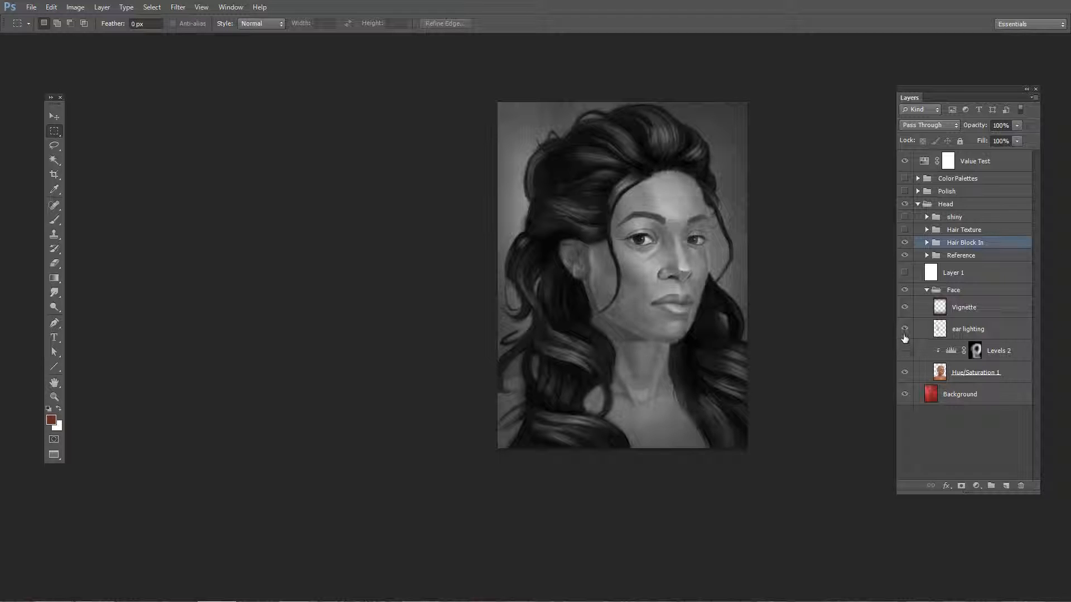
{"action": "left_click", "coordinate": [904, 334]}
{"action": "left_click", "coordinate": [905, 351]}
{"action": "left_click", "coordinate": [905, 334]}
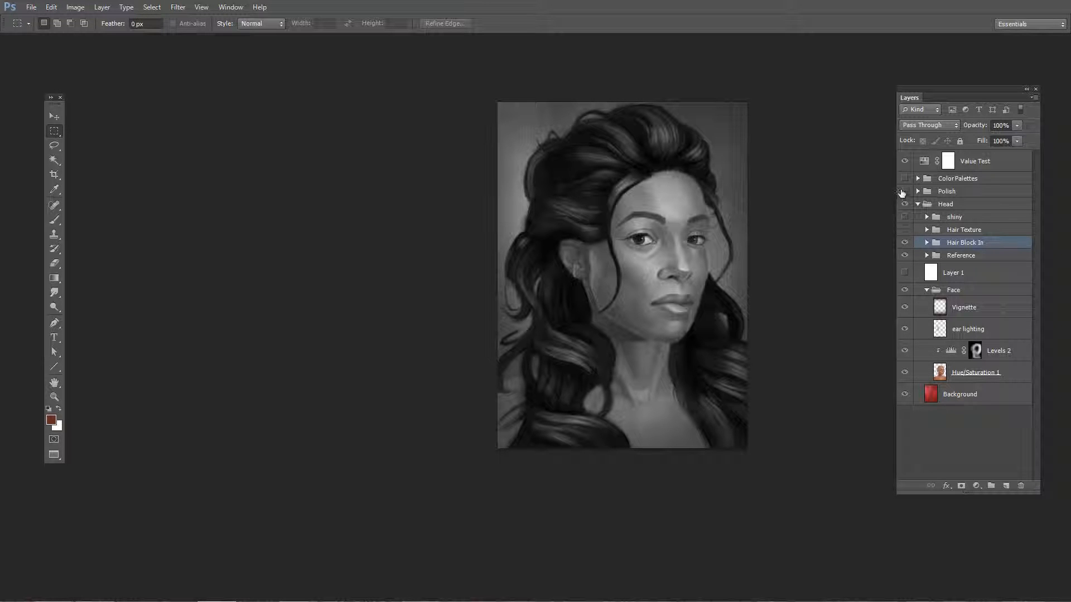
Hide the Value Test layer to return to full color, and hide the Face group's ear lighting and Levels 2 layers.
{"action": "left_click", "coordinate": [904, 162]}
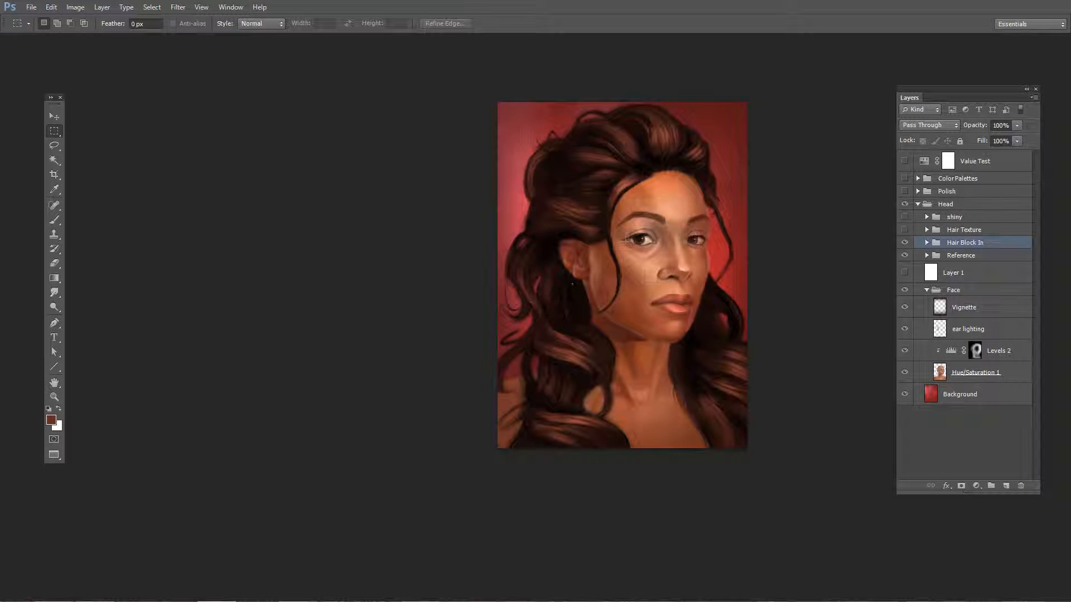
{"action": "left_click", "coordinate": [904, 329]}
{"action": "left_click", "coordinate": [905, 350]}
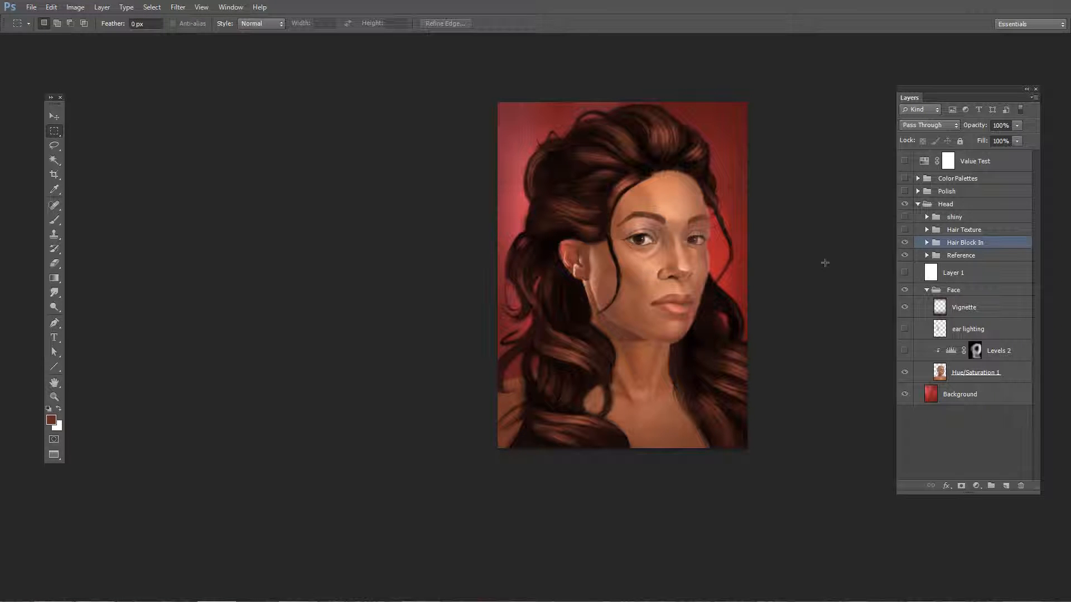
Compare the full-color face with and without the Levels 2 adjustment, leaving it shown.
{"action": "left_click", "coordinate": [904, 350]}
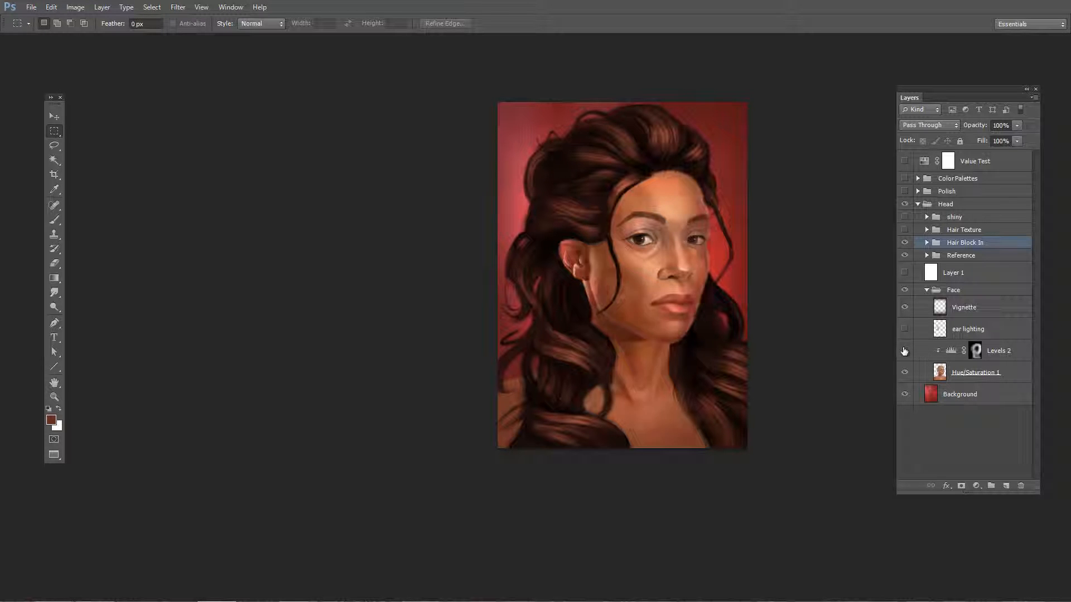
{"action": "left_click", "coordinate": [904, 350]}
{"action": "left_click", "coordinate": [905, 351]}
{"action": "left_click", "coordinate": [905, 350]}
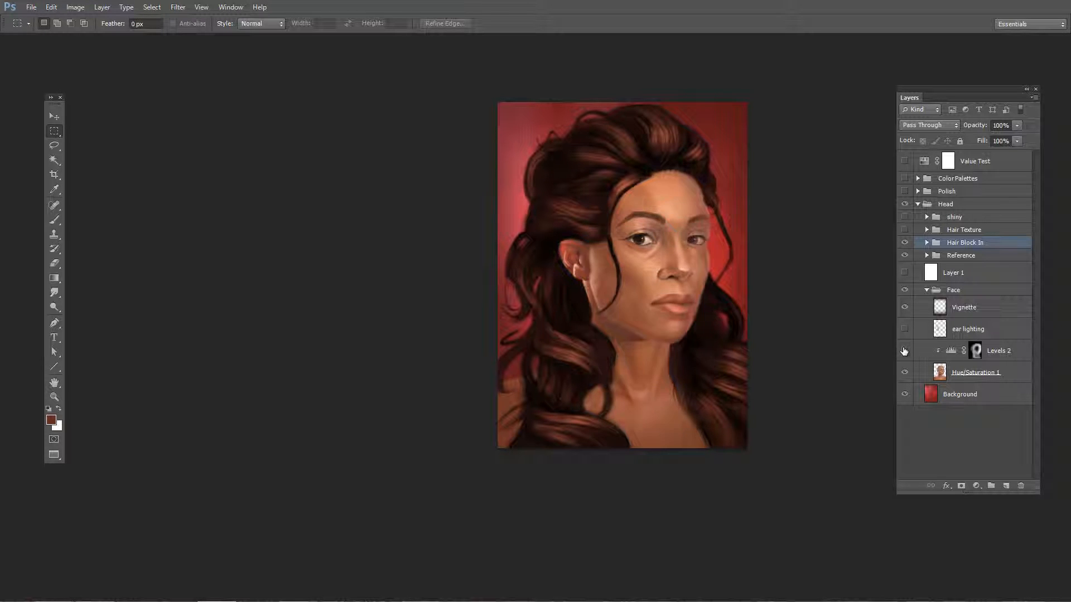
{"action": "left_click", "coordinate": [904, 350]}
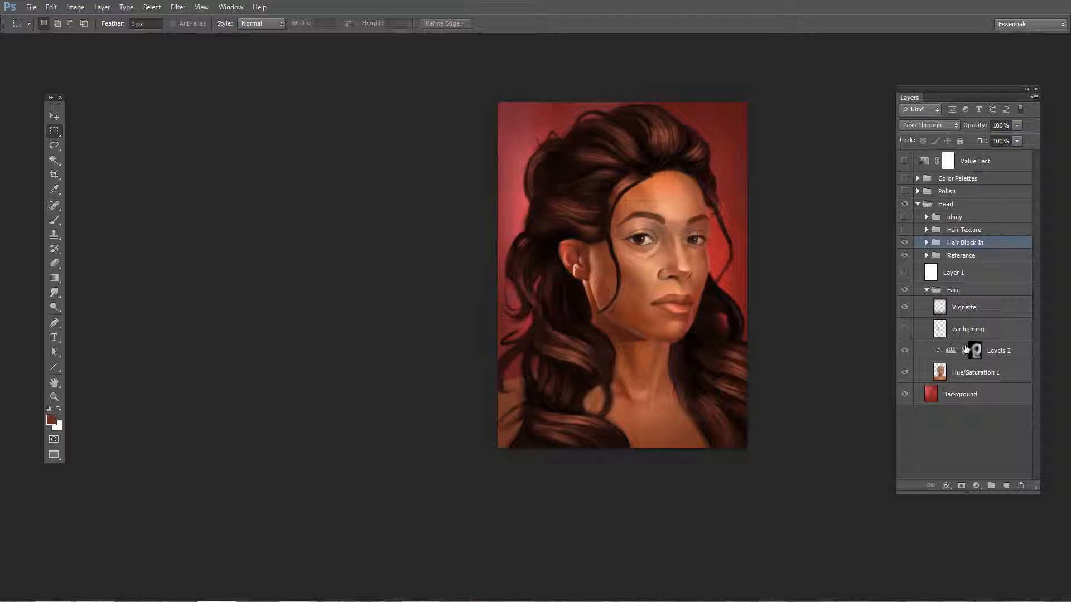
Select the Face group's ear lighting layer and compare the whole portrait with and without it.
{"action": "left_click", "coordinate": [919, 333]}
{"action": "left_click", "coordinate": [904, 330]}
{"action": "left_click", "coordinate": [904, 330]}
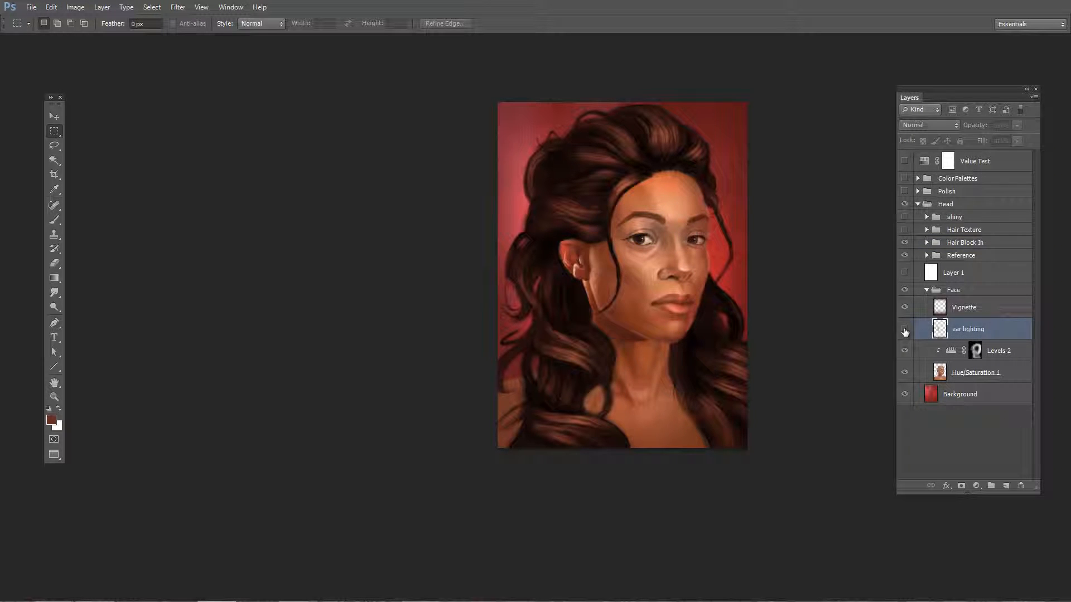
{"action": "left_click", "coordinate": [904, 331]}
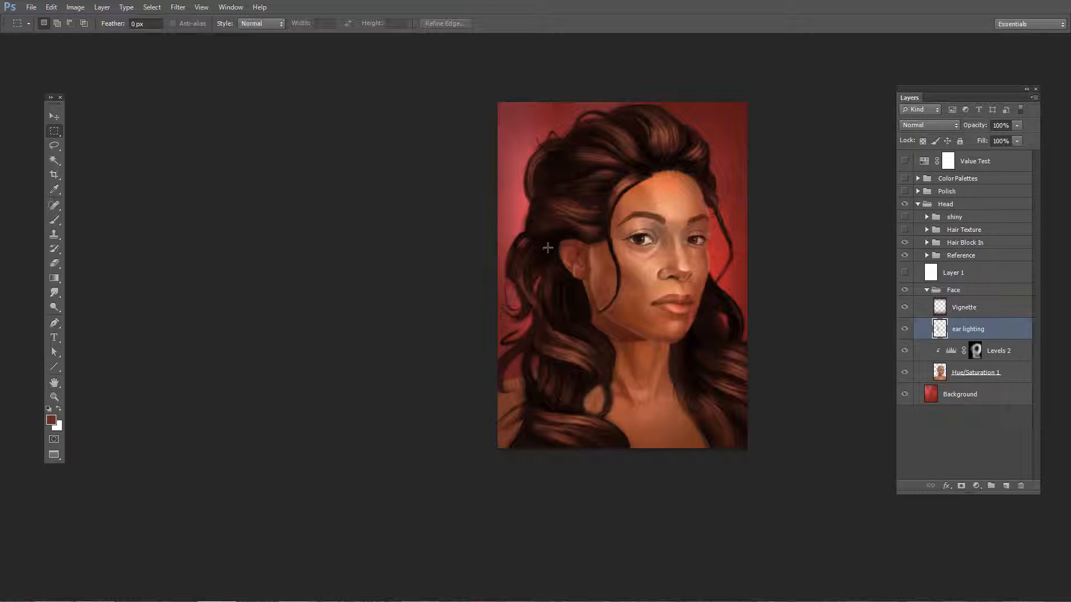
{"action": "left_click", "coordinate": [905, 329]}
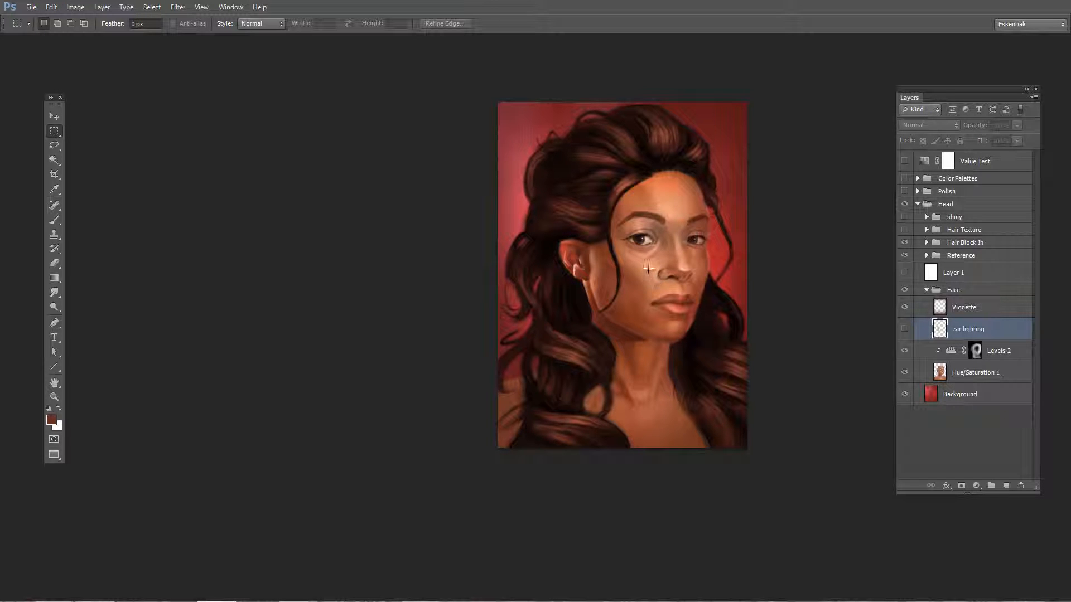
Compare the ear up close with and without the ear lighting layer, leaving the layer shown.
{"action": "scroll", "coordinate": [613, 288], "scroll_direction": "up", "scroll_amount": 5}
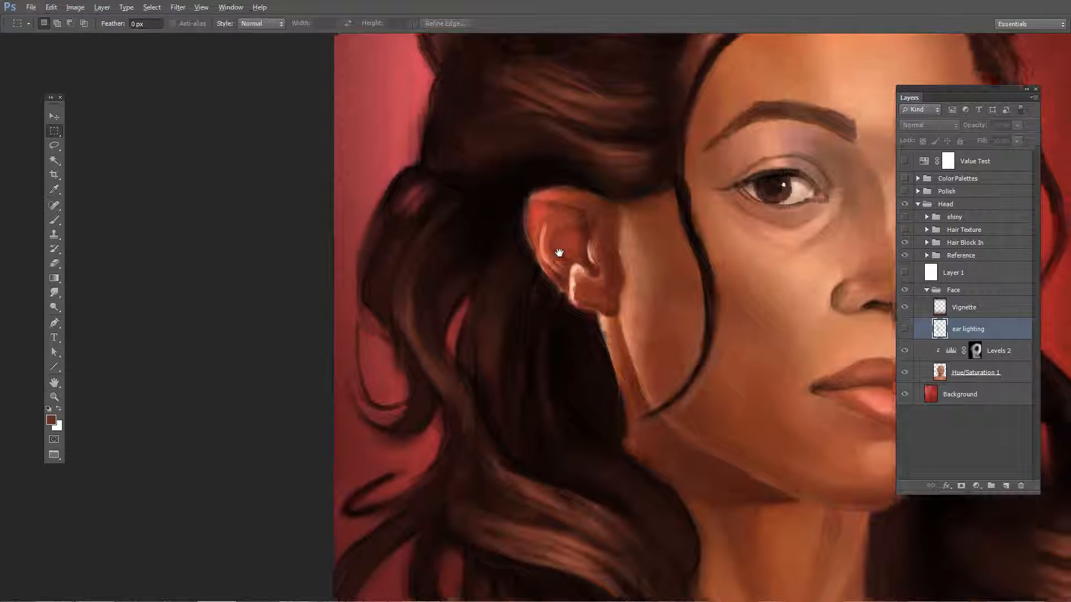
{"action": "left_click", "coordinate": [904, 330]}
{"action": "left_click", "coordinate": [903, 330]}
{"action": "left_click", "coordinate": [903, 330]}
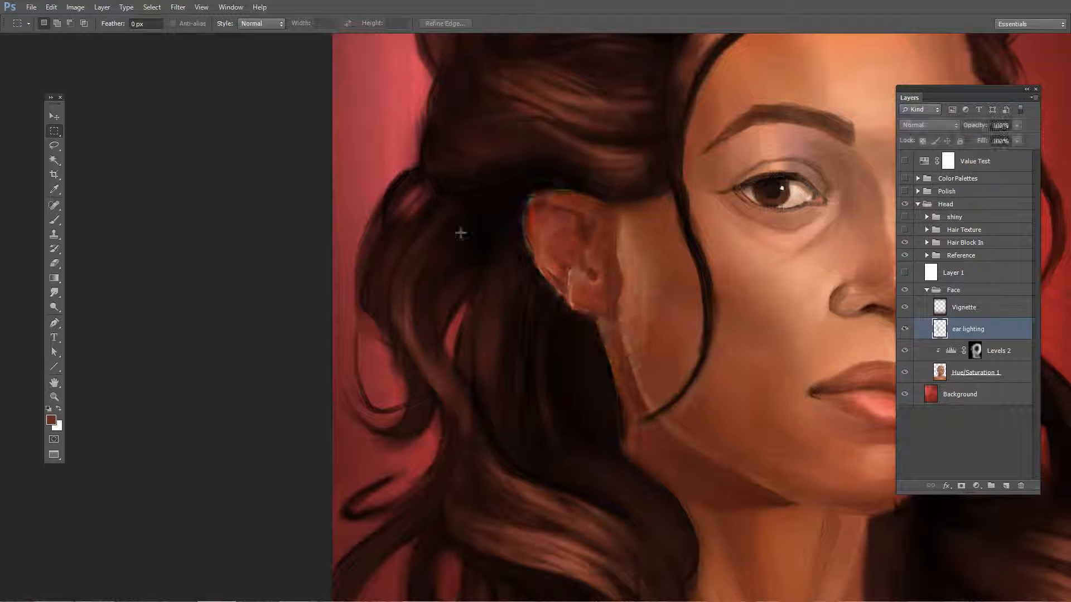
{"action": "scroll", "coordinate": [742, 272], "scroll_direction": "down", "scroll_amount": 3}
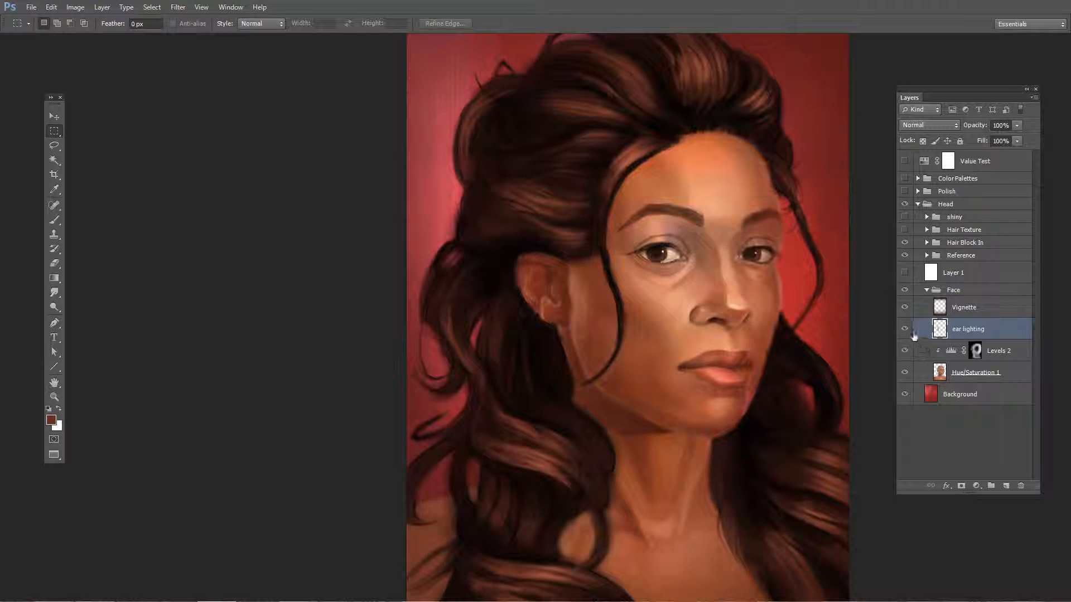
{"action": "left_click", "coordinate": [904, 329]}
{"action": "left_click", "coordinate": [614, 284], "text": "alt"}
{"action": "left_click_drag", "start_coordinate": [636, 247], "coordinate": [609, 320]}
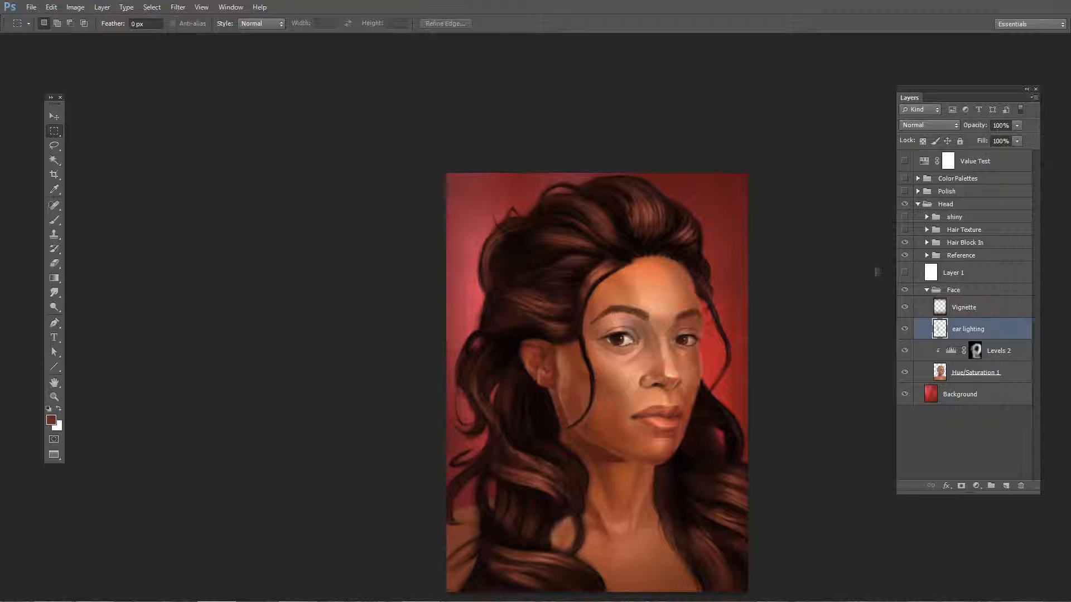
Collapse the Face group, hide the Hair Block In group, and show and expand the Hair Texture group.
{"action": "left_click", "coordinate": [924, 291]}
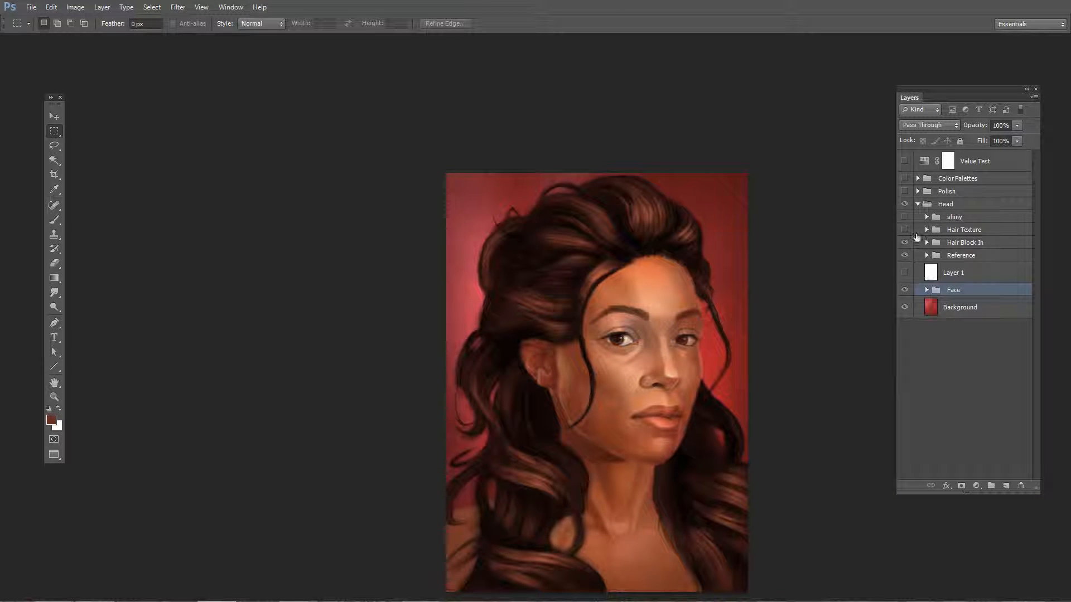
{"action": "left_click", "coordinate": [905, 242]}
{"action": "left_click", "coordinate": [905, 230]}
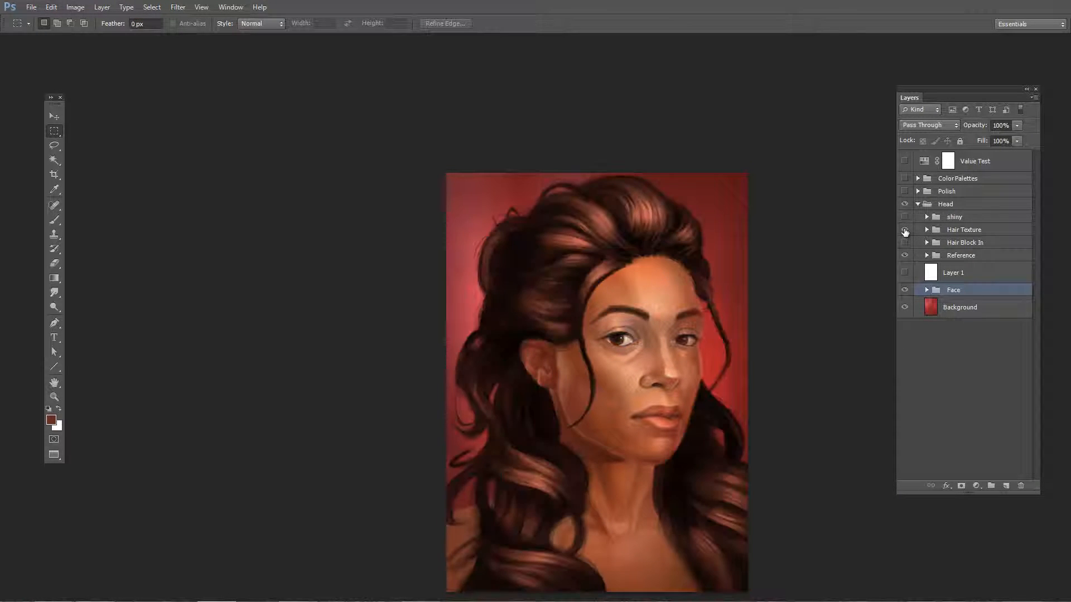
{"action": "left_click", "coordinate": [926, 230]}
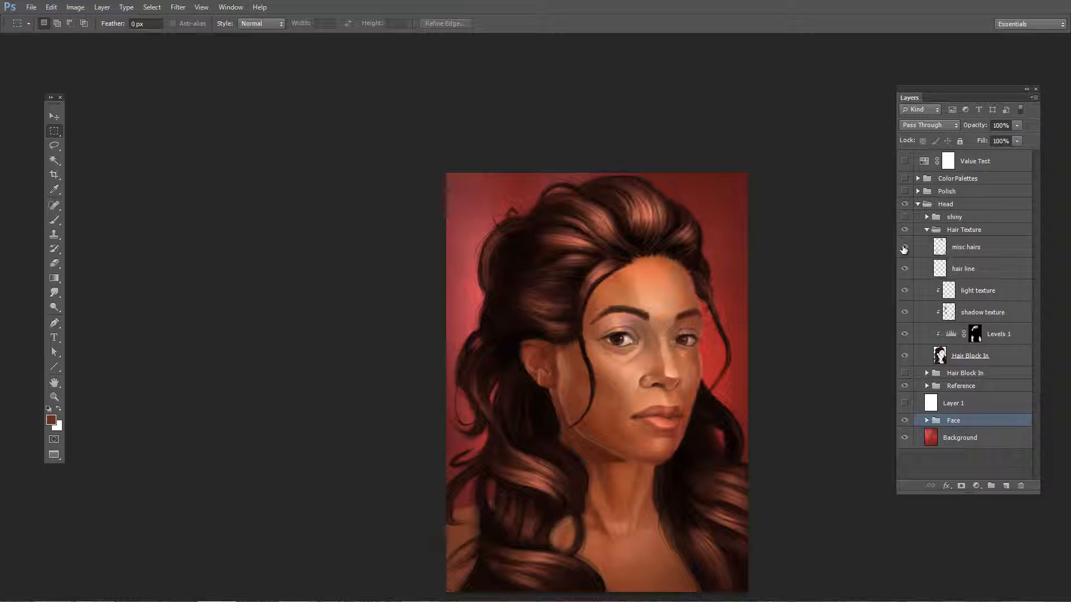
Hide the Hair Texture layers from misc hairs down to Levels 1, leaving only the merged Hair Block In layer shown and selected.
{"action": "left_click_drag", "start_coordinate": [904, 249], "coordinate": [904, 334]}
{"action": "left_click", "coordinate": [959, 359]}
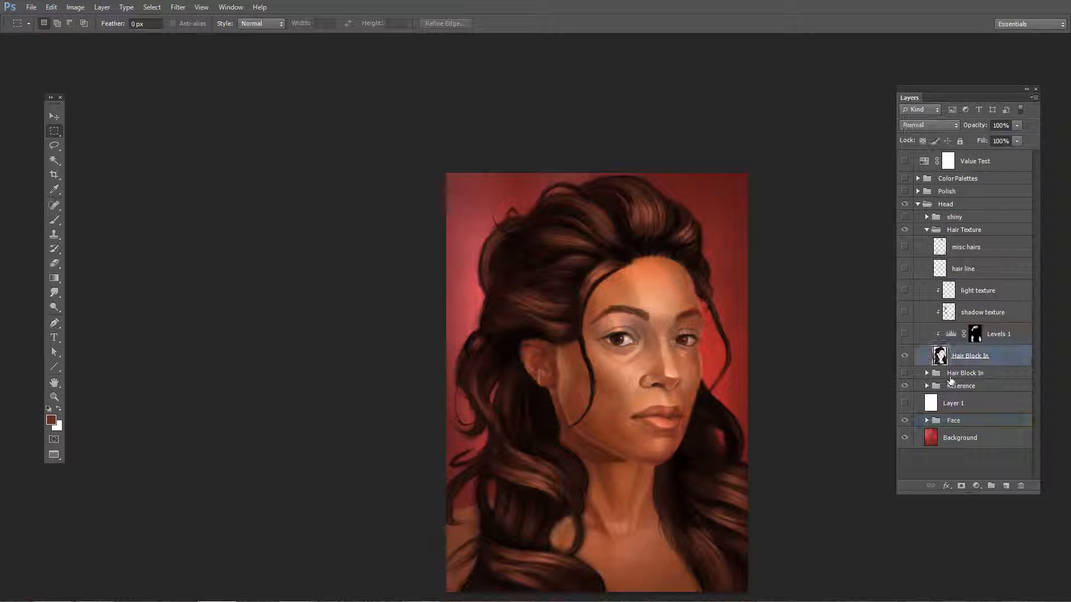
{"action": "left_click", "coordinate": [949, 374]}
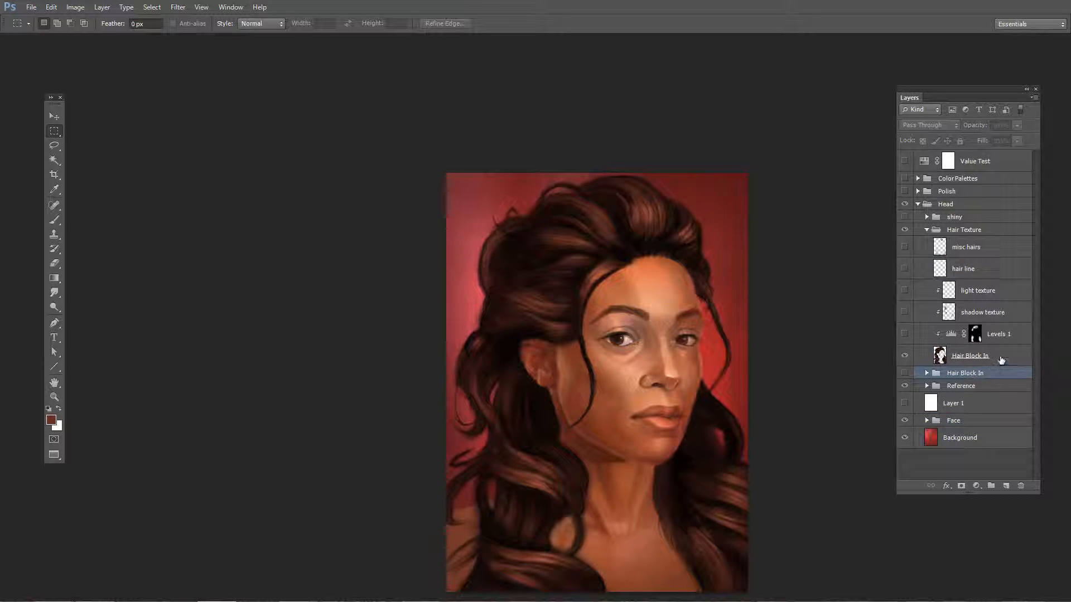
{"action": "left_click", "coordinate": [973, 360]}
Select the Levels 1 adjustment and compare the hair with and without it, leaving it shown.
{"action": "left_click", "coordinate": [995, 334]}
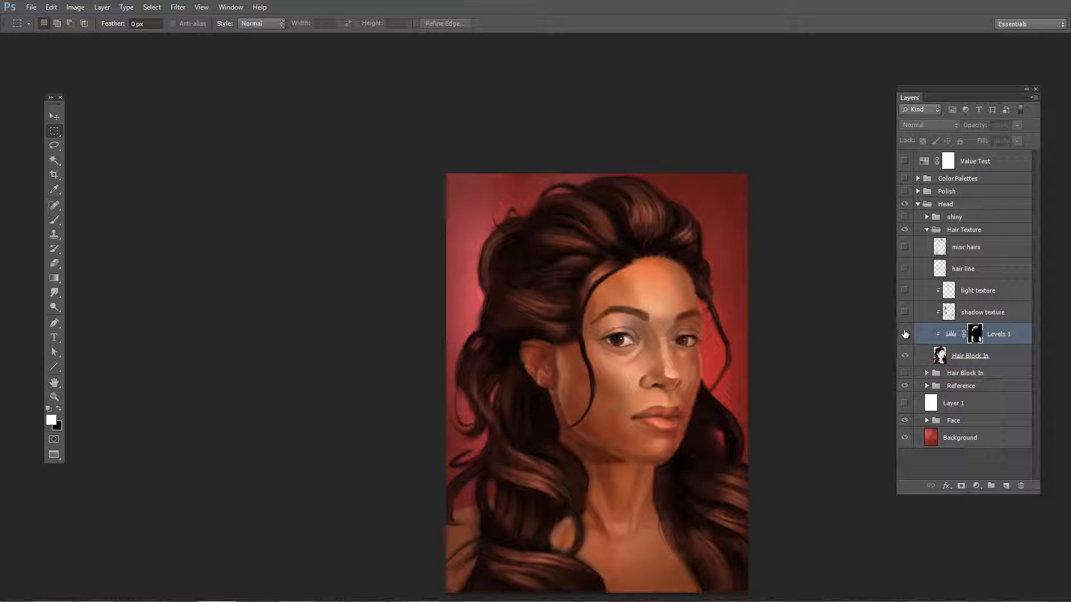
{"action": "left_click", "coordinate": [904, 334]}
{"action": "left_click", "coordinate": [904, 334]}
{"action": "left_click", "coordinate": [904, 334]}
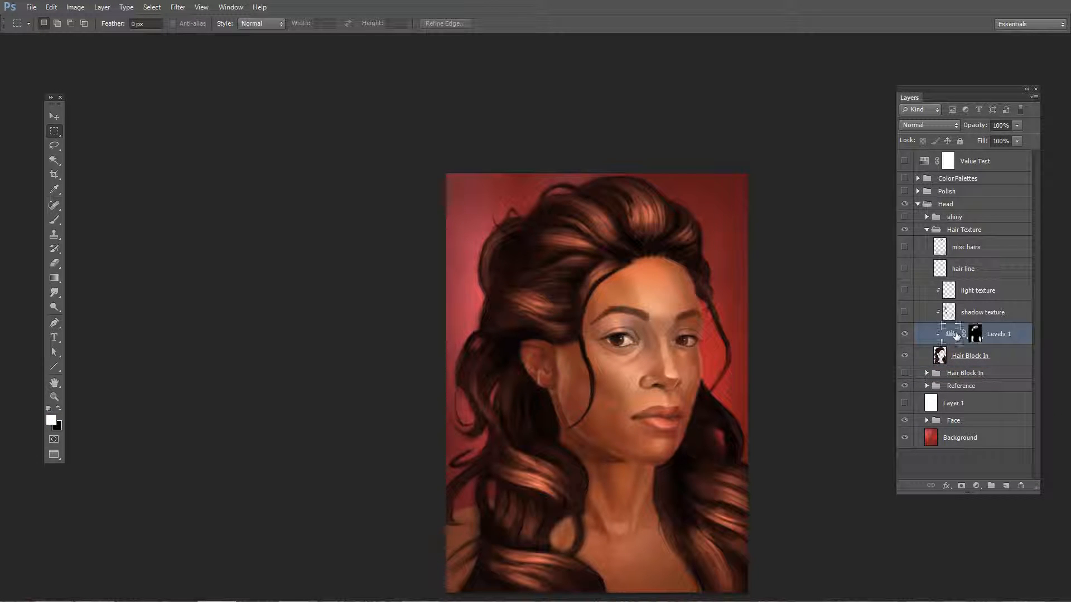
Brighten the hair highlights by setting the Levels 1 adjustment's white input level to 129.
{"action": "left_click", "coordinate": [955, 335]}
{"action": "left_click_drag", "start_coordinate": [89, 126], "coordinate": [367, 147]}
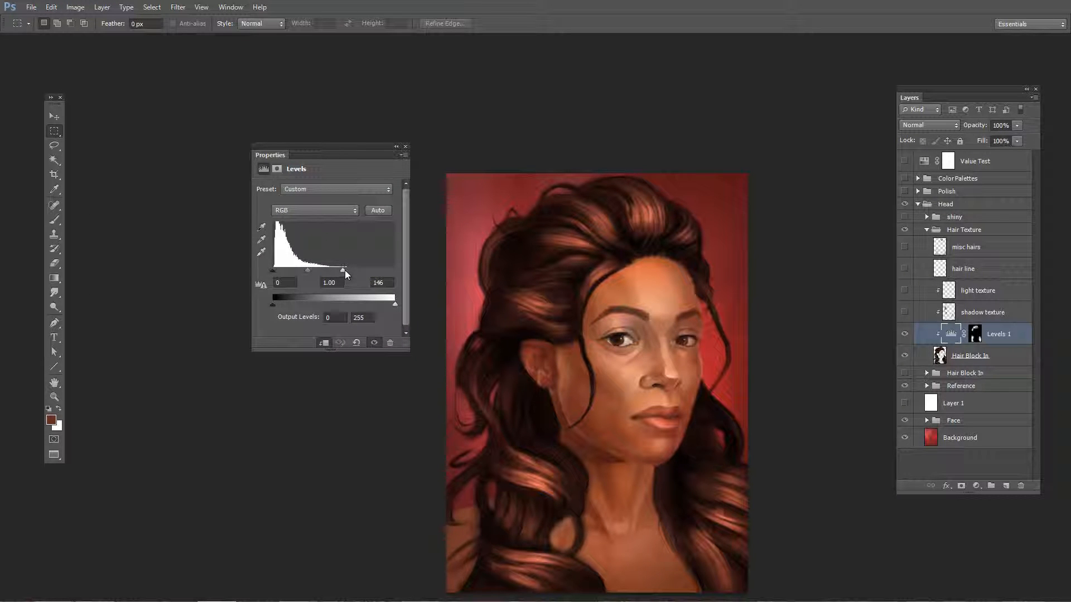
{"action": "mouse_move", "coordinate": [346, 273]}
{"action": "left_mouse_down"}
{"action": "mouse_move", "coordinate": [409, 273]}
{"action": "mouse_move", "coordinate": [333, 271]}
{"action": "left_mouse_up"}
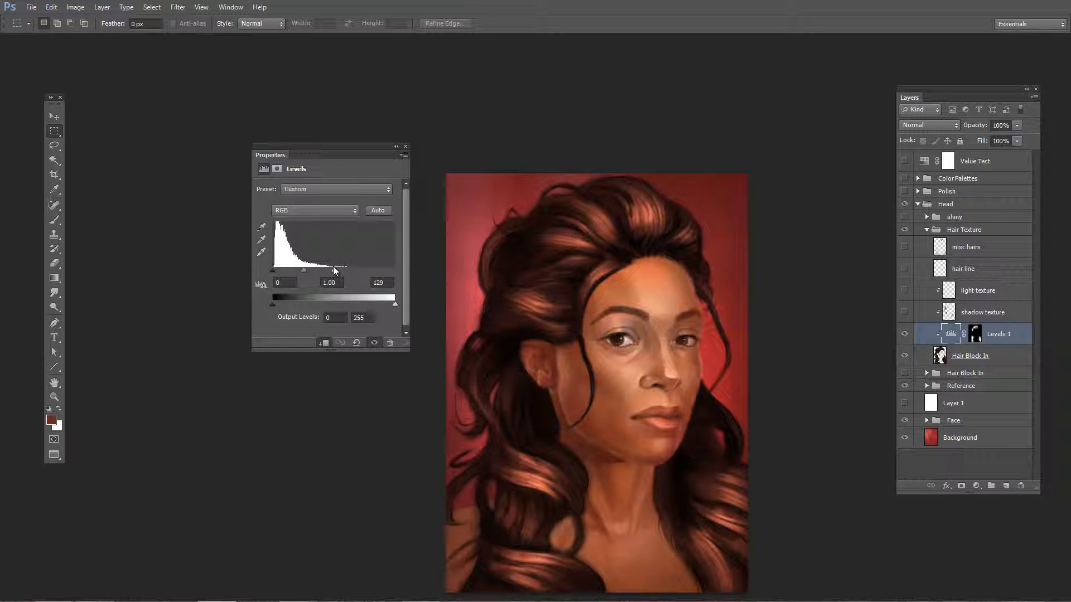
{"action": "left_click", "coordinate": [406, 148]}
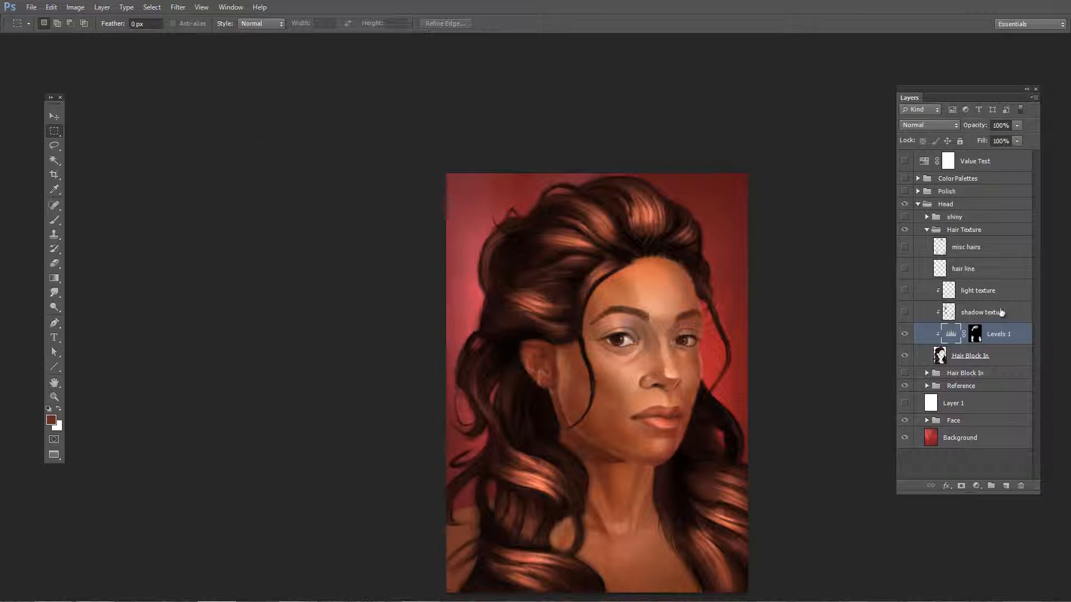
Inspect the Levels 1 mask on its own, and compare the full portrait with and without the adjustment.
{"action": "left_click", "coordinate": [975, 334], "text": "alt"}
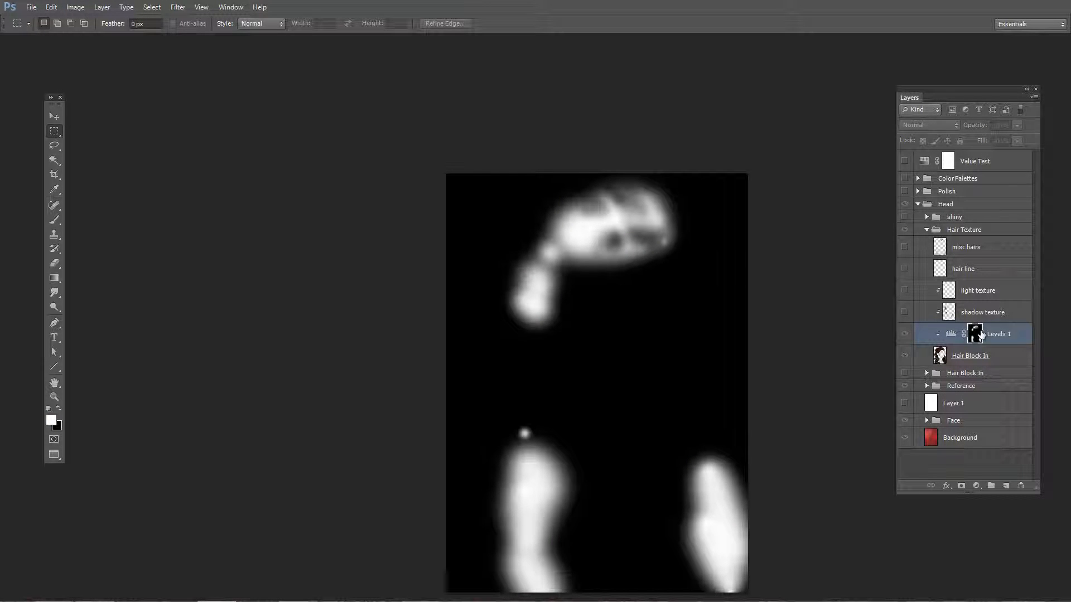
{"action": "left_click", "coordinate": [951, 333]}
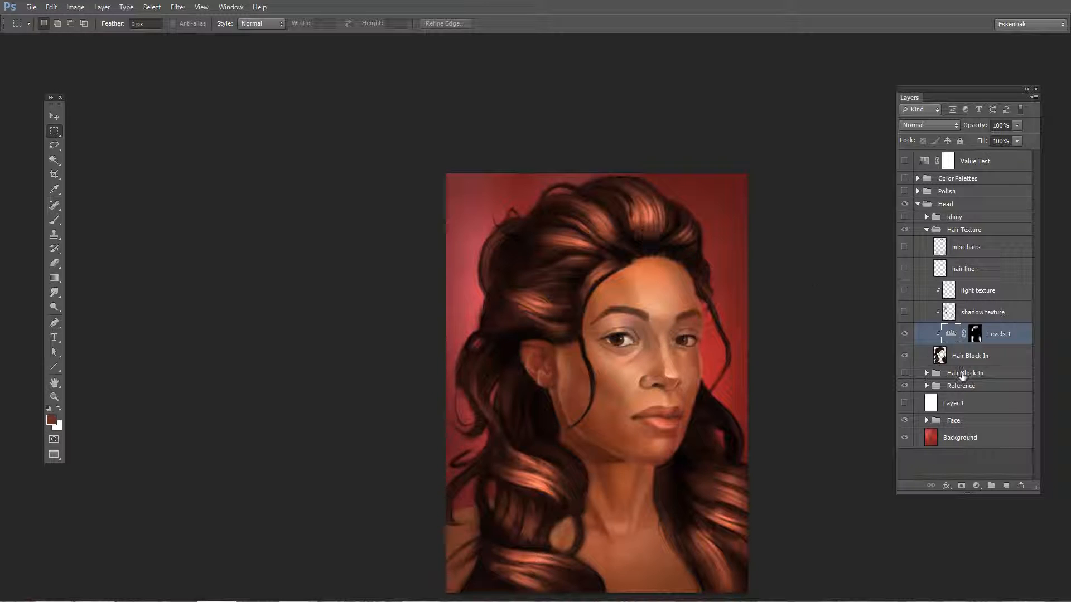
{"action": "left_click", "coordinate": [905, 334]}
{"action": "left_click", "coordinate": [905, 334]}
{"action": "left_click", "coordinate": [905, 335]}
{"action": "scroll", "coordinate": [708, 248], "scroll_direction": "down", "scroll_amount": 3}
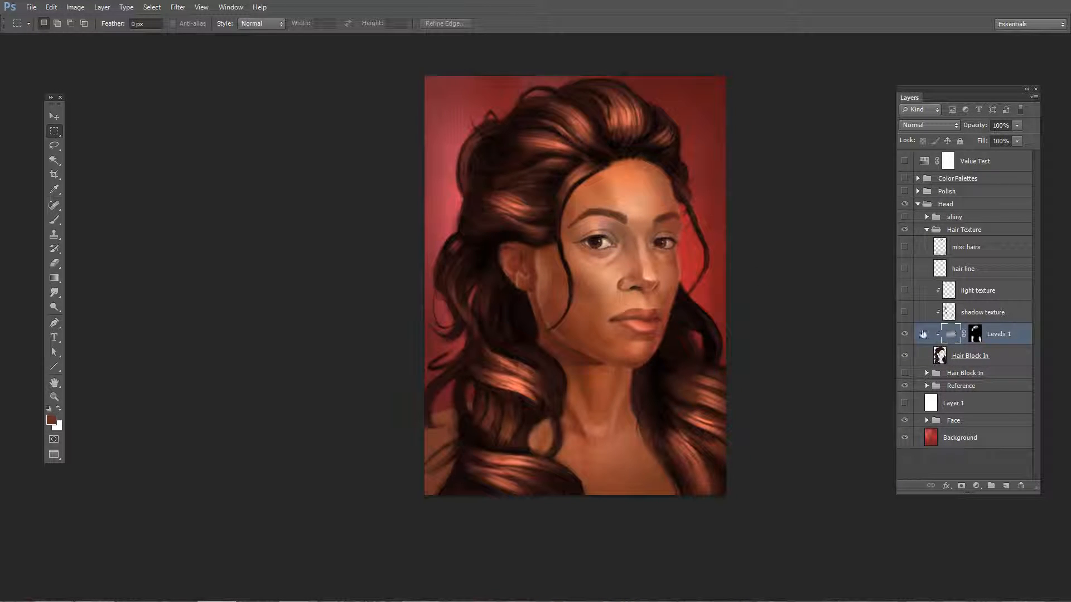
{"action": "left_click", "coordinate": [904, 333]}
{"action": "left_click", "coordinate": [904, 333]}
{"action": "left_click_drag", "start_coordinate": [789, 234], "coordinate": [779, 250]}
Select the shadow texture layer, examine the hair up close, and compare it with and without that layer.
{"action": "left_click", "coordinate": [995, 313]}
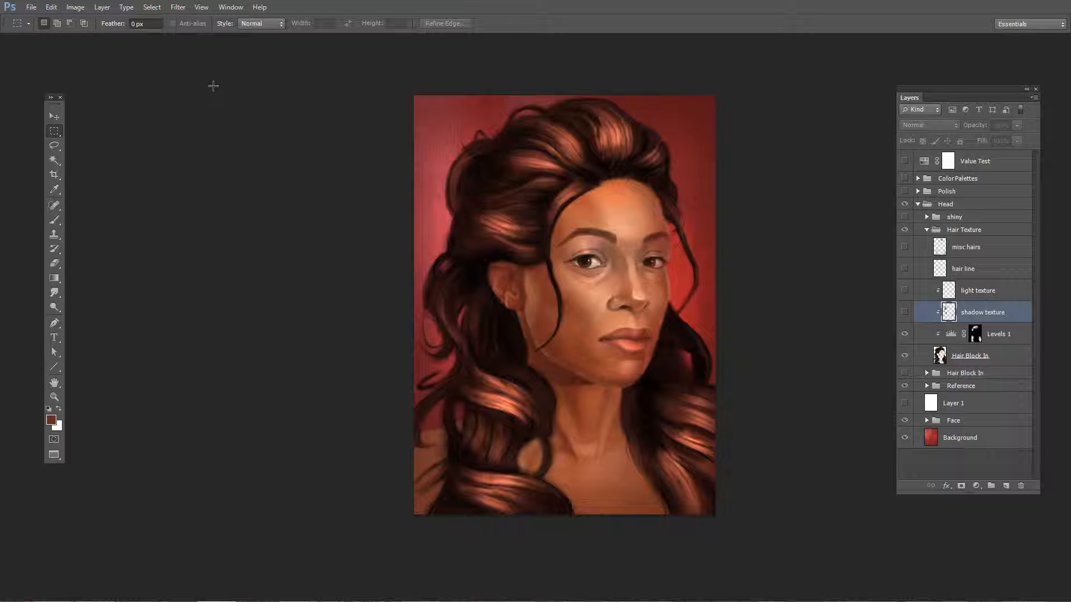
{"action": "scroll", "coordinate": [641, 207], "scroll_direction": "up", "scroll_amount": 8}
{"action": "left_click_drag", "start_coordinate": [595, 290], "coordinate": [644, 101]}
{"action": "scroll", "coordinate": [640, 152], "scroll_direction": "down", "scroll_amount": 4}
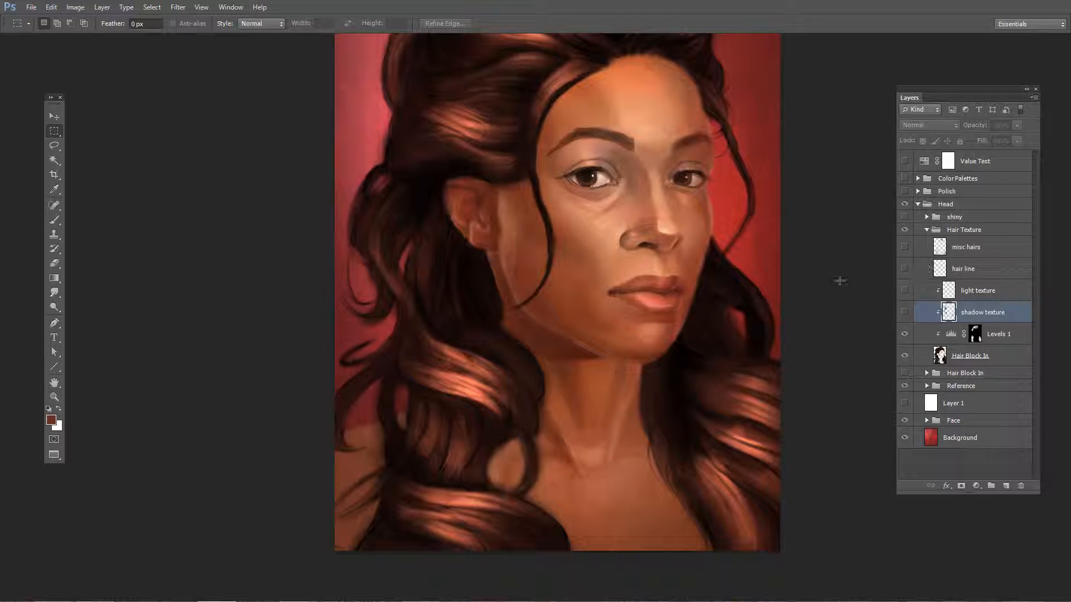
{"action": "scroll", "coordinate": [637, 158], "scroll_direction": "up", "scroll_amount": 5}
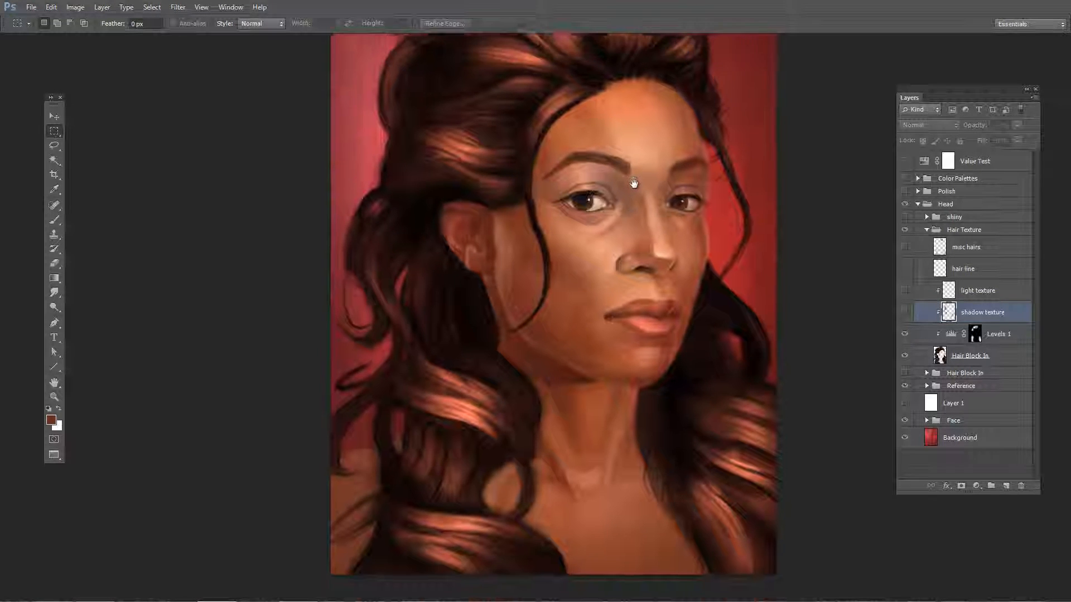
{"action": "left_click", "coordinate": [904, 312]}
{"action": "left_click", "coordinate": [904, 314]}
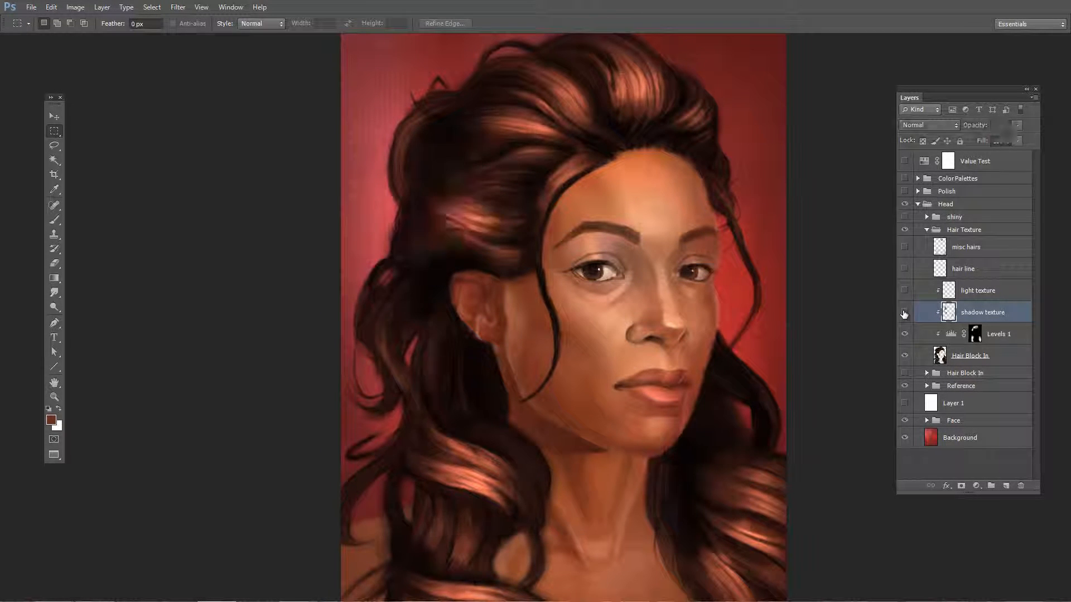
Compare the hair around the ear with and without shadow texture, leave the layer shown, and briefly outline the dark area with a rectangular selection.
{"action": "scroll", "coordinate": [537, 272], "scroll_direction": "up", "scroll_amount": 5}
{"action": "left_click_drag", "start_coordinate": [598, 368], "coordinate": [867, 381]}
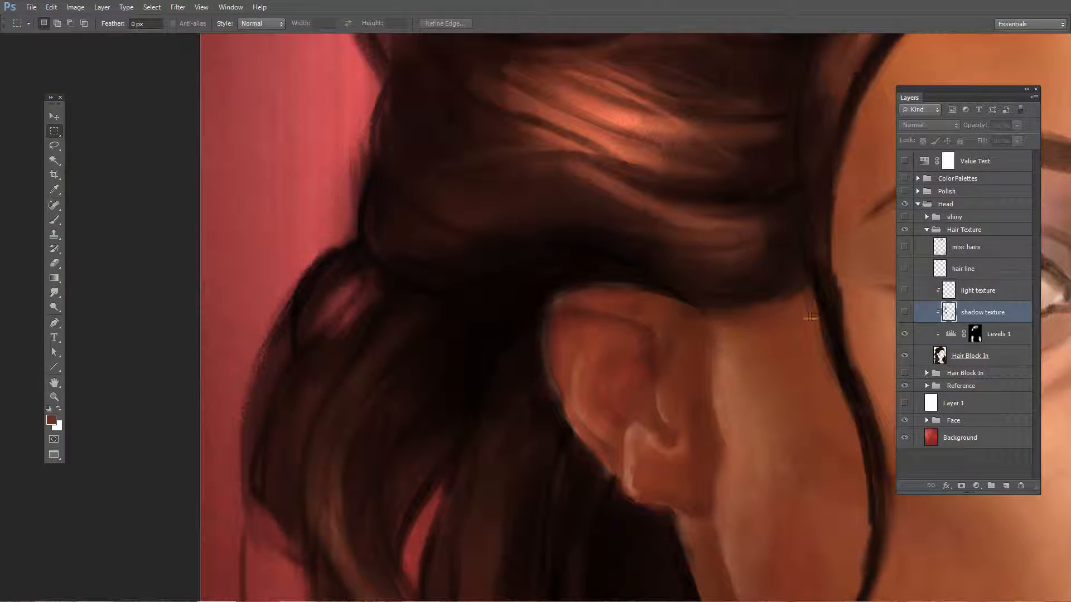
{"action": "scroll", "coordinate": [686, 198], "scroll_direction": "down", "scroll_amount": 3}
{"action": "left_click_drag", "start_coordinate": [760, 171], "coordinate": [601, 263]}
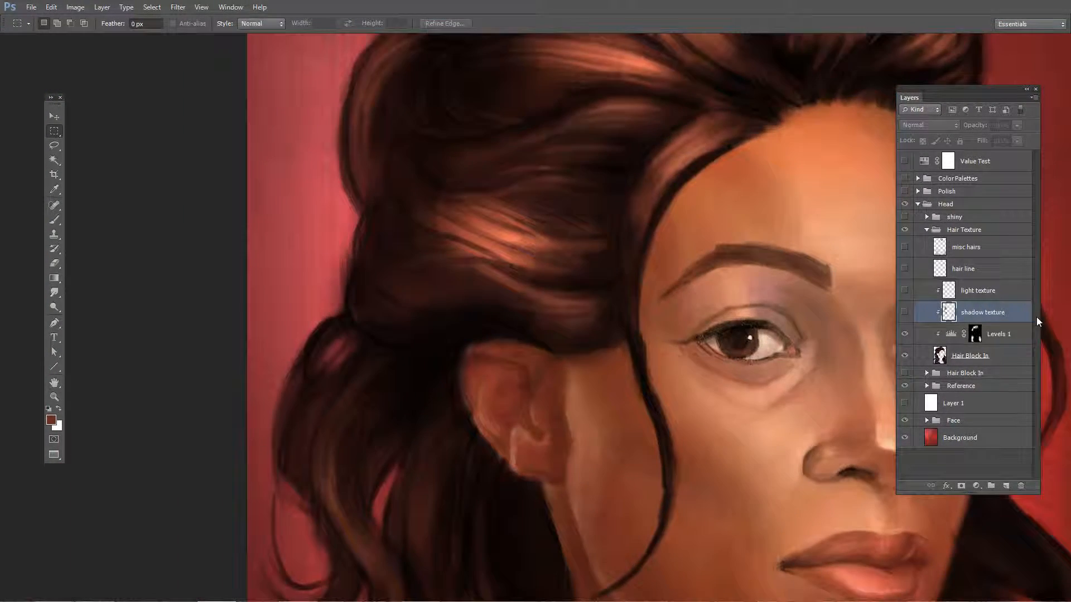
{"action": "left_click", "coordinate": [904, 313]}
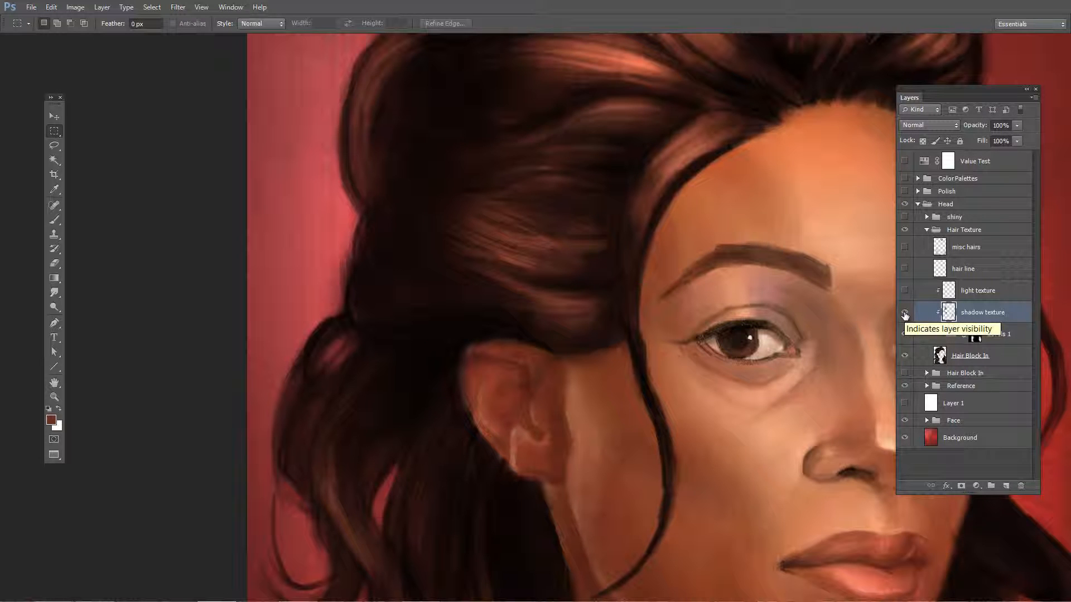
{"action": "left_click", "coordinate": [904, 314]}
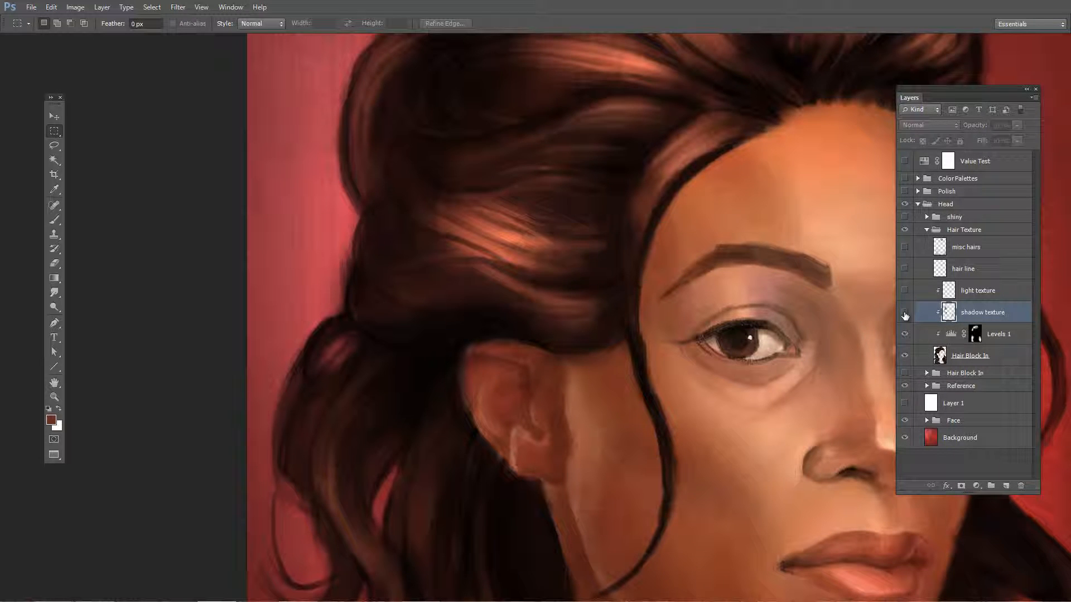
{"action": "left_click", "coordinate": [904, 314]}
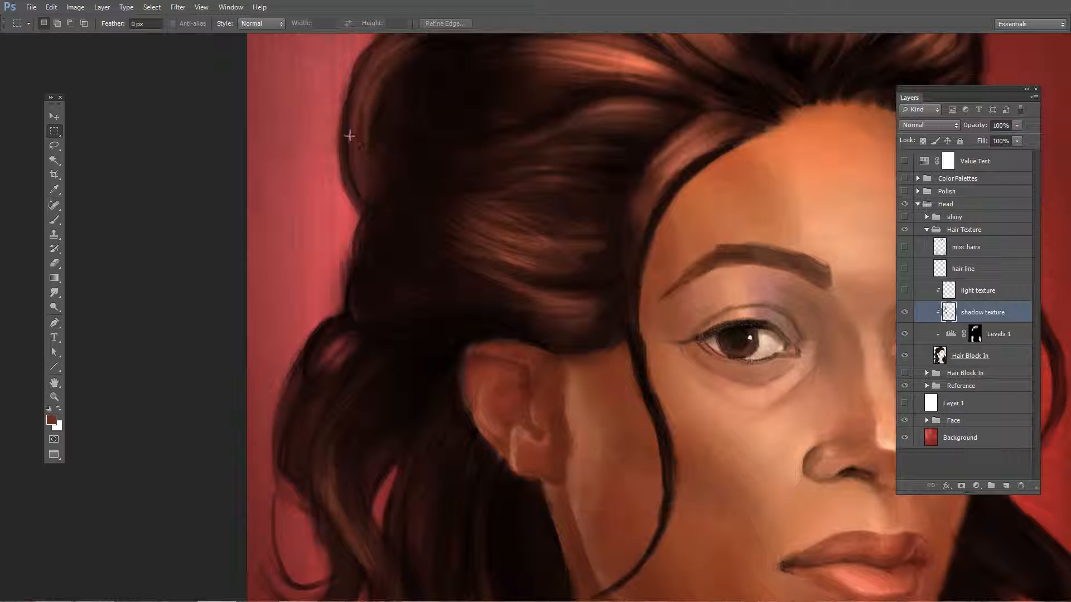
{"action": "left_click_drag", "start_coordinate": [348, 137], "coordinate": [485, 351]}
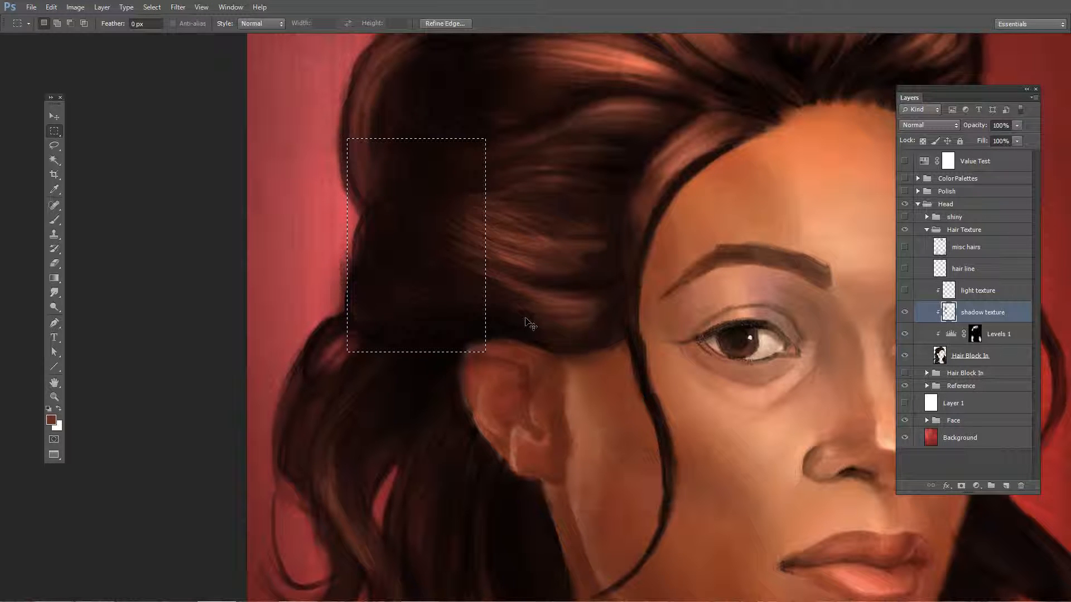
{"action": "left_click", "coordinate": [530, 214]}
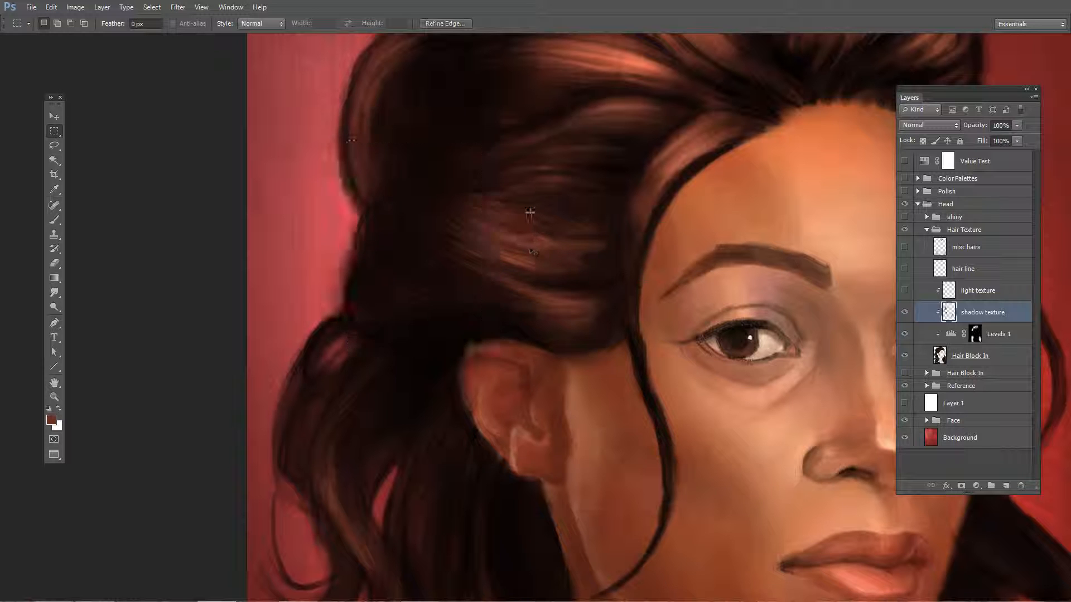
Select and show the light texture layer, and view its effect on the hair at the crown.
{"action": "scroll", "coordinate": [738, 260], "scroll_direction": "down", "scroll_amount": 3}
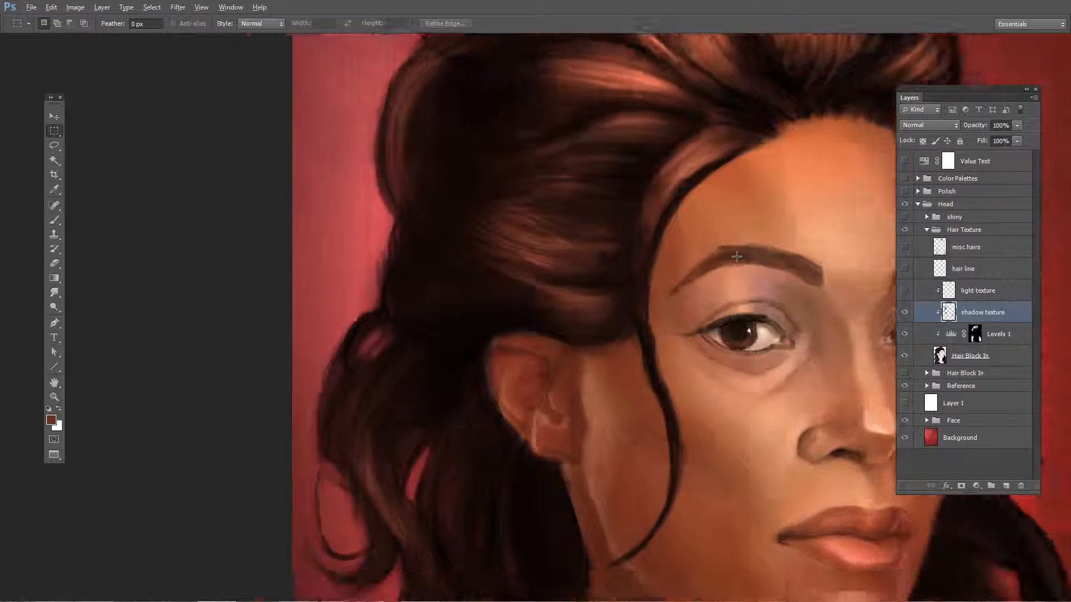
{"action": "left_click_drag", "start_coordinate": [719, 249], "coordinate": [672, 279]}
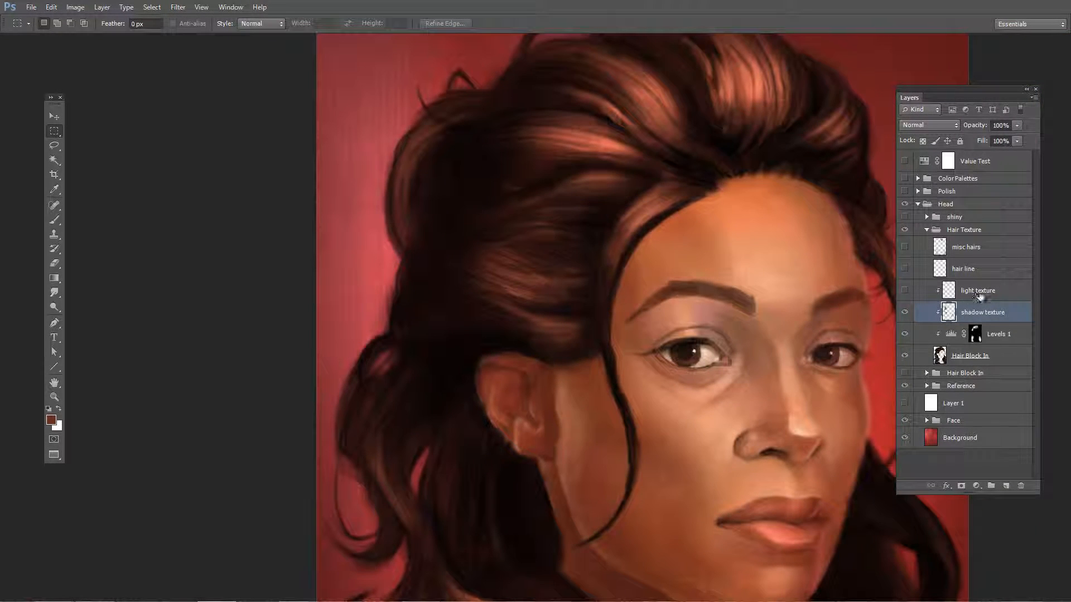
{"action": "left_click", "coordinate": [980, 295]}
{"action": "left_click", "coordinate": [969, 312]}
{"action": "left_click", "coordinate": [970, 295]}
{"action": "left_click", "coordinate": [904, 291]}
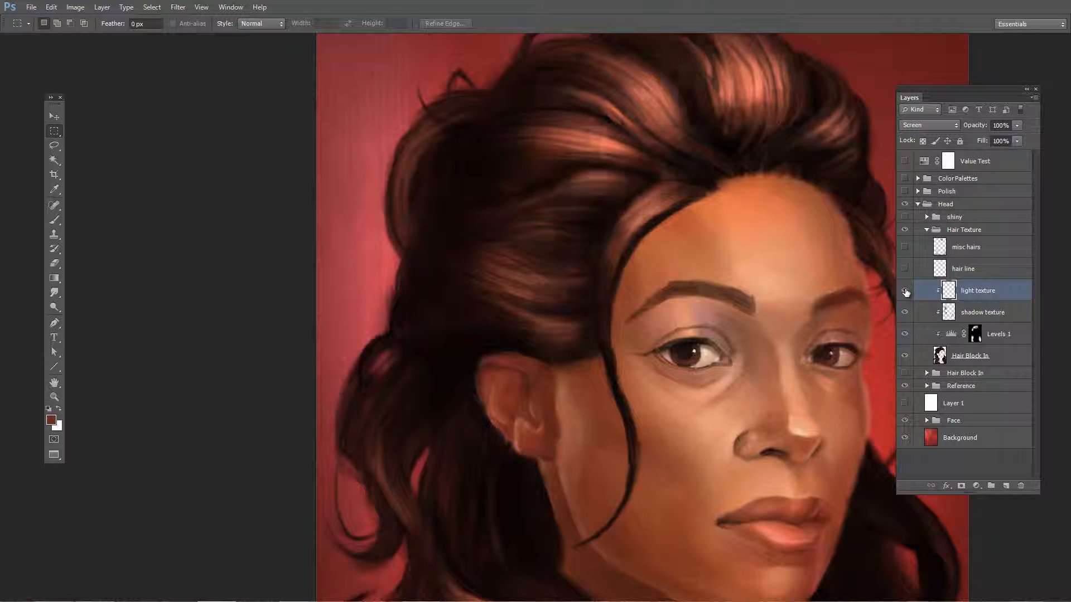
{"action": "left_click_drag", "start_coordinate": [813, 227], "coordinate": [703, 298]}
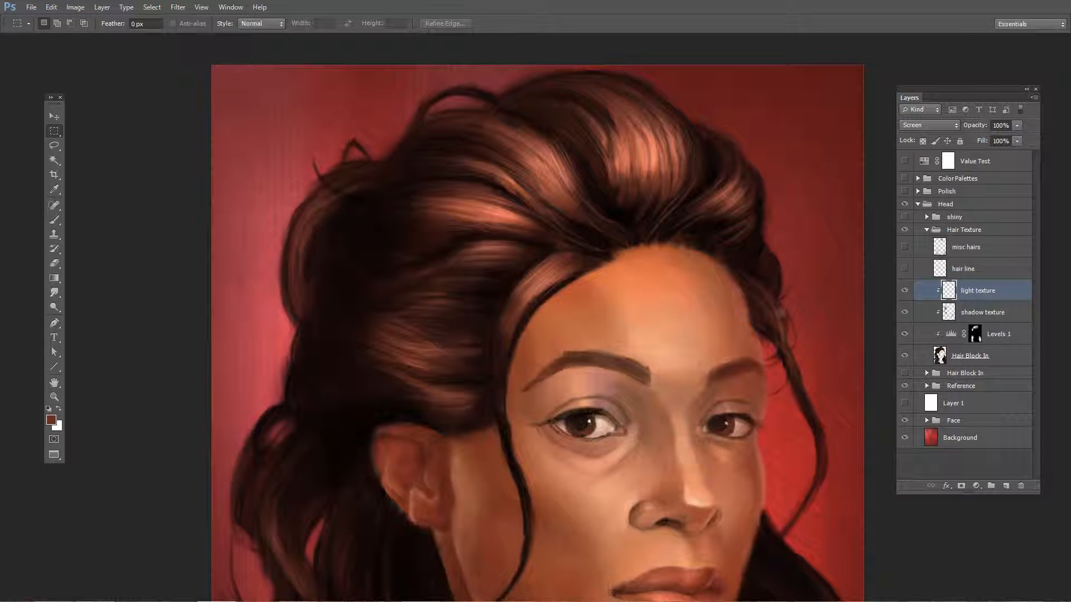
Compare the hair with and without the light texture and shadow texture layers, in the whole portrait and along the hairline.
{"action": "left_click", "coordinate": [904, 291]}
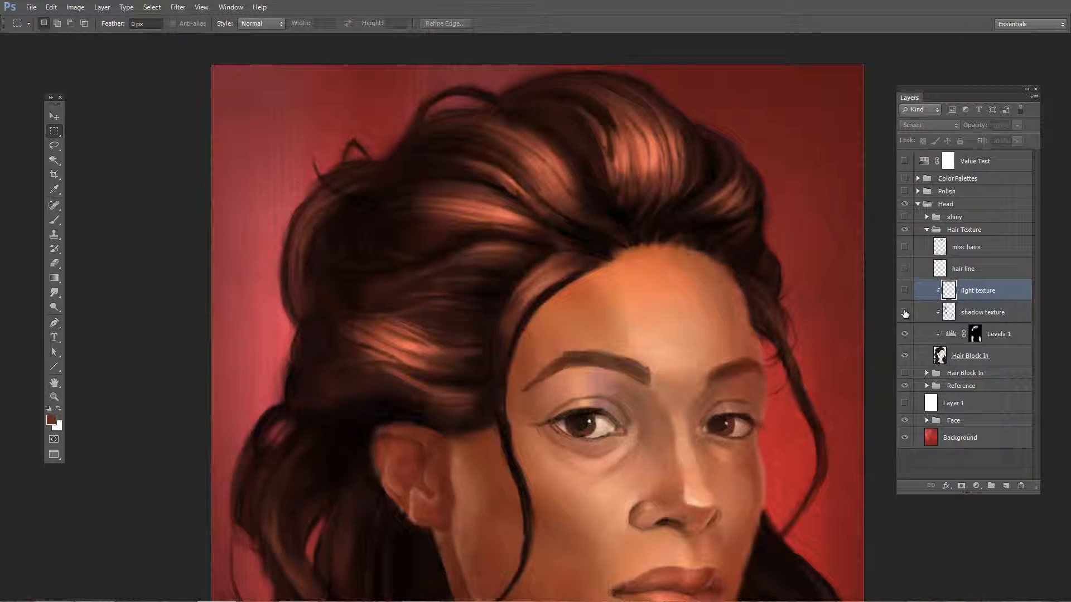
{"action": "left_click", "coordinate": [904, 290]}
{"action": "left_click", "coordinate": [905, 290]}
{"action": "left_click", "coordinate": [904, 290]}
{"action": "scroll", "coordinate": [734, 236], "scroll_direction": "up", "scroll_amount": 4}
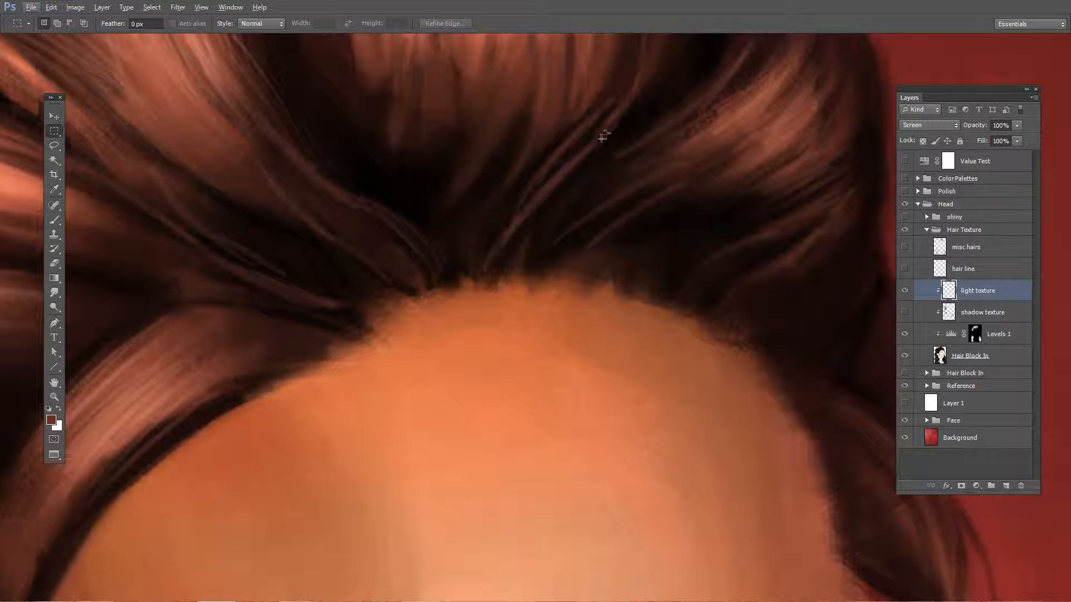
{"action": "scroll", "coordinate": [753, 175], "scroll_direction": "down", "scroll_amount": 5}
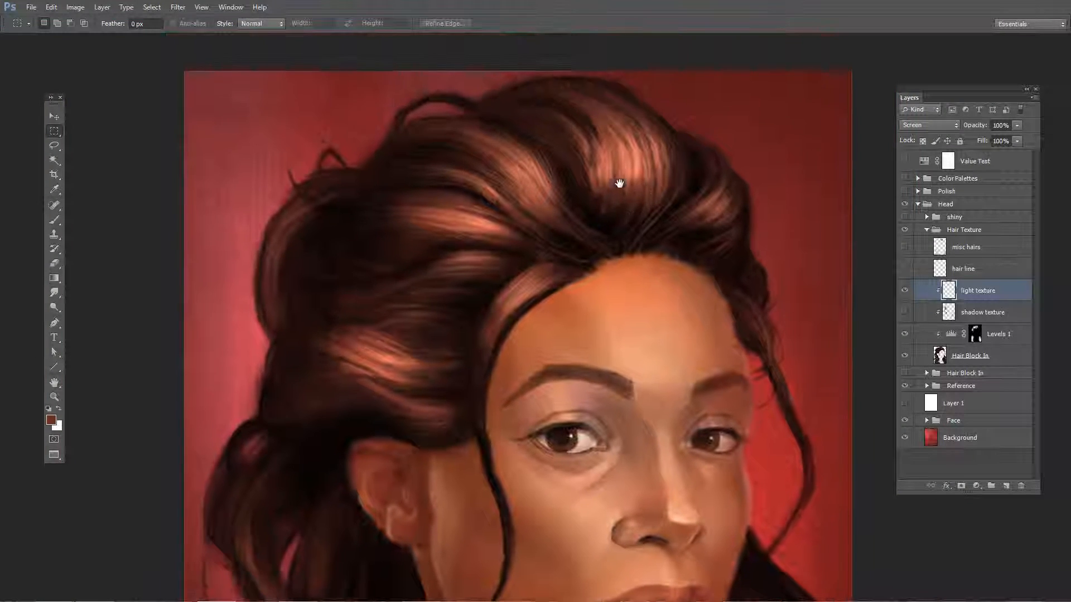
{"action": "left_click", "coordinate": [905, 312]}
{"action": "left_click", "coordinate": [905, 291]}
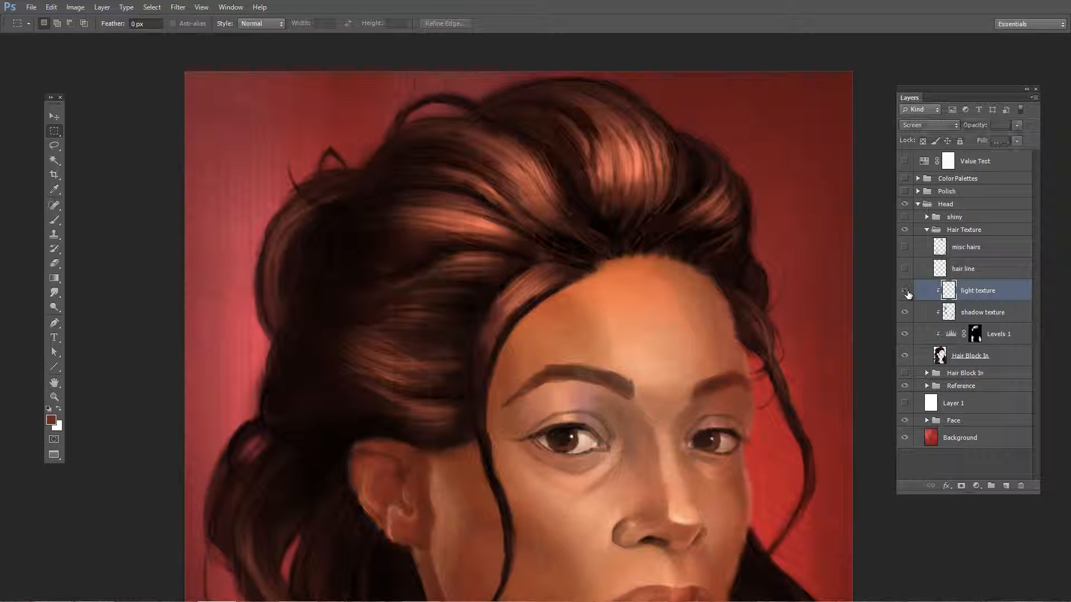
{"action": "left_click", "coordinate": [904, 291]}
Briefly outline the crown highlight with a rectangular selection, then examine it up close with and without the light and shadow texture layers.
{"action": "left_click_drag", "start_coordinate": [478, 143], "coordinate": [604, 265]}
{"action": "key", "text": "ctrl+d"}
{"action": "scroll", "coordinate": [531, 182], "scroll_direction": "up", "scroll_amount": 5}
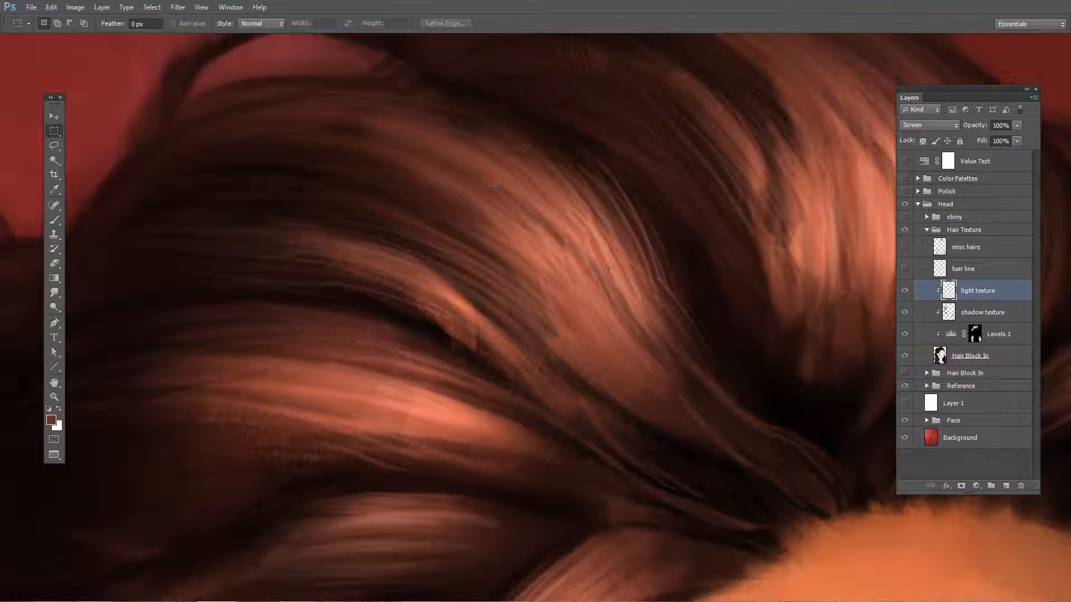
{"action": "left_click", "coordinate": [904, 290]}
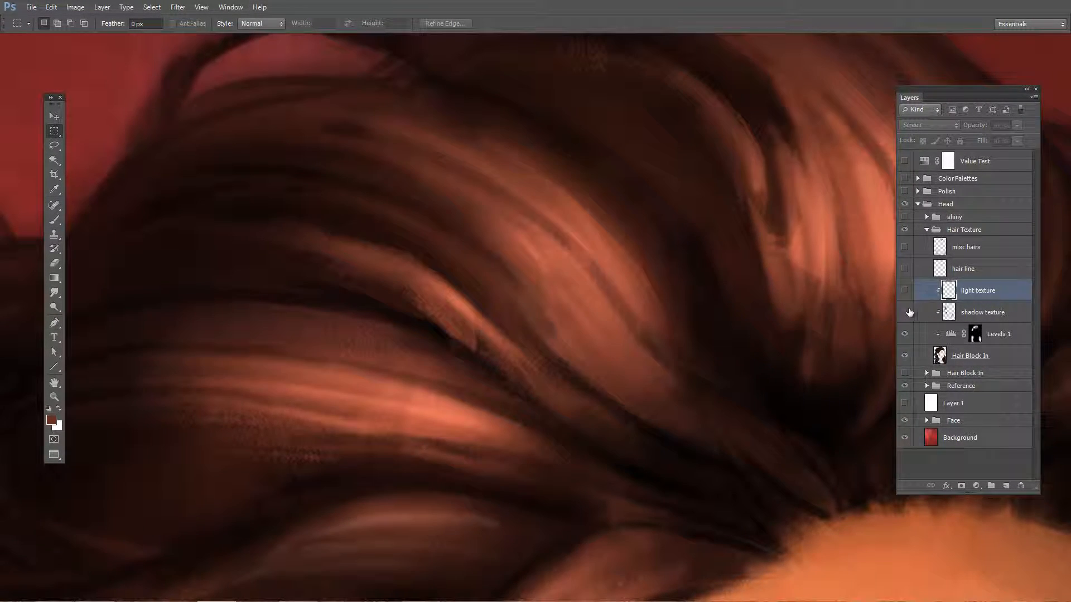
{"action": "left_click", "coordinate": [905, 313]}
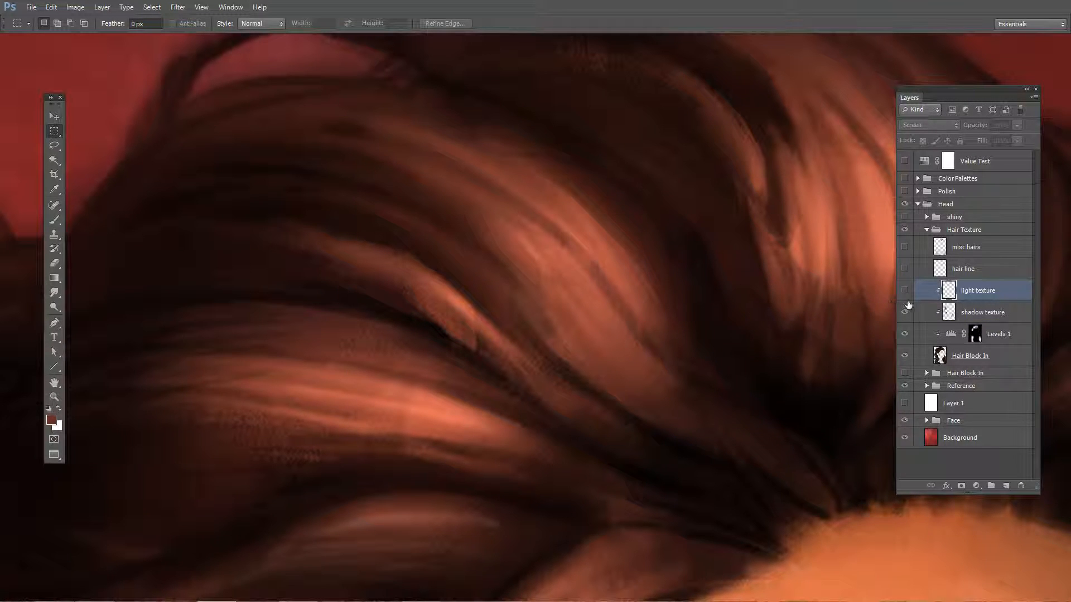
{"action": "left_click", "coordinate": [904, 291]}
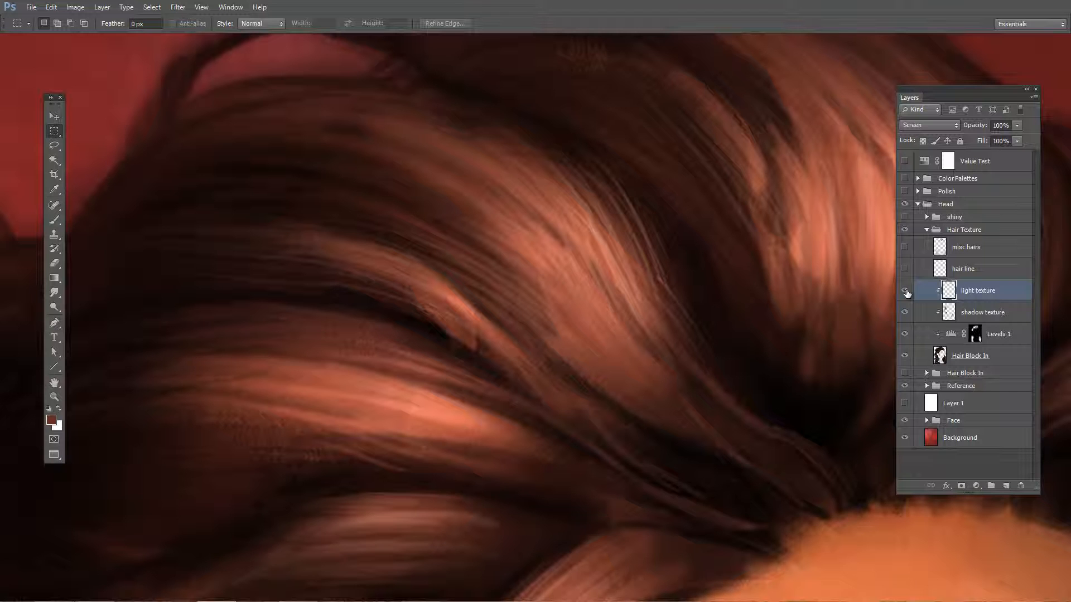
{"action": "left_click", "coordinate": [904, 290]}
Set up an emptied duplicate of the light texture layer, clip it to the hair block-in, and hide the original.
{"action": "key", "text": "ctrl+j"}
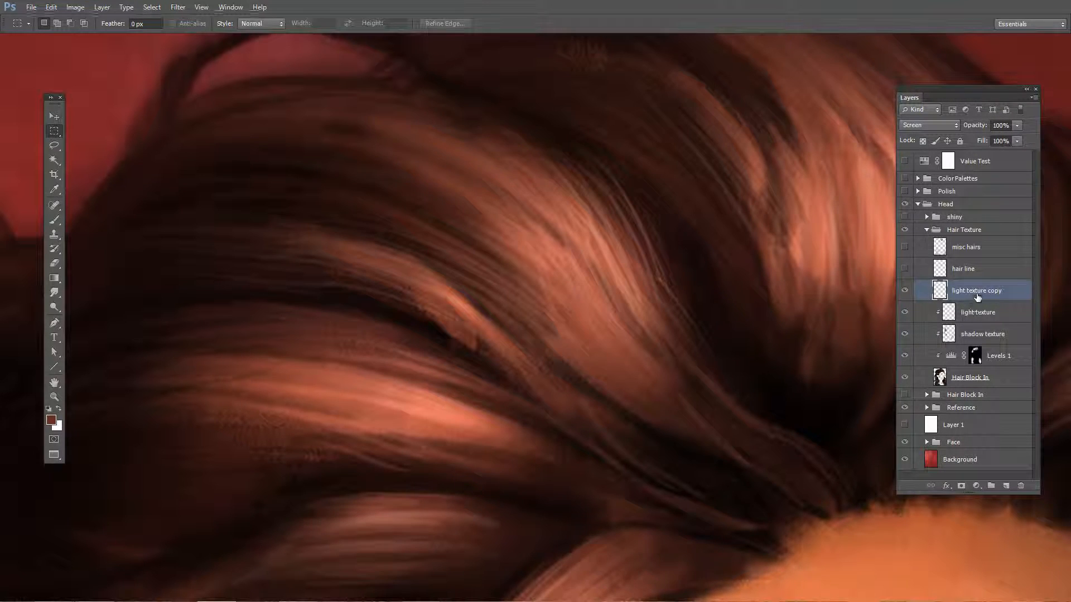
{"action": "left_click", "coordinate": [980, 299], "text": "alt"}
{"action": "left_click", "coordinate": [904, 313]}
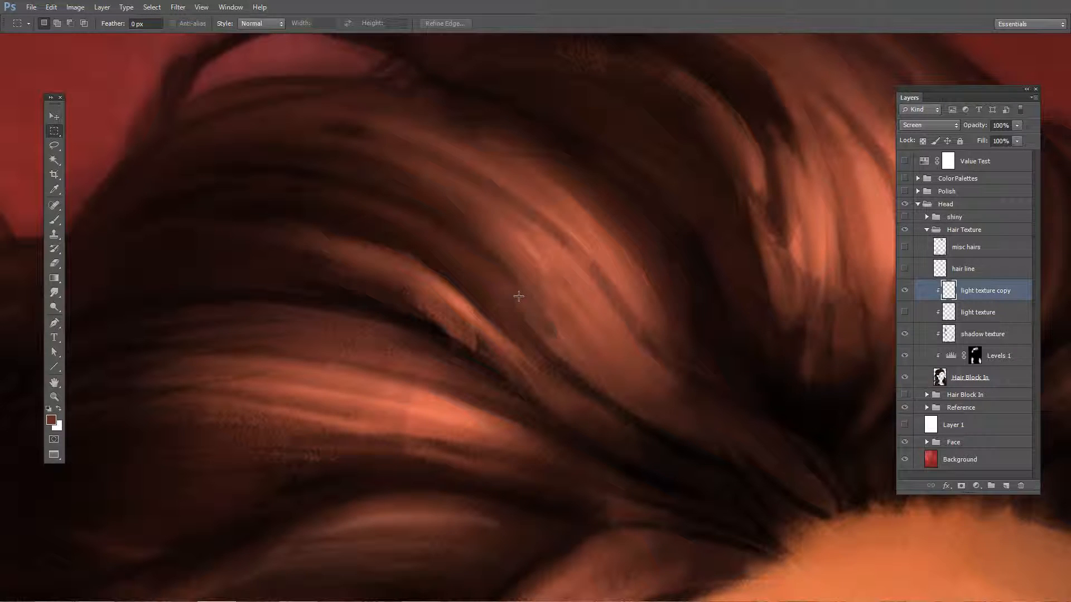
Sample the reddish-orange highlight colour from the crown hair and choose the hair - thick brush at an enlarged size.
{"action": "key", "text": "b"}
{"action": "left_click", "coordinate": [560, 216], "text": "alt"}
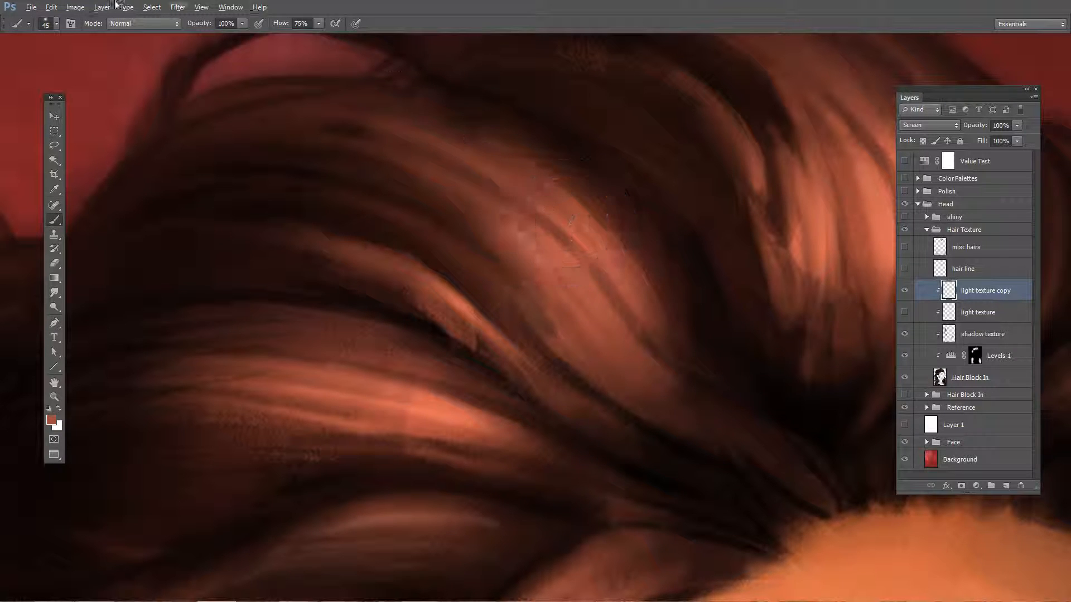
{"action": "left_click", "coordinate": [57, 24]}
{"action": "mouse_move", "coordinate": [161, 109]}
{"action": "left_mouse_down"}
{"action": "mouse_move", "coordinate": [180, 387]}
{"action": "mouse_move", "coordinate": [178, 300]}
{"action": "left_mouse_up"}
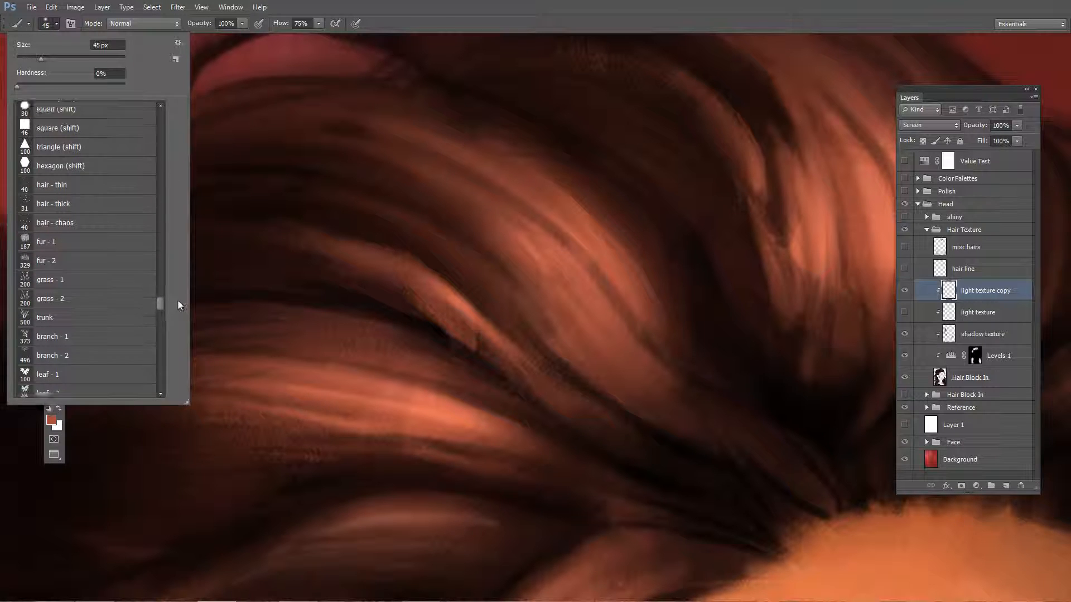
{"action": "left_click", "coordinate": [100, 234]}
{"action": "left_click", "coordinate": [102, 249]}
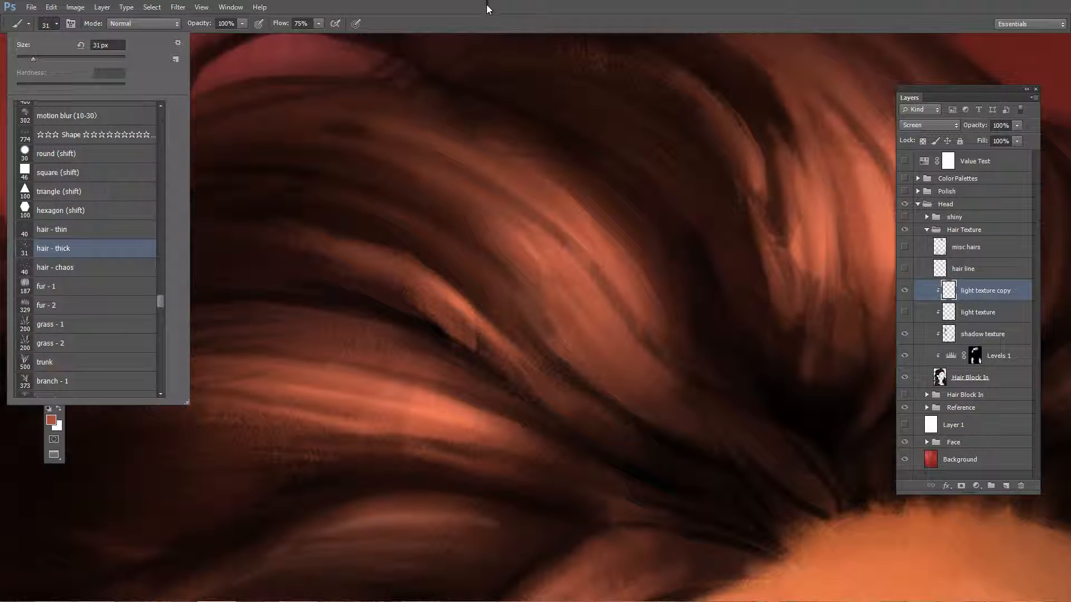
{"action": "left_click", "coordinate": [484, 24]}
{"action": "key", "text": "bracketright"}
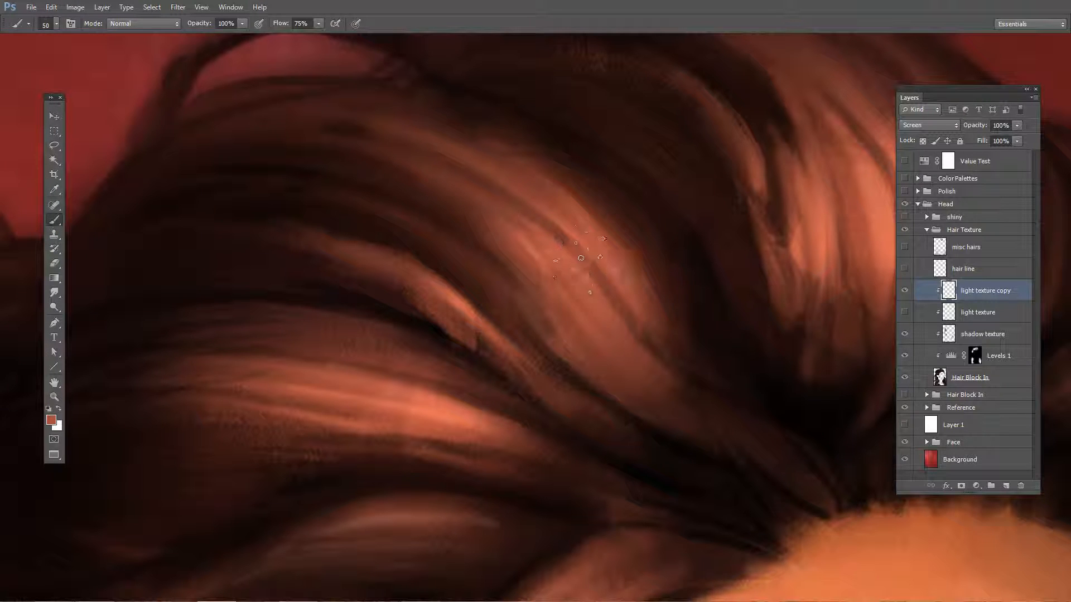
{"action": "key", "text": "bracketright"}
{"action": "key", "text": "bracketright"}
Lasso the large swept-back hair section at the crown, from the hairline to the outer edge.
{"action": "left_click_drag", "start_coordinate": [579, 275], "coordinate": [554, 239]}
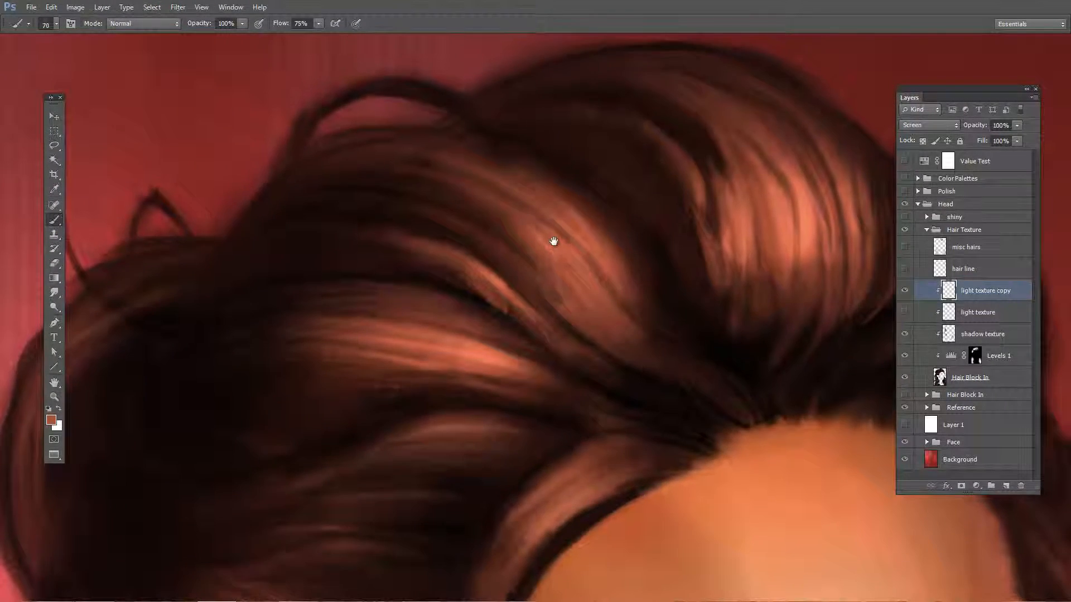
{"action": "key", "text": "l"}
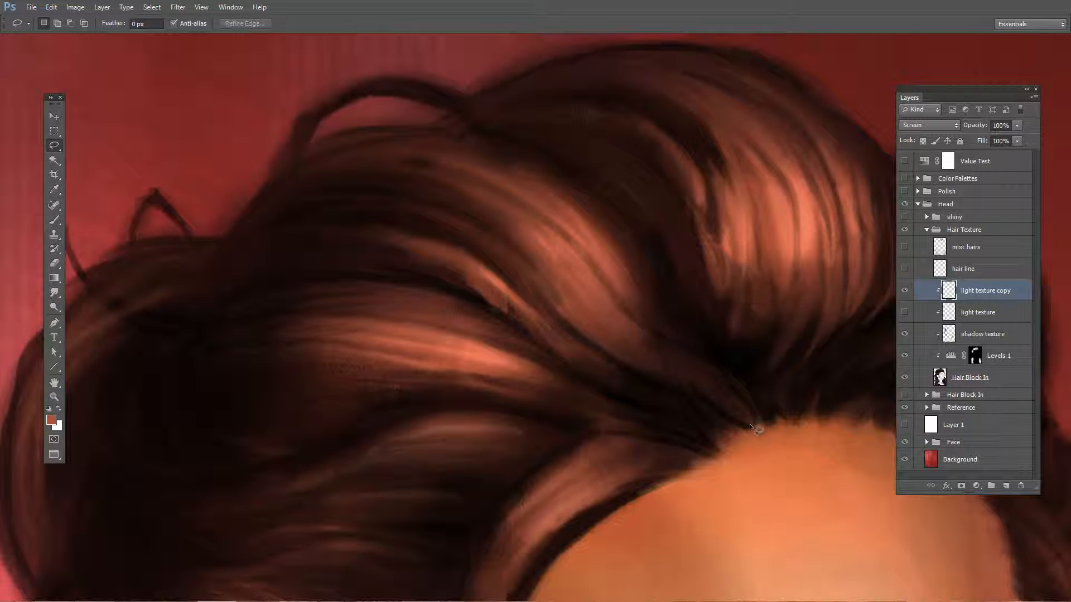
{"action": "mouse_move", "coordinate": [753, 415]}
{"action": "left_mouse_down"}
{"action": "mouse_move", "coordinate": [744, 383]}
{"action": "mouse_move", "coordinate": [687, 334]}
{"action": "mouse_move", "coordinate": [639, 221]}
{"action": "mouse_move", "coordinate": [564, 166]}
{"action": "mouse_move", "coordinate": [488, 140]}
{"action": "mouse_move", "coordinate": [348, 139]}
{"action": "mouse_move", "coordinate": [292, 169]}
{"action": "mouse_move", "coordinate": [256, 205]}
{"action": "mouse_move", "coordinate": [207, 294]}
{"action": "mouse_move", "coordinate": [338, 273]}
{"action": "mouse_move", "coordinate": [425, 287]}
{"action": "mouse_move", "coordinate": [528, 337]}
{"action": "mouse_move", "coordinate": [618, 406]}
{"action": "mouse_move", "coordinate": [725, 439]}
{"action": "mouse_move", "coordinate": [754, 419]}
{"action": "left_mouse_up"}
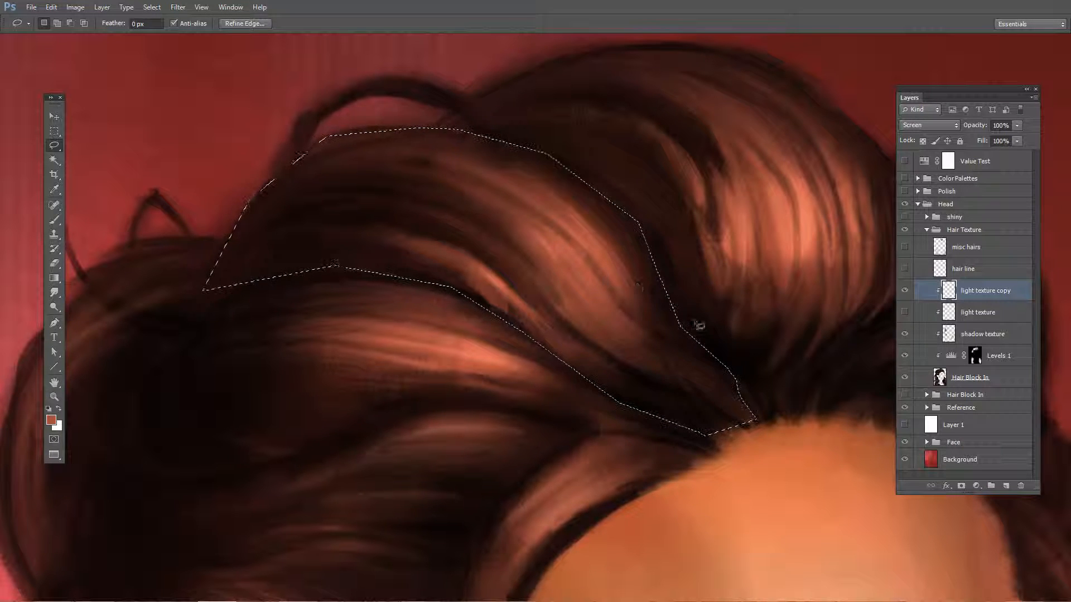
Try scribbling crossed light strokes with the hair brush inside the selected section, then undo them.
{"action": "key", "text": "b"}
{"action": "scroll", "coordinate": [572, 257], "scroll_direction": "down", "scroll_amount": 1}
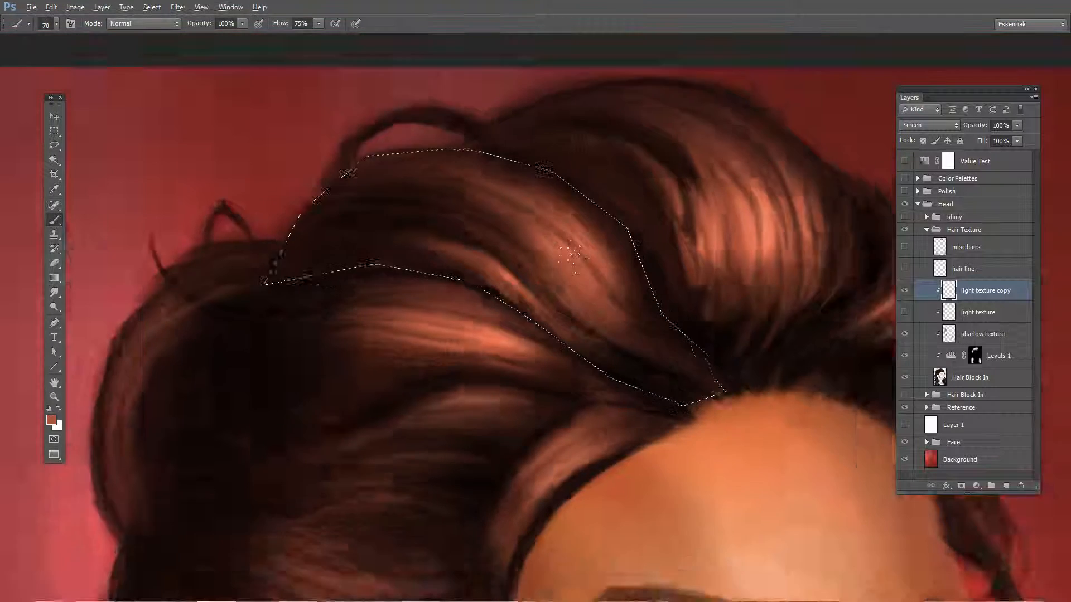
{"action": "scroll", "coordinate": [572, 257], "scroll_direction": "down", "scroll_amount": 1}
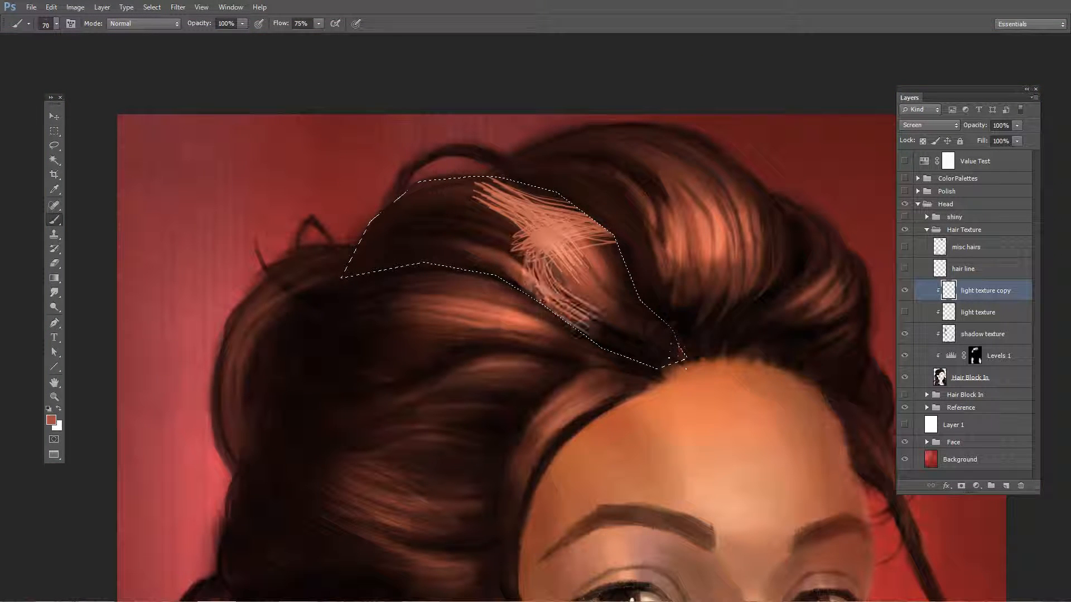
{"action": "mouse_move", "coordinate": [678, 354]}
{"action": "left_mouse_down"}
{"action": "mouse_move", "coordinate": [488, 153]}
{"action": "mouse_move", "coordinate": [589, 253]}
{"action": "mouse_move", "coordinate": [483, 248]}
{"action": "left_mouse_up"}
{"action": "key", "text": "ctrl+z"}
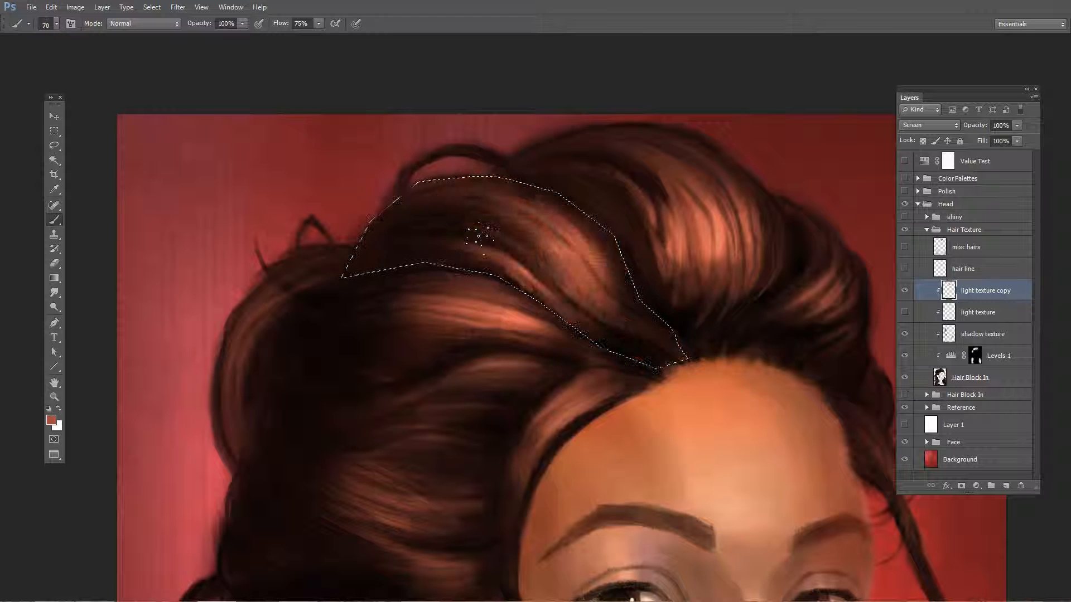
Enlarge the hair brush, set its opacity to 50%, and paint light strokes following the hair flow inside the selection.
{"action": "key", "text": "bracketright"}
{"action": "key", "text": "bracketright"}
{"action": "key", "text": "bracketright"}
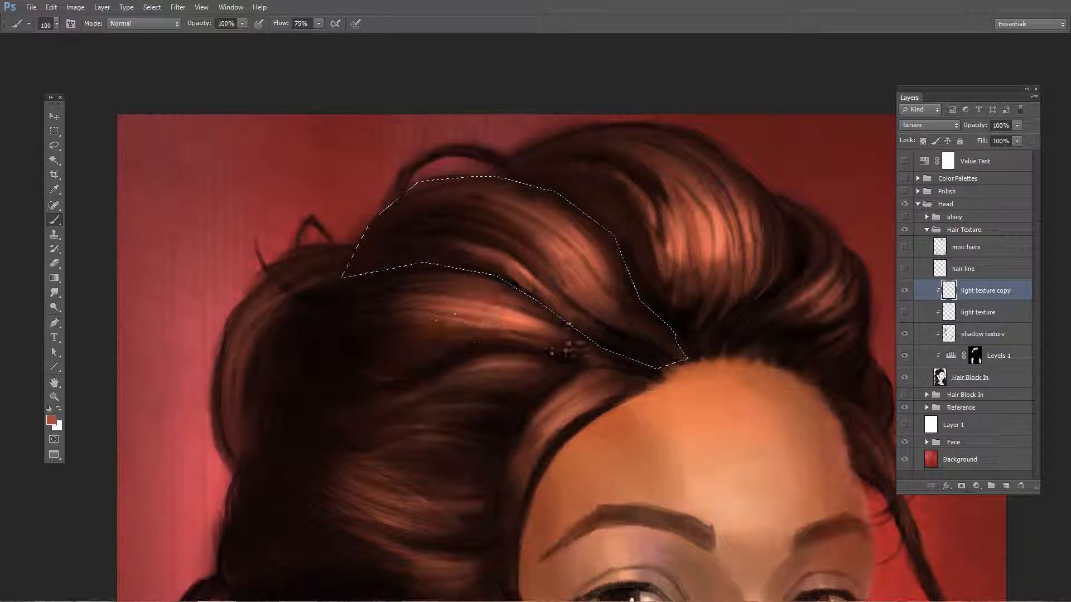
{"action": "scroll", "coordinate": [438, 313], "scroll_direction": "up", "scroll_amount": 5}
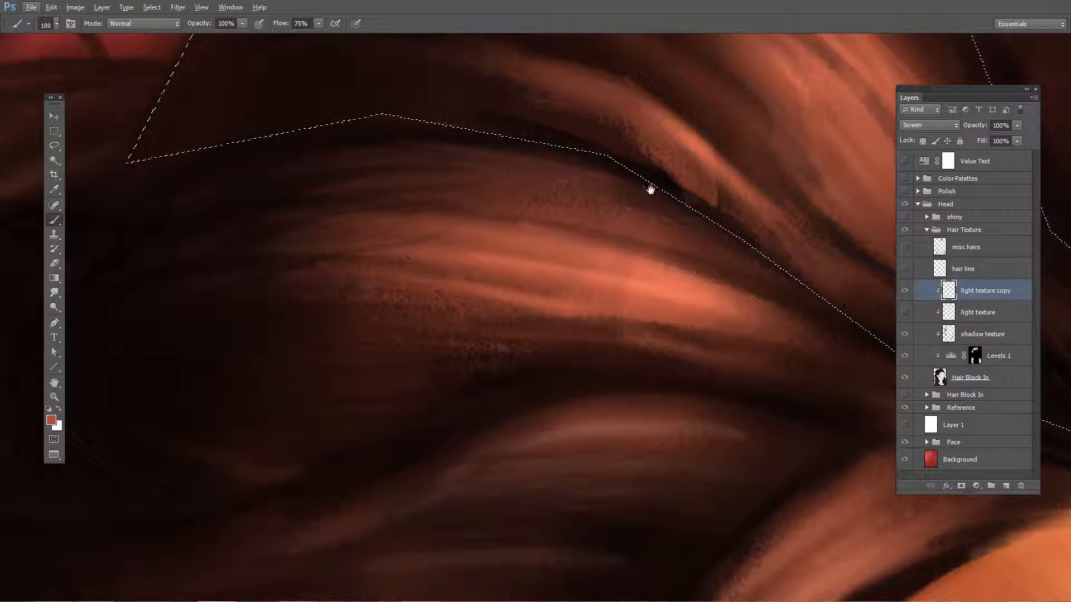
{"action": "scroll", "coordinate": [707, 186], "scroll_direction": "down", "scroll_amount": 5}
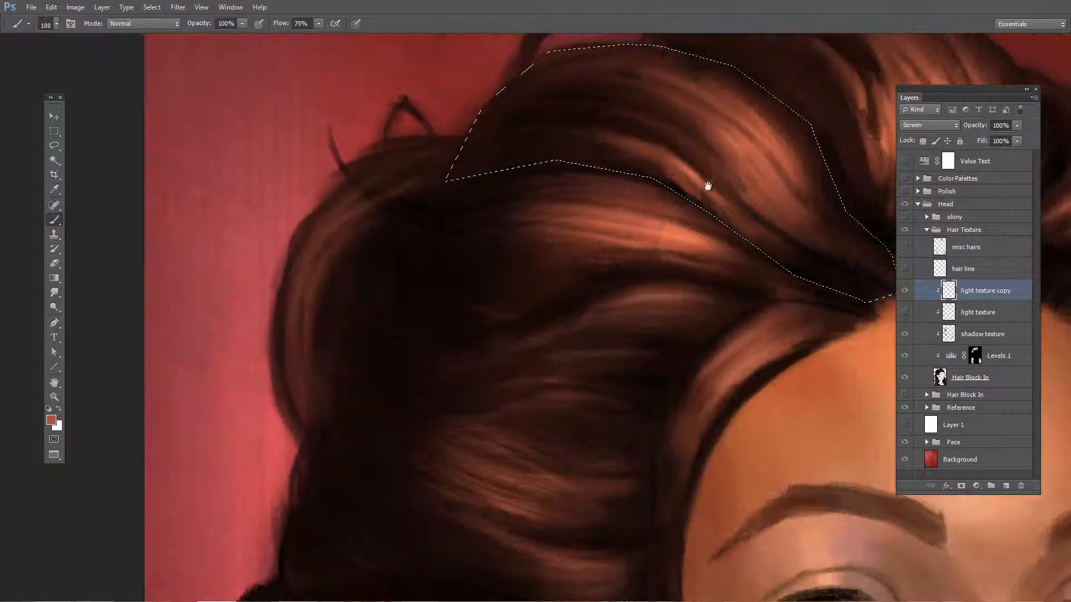
{"action": "mouse_move", "coordinate": [707, 186]}
{"action": "left_mouse_down"}
{"action": "mouse_move", "coordinate": [611, 203]}
{"action": "mouse_move", "coordinate": [597, 226]}
{"action": "left_mouse_up"}
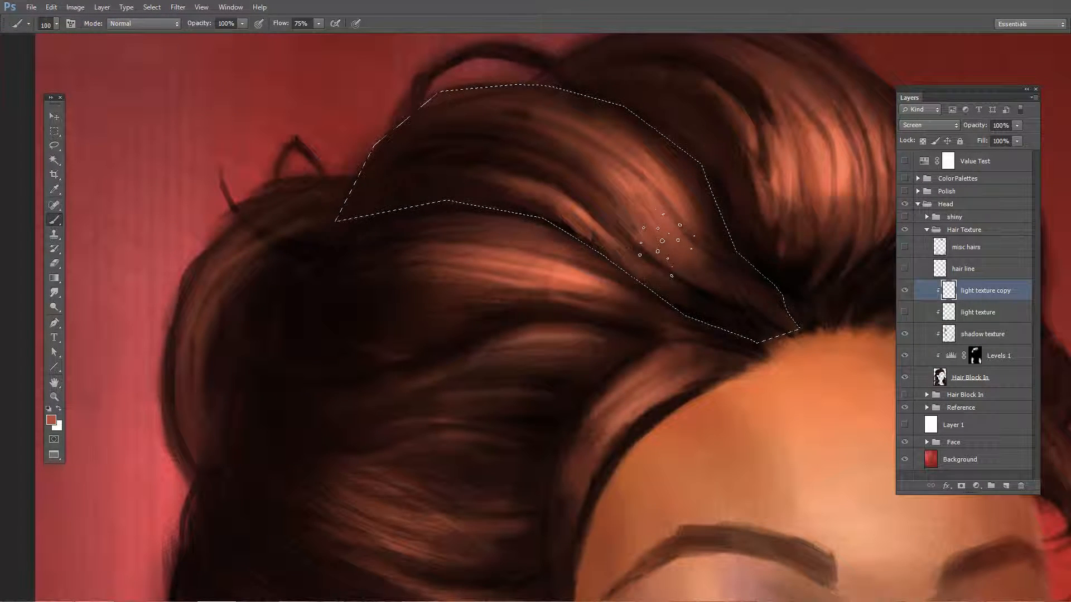
{"action": "key", "text": "bracketright"}
{"action": "left_click_drag", "start_coordinate": [652, 119], "coordinate": [607, 184]}
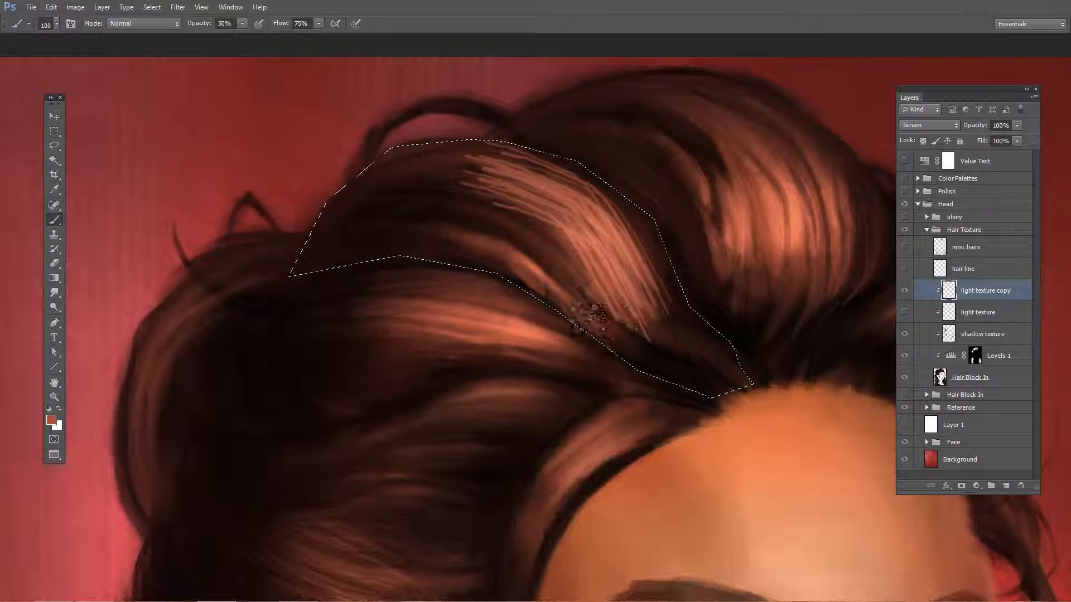
Fade the ends of the new light strokes with a large soft Eraser, compare with and without the layer, and deselect.
{"action": "key", "text": "e"}
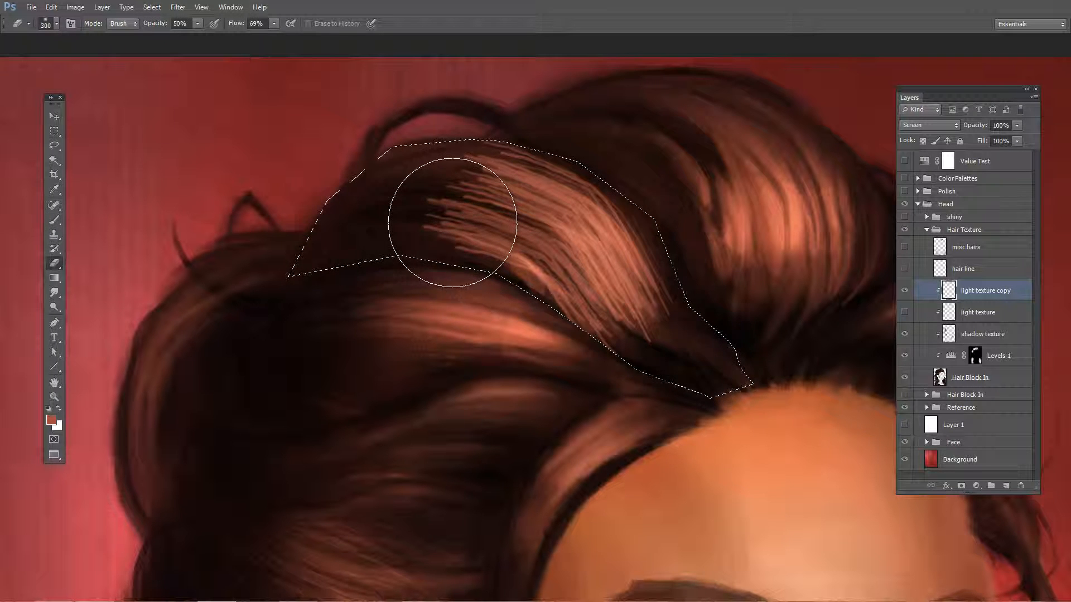
{"action": "mouse_move", "coordinate": [507, 169]}
{"action": "left_mouse_down"}
{"action": "mouse_move", "coordinate": [462, 177]}
{"action": "mouse_move", "coordinate": [477, 149]}
{"action": "mouse_move", "coordinate": [388, 239]}
{"action": "left_mouse_up"}
{"action": "mouse_move", "coordinate": [539, 352]}
{"action": "left_mouse_down"}
{"action": "mouse_move", "coordinate": [640, 255]}
{"action": "mouse_move", "coordinate": [585, 338]}
{"action": "mouse_move", "coordinate": [648, 337]}
{"action": "mouse_move", "coordinate": [769, 267]}
{"action": "mouse_move", "coordinate": [639, 337]}
{"action": "mouse_move", "coordinate": [692, 226]}
{"action": "mouse_move", "coordinate": [579, 364]}
{"action": "mouse_move", "coordinate": [705, 249]}
{"action": "left_mouse_up"}
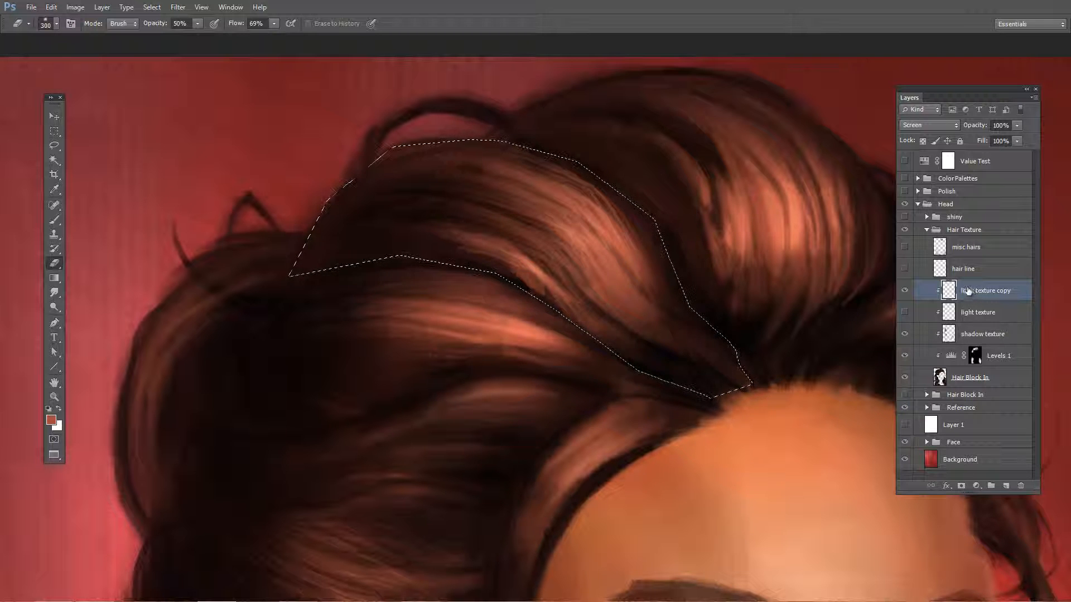
{"action": "left_click", "coordinate": [905, 291]}
{"action": "left_click", "coordinate": [904, 290]}
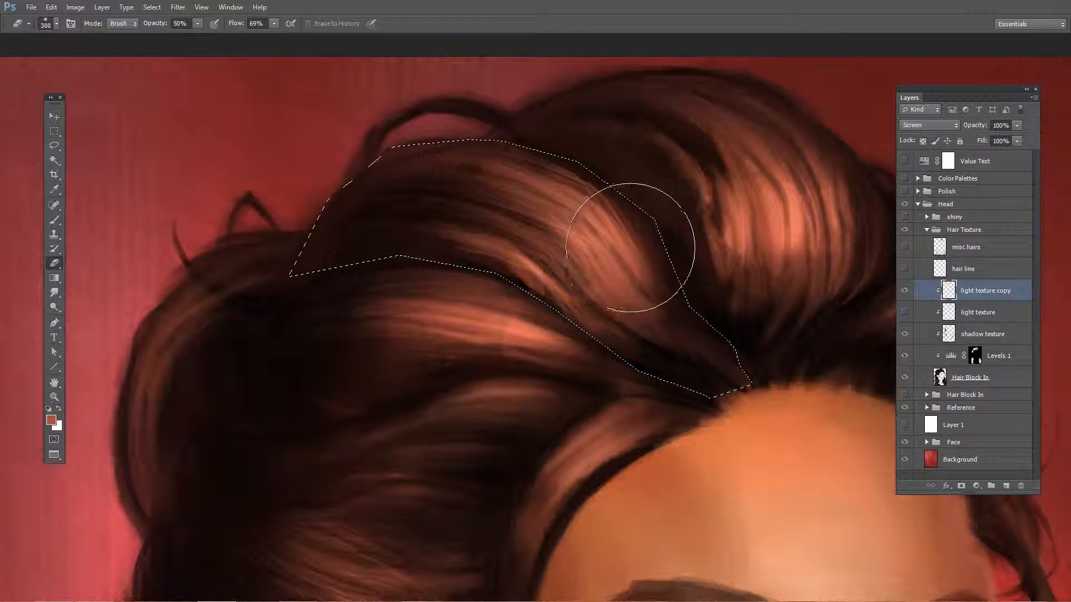
{"action": "key", "text": "ctrl+d"}
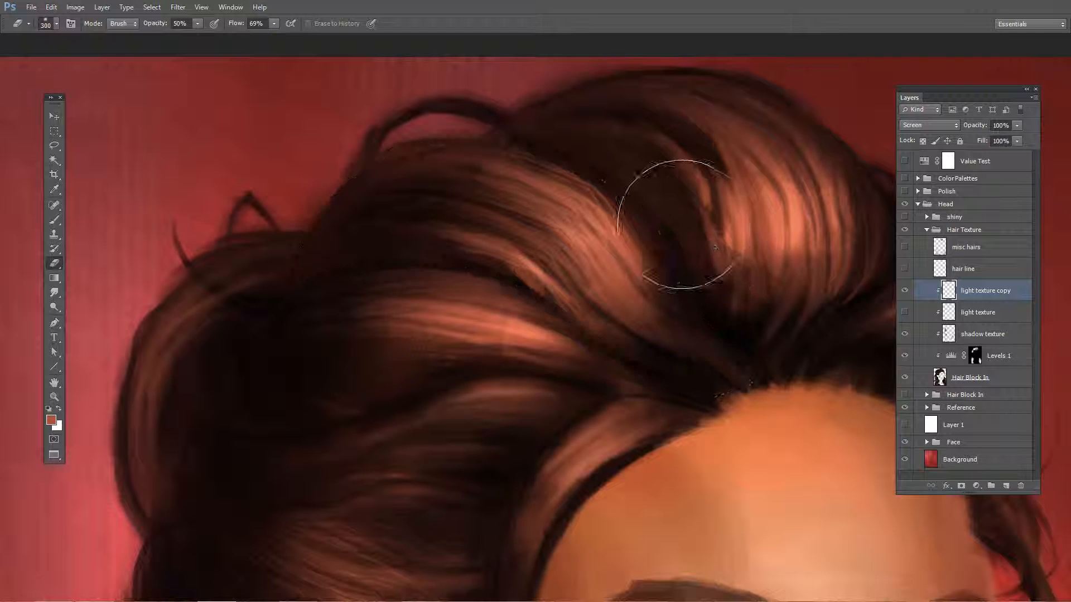
Paint a curved white guide band across the hair highlights around the crown, using a round 100 px brush at 50% opacity.
{"action": "scroll", "coordinate": [682, 223], "scroll_direction": "down", "scroll_amount": 3}
{"action": "left_click_drag", "start_coordinate": [674, 255], "coordinate": [648, 256]}
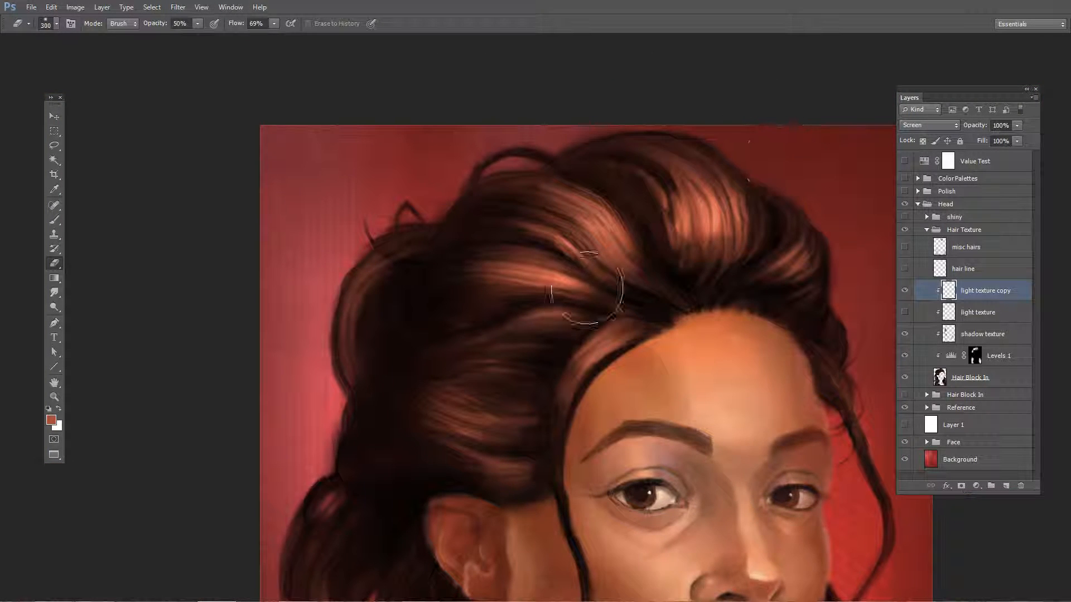
{"action": "left_click_drag", "start_coordinate": [669, 302], "coordinate": [621, 234]}
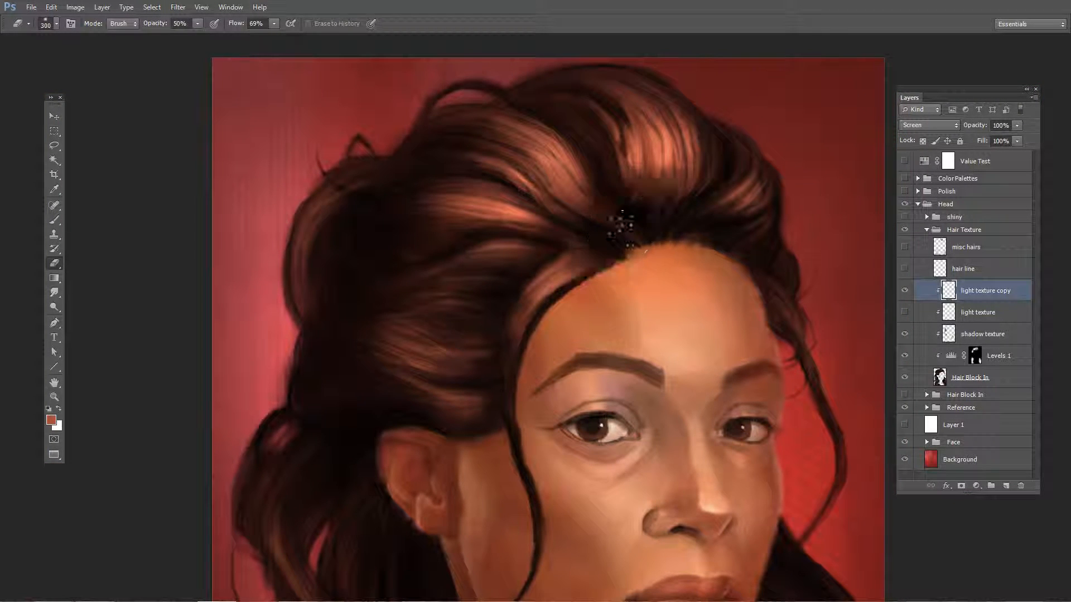
{"action": "key", "text": "b"}
{"action": "left_click", "coordinate": [638, 225], "text": "alt"}
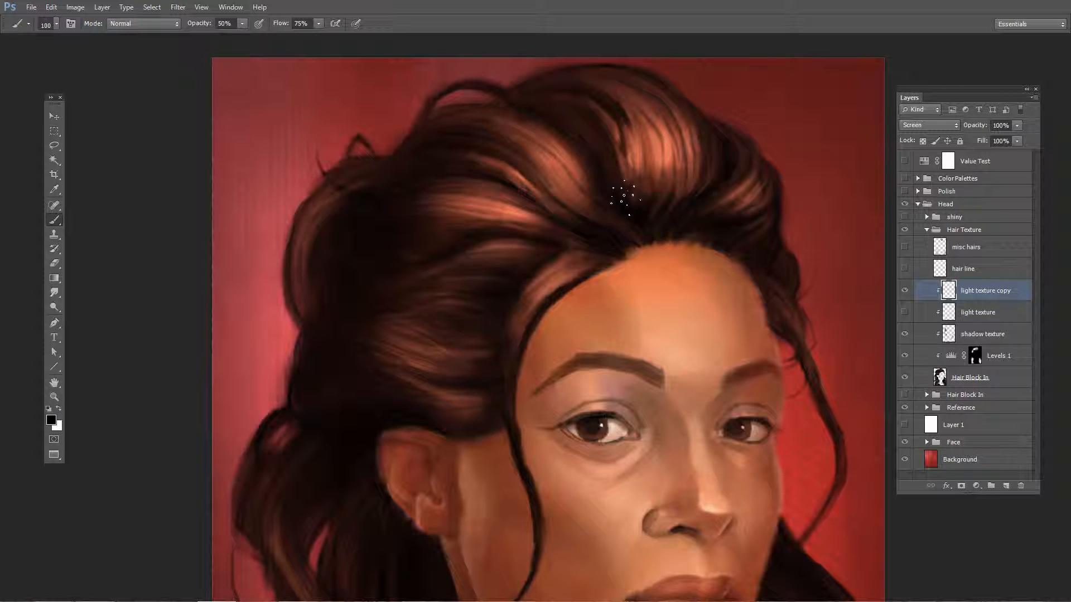
{"action": "left_click", "coordinate": [55, 24]}
{"action": "left_click", "coordinate": [88, 129]}
{"action": "left_click", "coordinate": [478, 15]}
{"action": "mouse_move", "coordinate": [750, 211]}
{"action": "left_mouse_down"}
{"action": "mouse_move", "coordinate": [710, 166]}
{"action": "mouse_move", "coordinate": [657, 152]}
{"action": "mouse_move", "coordinate": [532, 169]}
{"action": "mouse_move", "coordinate": [510, 202]}
{"action": "mouse_move", "coordinate": [504, 252]}
{"action": "mouse_move", "coordinate": [528, 274]}
{"action": "mouse_move", "coordinate": [566, 270]}
{"action": "left_mouse_up"}
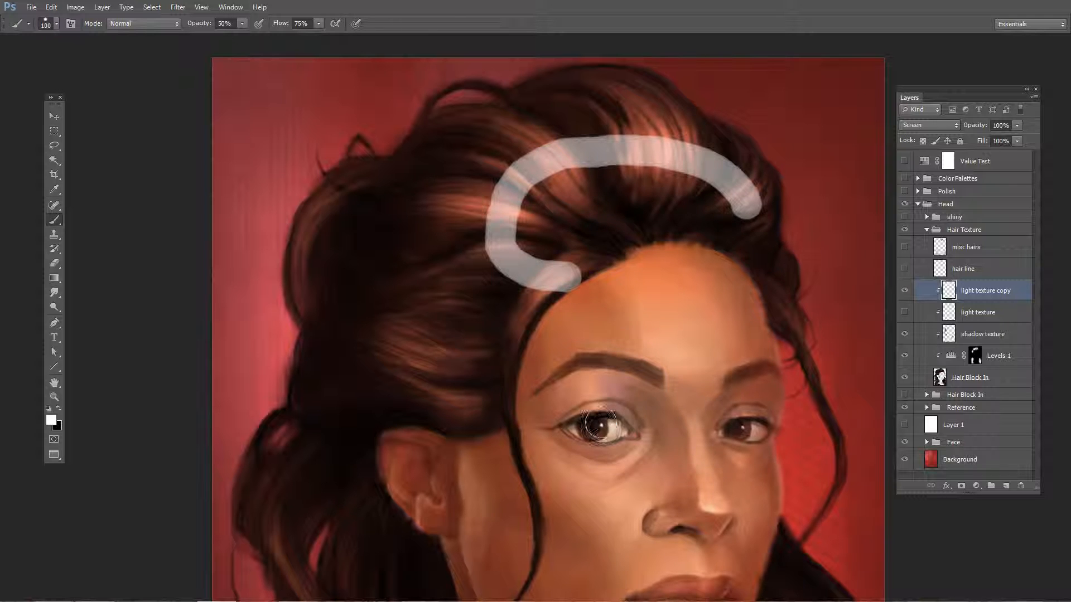
{"action": "left_click_drag", "start_coordinate": [709, 318], "coordinate": [697, 199]}
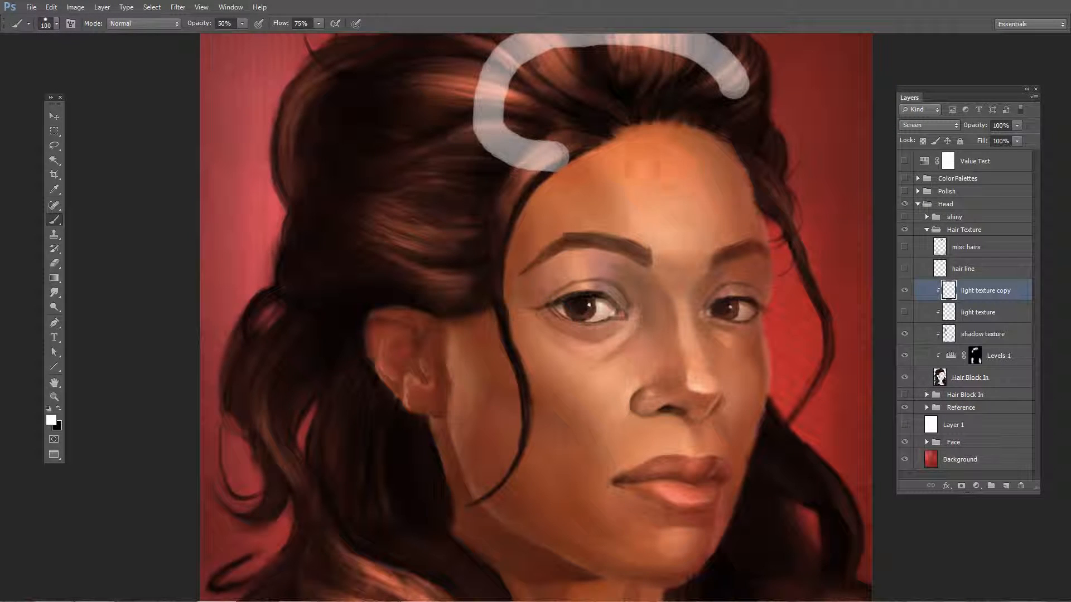
{"action": "left_click_drag", "start_coordinate": [577, 277], "coordinate": [582, 419]}
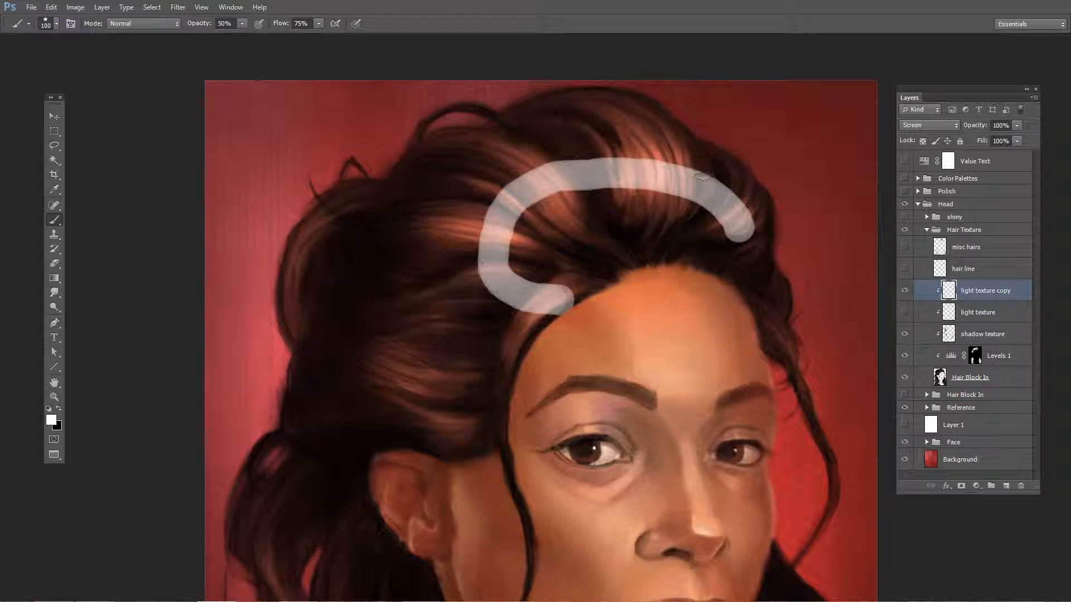
Undo the white guide band, paint an arrow pointing at the front crown hair with a 35 px brush, and undo the arrow.
{"action": "key", "text": "bracketleft"}
{"action": "key", "text": "bracketleft"}
{"action": "key", "text": "bracketleft"}
{"action": "key", "text": "bracketleft"}
{"action": "key", "text": "ctrl+z"}
{"action": "left_click_drag", "start_coordinate": [746, 163], "coordinate": [681, 204]}
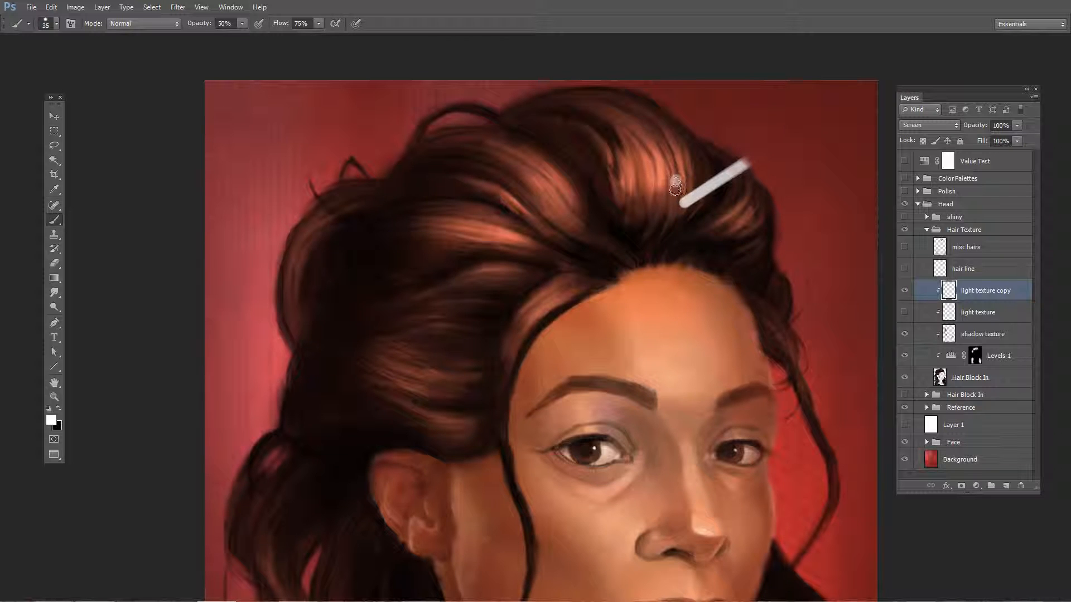
{"action": "mouse_move", "coordinate": [675, 188]}
{"action": "left_mouse_down"}
{"action": "mouse_move", "coordinate": [669, 214]}
{"action": "mouse_move", "coordinate": [710, 210]}
{"action": "left_mouse_up"}
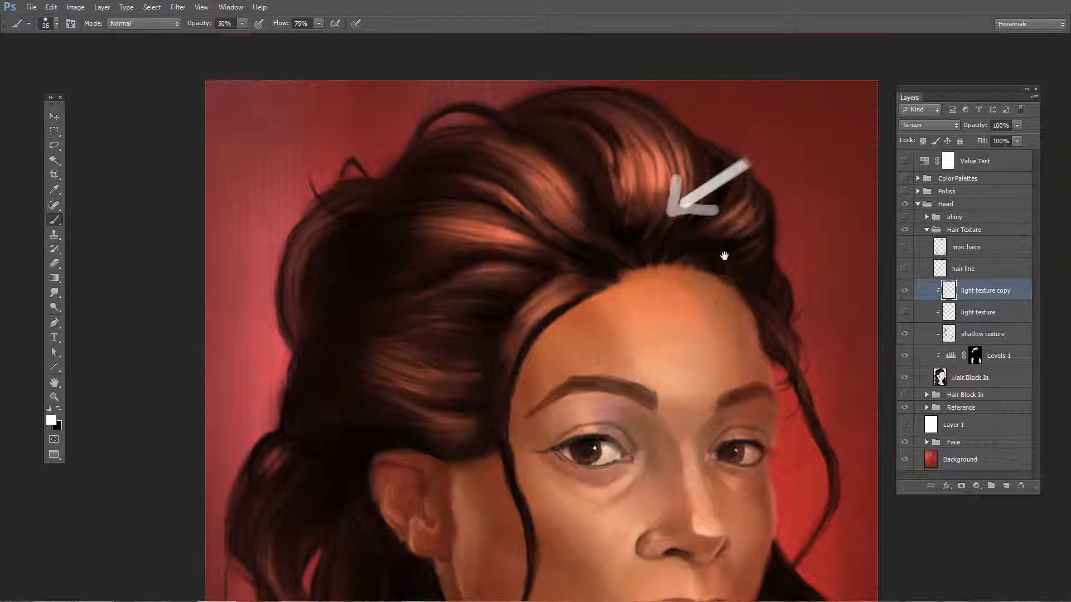
{"action": "left_click_drag", "start_coordinate": [725, 253], "coordinate": [748, 127]}
{"action": "mouse_move", "coordinate": [647, 161]}
{"action": "left_mouse_down"}
{"action": "mouse_move", "coordinate": [642, 184]}
{"action": "mouse_move", "coordinate": [693, 144]}
{"action": "mouse_move", "coordinate": [672, 74]}
{"action": "left_mouse_up"}
{"action": "key", "text": "ctrl+alt+z"}
{"action": "key", "text": "ctrl+alt+z"}
{"action": "key", "text": "ctrl+alt+z"}
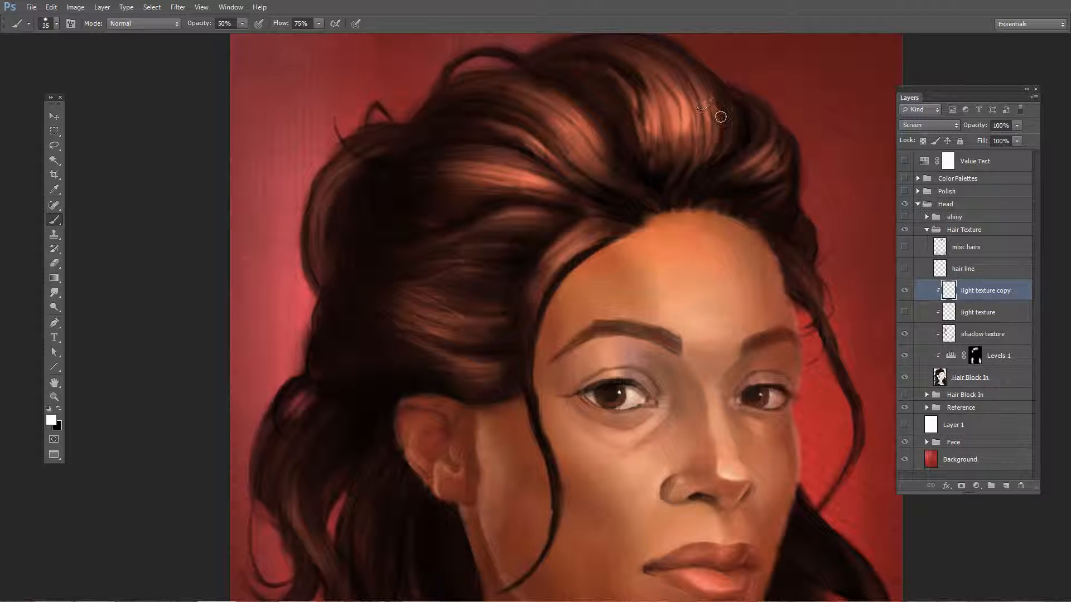
Mark the highlight placement with short curved white guide strokes across each hair section around the crown.
{"action": "left_click_drag", "start_coordinate": [724, 116], "coordinate": [644, 119]}
{"action": "left_click_drag", "start_coordinate": [746, 144], "coordinate": [777, 179]}
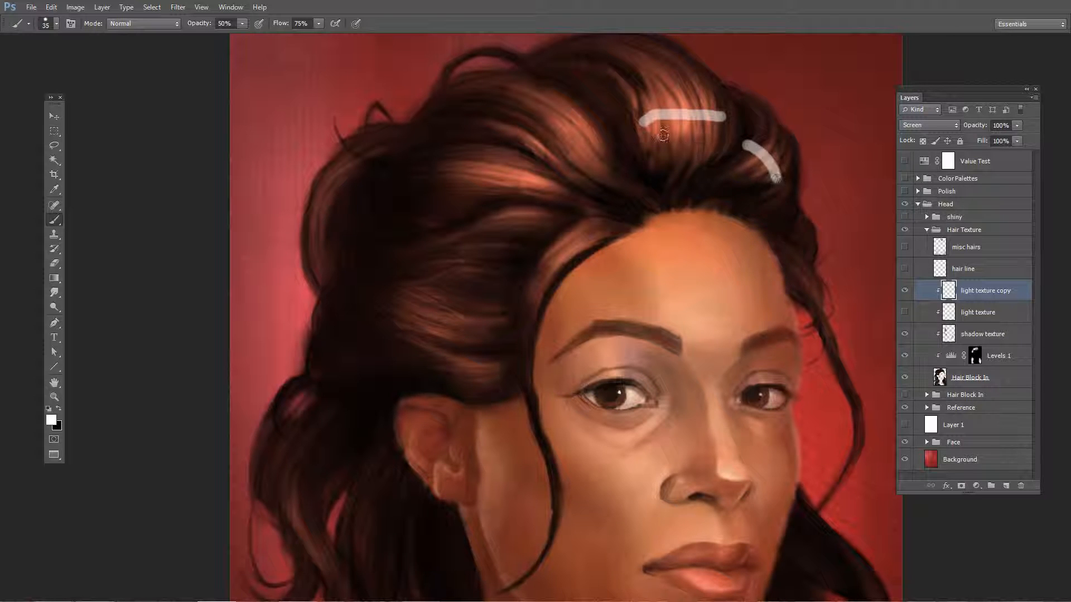
{"action": "mouse_move", "coordinate": [606, 125]}
{"action": "left_mouse_down"}
{"action": "mouse_move", "coordinate": [537, 160]}
{"action": "mouse_move", "coordinate": [508, 202]}
{"action": "left_mouse_up"}
{"action": "mouse_move", "coordinate": [510, 212]}
{"action": "left_mouse_down"}
{"action": "mouse_move", "coordinate": [523, 238]}
{"action": "mouse_move", "coordinate": [558, 240]}
{"action": "mouse_move", "coordinate": [580, 264]}
{"action": "left_mouse_up"}
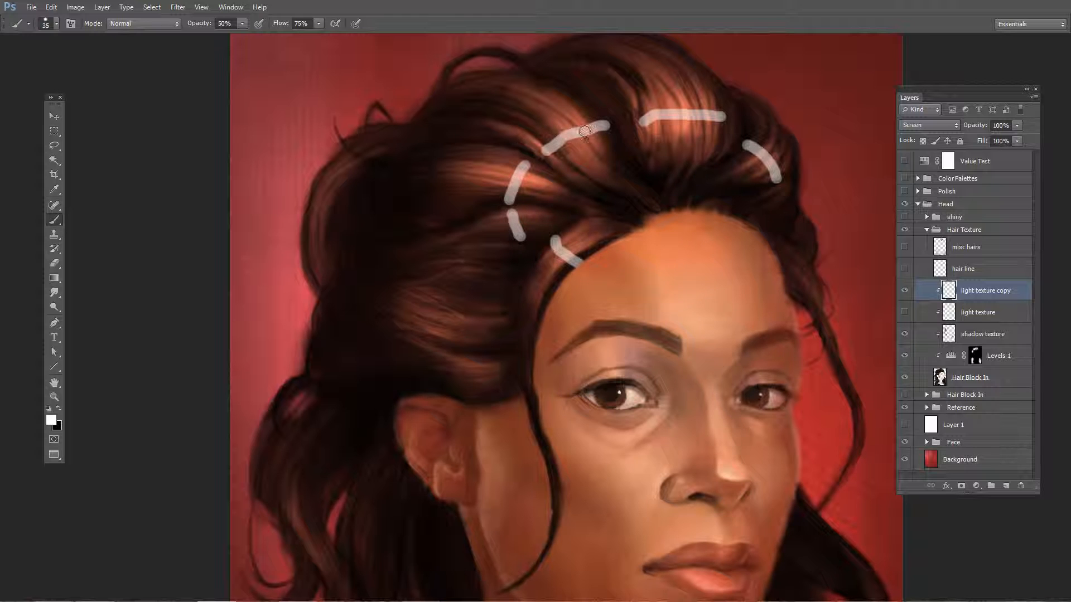
Paint white guide strokes across the highlights of the lower curls on both sides of the neck.
{"action": "scroll", "coordinate": [612, 158], "scroll_direction": "down", "scroll_amount": 2}
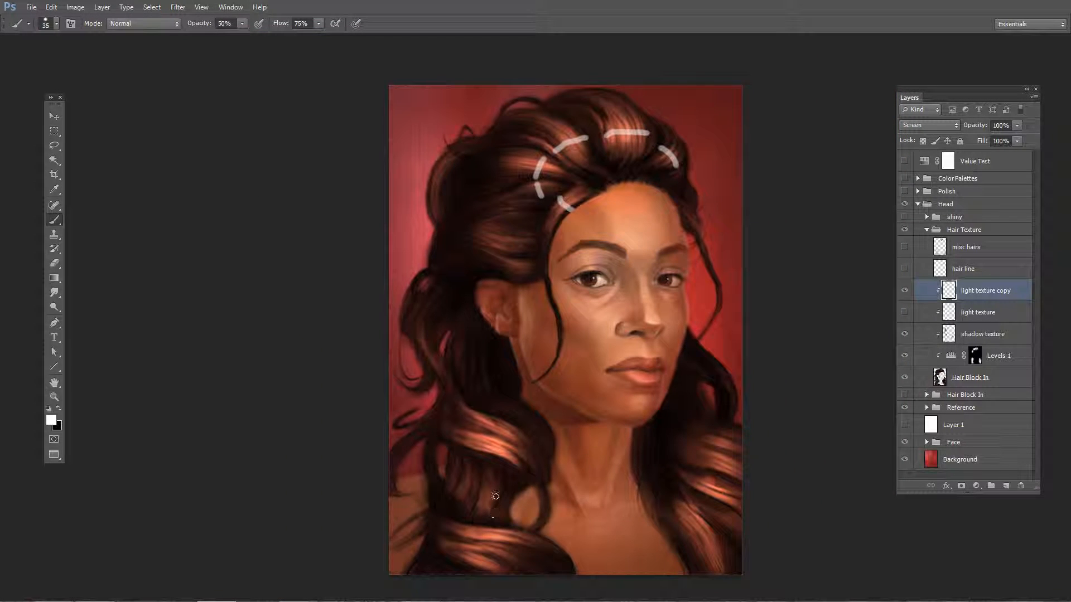
{"action": "scroll", "coordinate": [523, 479], "scroll_direction": "up", "scroll_amount": 1}
{"action": "scroll", "coordinate": [522, 478], "scroll_direction": "up", "scroll_amount": 3}
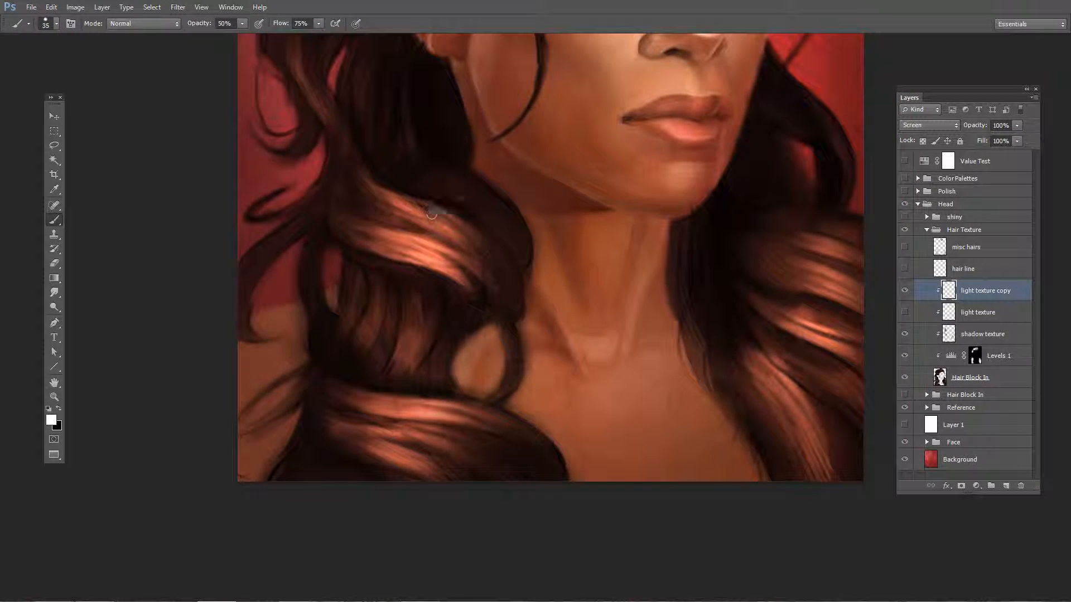
{"action": "left_click_drag", "start_coordinate": [431, 214], "coordinate": [427, 265]}
{"action": "left_click_drag", "start_coordinate": [405, 449], "coordinate": [419, 404]}
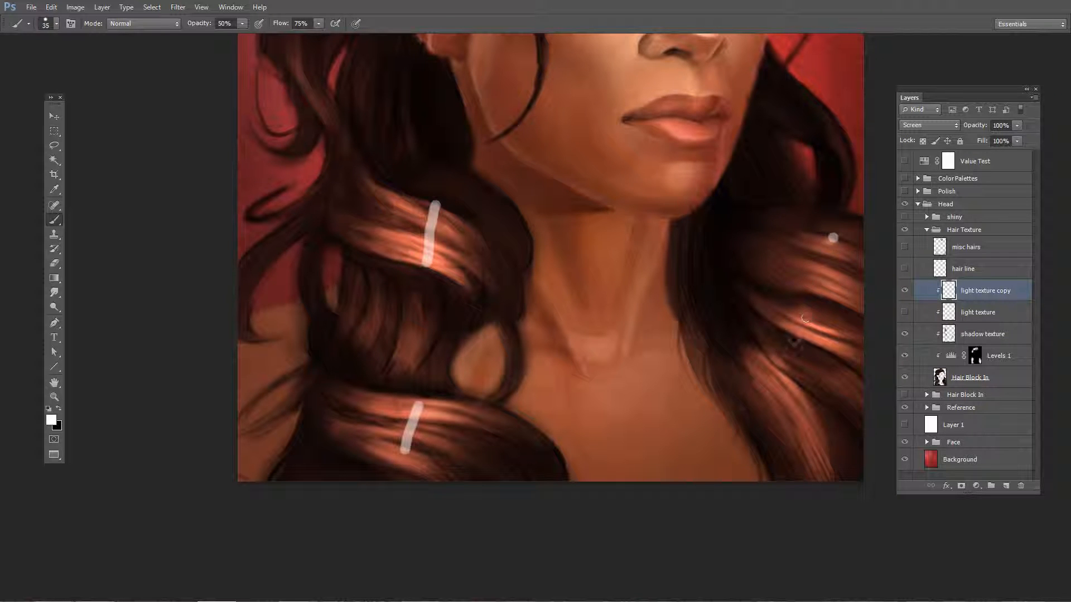
{"action": "left_click_drag", "start_coordinate": [832, 238], "coordinate": [749, 412]}
Remove all the white guide strokes from the crown and the lower curls.
{"action": "left_click_drag", "start_coordinate": [766, 129], "coordinate": [738, 426]}
{"action": "mouse_move", "coordinate": [632, 81]}
{"action": "left_mouse_down"}
{"action": "mouse_move", "coordinate": [639, 201]}
{"action": "mouse_move", "coordinate": [671, 345]}
{"action": "left_mouse_up"}
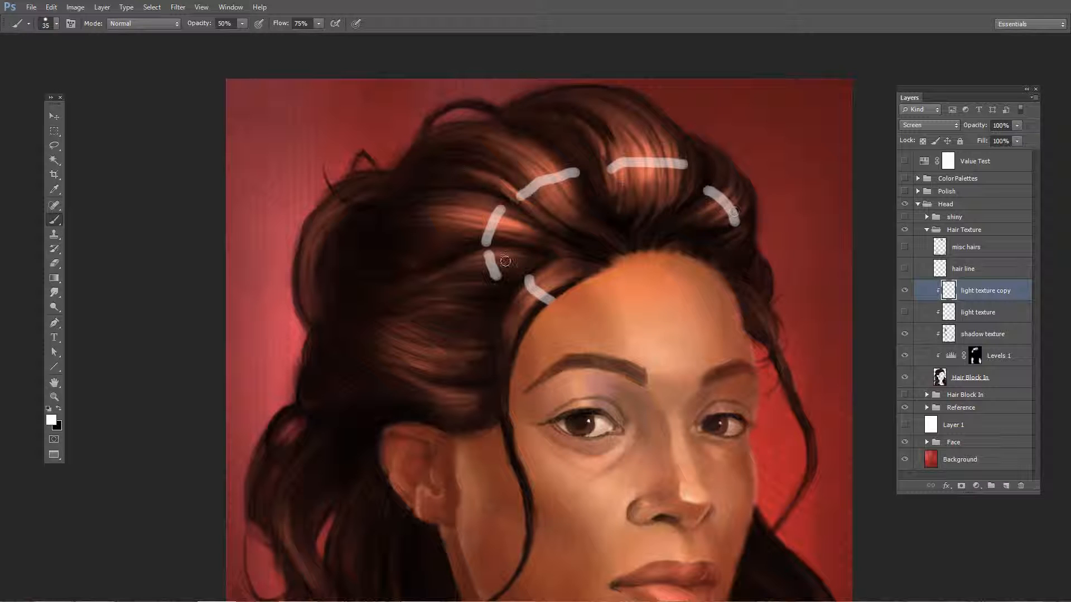
{"action": "scroll", "coordinate": [590, 196], "scroll_direction": "down", "scroll_amount": 5}
{"action": "left_click_drag", "start_coordinate": [567, 316], "coordinate": [578, 235]}
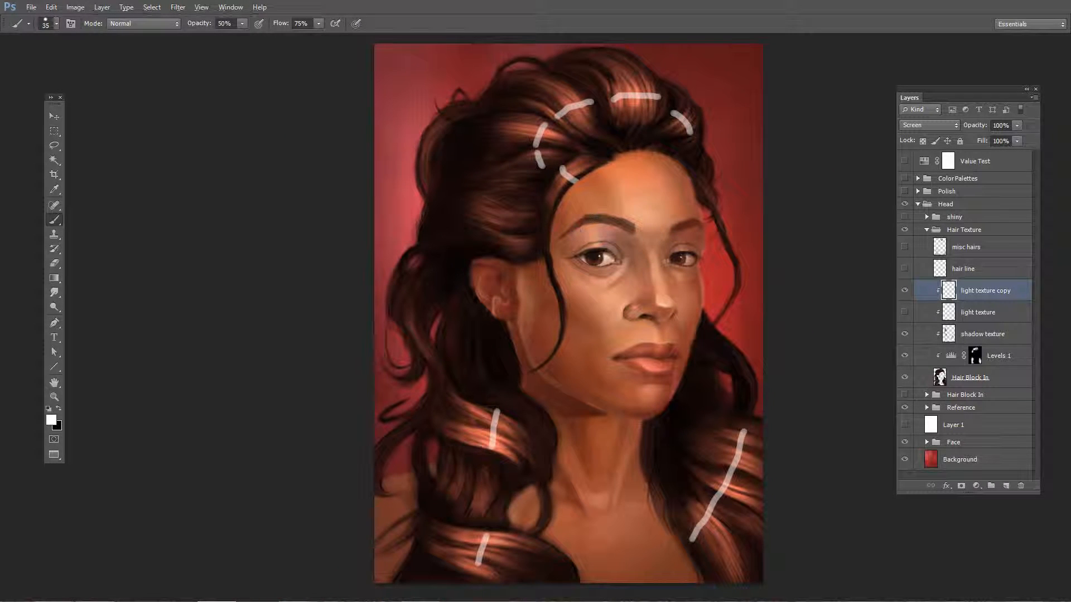
{"action": "key", "text": "Delete"}
{"action": "key", "text": "ctrl+d"}
Review the highlights over the whole portrait, delete the light texture copy layer, and show the original light texture layer.
{"action": "left_click_drag", "start_coordinate": [645, 165], "coordinate": [648, 201]}
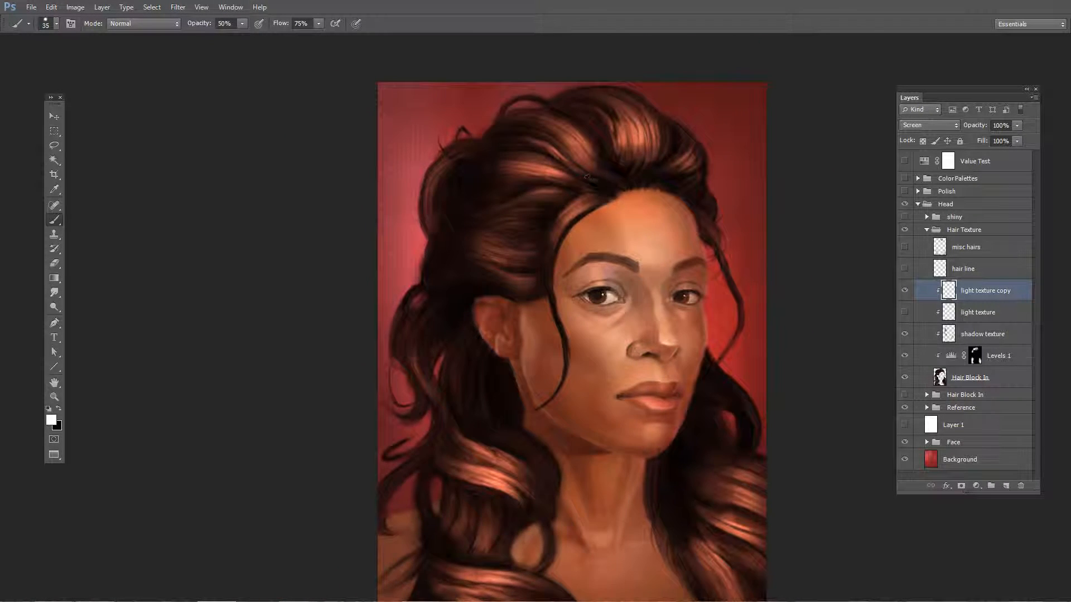
{"action": "scroll", "coordinate": [578, 177], "scroll_direction": "up", "scroll_amount": 4}
{"action": "left_click_drag", "start_coordinate": [601, 400], "coordinate": [614, 296]}
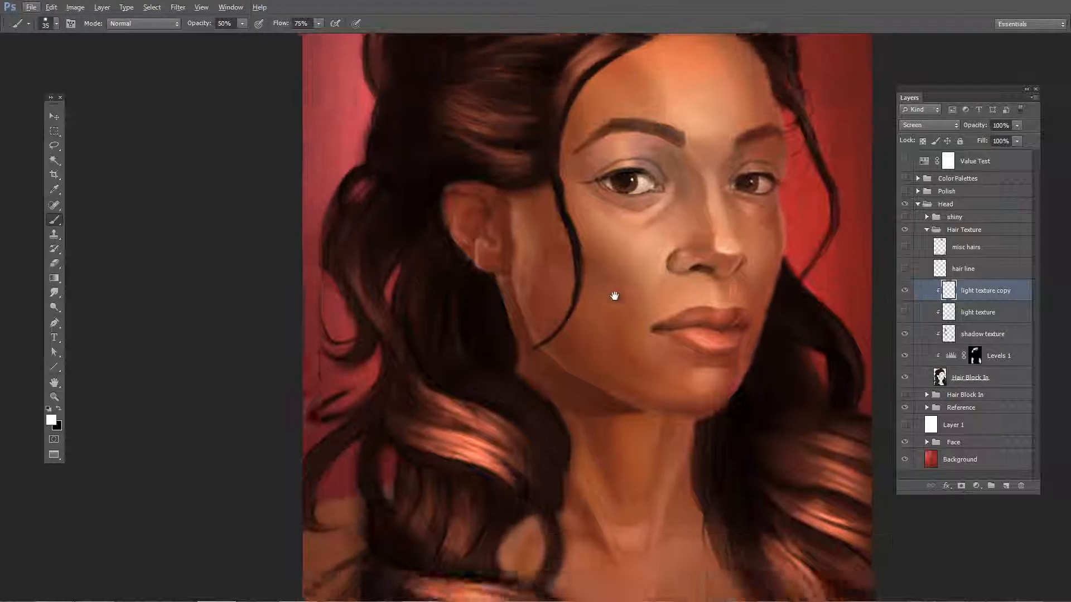
{"action": "scroll", "coordinate": [614, 287], "scroll_direction": "down", "scroll_amount": 2}
{"action": "scroll", "coordinate": [569, 343], "scroll_direction": "down", "scroll_amount": 1}
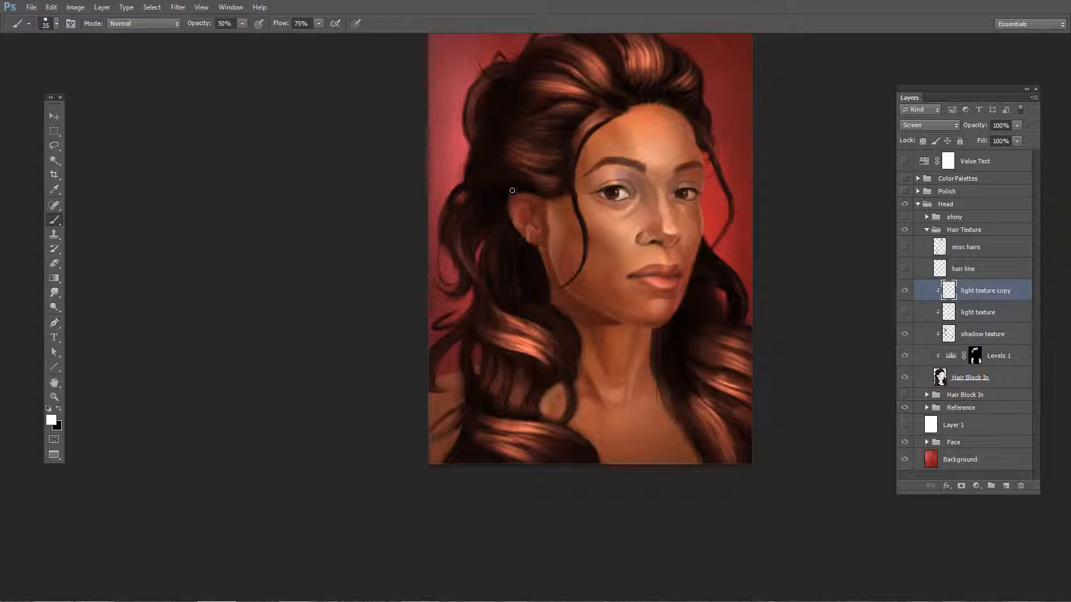
{"action": "left_click_drag", "start_coordinate": [641, 163], "coordinate": [636, 247]}
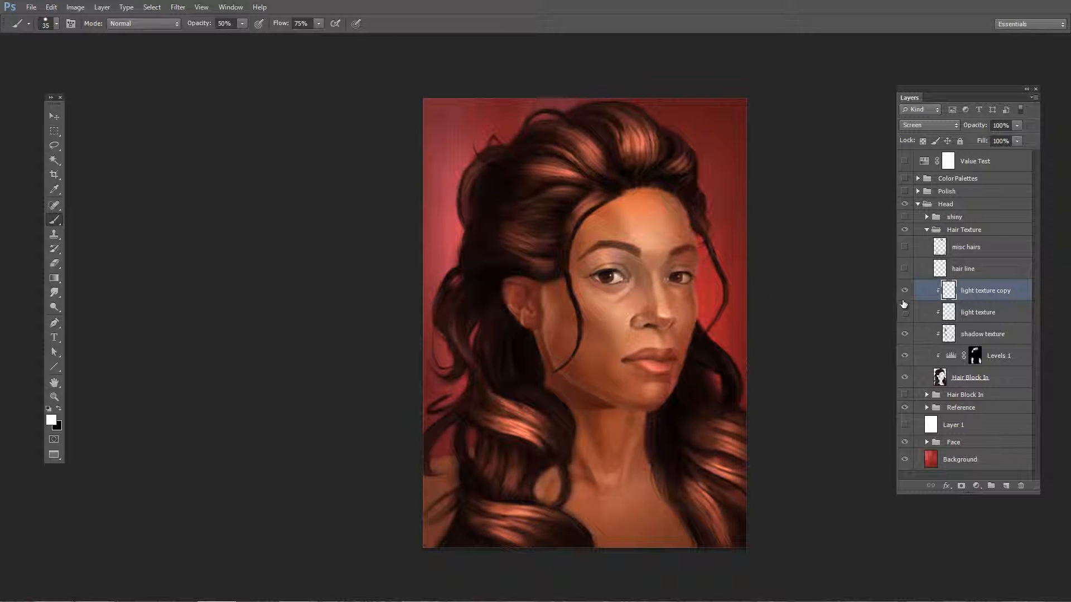
{"action": "key", "text": "Delete"}
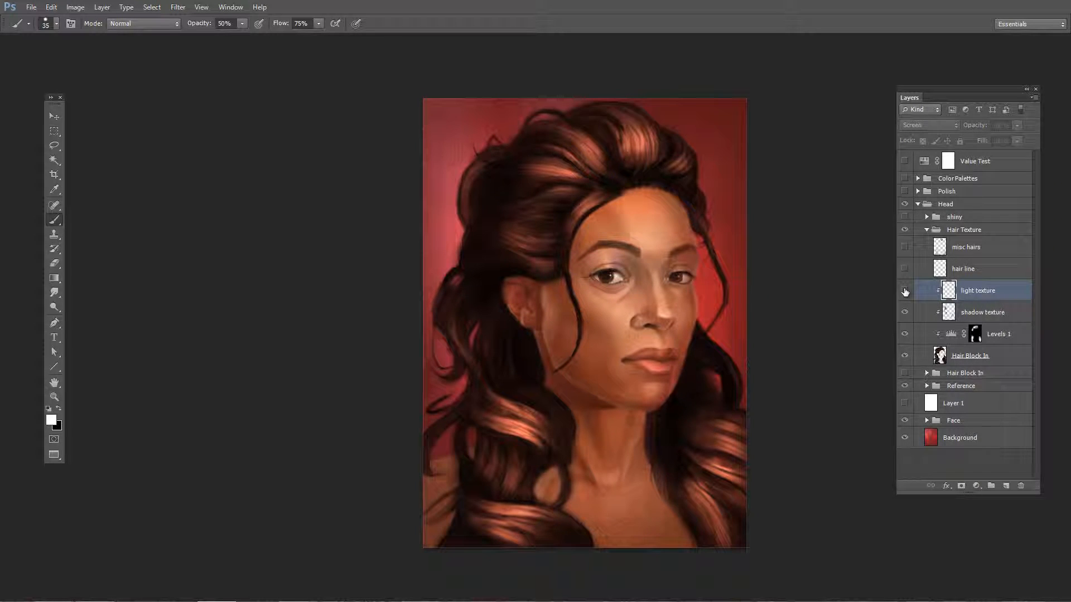
{"action": "left_click_drag", "start_coordinate": [623, 167], "coordinate": [661, 125]}
{"action": "left_click_drag", "start_coordinate": [663, 123], "coordinate": [641, 218]}
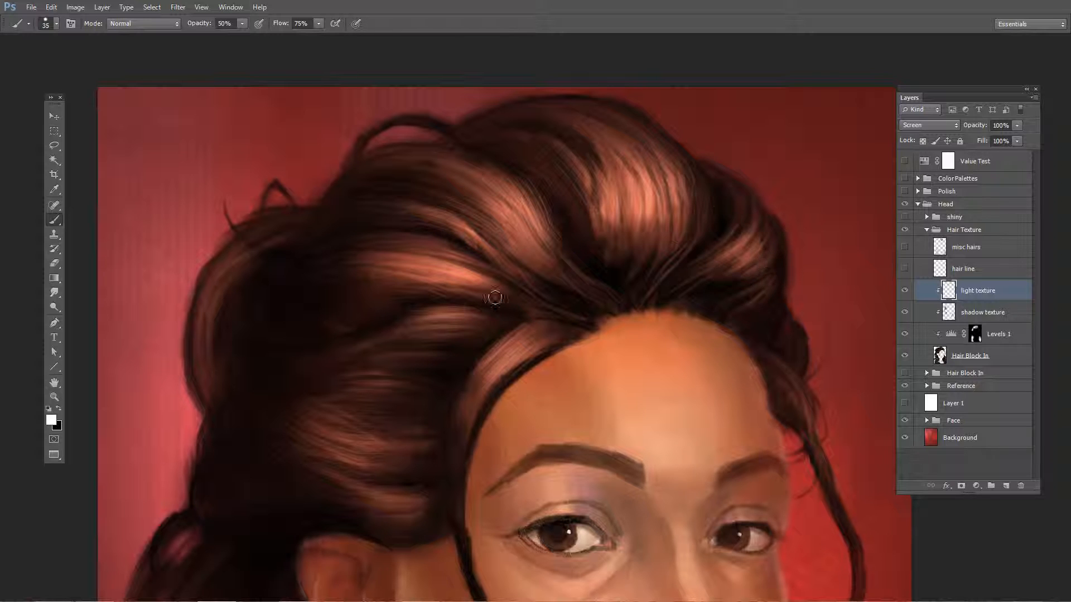
Examine the hair from crown to curls, comparing it with and without the shadow texture layer.
{"action": "left_click", "coordinate": [968, 272]}
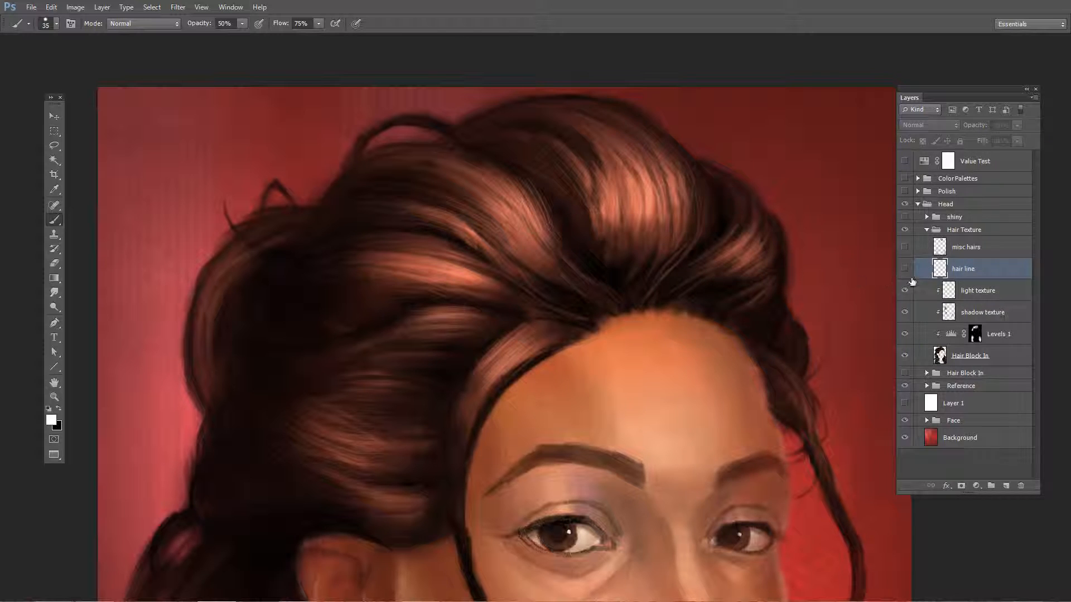
{"action": "left_click_drag", "start_coordinate": [702, 258], "coordinate": [656, 108]}
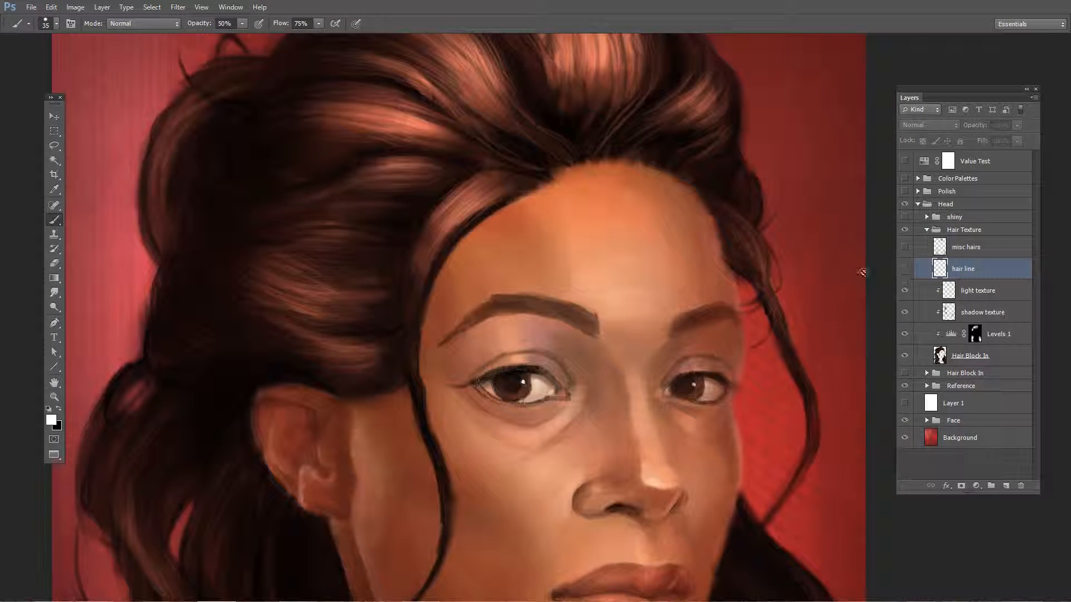
{"action": "left_click_drag", "start_coordinate": [631, 447], "coordinate": [705, 114]}
{"action": "left_click_drag", "start_coordinate": [571, 248], "coordinate": [564, 256]}
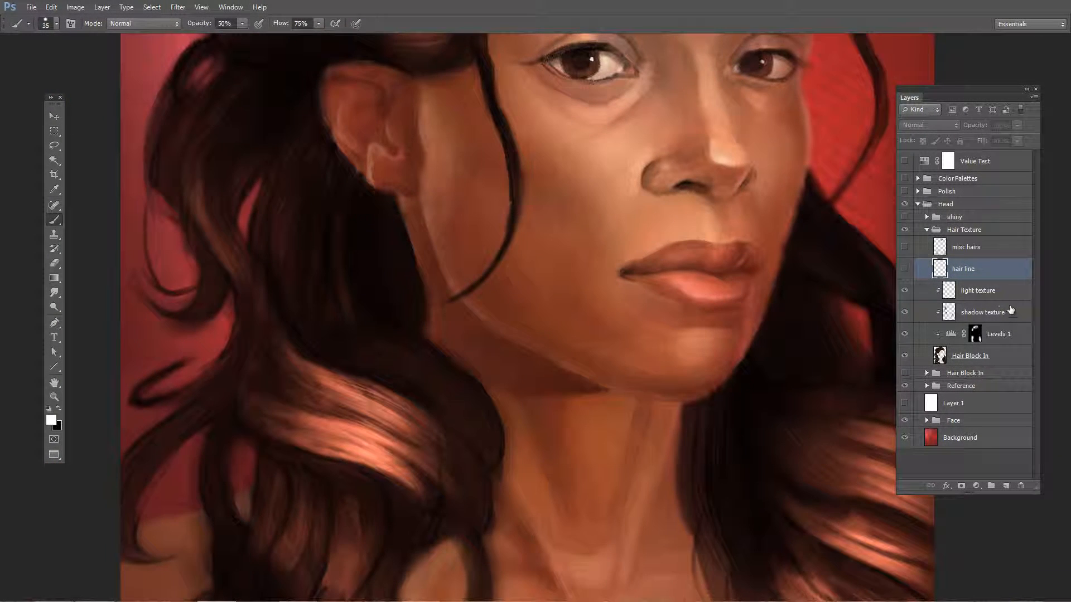
{"action": "left_click", "coordinate": [1010, 310]}
{"action": "left_click", "coordinate": [995, 290]}
{"action": "left_click_drag", "start_coordinate": [778, 415], "coordinate": [709, 272]}
{"action": "left_click", "coordinate": [905, 313]}
{"action": "left_click", "coordinate": [904, 312]}
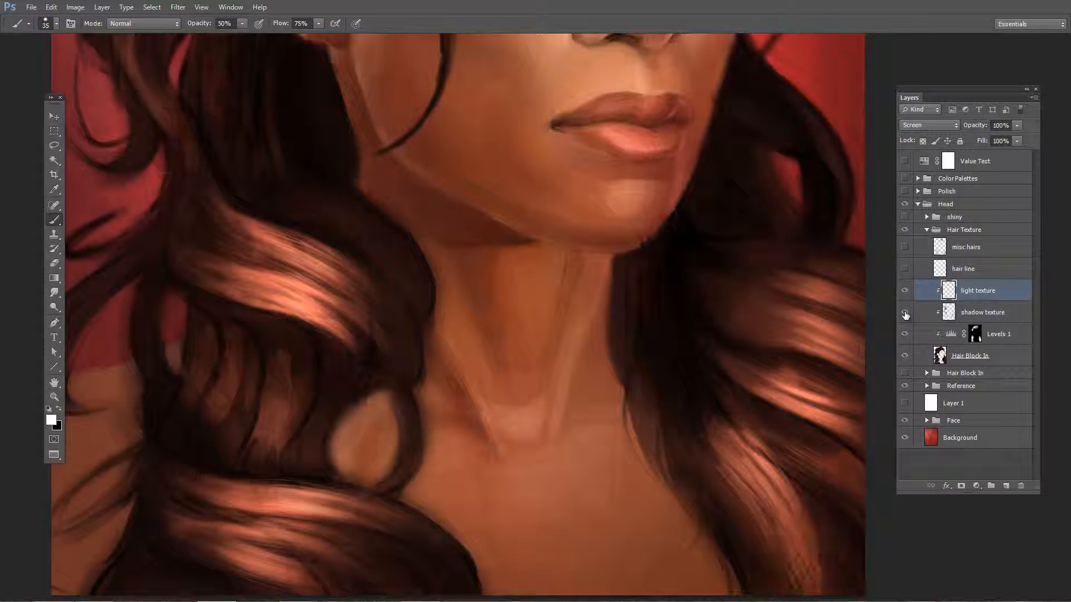
{"action": "left_click", "coordinate": [905, 312]}
{"action": "left_click_drag", "start_coordinate": [534, 291], "coordinate": [644, 456]}
{"action": "left_click_drag", "start_coordinate": [542, 211], "coordinate": [549, 380]}
{"action": "left_click_drag", "start_coordinate": [574, 239], "coordinate": [539, 422]}
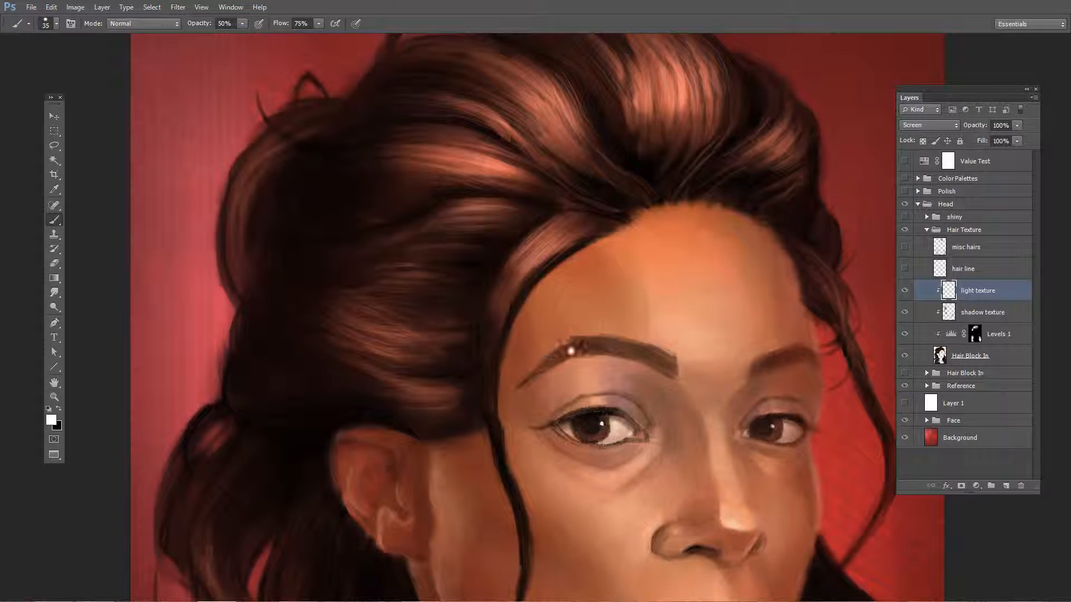
Select the hair line layer and compare the forehead hairline with and without it.
{"action": "left_click", "coordinate": [981, 268]}
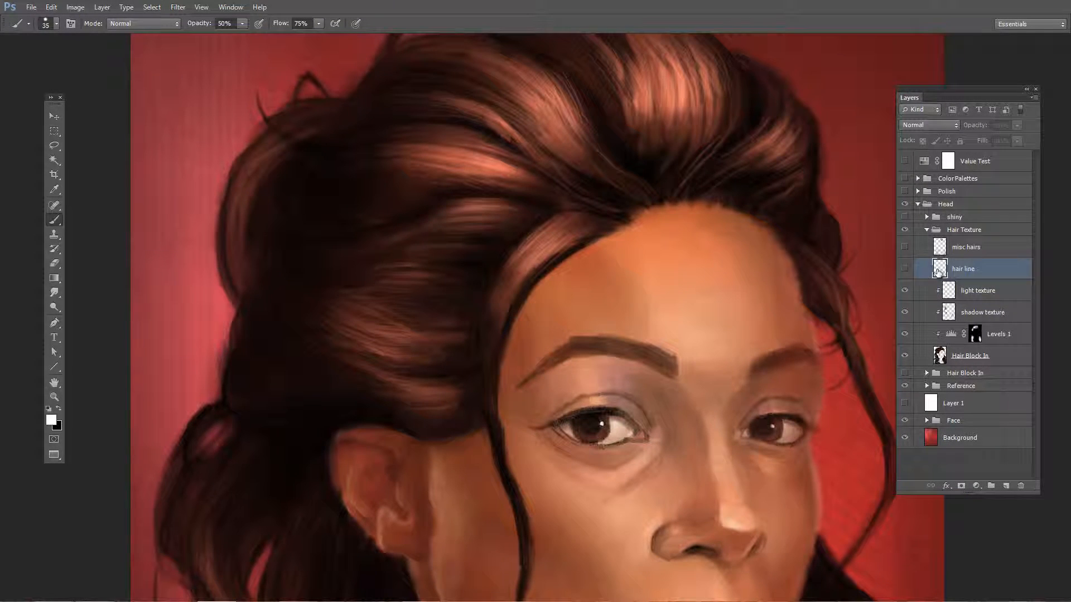
{"action": "left_click", "coordinate": [905, 270]}
{"action": "left_click", "coordinate": [906, 270]}
{"action": "left_click", "coordinate": [905, 270]}
Set up an empty duplicate of the hair line layer and hide the original hair line layer.
{"action": "left_click_drag", "start_coordinate": [827, 220], "coordinate": [786, 236]}
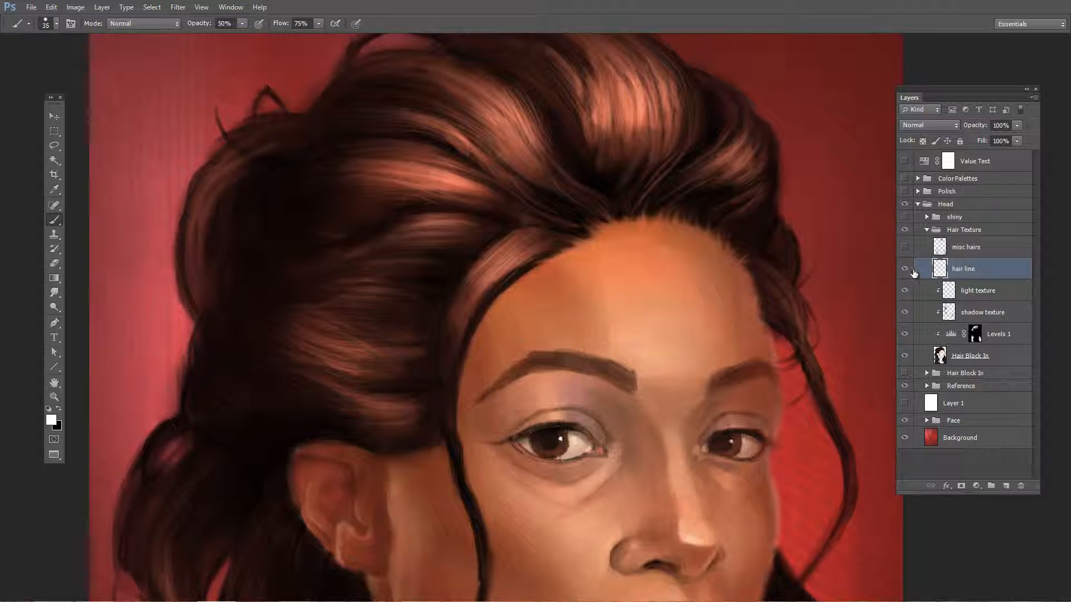
{"action": "key", "text": "ctrl+j"}
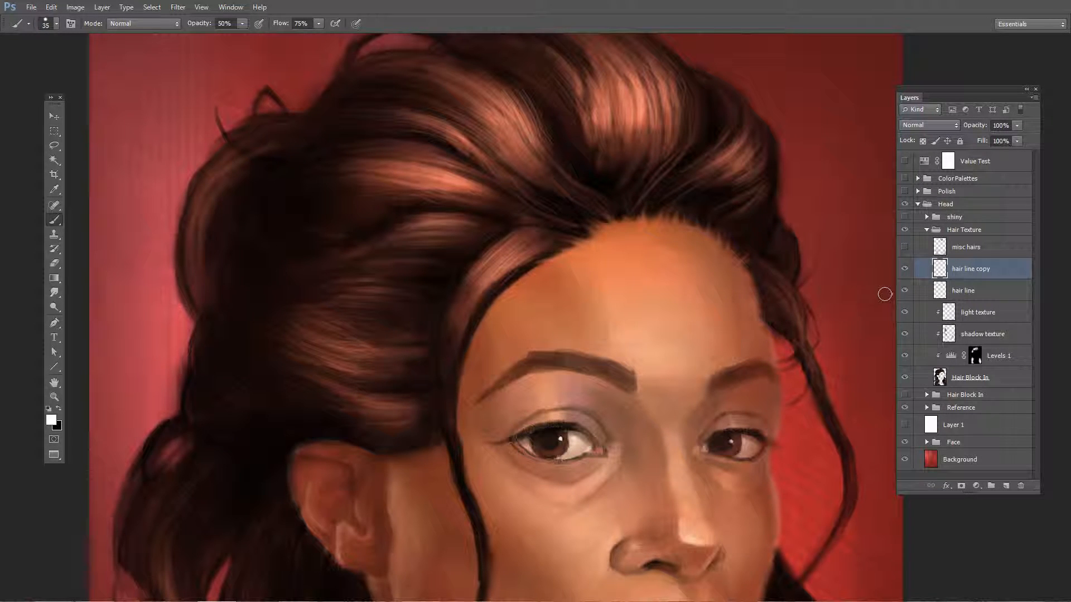
{"action": "left_click", "coordinate": [904, 290]}
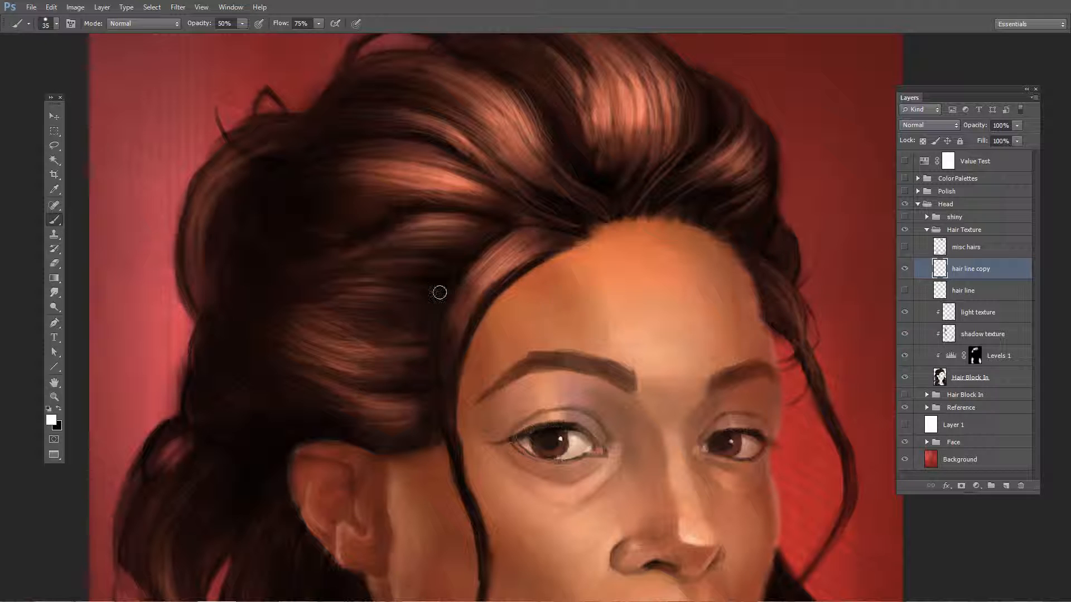
Pull spikes of skin colour up into the hairline using the Smudge tool at 15 px, 70% strength, sampling all layers.
{"action": "left_click", "coordinate": [54, 294]}
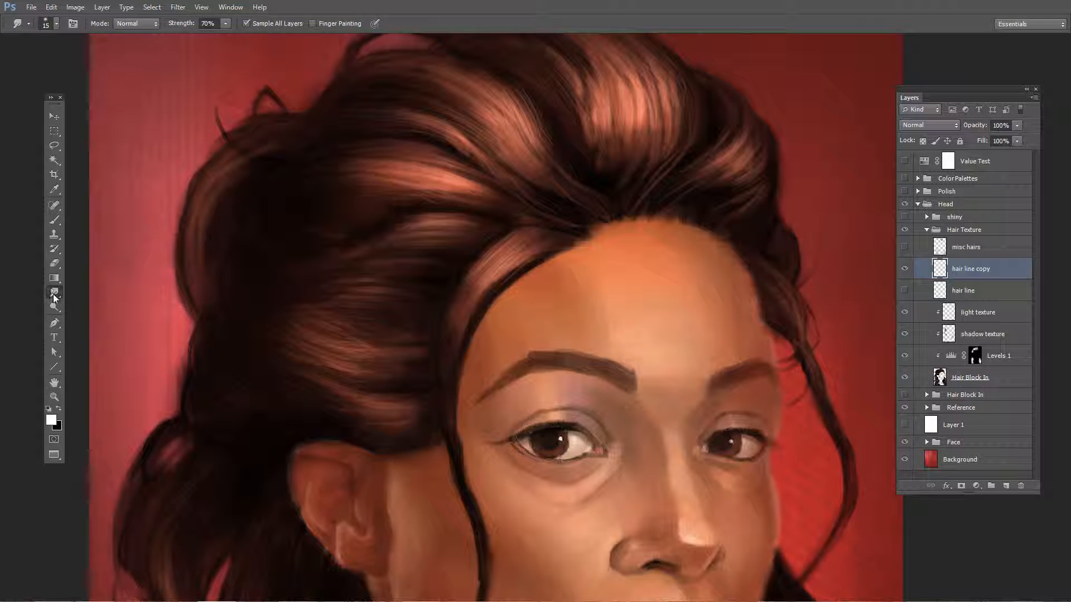
{"action": "left_click", "coordinate": [54, 293]}
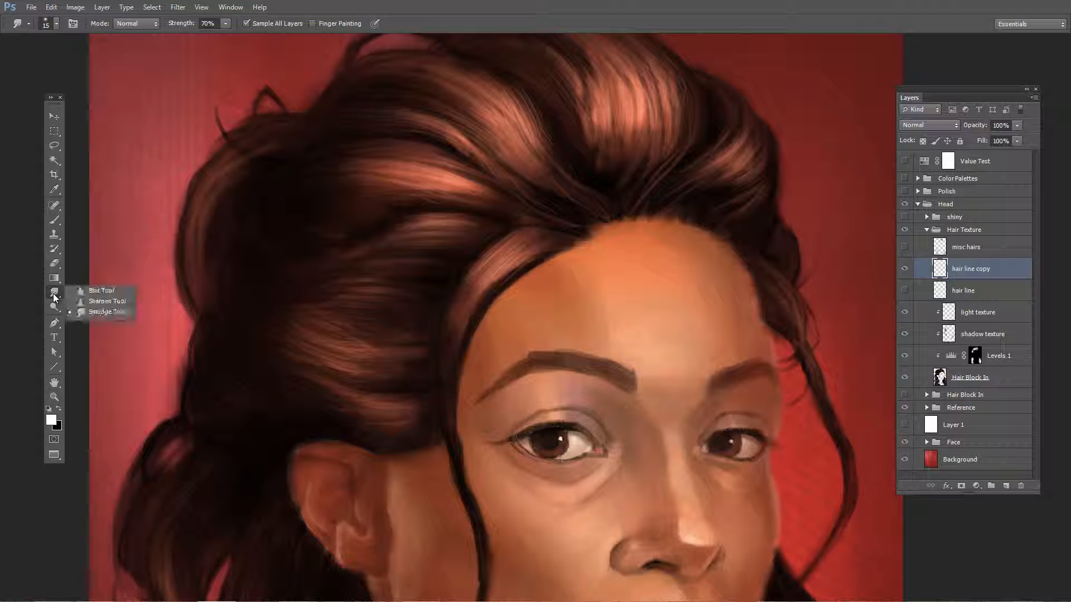
{"action": "left_click", "coordinate": [91, 314]}
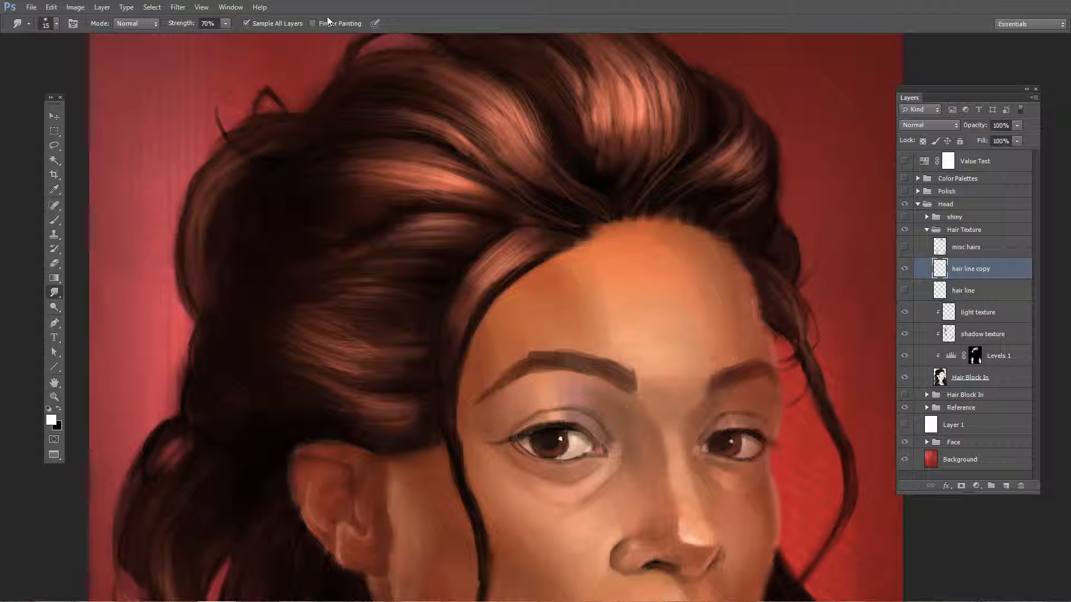
{"action": "left_click_drag", "start_coordinate": [608, 173], "coordinate": [624, 215]}
{"action": "left_click_drag", "start_coordinate": [706, 273], "coordinate": [603, 287]}
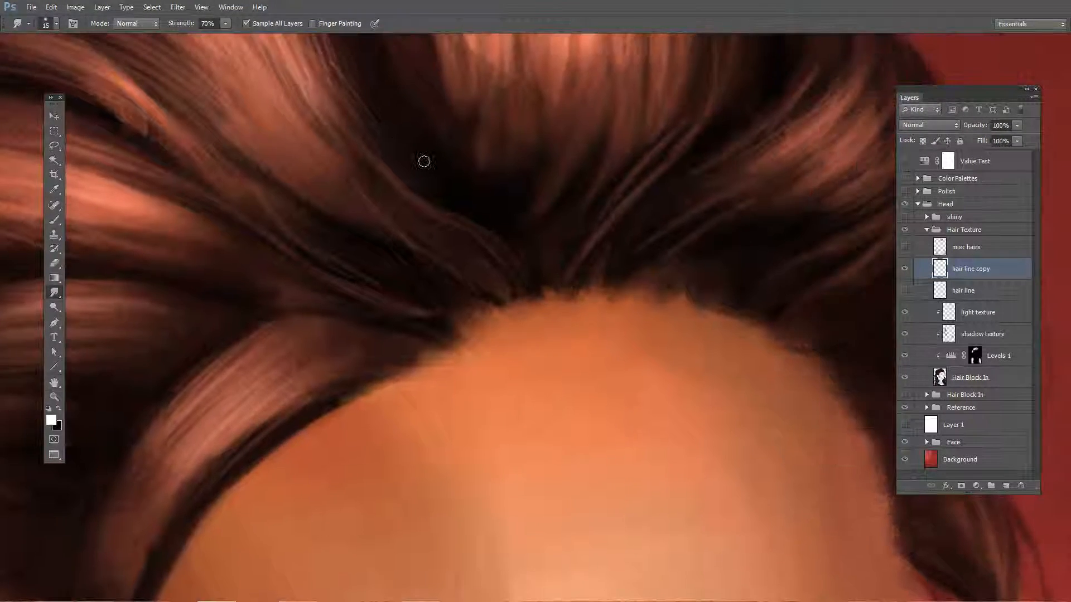
{"action": "left_click_drag", "start_coordinate": [677, 300], "coordinate": [708, 250]}
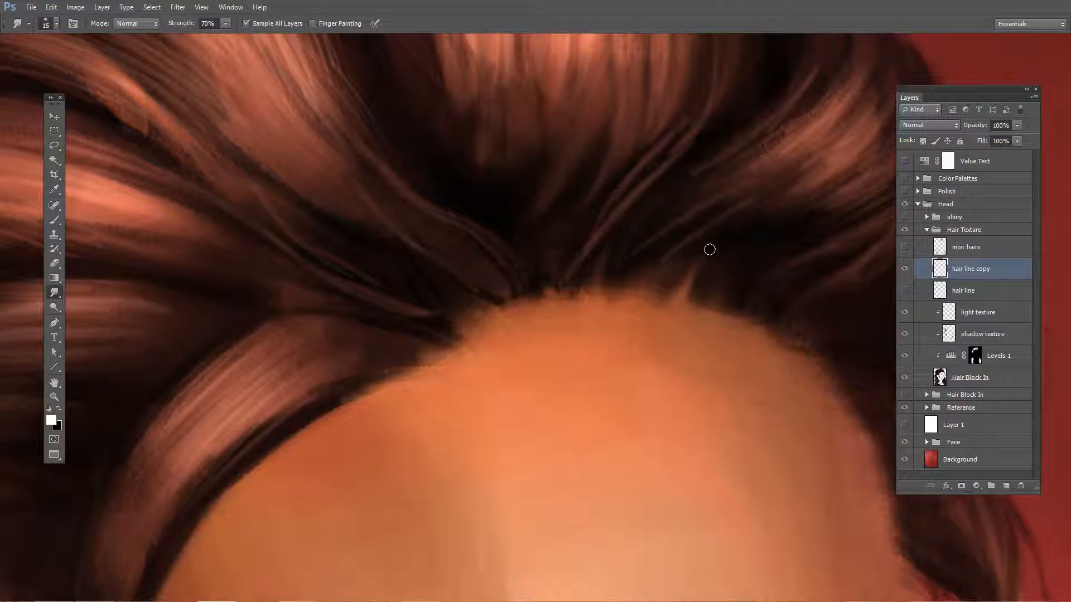
{"action": "left_click_drag", "start_coordinate": [708, 316], "coordinate": [738, 260]}
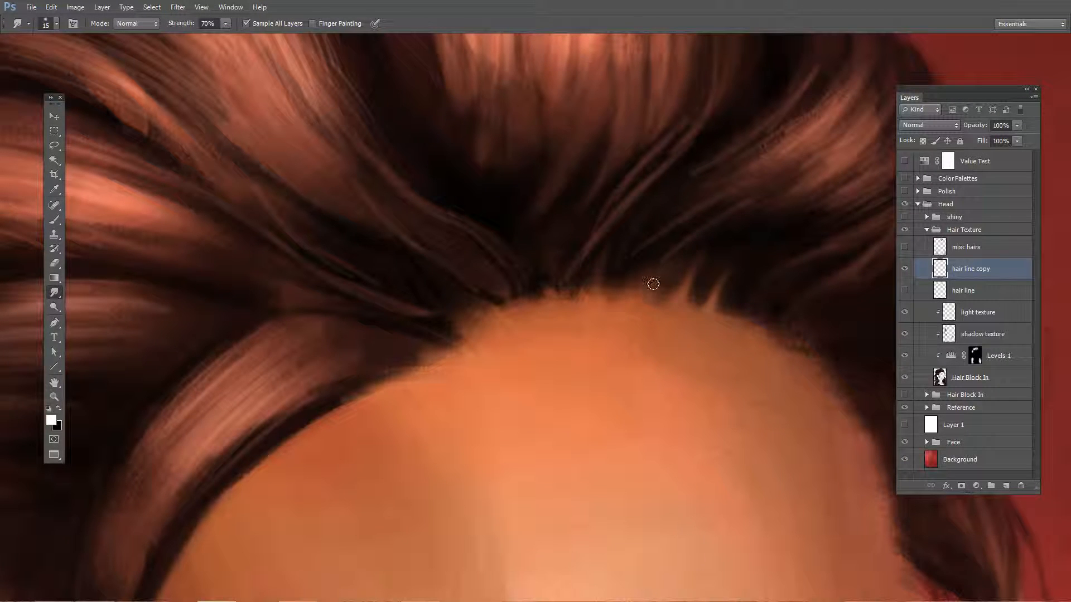
{"action": "left_click_drag", "start_coordinate": [658, 293], "coordinate": [650, 247]}
{"action": "left_click_drag", "start_coordinate": [583, 294], "coordinate": [597, 255]}
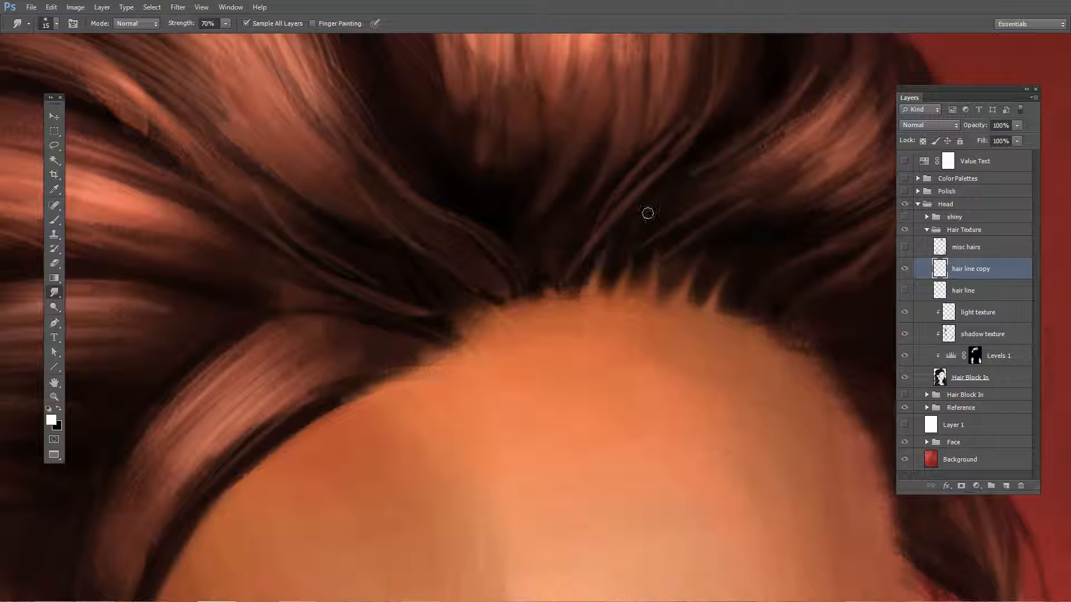
Smudge more skin-coloured spikes up into the dark hair along the middle of the forehead hairline, undoing the stray strokes.
{"action": "mouse_move", "coordinate": [549, 312]}
{"action": "left_mouse_down"}
{"action": "mouse_move", "coordinate": [580, 245]}
{"action": "mouse_move", "coordinate": [571, 325]}
{"action": "left_mouse_up"}
{"action": "left_click_drag", "start_coordinate": [548, 315], "coordinate": [550, 240]}
{"action": "key", "text": "ctrl+alt+z"}
{"action": "key", "text": "ctrl+alt+z"}
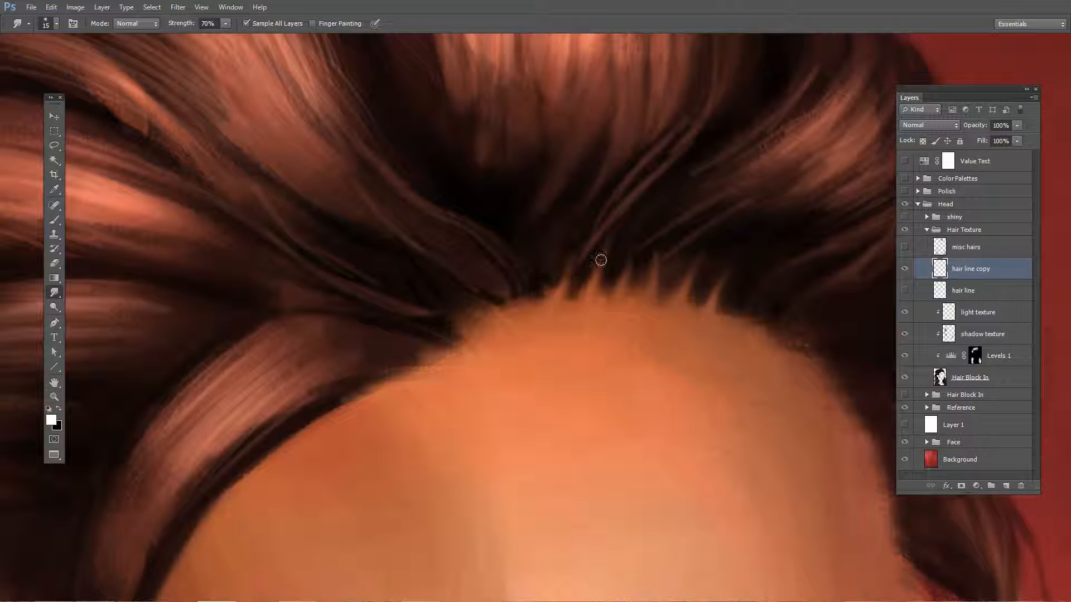
{"action": "left_click_drag", "start_coordinate": [585, 262], "coordinate": [570, 354]}
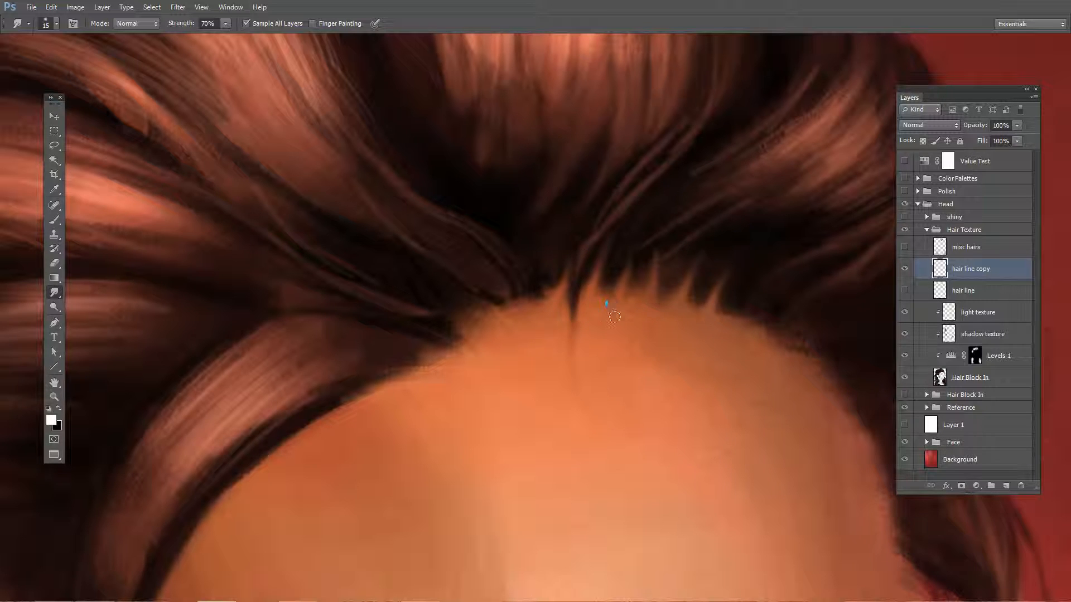
{"action": "key", "text": "ctrl+alt+z"}
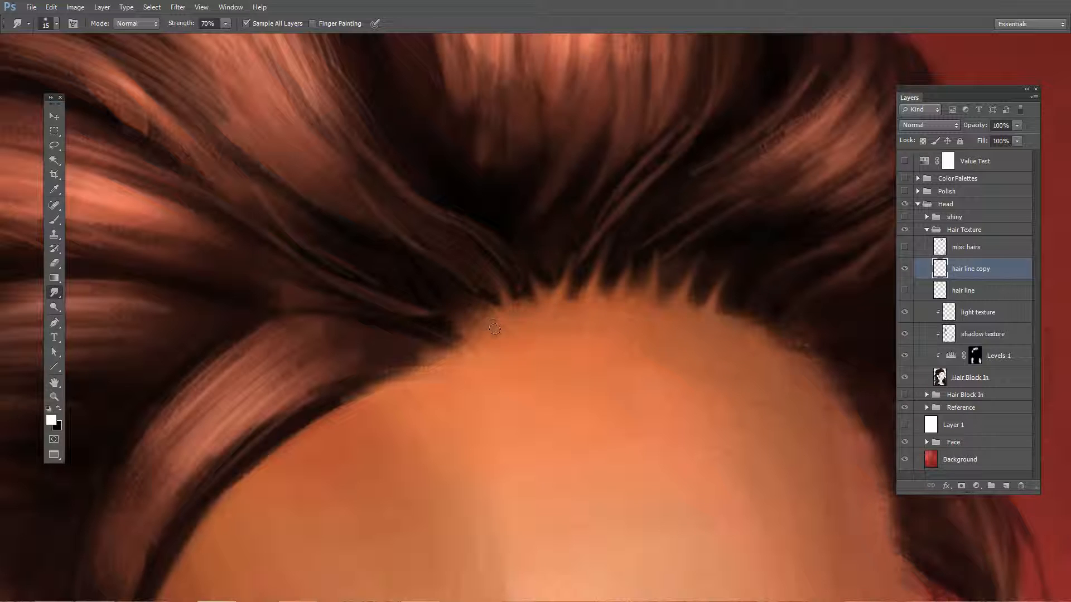
{"action": "scroll", "coordinate": [711, 282], "scroll_direction": "down", "scroll_amount": 4}
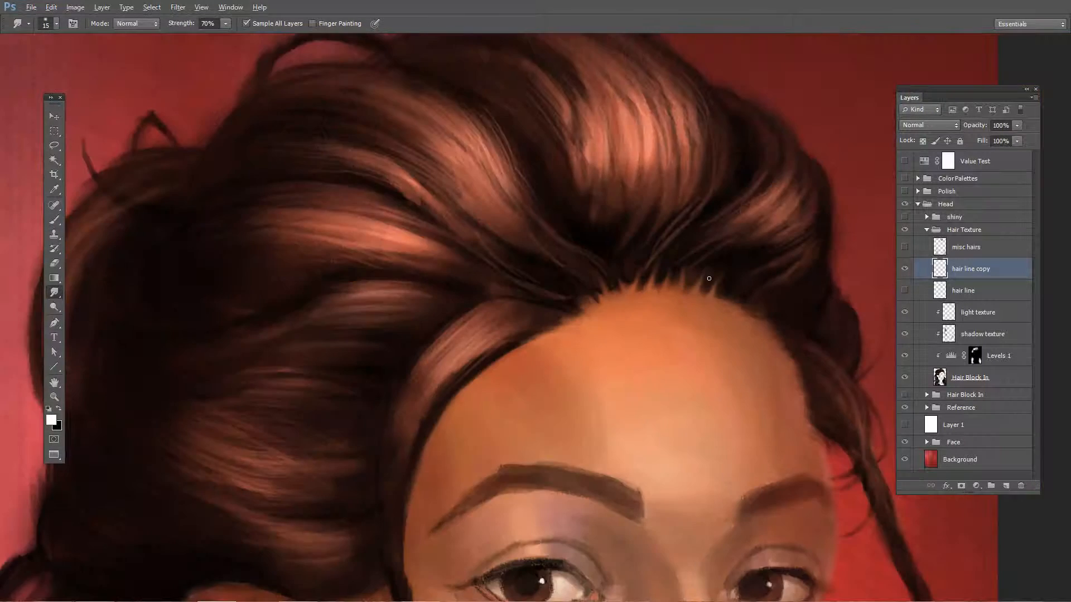
{"action": "left_click_drag", "start_coordinate": [709, 278], "coordinate": [679, 272]}
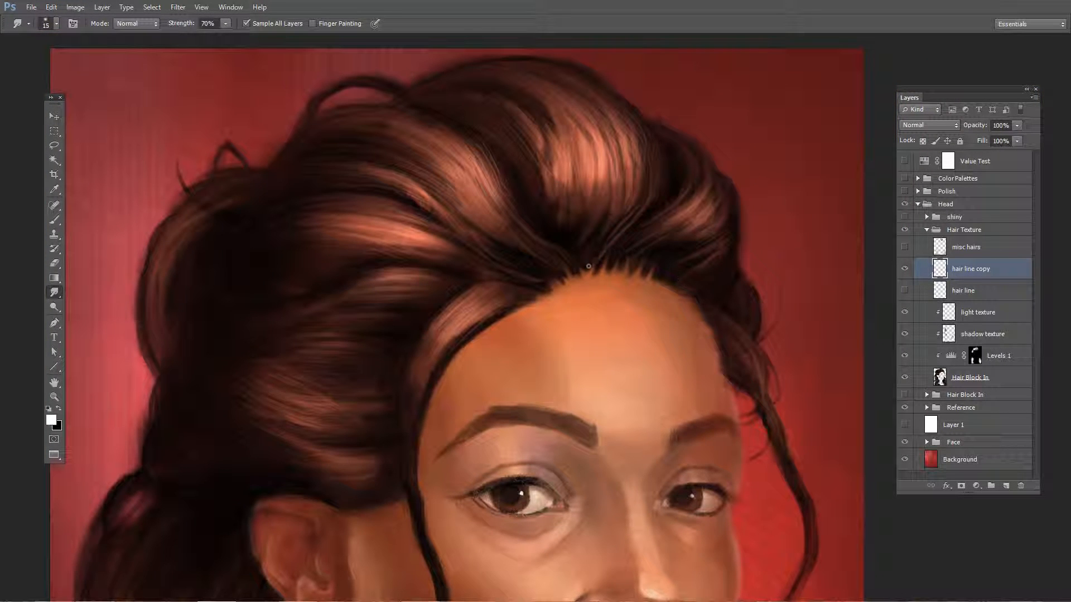
{"action": "left_click_drag", "start_coordinate": [589, 266], "coordinate": [595, 275]}
Fade the smudged hairline spikes with the Eraser at 30% opacity and 300 px size.
{"action": "key", "text": "e"}
{"action": "key", "text": "3"}
{"action": "mouse_move", "coordinate": [638, 258]}
{"action": "left_mouse_down"}
{"action": "mouse_move", "coordinate": [604, 270]}
{"action": "mouse_move", "coordinate": [657, 265]}
{"action": "mouse_move", "coordinate": [605, 261]}
{"action": "mouse_move", "coordinate": [572, 290]}
{"action": "left_mouse_up"}
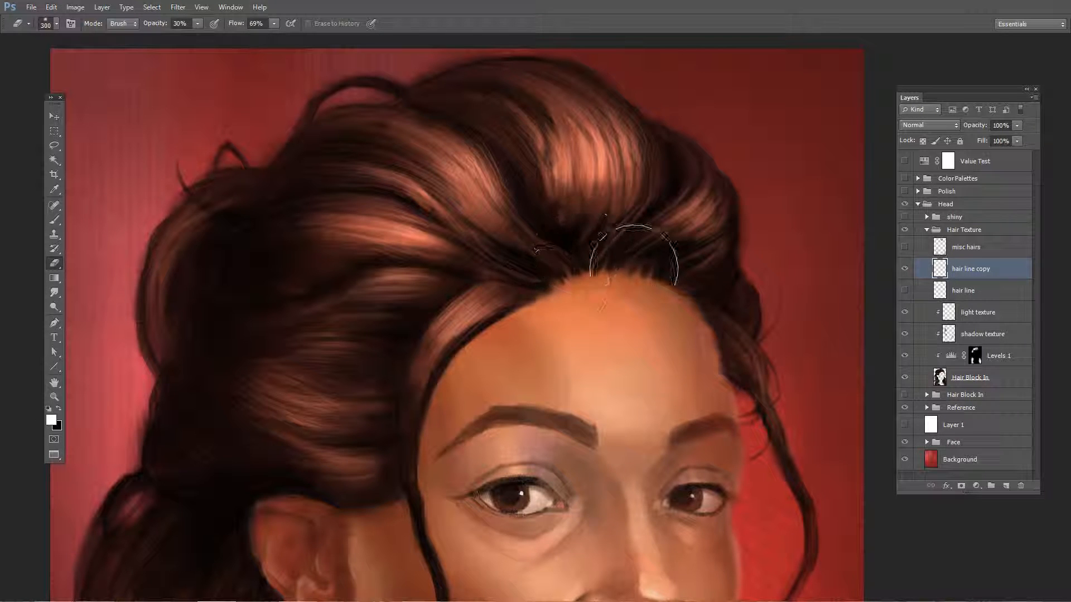
Delete the hair line copy layer and turn the original hair line layer back on.
{"action": "left_click", "coordinate": [904, 271]}
{"action": "left_click", "coordinate": [904, 290]}
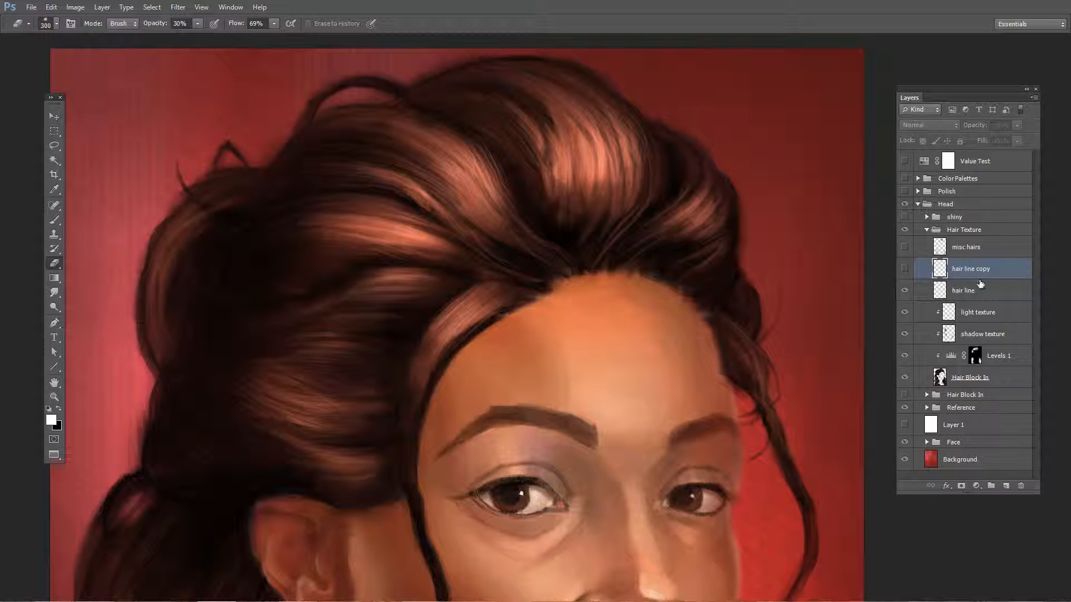
{"action": "key", "text": "Delete"}
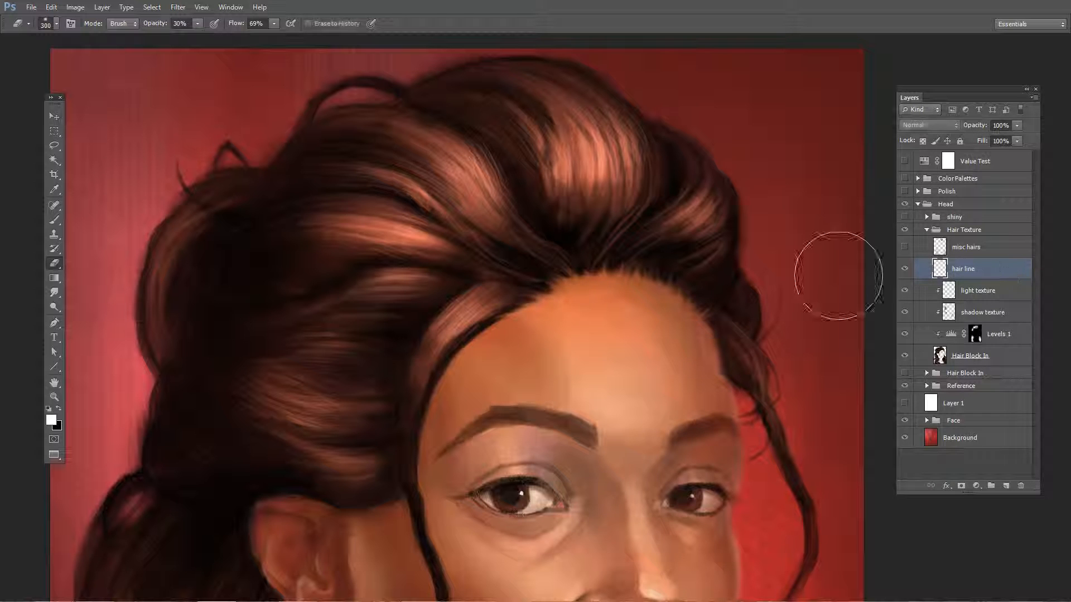
Try a hard-edged hairline by filling a lassoed area above the forehead with black, undo the fill and clear the selection.
{"action": "left_click_drag", "start_coordinate": [676, 325], "coordinate": [687, 266]}
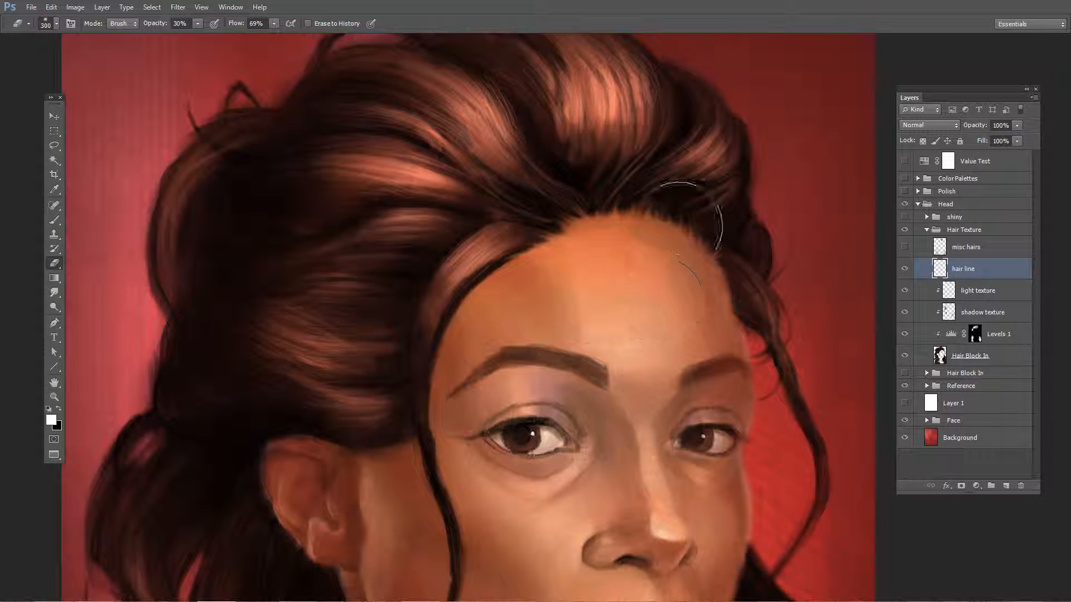
{"action": "key", "text": "l"}
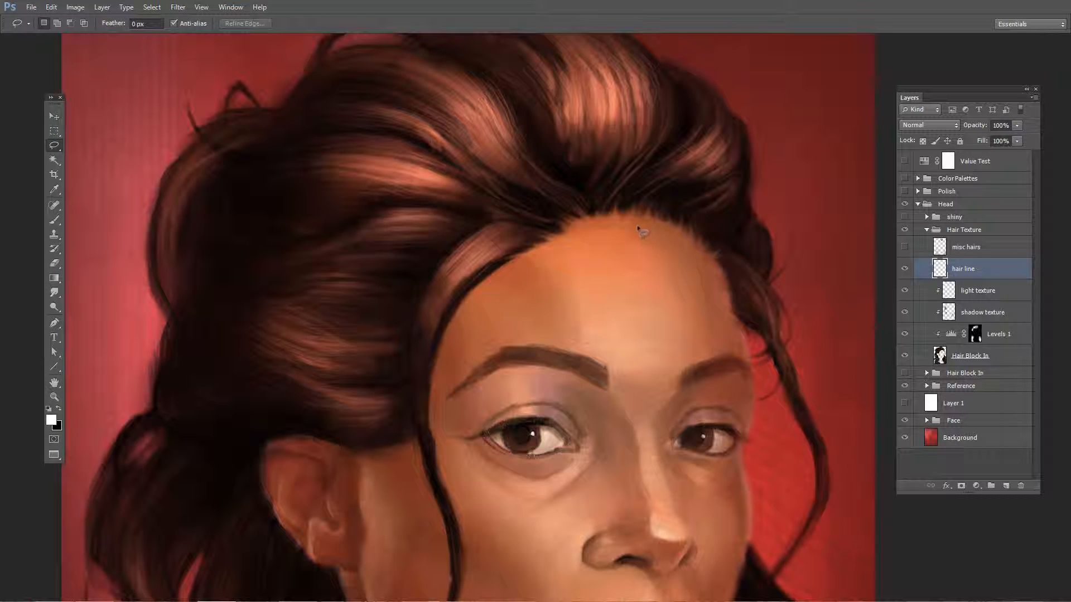
{"action": "mouse_move", "coordinate": [512, 219]}
{"action": "left_mouse_down"}
{"action": "mouse_move", "coordinate": [665, 146]}
{"action": "mouse_move", "coordinate": [707, 232]}
{"action": "left_mouse_up"}
{"action": "key", "text": "ctrl+BackSpace"}
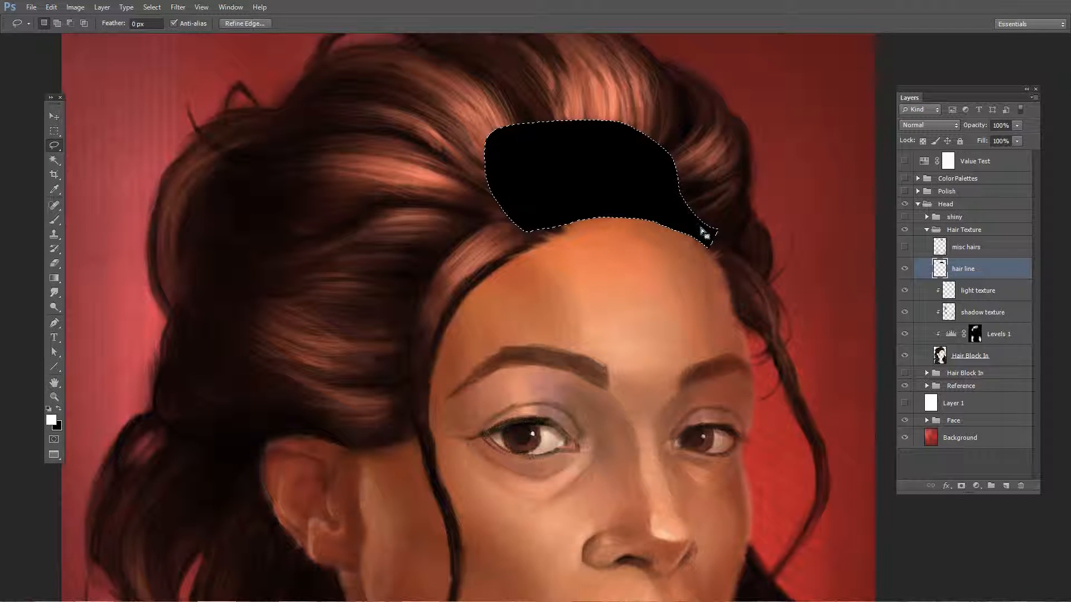
{"action": "key", "text": "ctrl+z"}
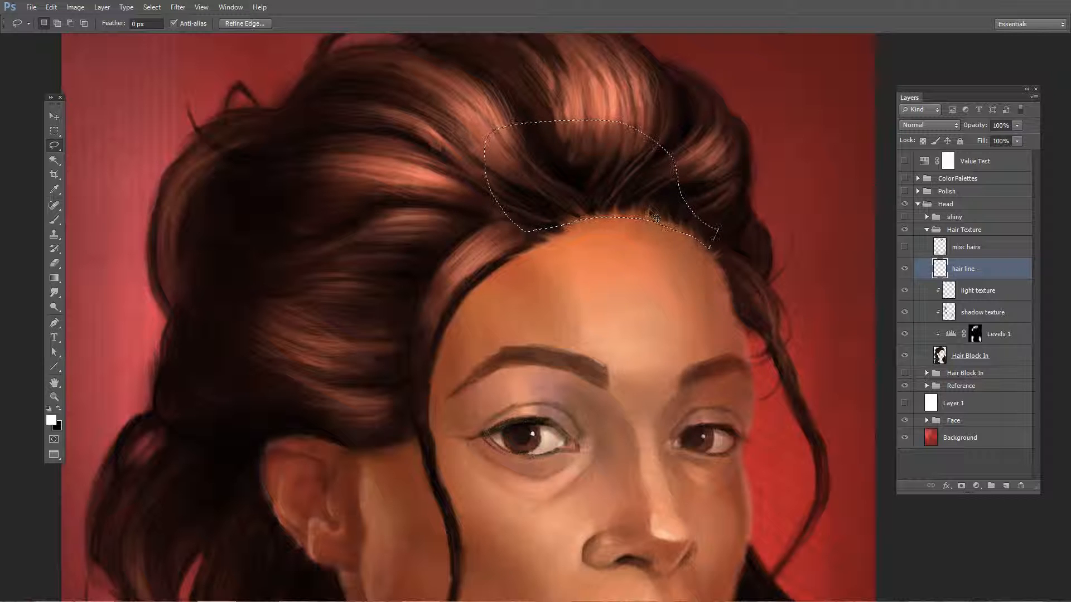
{"action": "key", "text": "ctrl+d"}
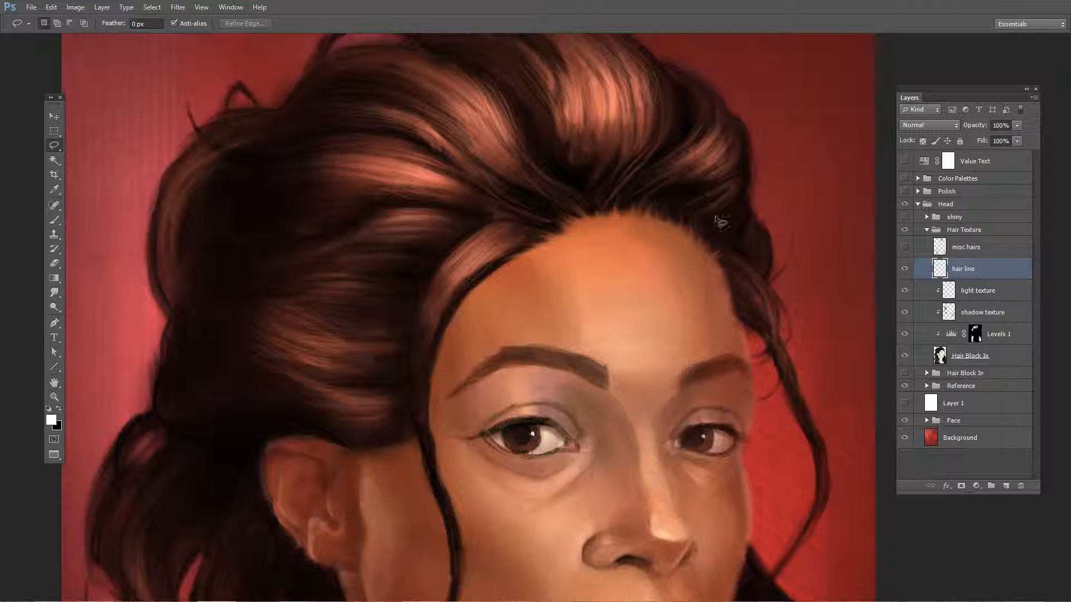
Select the misc hairs layer, turn it on and compare the portrait with and without it.
{"action": "left_click_drag", "start_coordinate": [593, 228], "coordinate": [607, 324]}
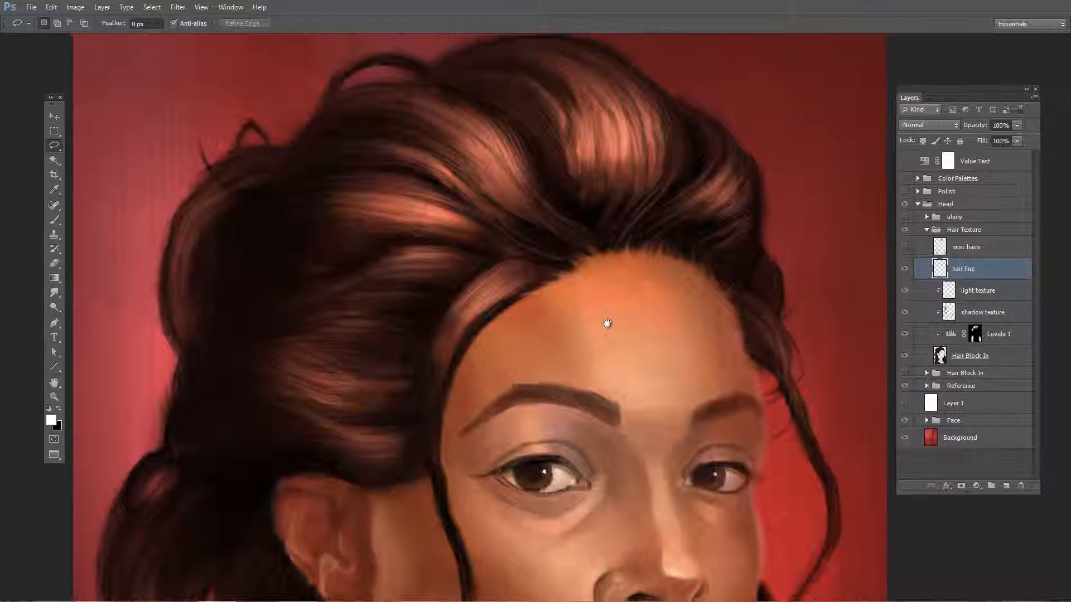
{"action": "left_click", "coordinate": [974, 251]}
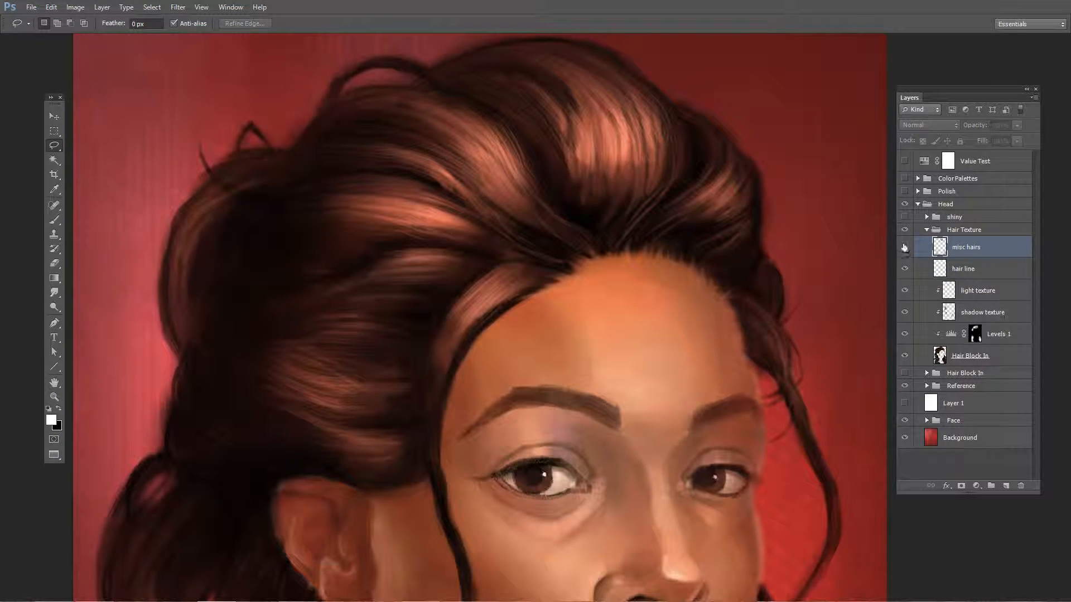
{"action": "left_click_drag", "start_coordinate": [756, 243], "coordinate": [710, 244]}
{"action": "left_click_drag", "start_coordinate": [709, 244], "coordinate": [699, 210]}
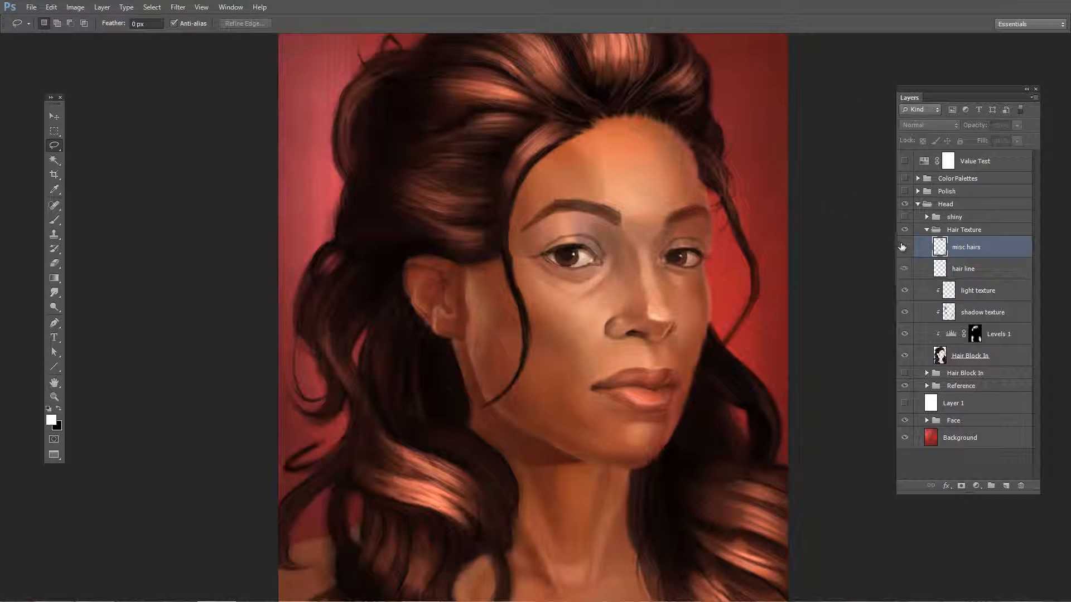
{"action": "left_click", "coordinate": [905, 248]}
{"action": "left_click", "coordinate": [905, 248]}
{"action": "left_click", "coordinate": [905, 249]}
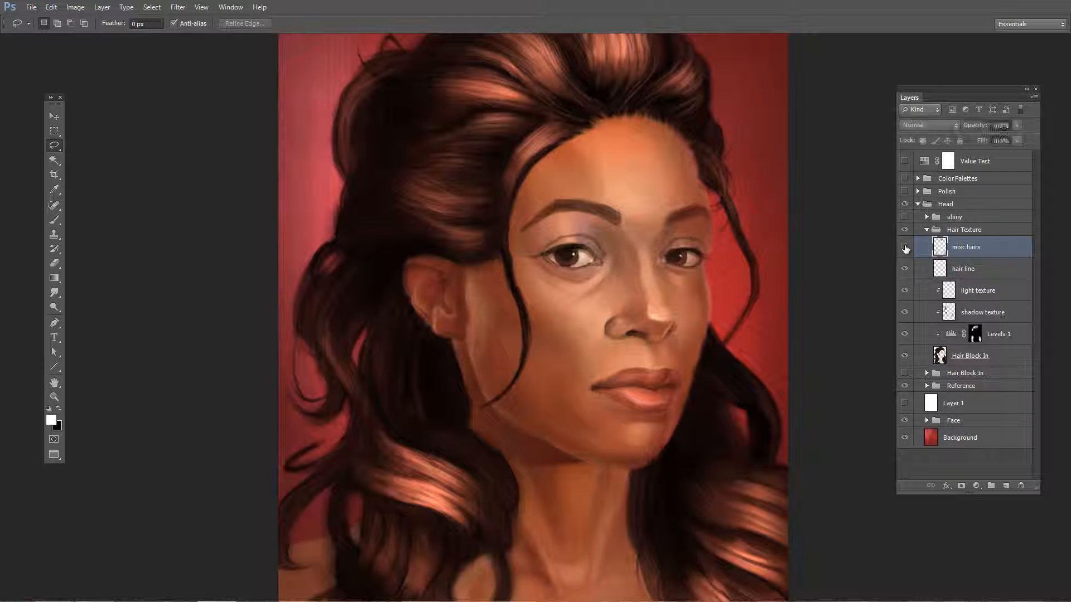
Compare the face and the whole portrait with and without the misc hairs layer.
{"action": "scroll", "coordinate": [588, 190], "scroll_direction": "up", "scroll_amount": 4}
{"action": "left_click_drag", "start_coordinate": [654, 265], "coordinate": [468, 221]}
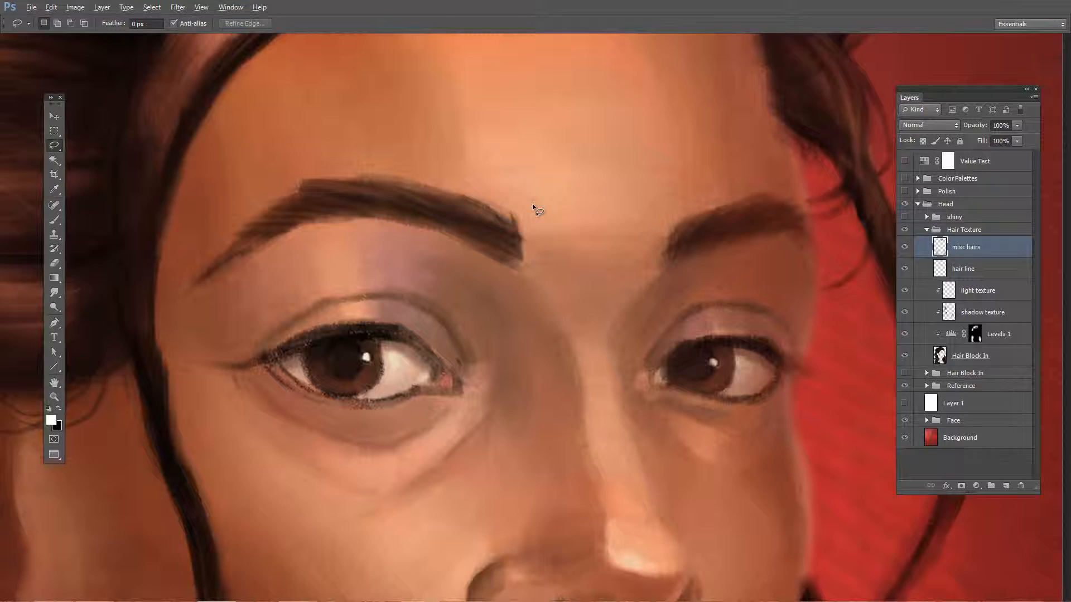
{"action": "scroll", "coordinate": [533, 206], "scroll_direction": "down", "scroll_amount": 4}
{"action": "left_click_drag", "start_coordinate": [551, 279], "coordinate": [550, 253]}
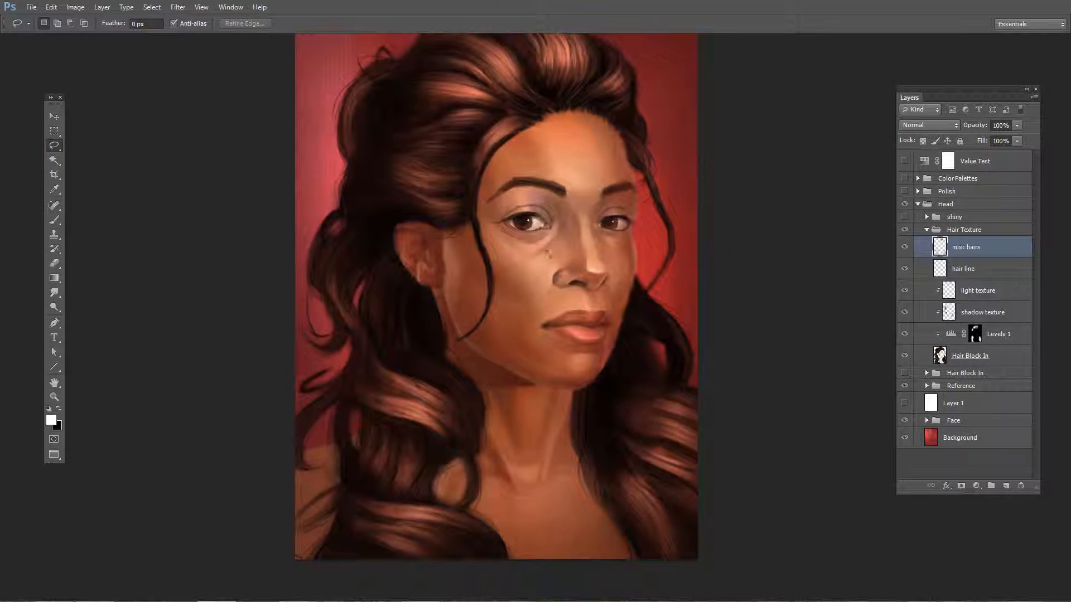
{"action": "scroll", "coordinate": [538, 195], "scroll_direction": "up", "scroll_amount": 4}
{"action": "scroll", "coordinate": [640, 230], "scroll_direction": "down", "scroll_amount": 4}
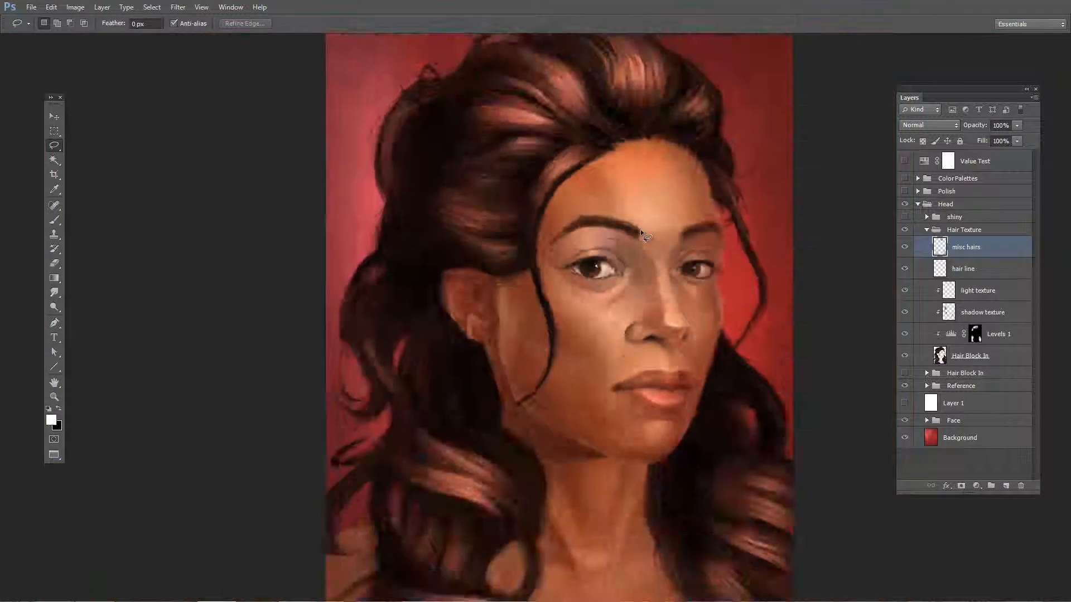
{"action": "left_click", "coordinate": [904, 247]}
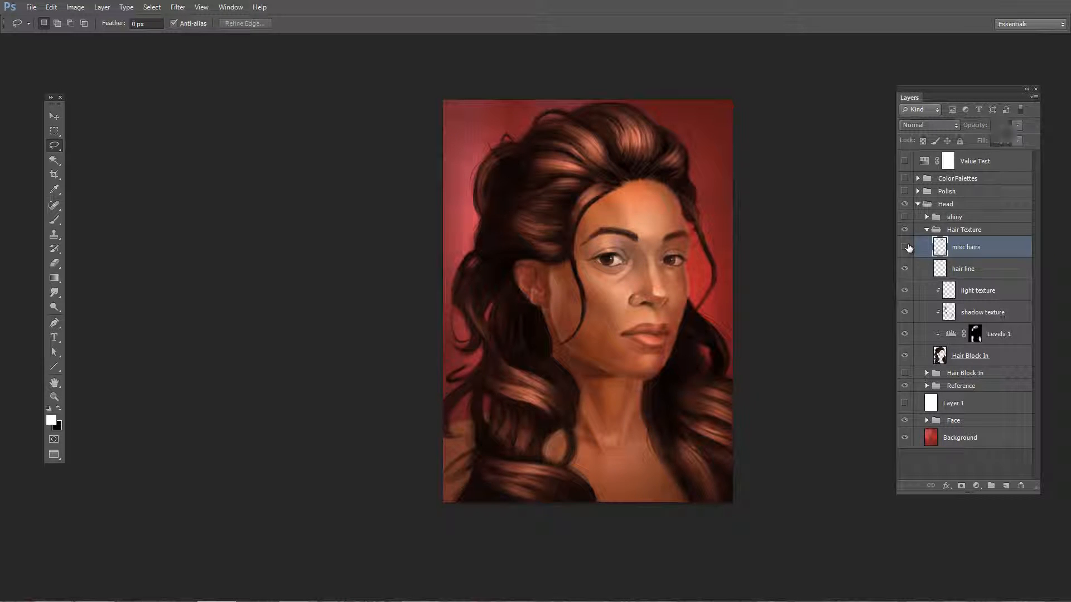
{"action": "left_click", "coordinate": [904, 247]}
{"action": "left_click", "coordinate": [904, 247]}
{"action": "left_click", "coordinate": [904, 247]}
{"action": "left_click", "coordinate": [904, 247]}
{"action": "left_click", "coordinate": [904, 247]}
{"action": "left_click", "coordinate": [906, 247]}
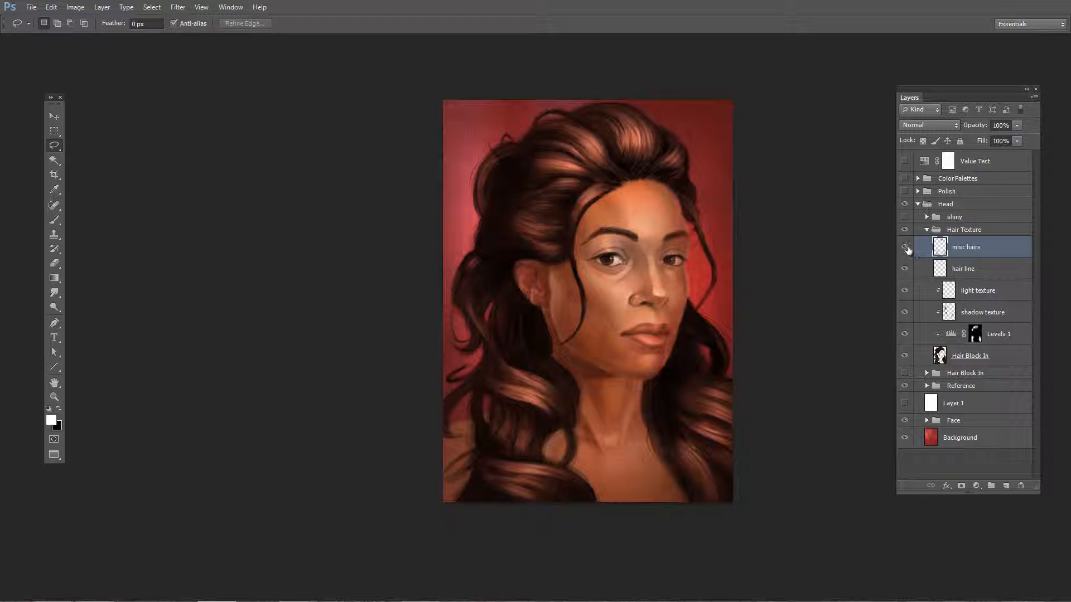
{"action": "left_click", "coordinate": [904, 247]}
{"action": "left_click", "coordinate": [904, 247]}
{"action": "left_click", "coordinate": [905, 249]}
{"action": "left_click", "coordinate": [905, 248]}
Examine the curls beside the neck up close with the misc hairs layer off and on.
{"action": "left_click_drag", "start_coordinate": [496, 365], "coordinate": [514, 239]}
{"action": "left_click", "coordinate": [904, 247]}
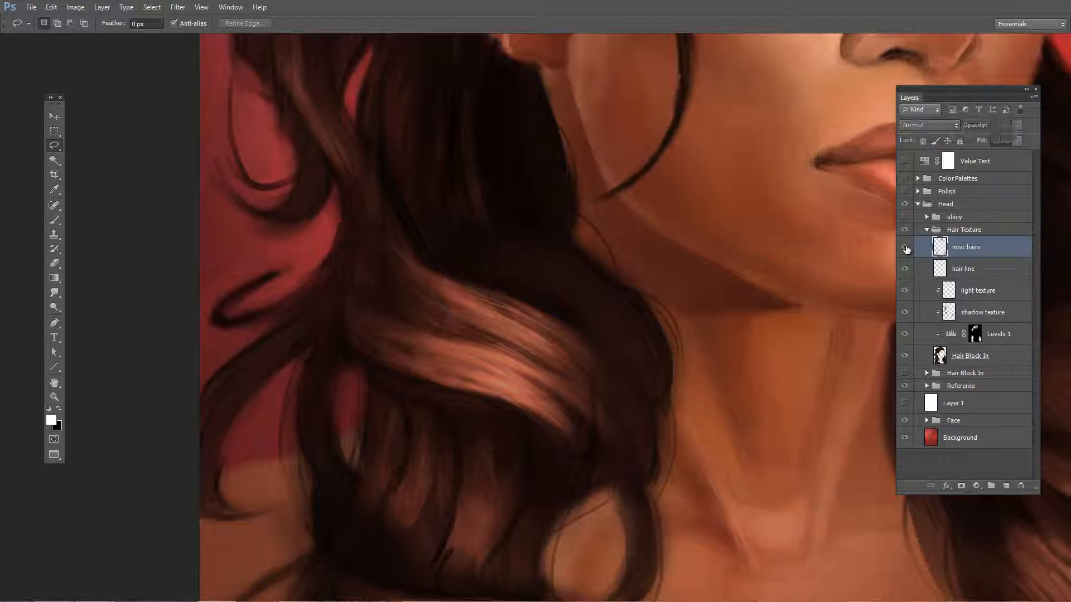
{"action": "left_click", "coordinate": [904, 247]}
{"action": "left_click", "coordinate": [904, 247]}
{"action": "left_click", "coordinate": [905, 248]}
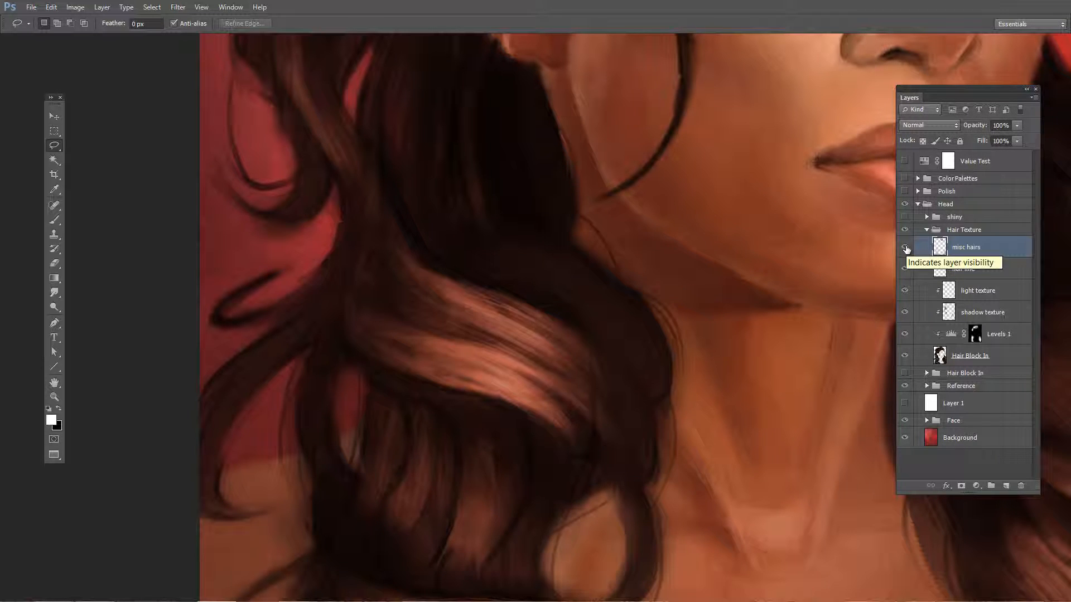
{"action": "left_click", "coordinate": [905, 248]}
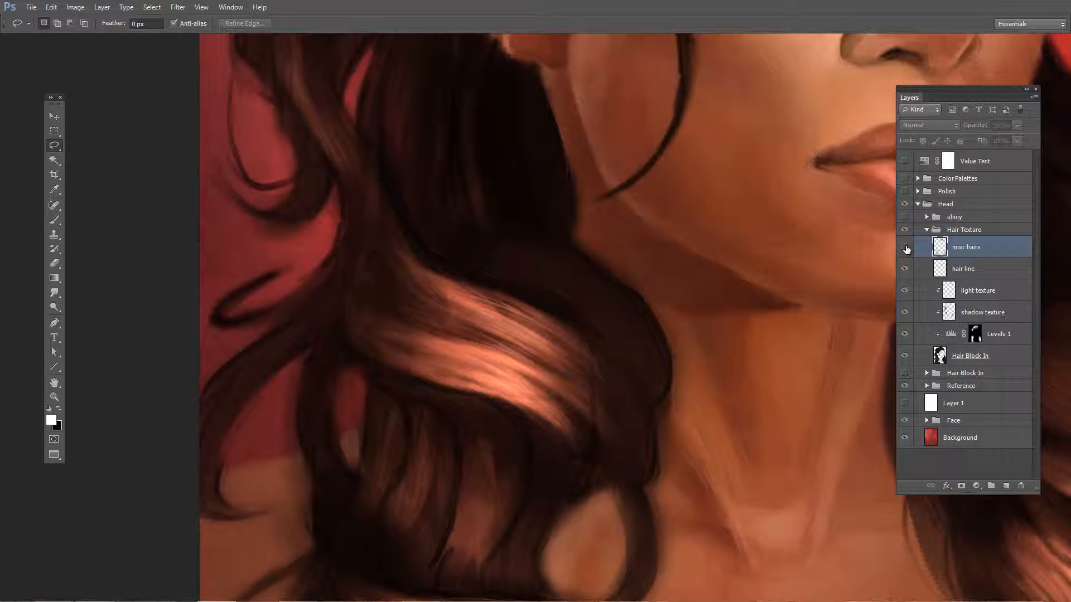
{"action": "left_click", "coordinate": [905, 248]}
{"action": "left_click", "coordinate": [905, 248]}
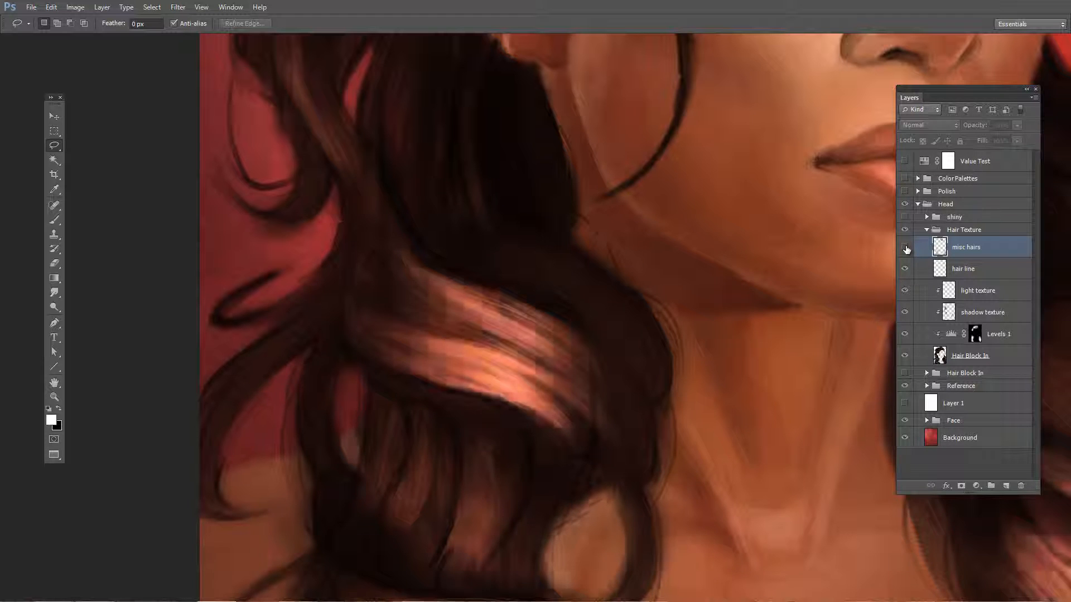
{"action": "left_click", "coordinate": [905, 248]}
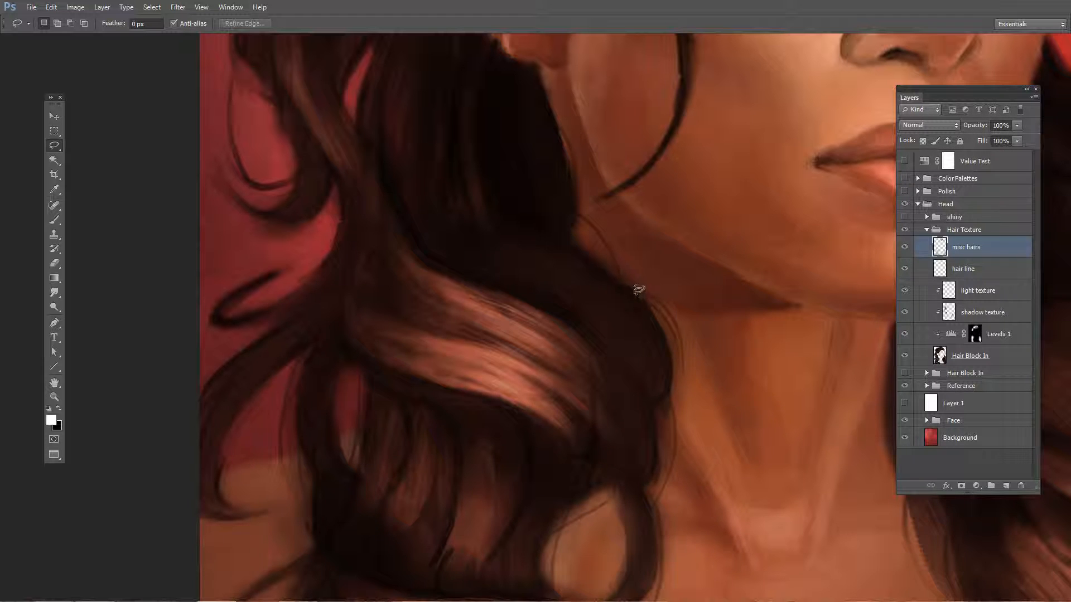
{"action": "left_click", "coordinate": [905, 248]}
{"action": "left_click", "coordinate": [905, 248]}
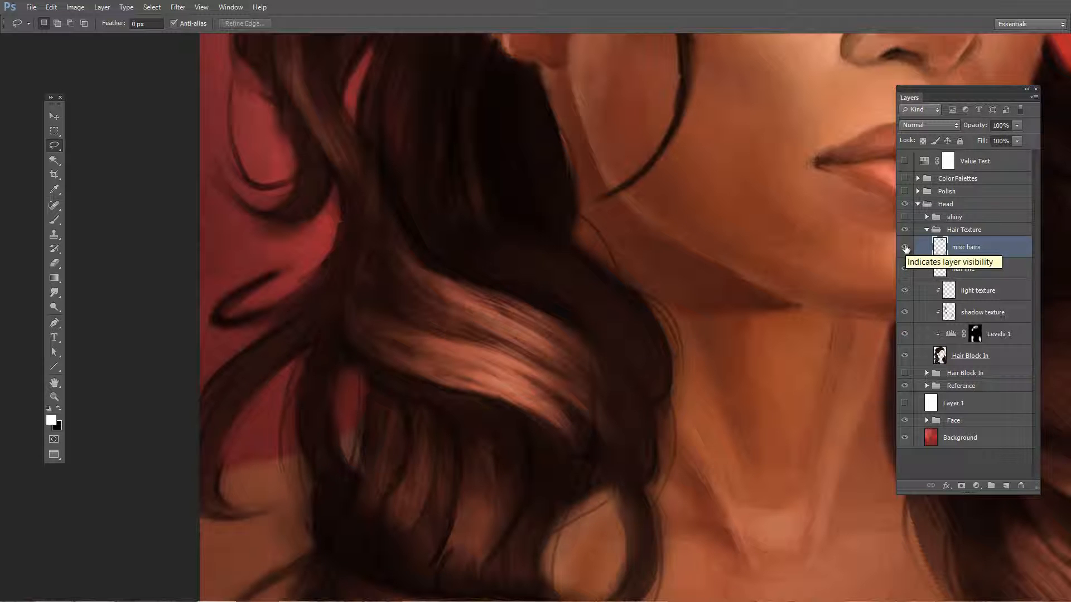
{"action": "left_click", "coordinate": [905, 248]}
{"action": "left_click", "coordinate": [905, 248]}
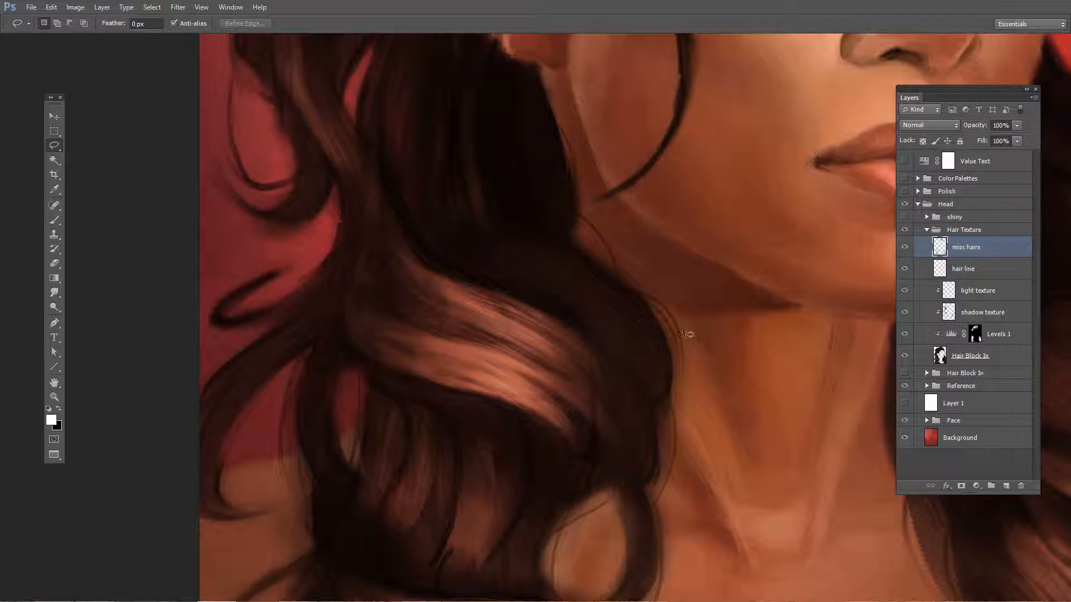
Inspect the stray hairs around the neck and beyond the far cheek, toggling the misc hairs layer to compare.
{"action": "left_click_drag", "start_coordinate": [658, 294], "coordinate": [695, 463]}
{"action": "left_click_drag", "start_coordinate": [591, 183], "coordinate": [265, 366]}
{"action": "left_click_drag", "start_coordinate": [585, 130], "coordinate": [317, 165]}
{"action": "left_click_drag", "start_coordinate": [534, 486], "coordinate": [542, 331]}
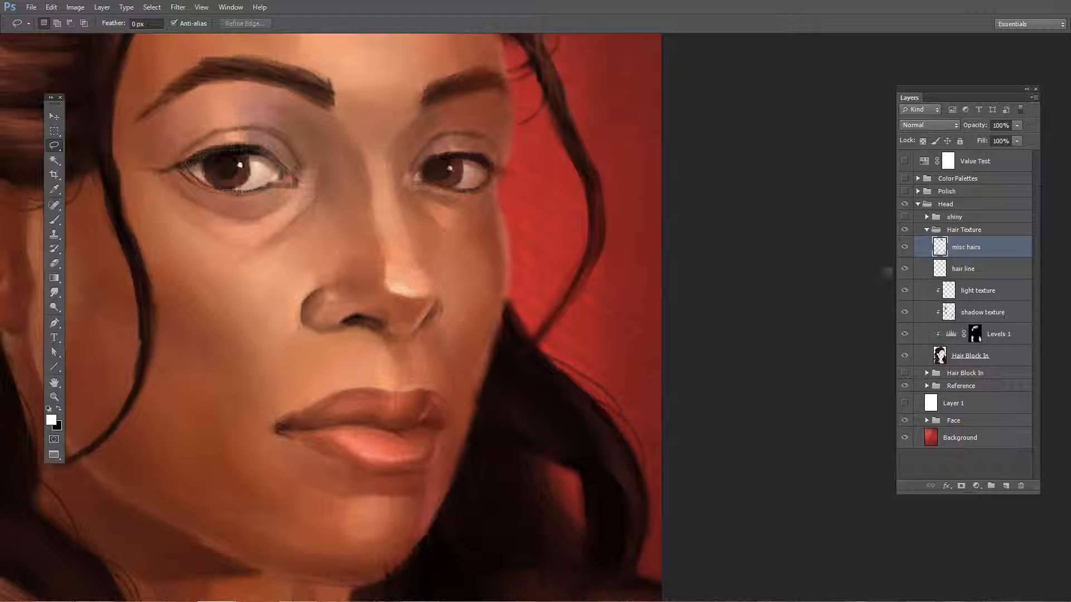
{"action": "left_click", "coordinate": [905, 248]}
{"action": "left_click", "coordinate": [905, 249]}
{"action": "left_click", "coordinate": [906, 249]}
{"action": "left_click", "coordinate": [907, 248]}
Examine the flyaway hairs around the crown and back of the head with and without the misc hairs layer.
{"action": "left_click_drag", "start_coordinate": [593, 314], "coordinate": [697, 547]}
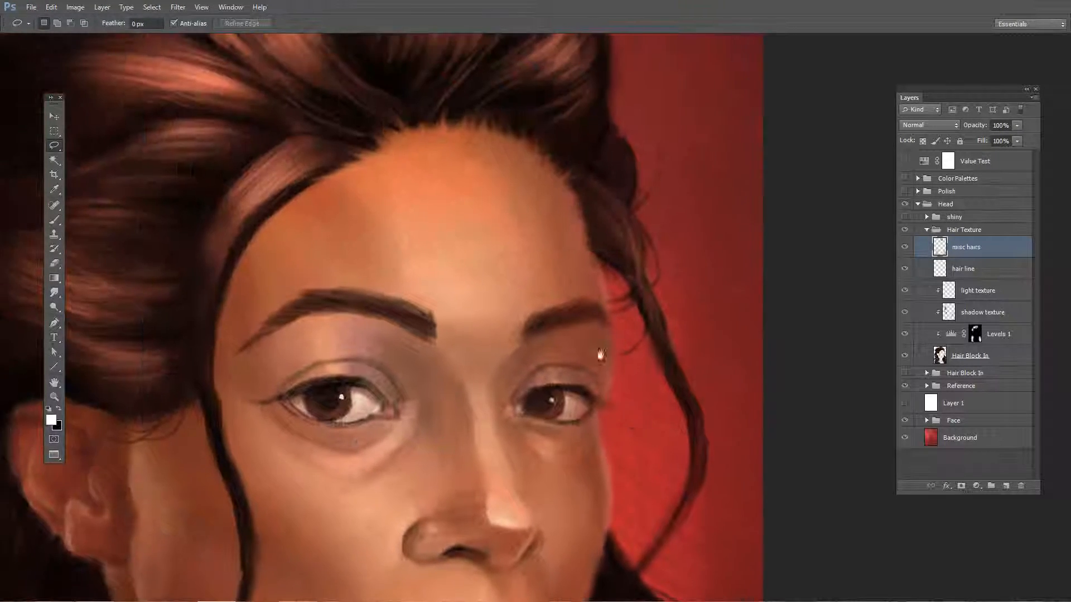
{"action": "left_click_drag", "start_coordinate": [509, 218], "coordinate": [592, 374]}
{"action": "left_click_drag", "start_coordinate": [526, 313], "coordinate": [658, 314]}
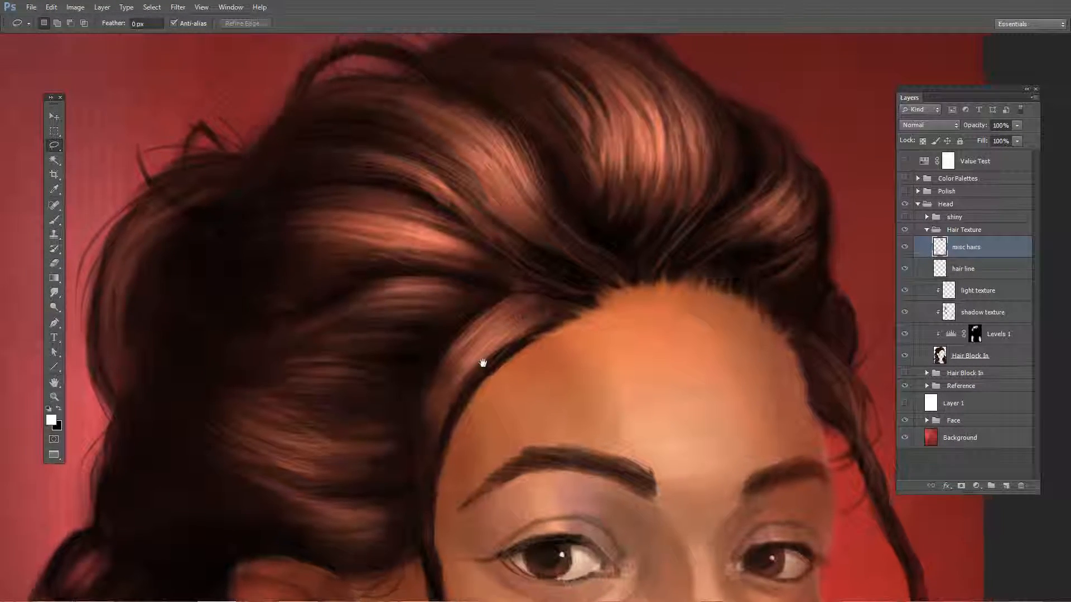
{"action": "left_click_drag", "start_coordinate": [483, 363], "coordinate": [450, 404]}
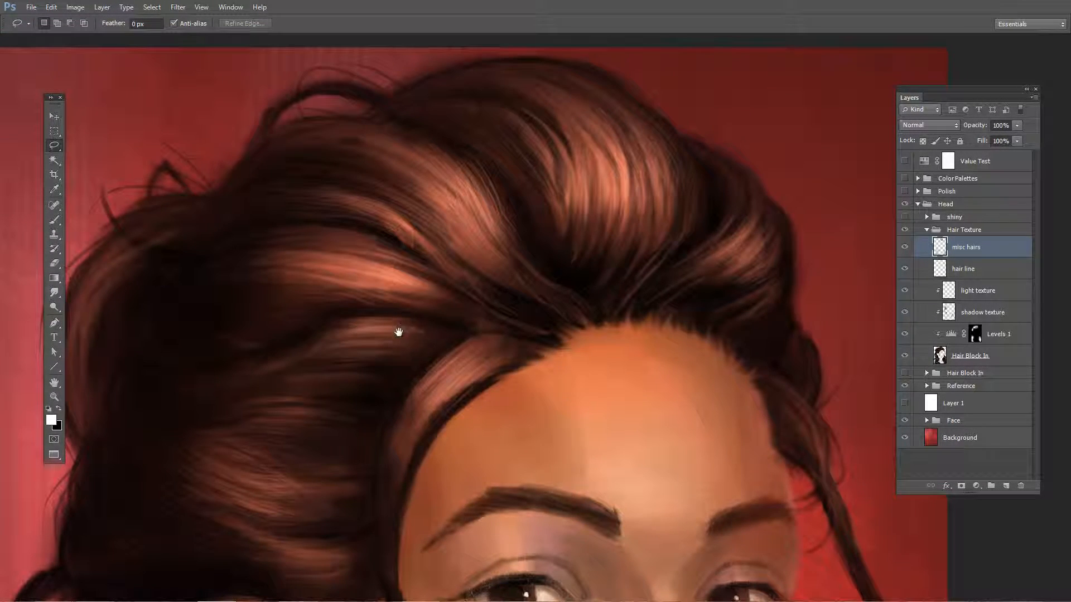
{"action": "left_click_drag", "start_coordinate": [348, 302], "coordinate": [513, 298]}
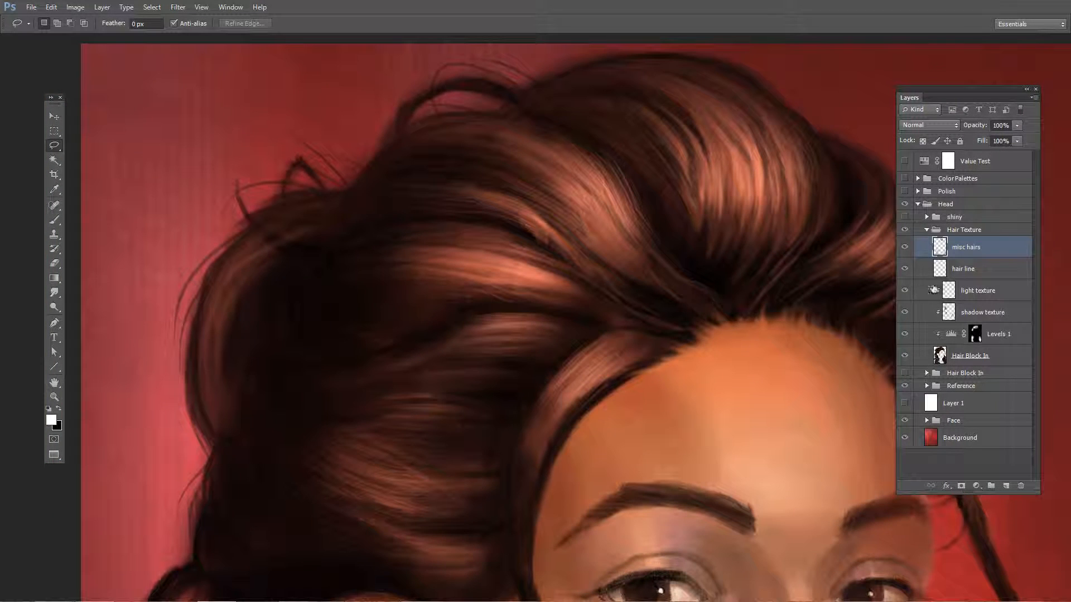
{"action": "left_click", "coordinate": [906, 246]}
{"action": "left_click", "coordinate": [906, 245]}
{"action": "left_click", "coordinate": [906, 247]}
{"action": "left_click", "coordinate": [906, 247]}
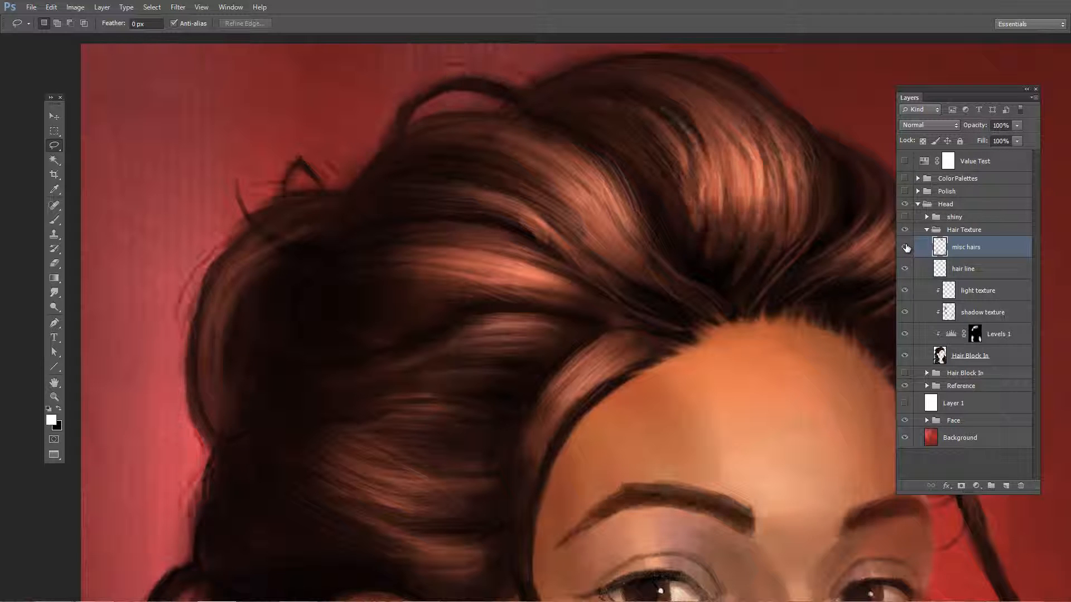
Circle the bright hair highlight above the forehead with the Lasso and compare it with the misc hairs layer off and on.
{"action": "left_click_drag", "start_coordinate": [626, 167], "coordinate": [504, 194]}
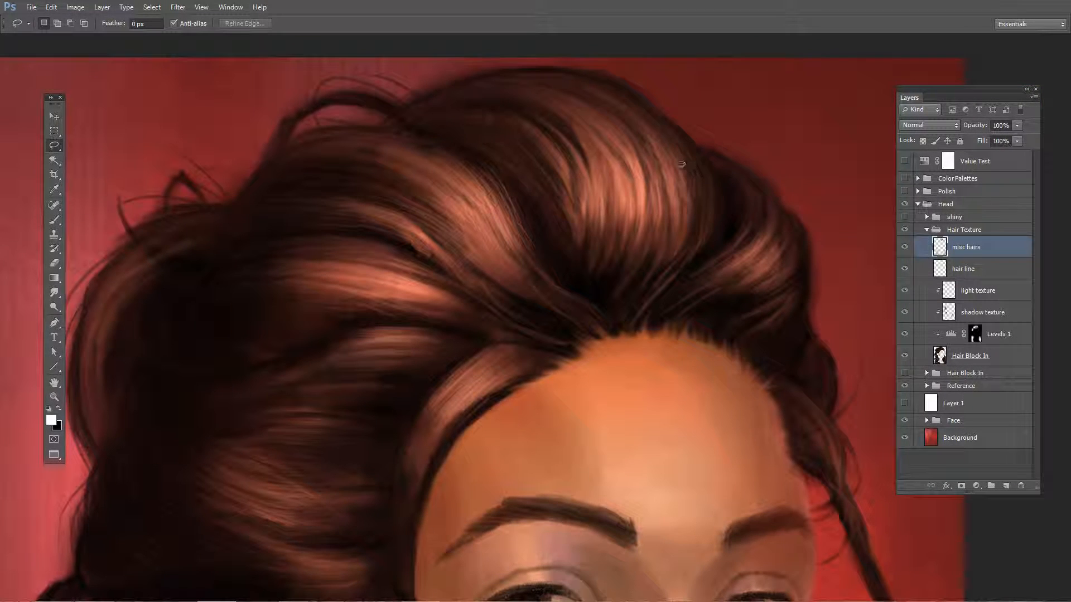
{"action": "mouse_move", "coordinate": [488, 194]}
{"action": "left_mouse_down"}
{"action": "mouse_move", "coordinate": [531, 263]}
{"action": "mouse_move", "coordinate": [452, 160]}
{"action": "mouse_move", "coordinate": [474, 227]}
{"action": "left_mouse_up"}
{"action": "mouse_move", "coordinate": [625, 124]}
{"action": "left_mouse_down"}
{"action": "mouse_move", "coordinate": [563, 134]}
{"action": "mouse_move", "coordinate": [722, 234]}
{"action": "left_mouse_up"}
{"action": "left_click_drag", "start_coordinate": [665, 147], "coordinate": [624, 126]}
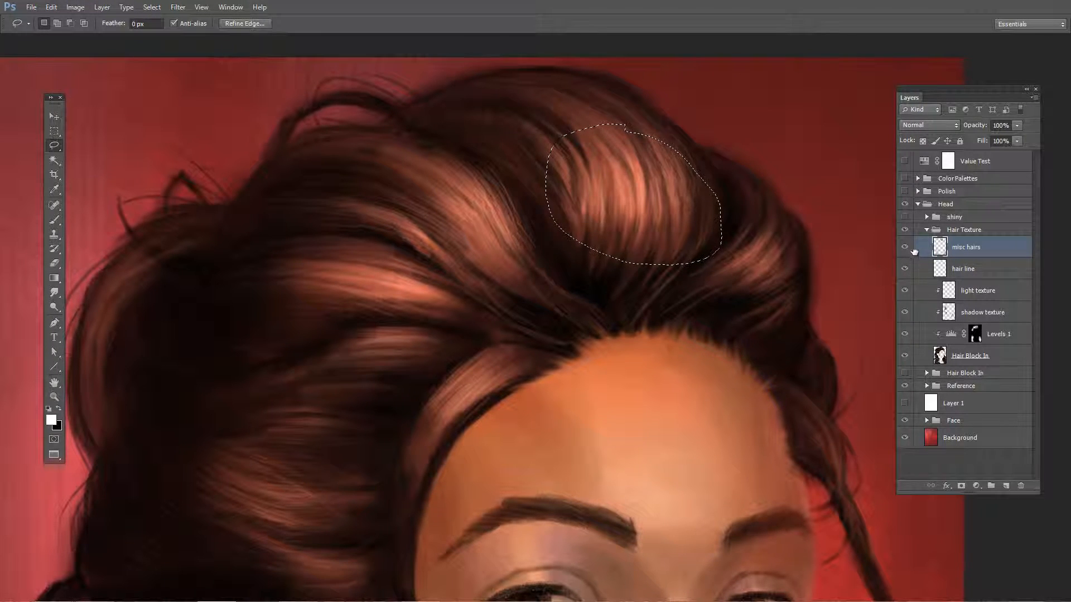
{"action": "left_click", "coordinate": [905, 247]}
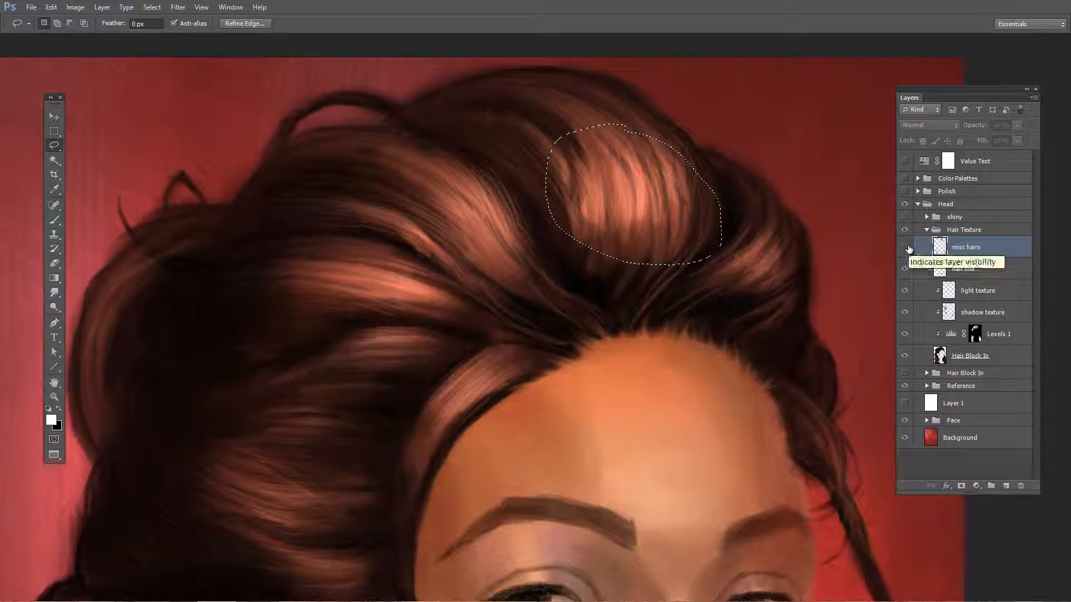
{"action": "left_click", "coordinate": [904, 247]}
{"action": "left_click", "coordinate": [908, 248]}
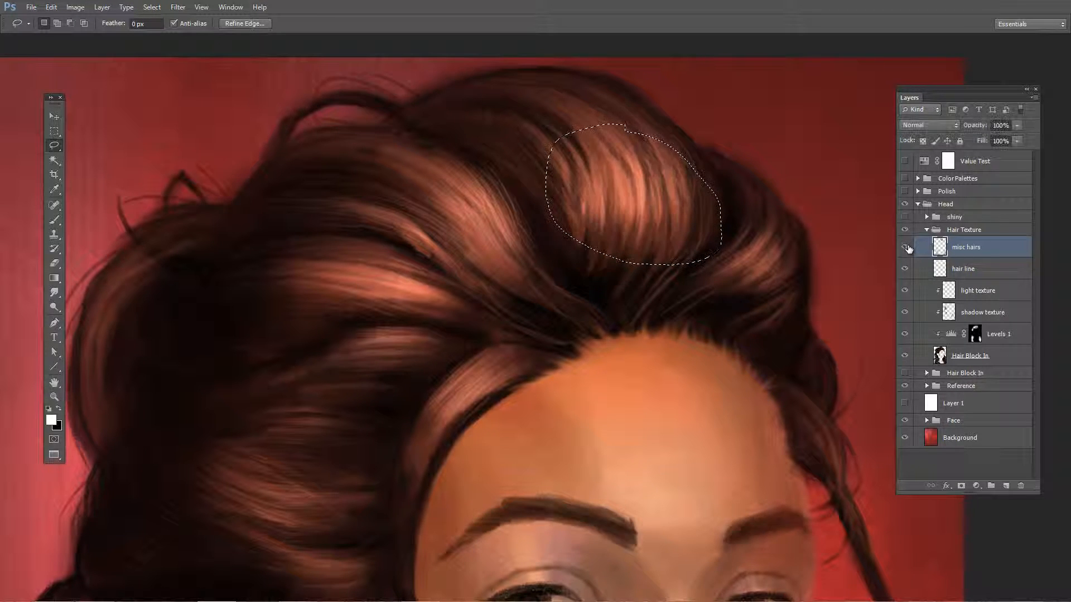
{"action": "left_click", "coordinate": [908, 249]}
{"action": "left_click", "coordinate": [908, 249]}
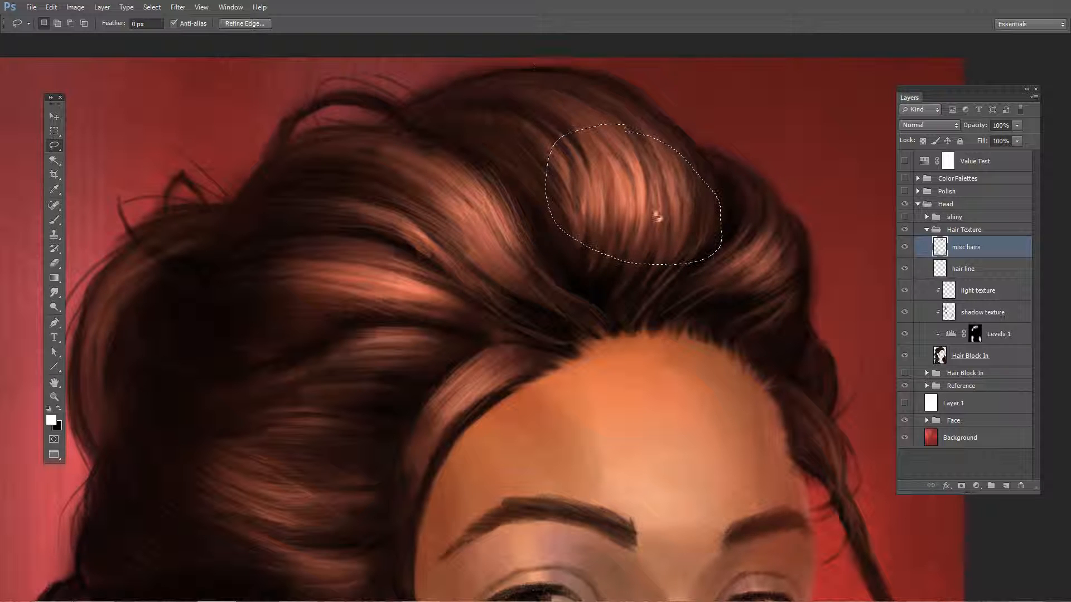
{"action": "key", "text": "ctrl+d"}
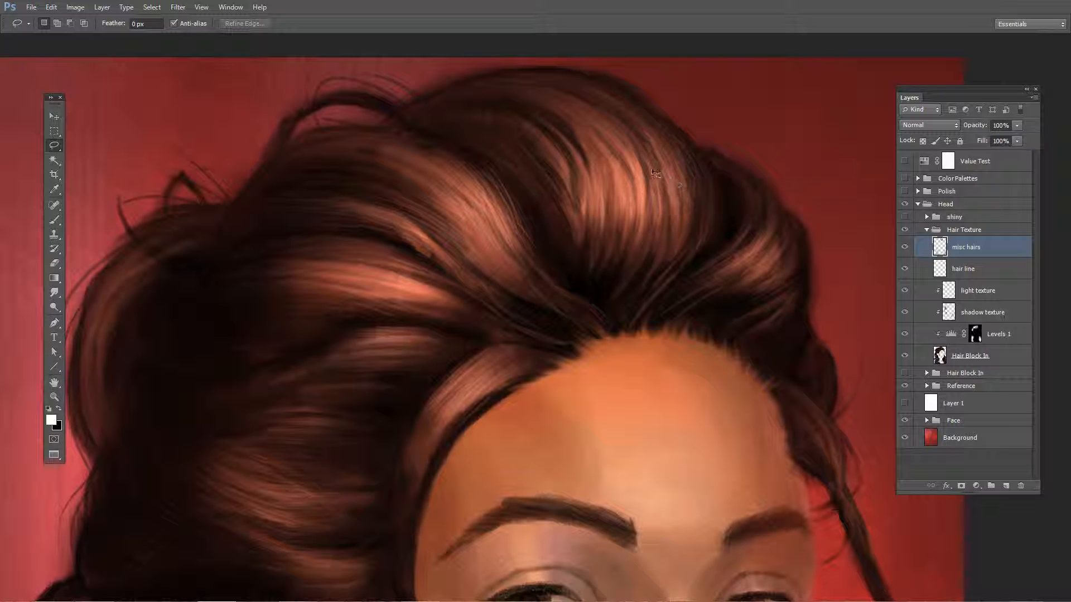
Compare the crown and upper face with and without the misc hairs layer.
{"action": "scroll", "coordinate": [652, 256], "scroll_direction": "down", "scroll_amount": 4}
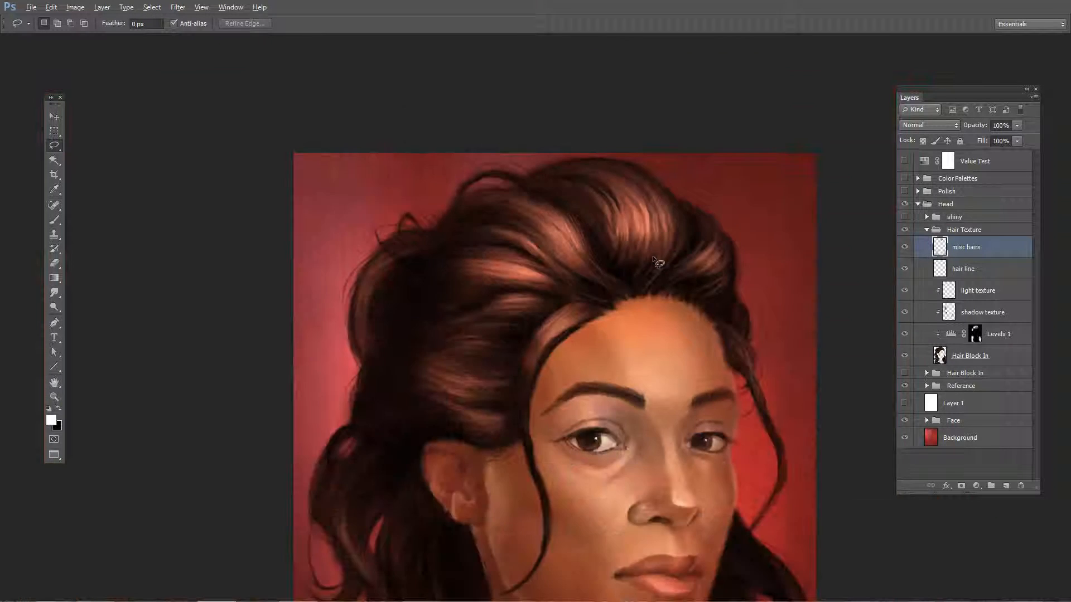
{"action": "scroll", "coordinate": [652, 256], "scroll_direction": "up", "scroll_amount": 3}
{"action": "left_click_drag", "start_coordinate": [688, 347], "coordinate": [671, 294]}
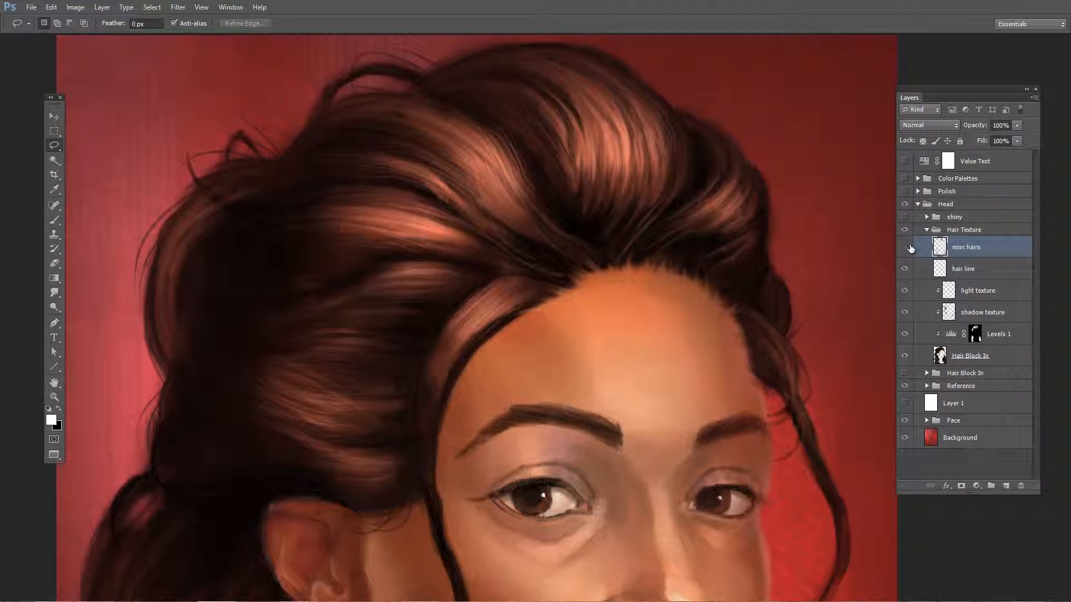
{"action": "left_click", "coordinate": [907, 247]}
{"action": "left_click", "coordinate": [908, 247]}
Collapse the Hair Texture group and compare the portrait with the whole group hidden and shown.
{"action": "left_click", "coordinate": [927, 230]}
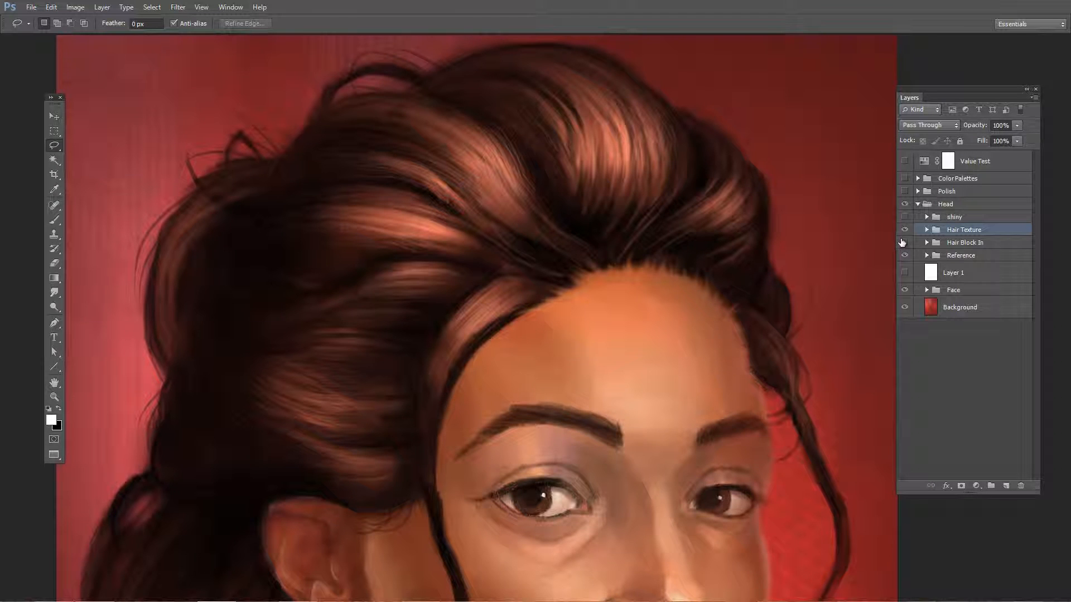
{"action": "left_click", "coordinate": [904, 229]}
{"action": "left_click", "coordinate": [904, 230]}
Expand and show the shiny group, hide all the layers inside it, and select the rim light layer.
{"action": "left_click", "coordinate": [926, 217]}
{"action": "left_click", "coordinate": [904, 217]}
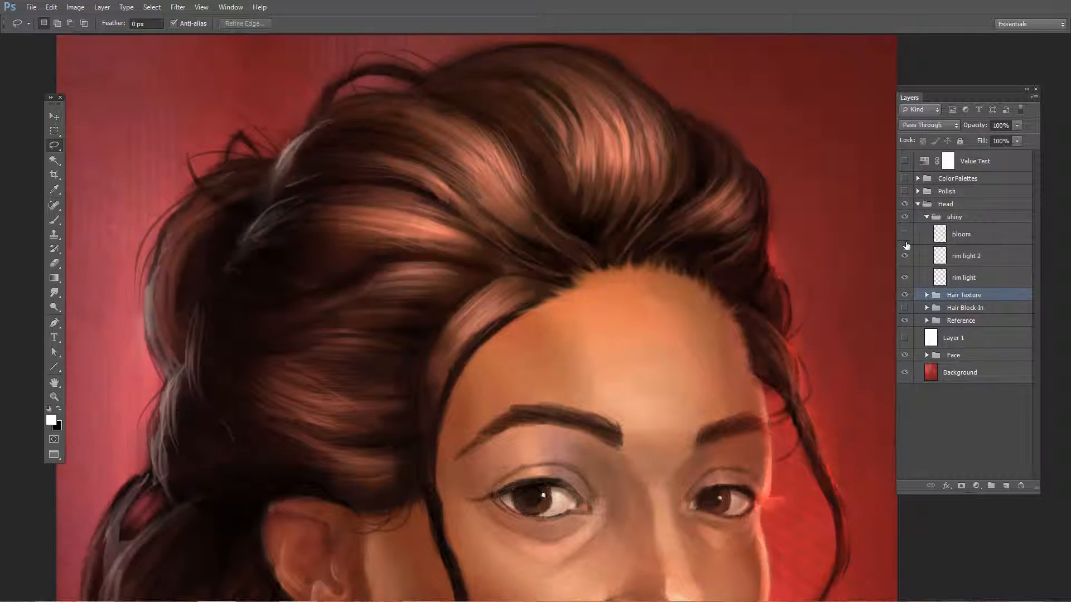
{"action": "scroll", "coordinate": [744, 248], "scroll_direction": "down", "scroll_amount": 5}
{"action": "left_click_drag", "start_coordinate": [761, 349], "coordinate": [680, 236]}
{"action": "left_click", "coordinate": [948, 279]}
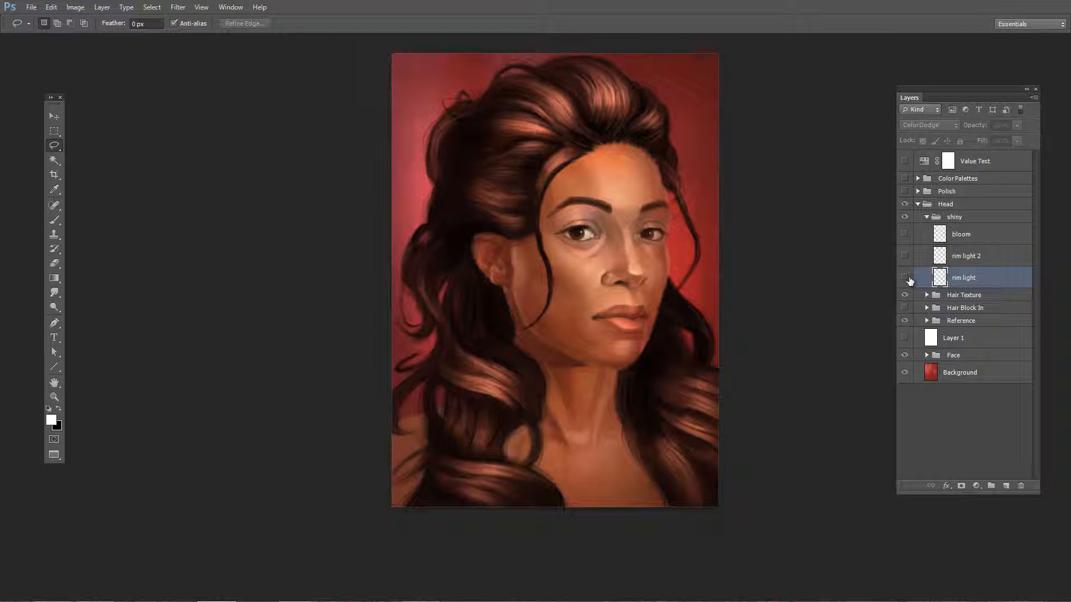
Turn on the rim light layer, toggling it to compare the whole portrait with and without the red edge glow.
{"action": "left_click", "coordinate": [904, 277]}
{"action": "left_click", "coordinate": [908, 279]}
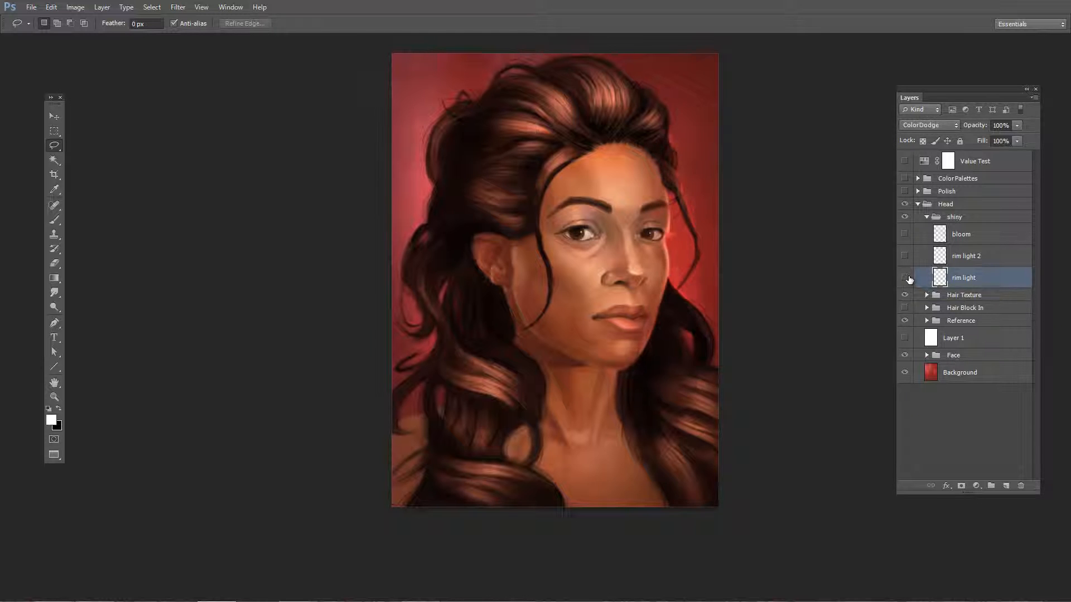
{"action": "left_click", "coordinate": [908, 278]}
{"action": "left_click", "coordinate": [908, 279]}
Examine the rim light along the far cheek and hair up close, and compare the portrait with it off and on.
{"action": "scroll", "coordinate": [690, 237], "scroll_direction": "up", "scroll_amount": 5}
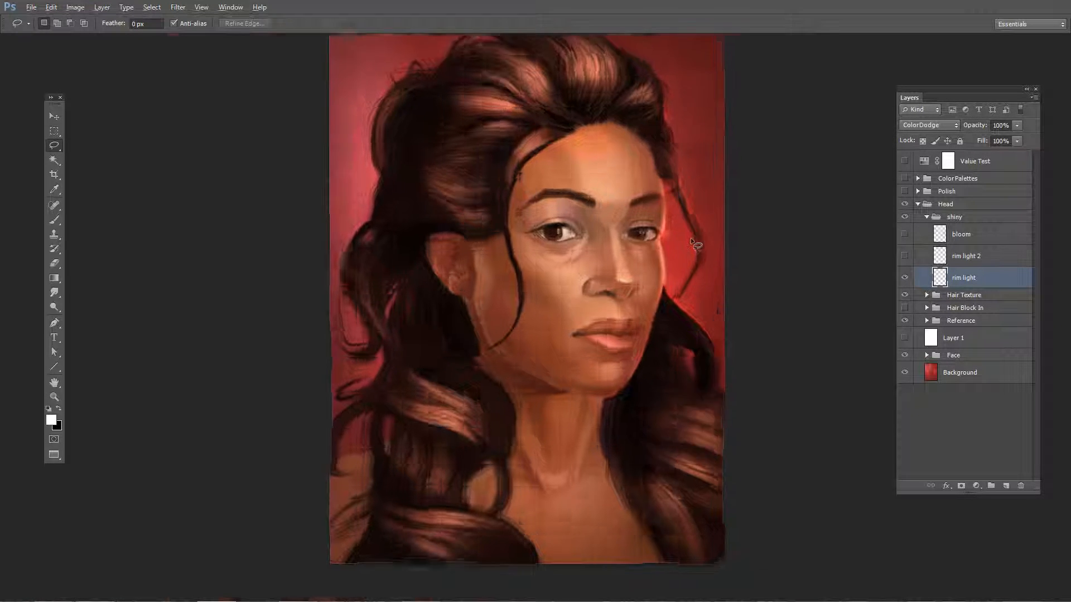
{"action": "left_click_drag", "start_coordinate": [684, 246], "coordinate": [686, 288]}
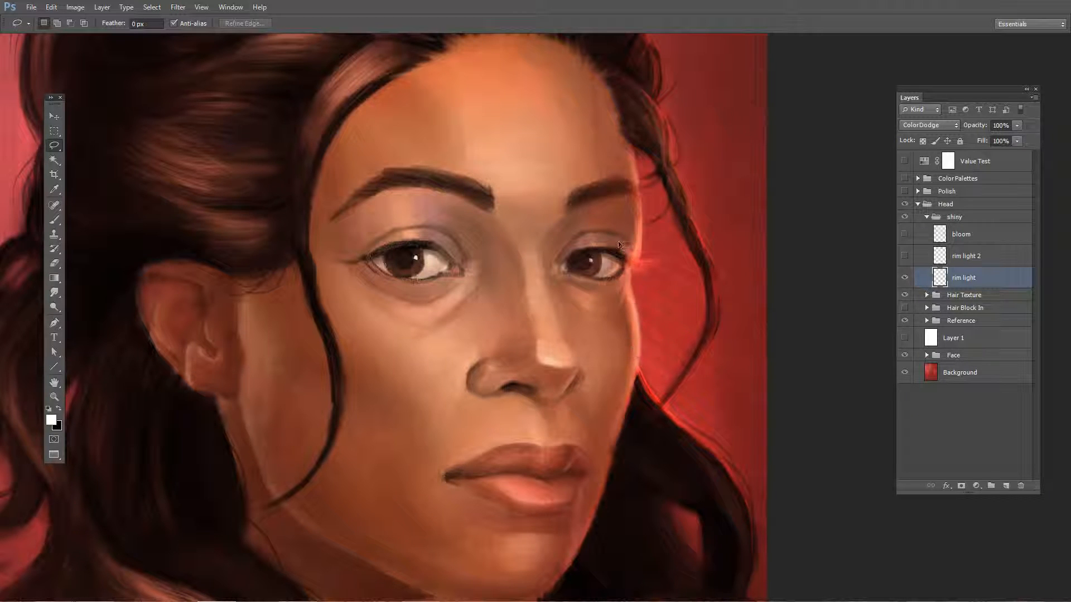
{"action": "scroll", "coordinate": [603, 272], "scroll_direction": "down", "scroll_amount": 3}
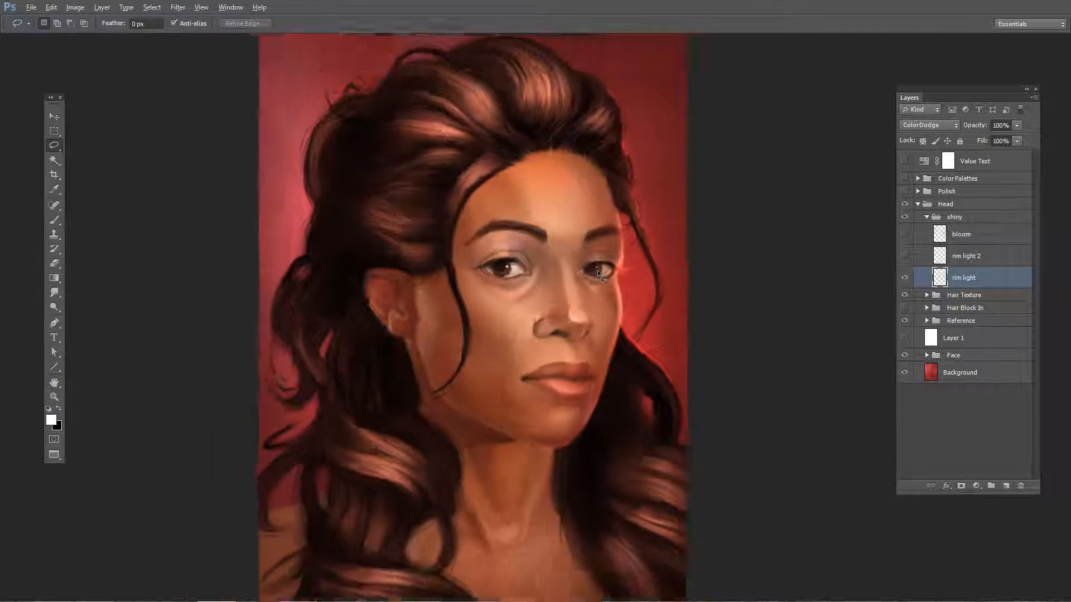
{"action": "left_click", "coordinate": [905, 277]}
{"action": "left_click", "coordinate": [905, 276]}
{"action": "left_click", "coordinate": [905, 277]}
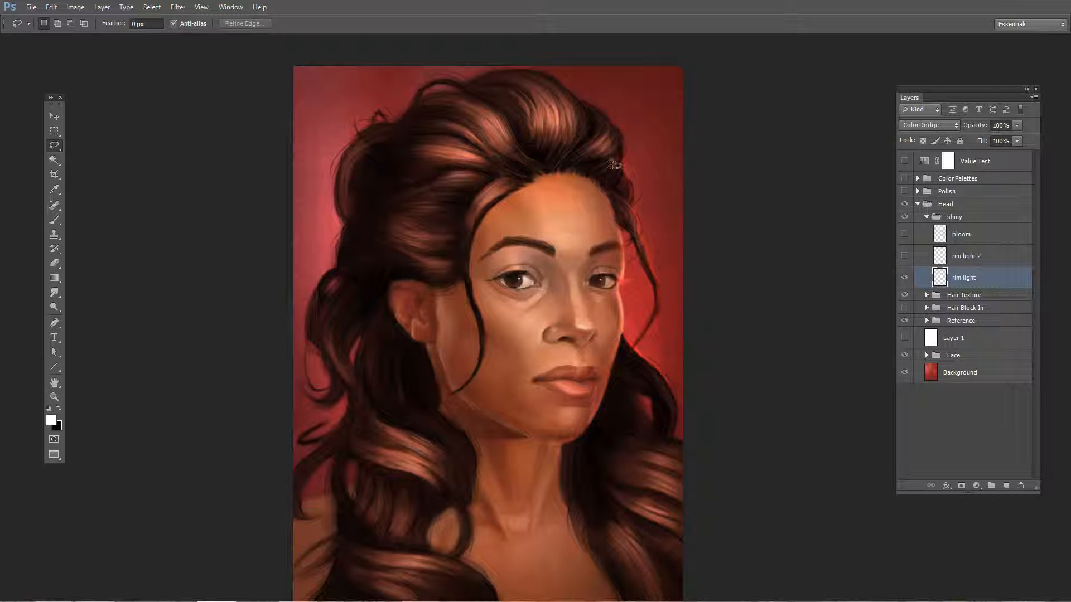
Select and show the rim light 2 layer, toggling it to compare the pale edge strands on the back of the hair.
{"action": "left_click", "coordinate": [984, 261]}
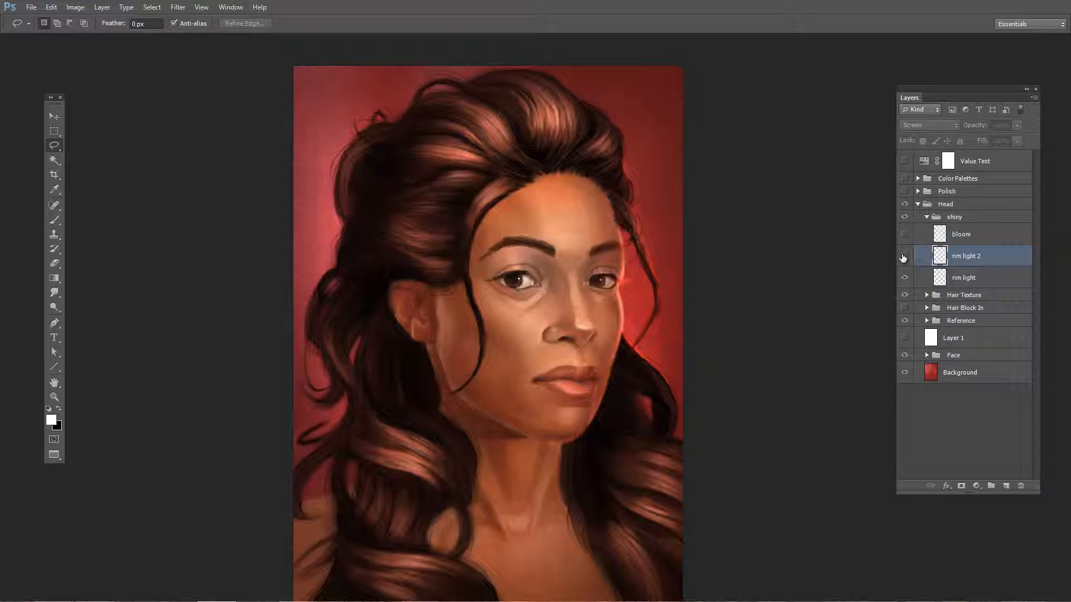
{"action": "left_click", "coordinate": [904, 256]}
{"action": "left_click", "coordinate": [904, 256]}
{"action": "left_click", "coordinate": [904, 256]}
{"action": "left_click", "coordinate": [904, 256]}
{"action": "left_click", "coordinate": [904, 256]}
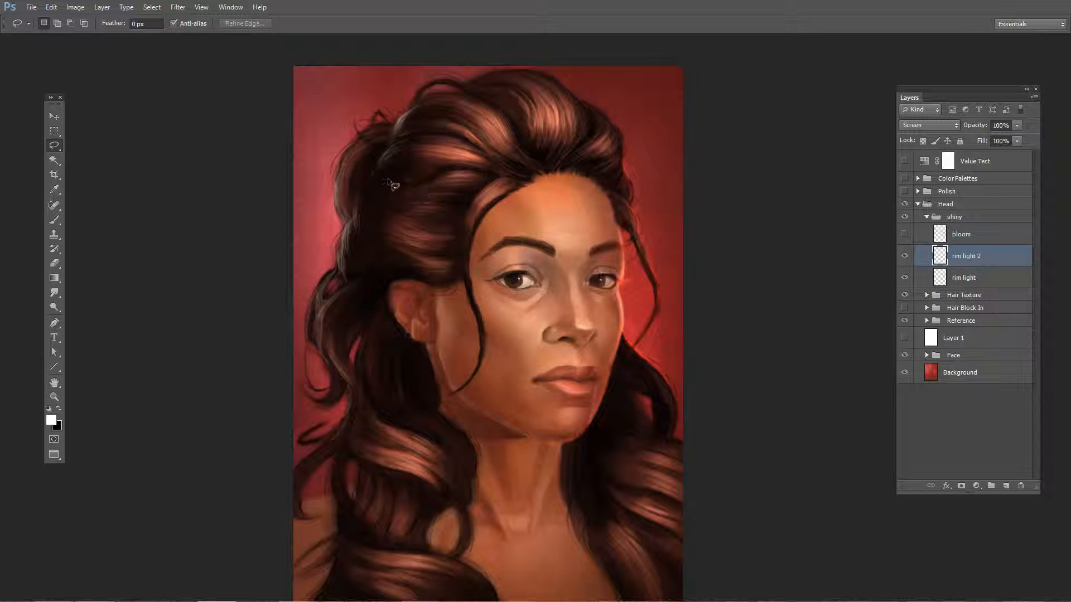
Examine the pale rim light strands up close along the back of the head and down the long curls.
{"action": "scroll", "coordinate": [370, 179], "scroll_direction": "up", "scroll_amount": 4}
{"action": "left_click_drag", "start_coordinate": [365, 324], "coordinate": [529, 214]}
{"action": "left_click_drag", "start_coordinate": [473, 298], "coordinate": [413, 410]}
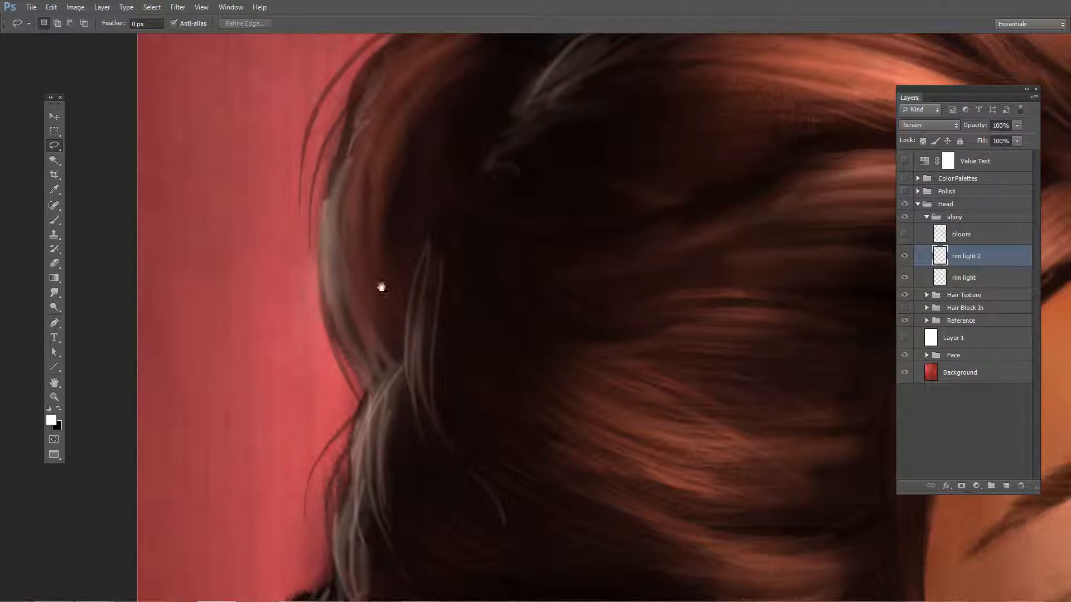
{"action": "left_click_drag", "start_coordinate": [530, 85], "coordinate": [490, 352]}
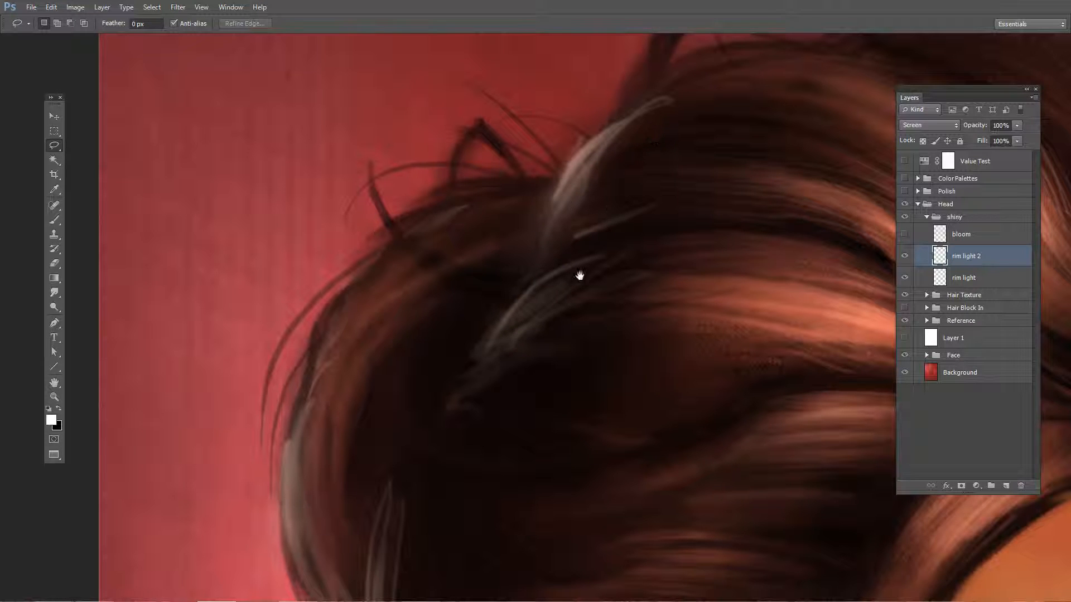
{"action": "scroll", "coordinate": [580, 275], "scroll_direction": "down", "scroll_amount": 5}
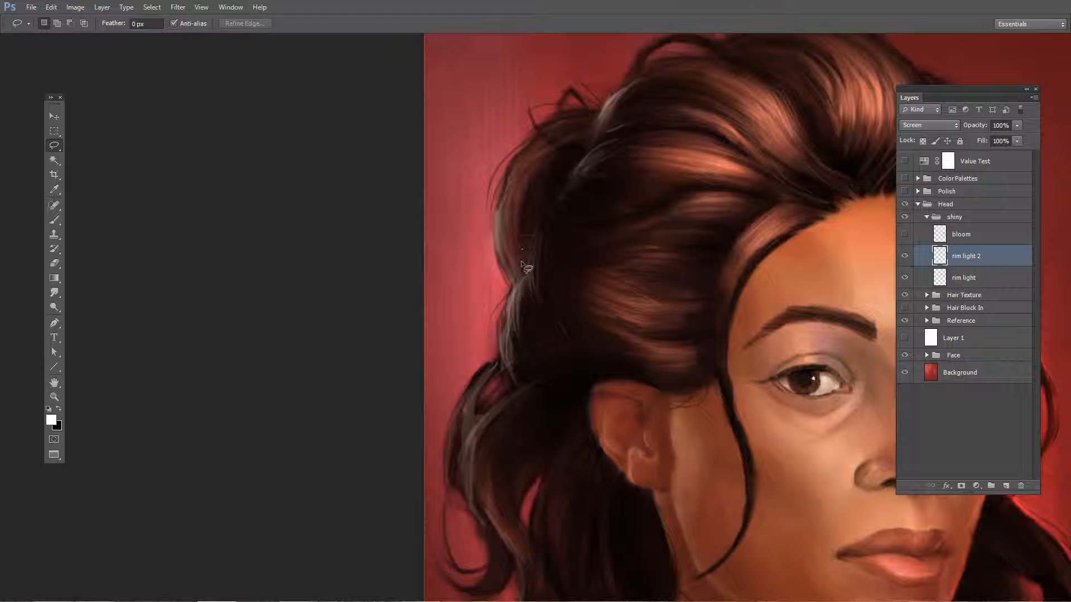
{"action": "left_click_drag", "start_coordinate": [540, 431], "coordinate": [562, 341]}
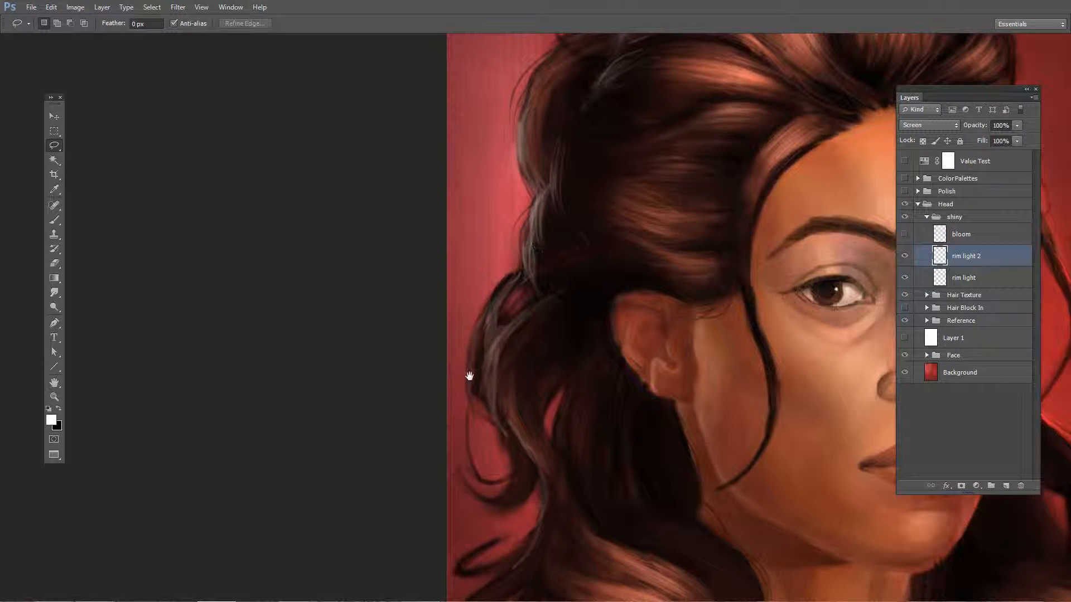
{"action": "left_click_drag", "start_coordinate": [542, 290], "coordinate": [478, 313]}
{"action": "scroll", "coordinate": [517, 266], "scroll_direction": "down", "scroll_amount": 4}
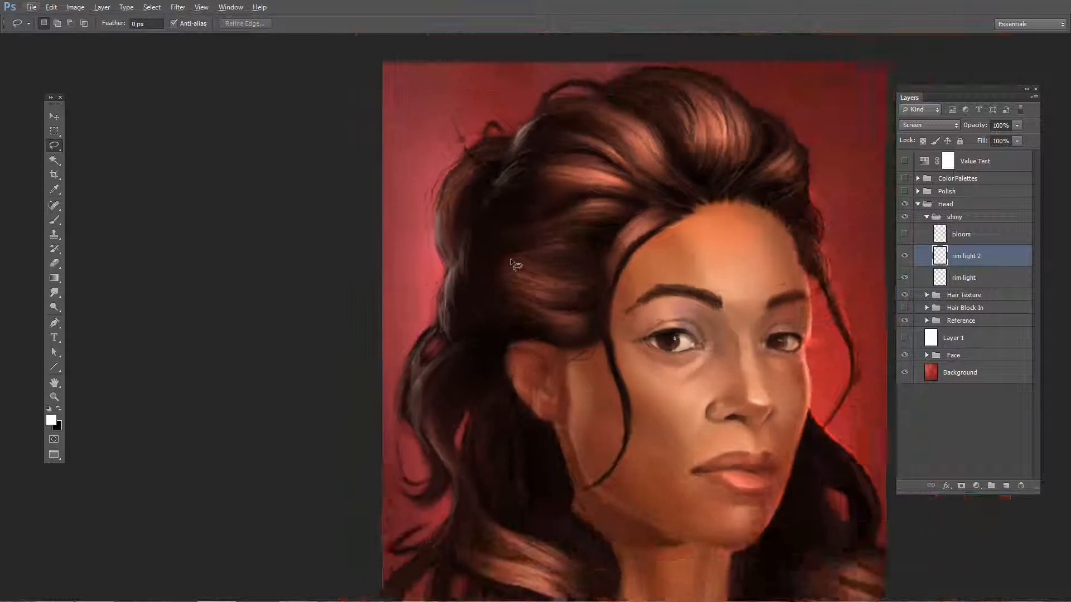
{"action": "left_click_drag", "start_coordinate": [560, 265], "coordinate": [491, 265]}
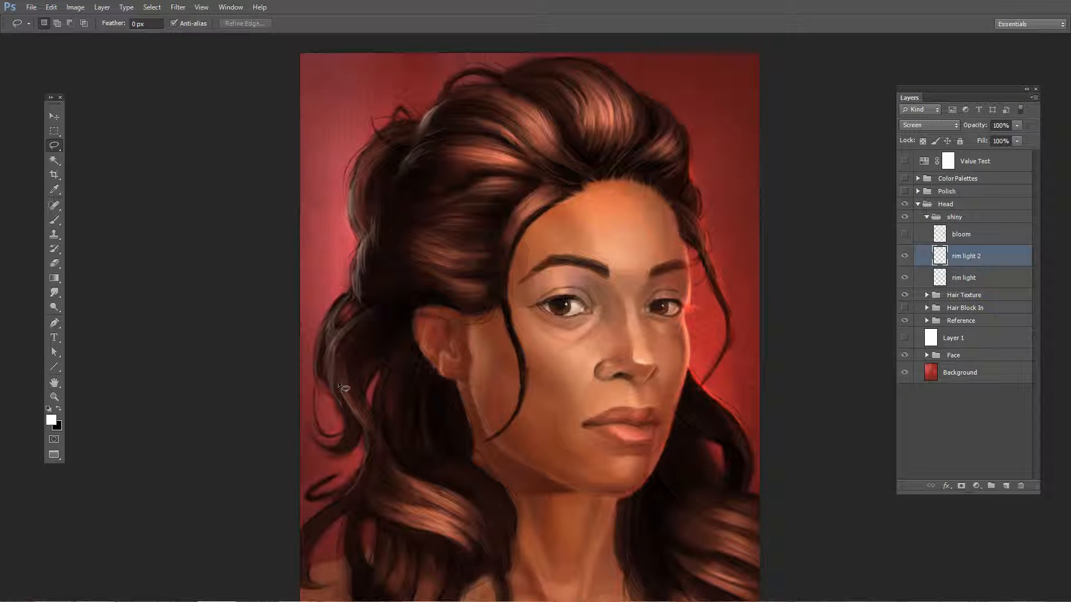
Compare the portrait with the rim light 2 layer hidden and shown.
{"action": "left_click", "coordinate": [905, 256]}
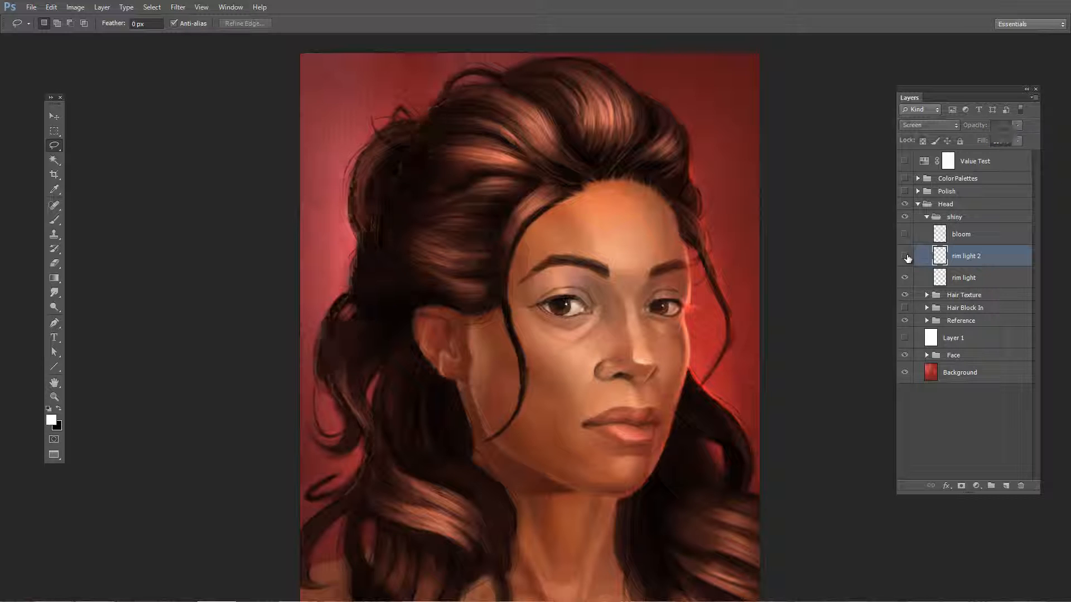
{"action": "left_click", "coordinate": [905, 255]}
{"action": "left_click", "coordinate": [905, 256]}
{"action": "left_click", "coordinate": [905, 256]}
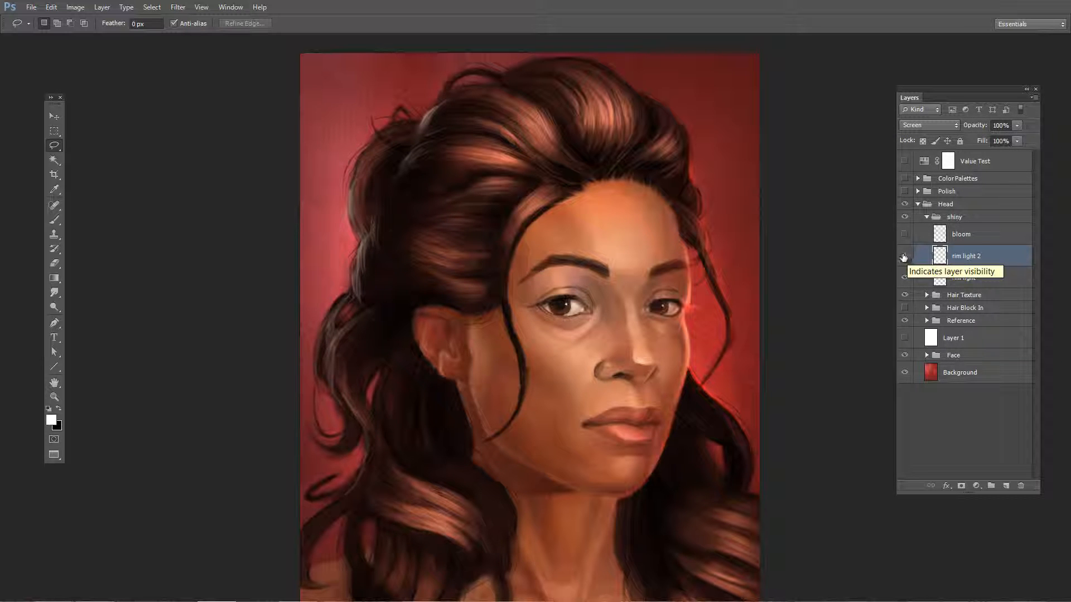
{"action": "left_click", "coordinate": [905, 336]}
Try painting thick white strokes along the back edge of the hair on the rim light 2 layer with the Brush at 100% opacity.
{"action": "key", "text": "b"}
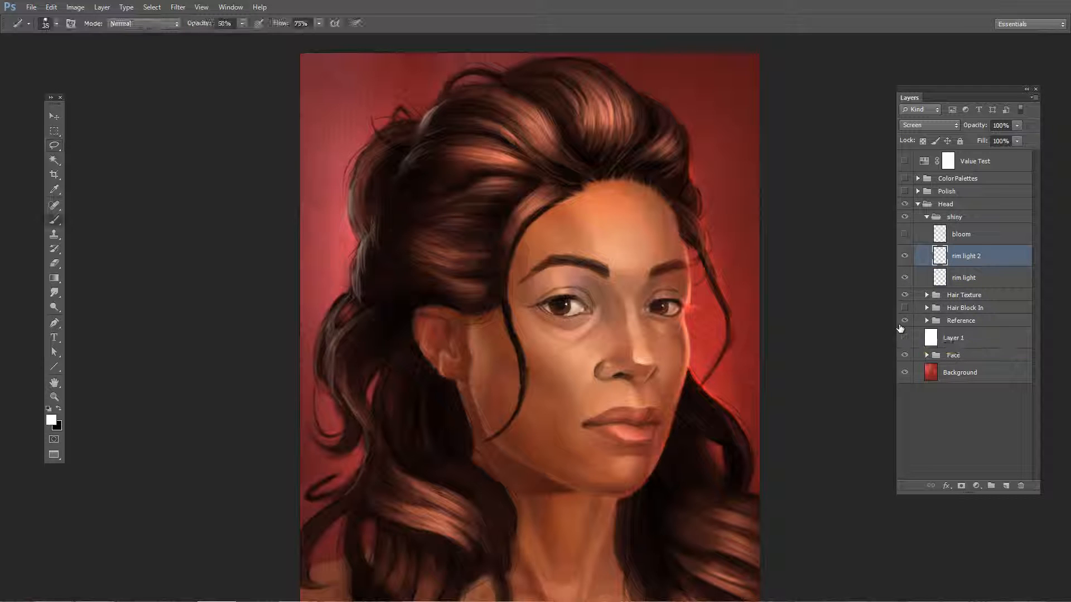
{"action": "key", "text": "0"}
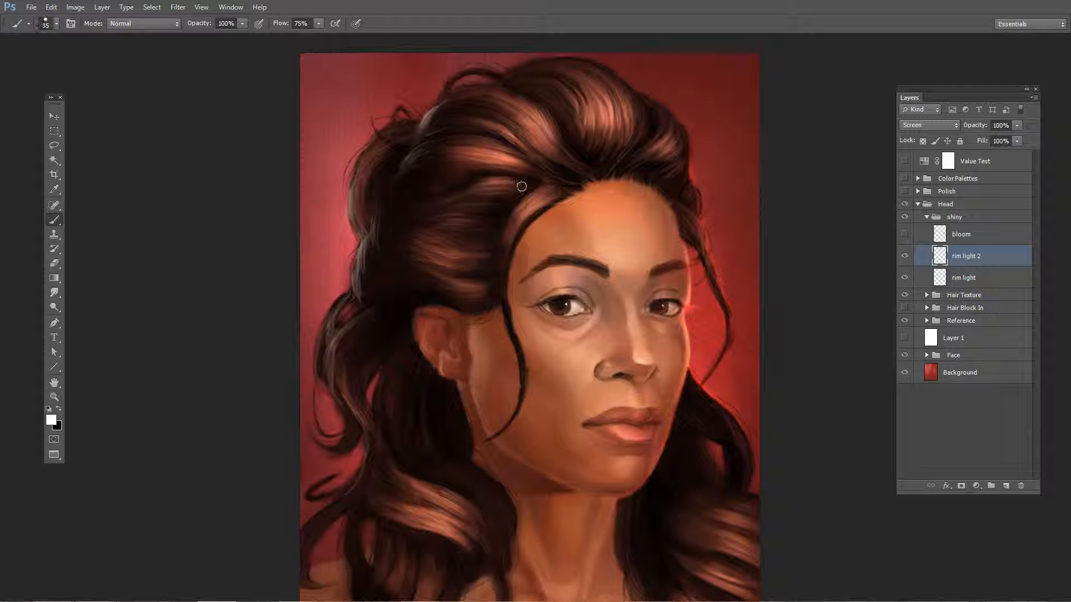
{"action": "mouse_move", "coordinate": [442, 107]}
{"action": "left_mouse_down"}
{"action": "mouse_move", "coordinate": [416, 134]}
{"action": "mouse_move", "coordinate": [391, 127]}
{"action": "mouse_move", "coordinate": [360, 141]}
{"action": "mouse_move", "coordinate": [348, 184]}
{"action": "mouse_move", "coordinate": [360, 234]}
{"action": "mouse_move", "coordinate": [344, 284]}
{"action": "mouse_move", "coordinate": [352, 305]}
{"action": "mouse_move", "coordinate": [336, 309]}
{"action": "mouse_move", "coordinate": [323, 343]}
{"action": "mouse_move", "coordinate": [337, 388]}
{"action": "left_mouse_up"}
{"action": "key", "text": "ctrl+z"}
{"action": "left_click_drag", "start_coordinate": [351, 180], "coordinate": [350, 223]}
{"action": "left_click_drag", "start_coordinate": [385, 135], "coordinate": [361, 155]}
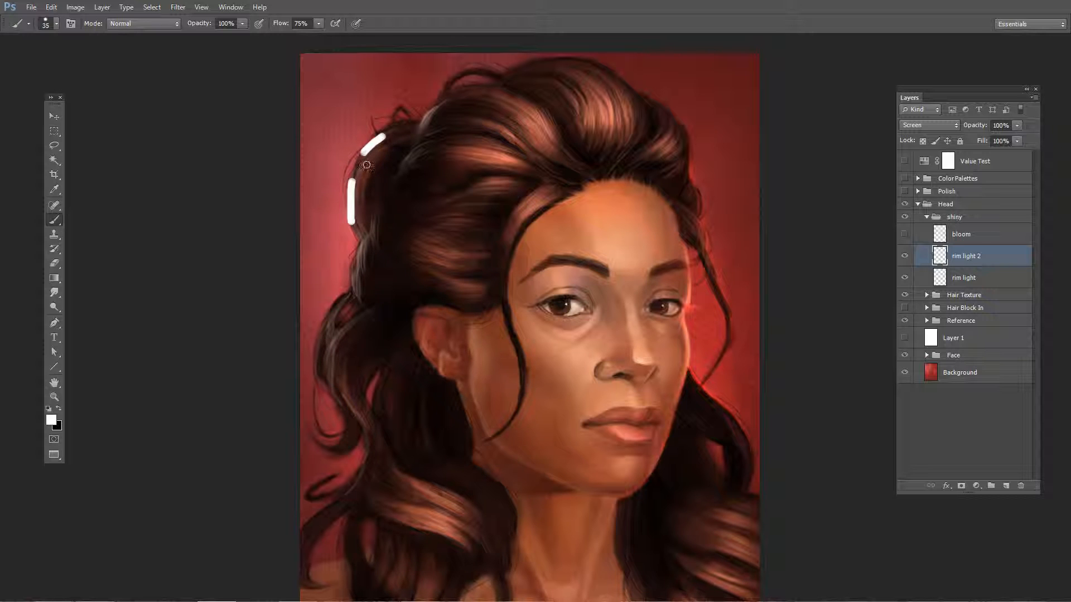
{"action": "key", "text": "ctrl+alt+z"}
{"action": "key", "text": "ctrl+alt+z"}
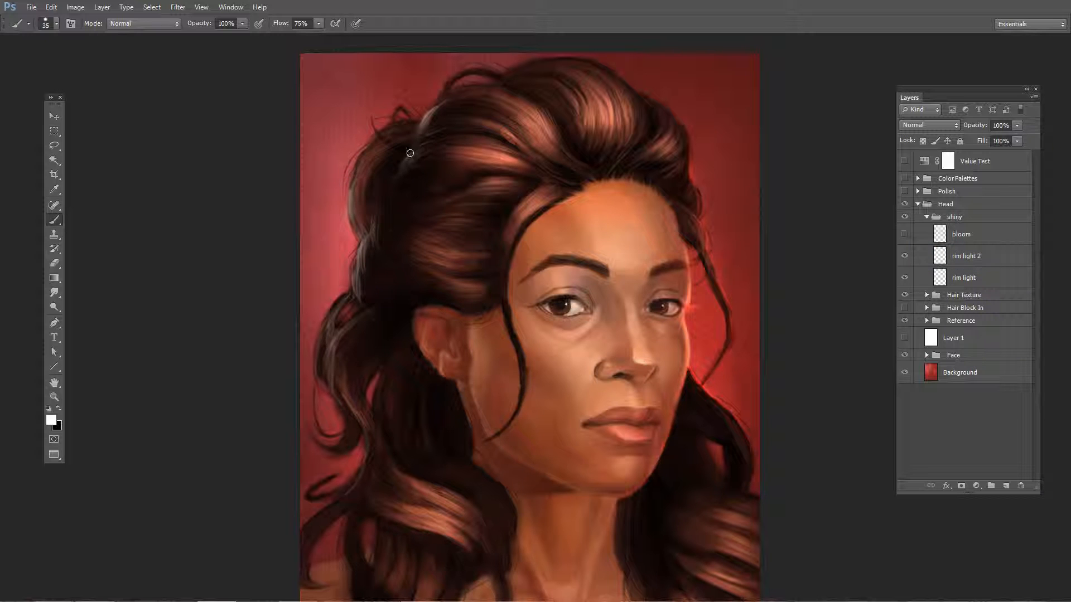
{"action": "left_click", "coordinate": [989, 253]}
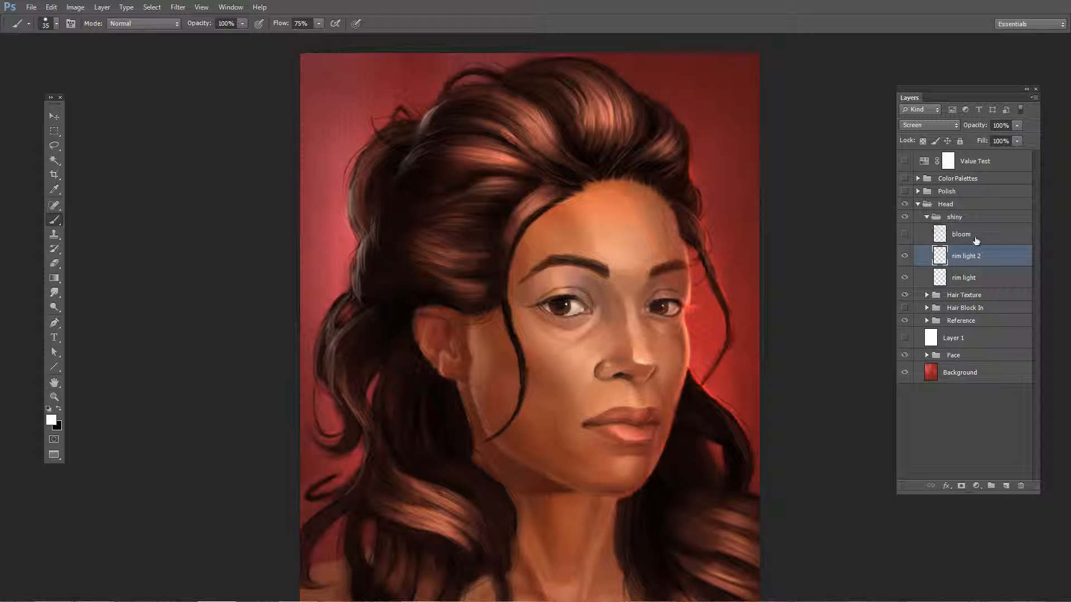
Select and show the bloom layer, toggling it to compare the portrait with and without its glow.
{"action": "left_click", "coordinate": [976, 240]}
{"action": "left_click", "coordinate": [905, 235]}
{"action": "left_click", "coordinate": [905, 235]}
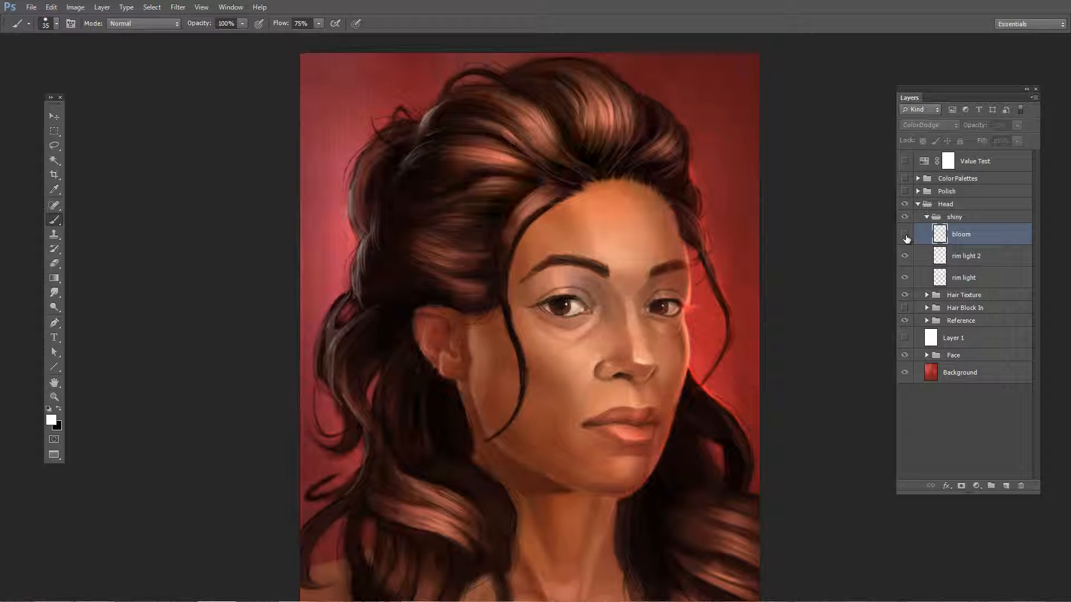
{"action": "left_click", "coordinate": [905, 234]}
{"action": "left_click", "coordinate": [905, 235]}
{"action": "left_click", "coordinate": [905, 235]}
Try different opacity settings on the bloom layer to compare the glow strength, returning it to 37%.
{"action": "scroll", "coordinate": [718, 290], "scroll_direction": "down", "scroll_amount": 2}
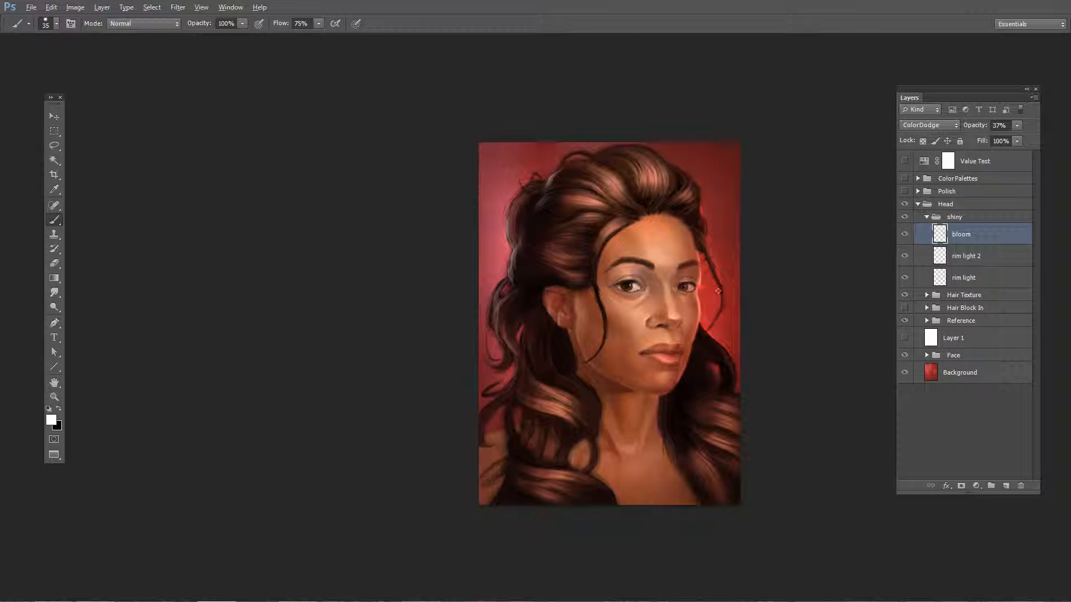
{"action": "left_click_drag", "start_coordinate": [723, 302], "coordinate": [723, 304]}
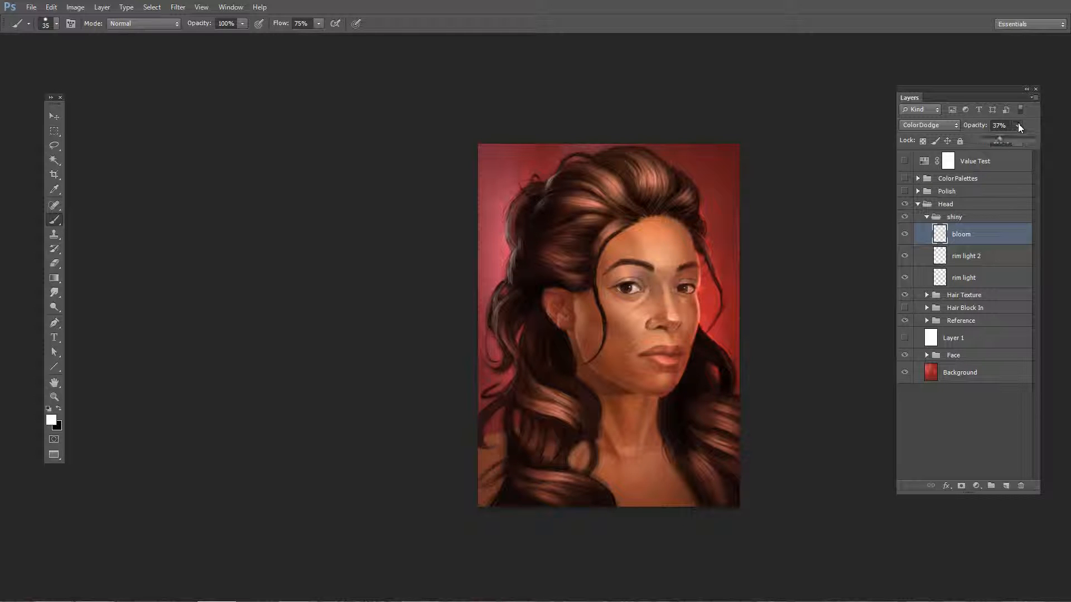
{"action": "mouse_move", "coordinate": [1040, 144]}
{"action": "left_mouse_down"}
{"action": "mouse_move", "coordinate": [1053, 145]}
{"action": "mouse_move", "coordinate": [1031, 142]}
{"action": "mouse_move", "coordinate": [1057, 146]}
{"action": "left_mouse_up"}
{"action": "left_click_drag", "start_coordinate": [978, 145], "coordinate": [998, 145]}
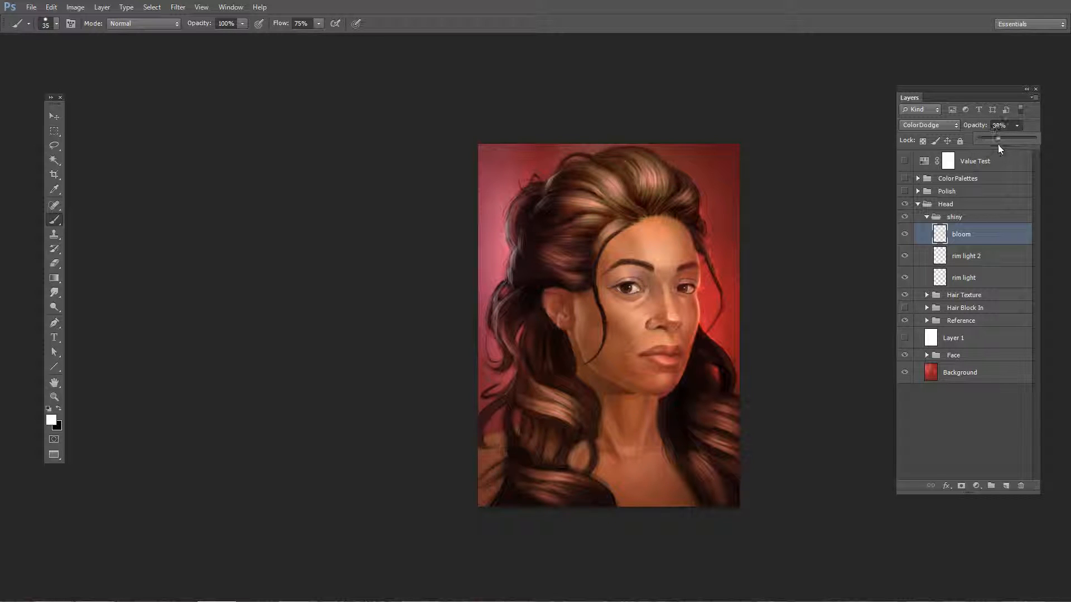
{"action": "left_click", "coordinate": [991, 237]}
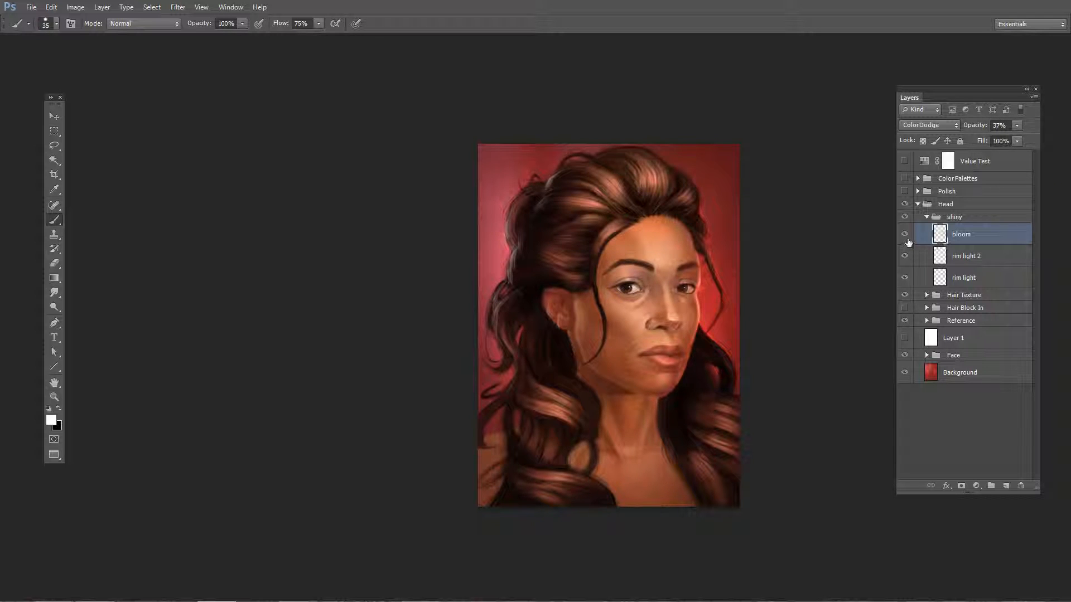
Compare the portrait with the bloom layer hidden and shown, checking the glow around the face and hair.
{"action": "left_click", "coordinate": [905, 235]}
{"action": "left_click", "coordinate": [905, 235]}
{"action": "scroll", "coordinate": [700, 209], "scroll_direction": "up", "scroll_amount": 2}
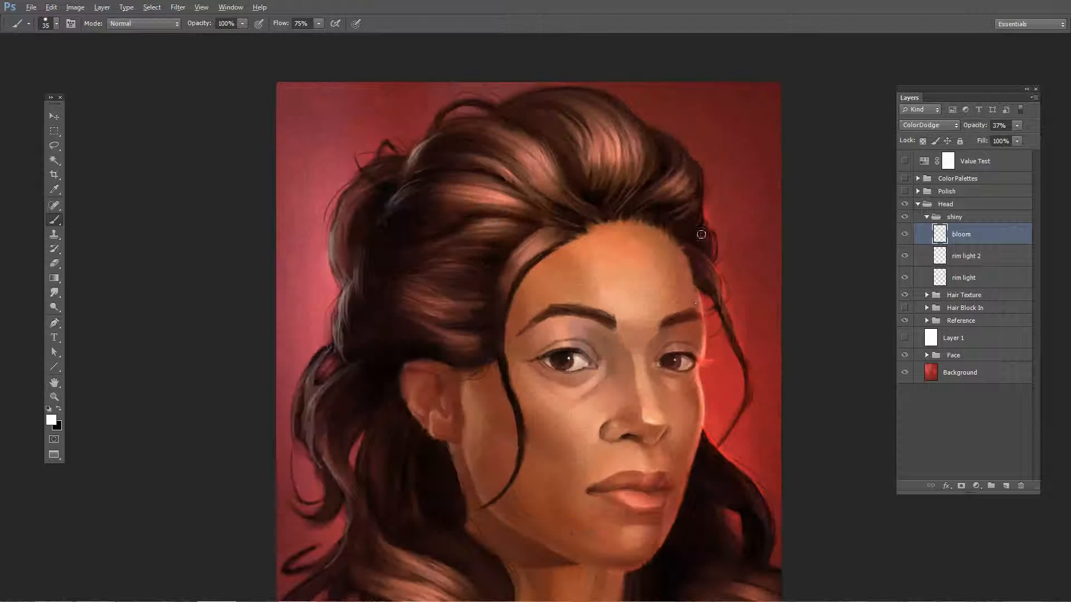
{"action": "left_click_drag", "start_coordinate": [705, 305], "coordinate": [766, 215]}
{"action": "scroll", "coordinate": [750, 216], "scroll_direction": "down", "scroll_amount": 1}
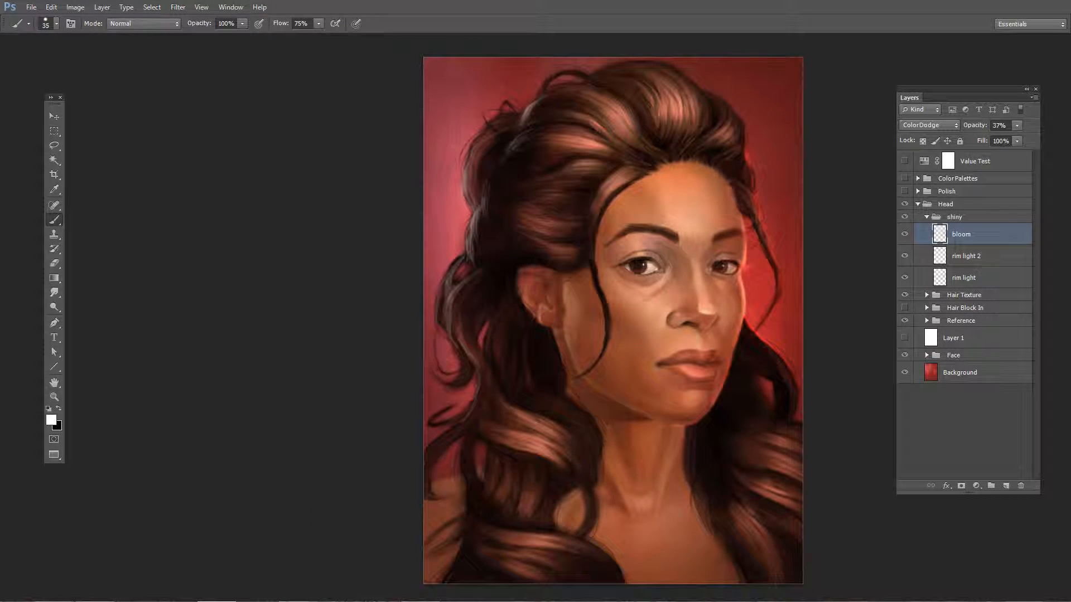
Compare the portrait with the whole shiny group hidden and shown.
{"action": "left_click", "coordinate": [904, 217]}
{"action": "left_click", "coordinate": [904, 216]}
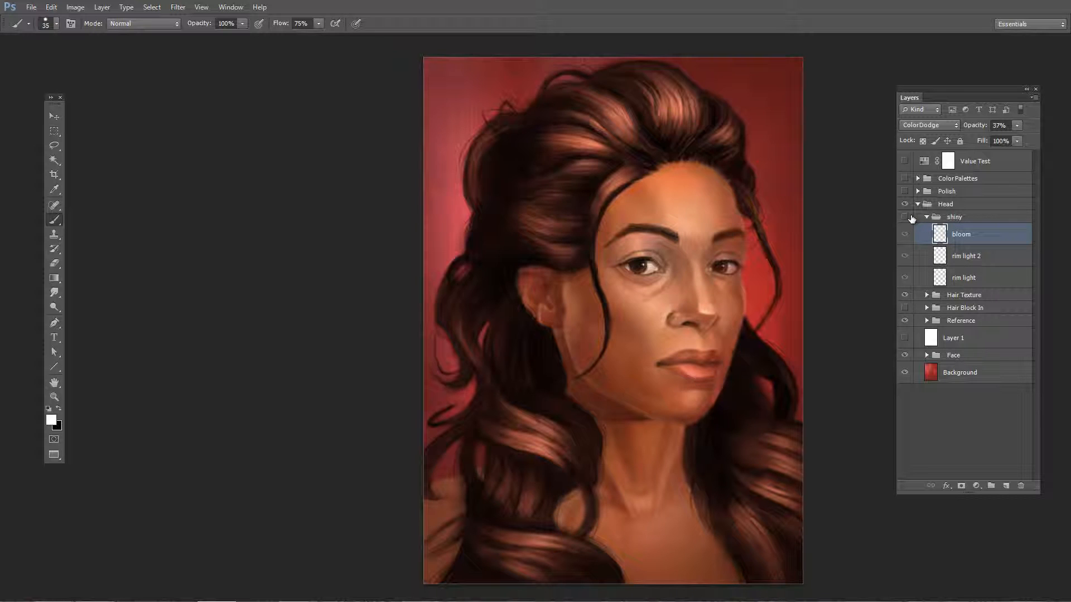
{"action": "left_click", "coordinate": [905, 217]}
{"action": "left_click", "coordinate": [907, 217]}
{"action": "left_click", "coordinate": [906, 217]}
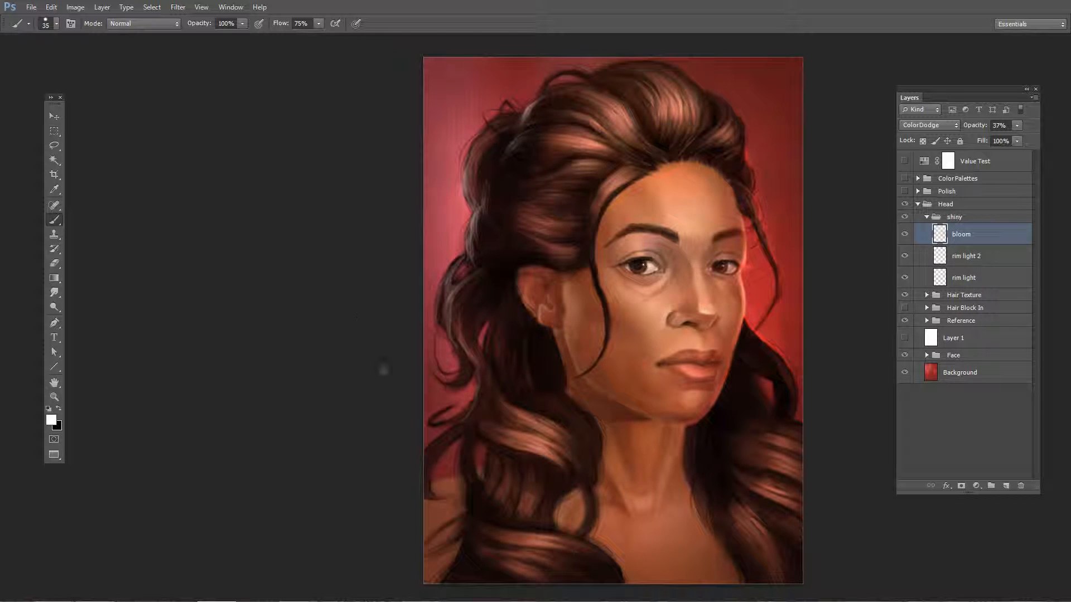
Collapse the shiny and Head groups and reveal the Polish group with only its two Head Depth of field layers visible.
{"action": "left_click", "coordinate": [927, 217]}
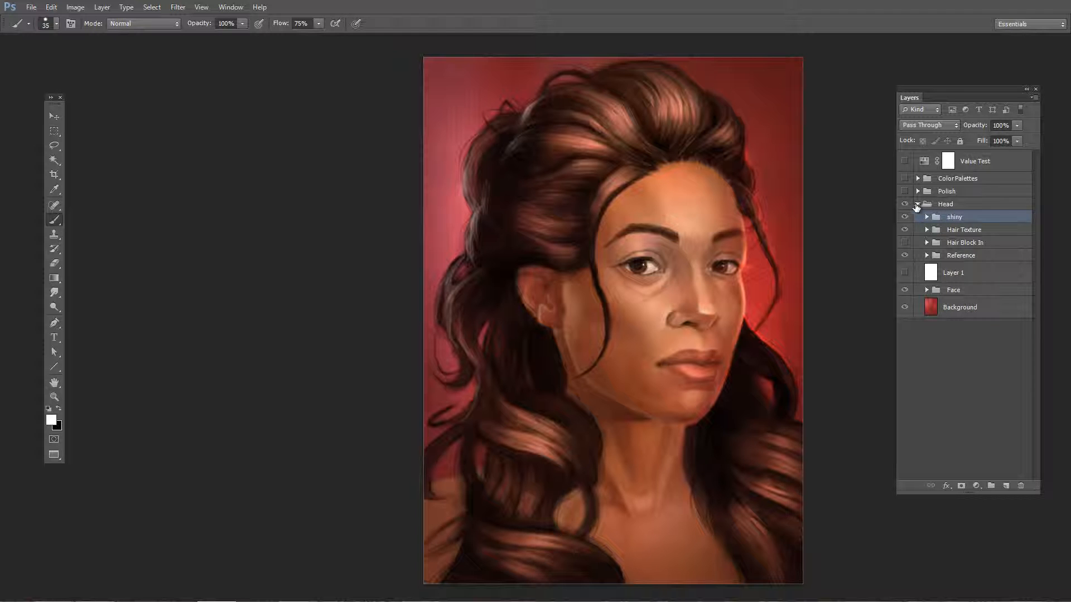
{"action": "left_click", "coordinate": [918, 204]}
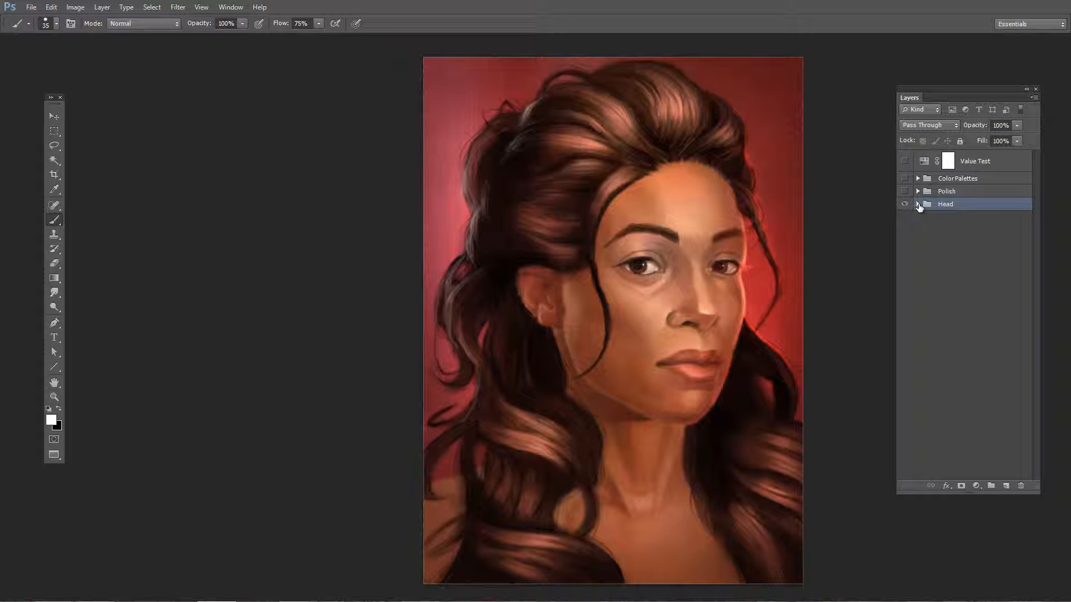
{"action": "left_click", "coordinate": [905, 191]}
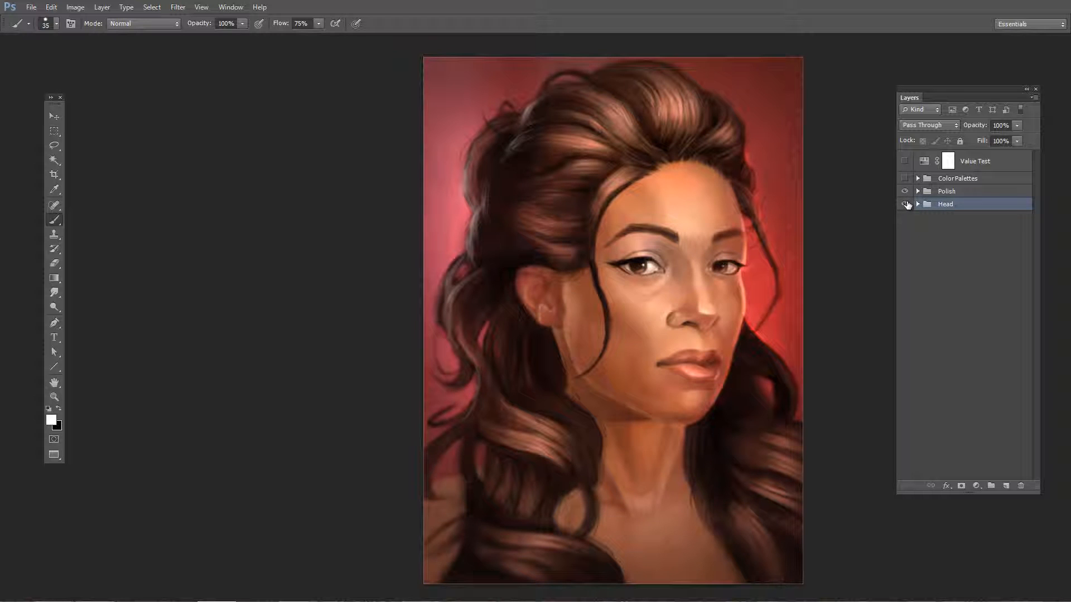
{"action": "left_click", "coordinate": [918, 191]}
{"action": "left_click_drag", "start_coordinate": [904, 210], "coordinate": [905, 339]}
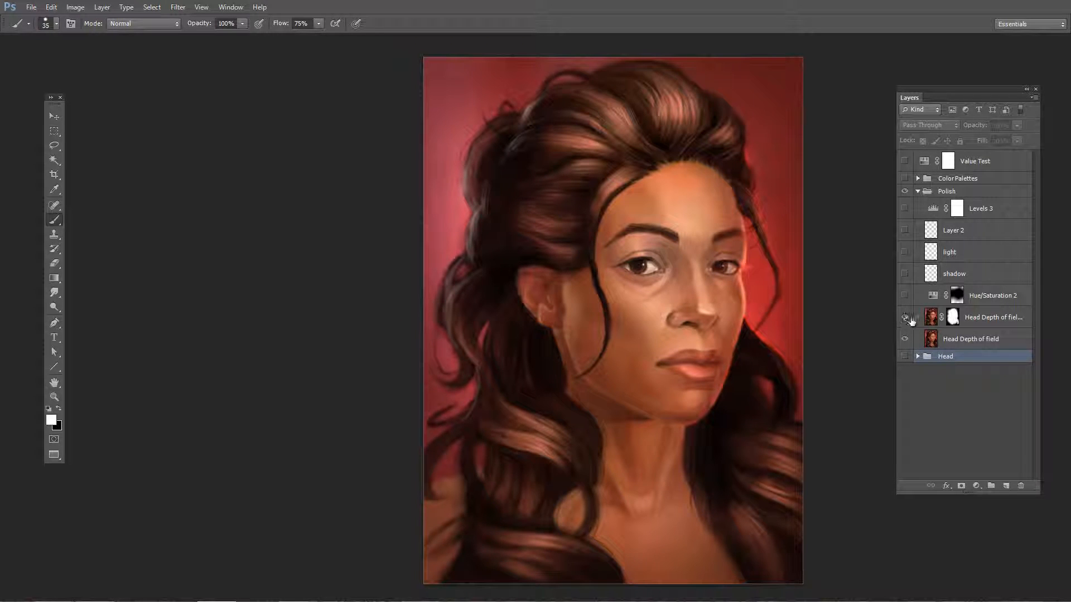
Disable the mask on the upper Head Depth of field layer and hide that layer to compare the sharp and blurred copies.
{"action": "left_click", "coordinate": [969, 319]}
{"action": "left_click", "coordinate": [957, 338]}
{"action": "left_click", "coordinate": [953, 320], "text": "shift"}
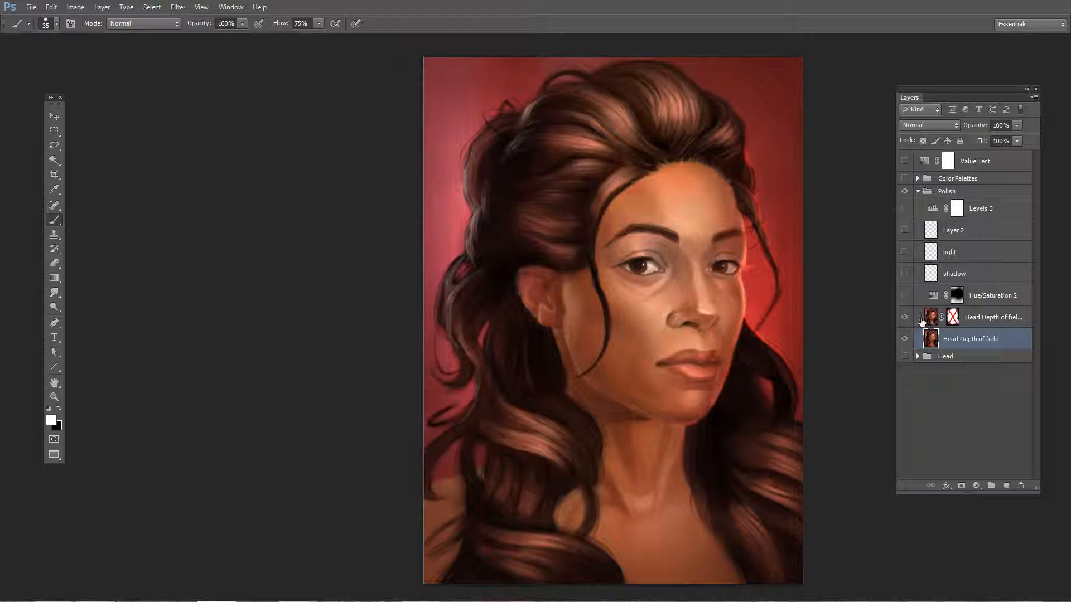
{"action": "left_click", "coordinate": [904, 317]}
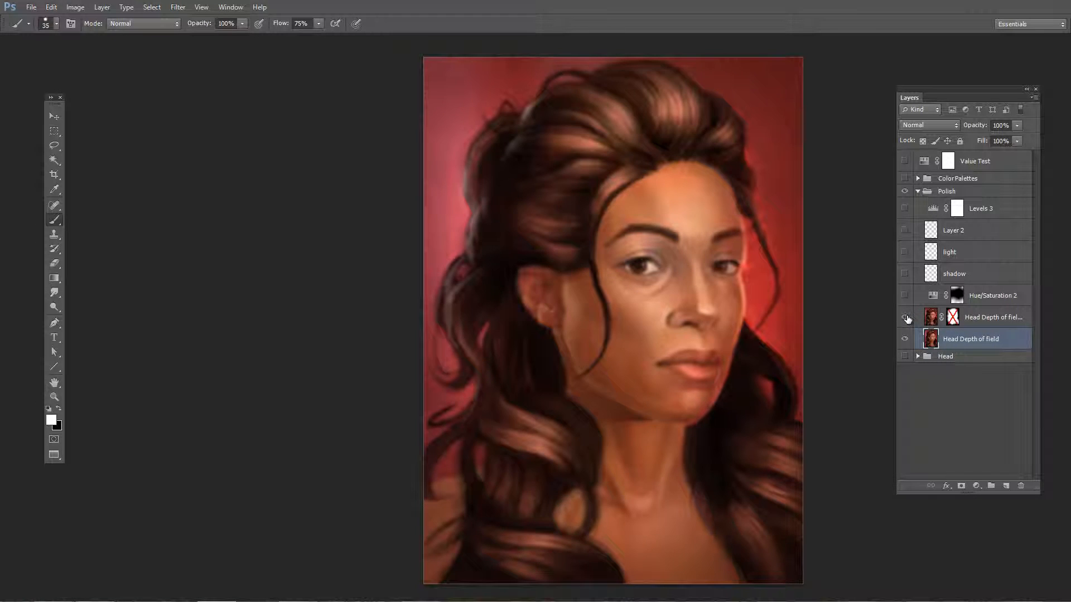
{"action": "left_click", "coordinate": [905, 317]}
Look through the Blur filters, then select the upper Head Depth of field layer and show it again.
{"action": "left_click", "coordinate": [178, 7]}
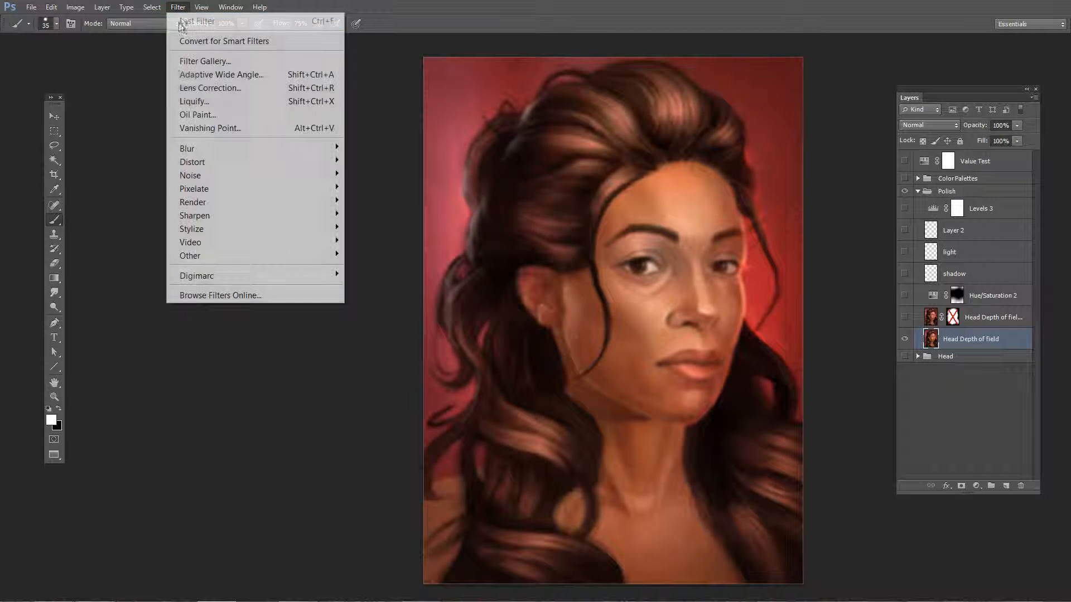
{"action": "mouse_move", "coordinate": [220, 157]}
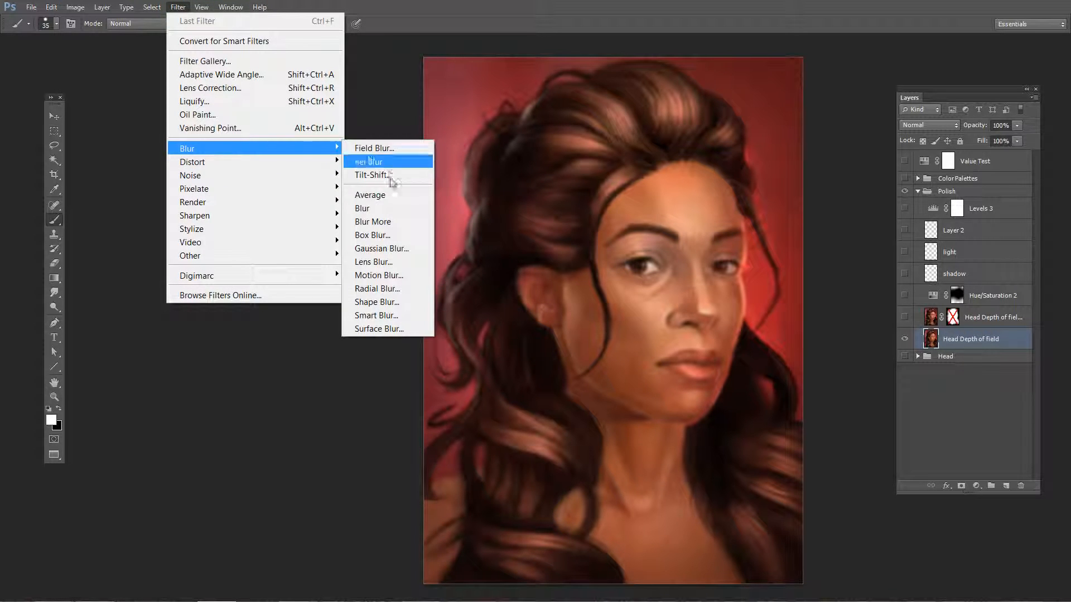
{"action": "left_click", "coordinate": [998, 317]}
{"action": "left_click", "coordinate": [904, 317]}
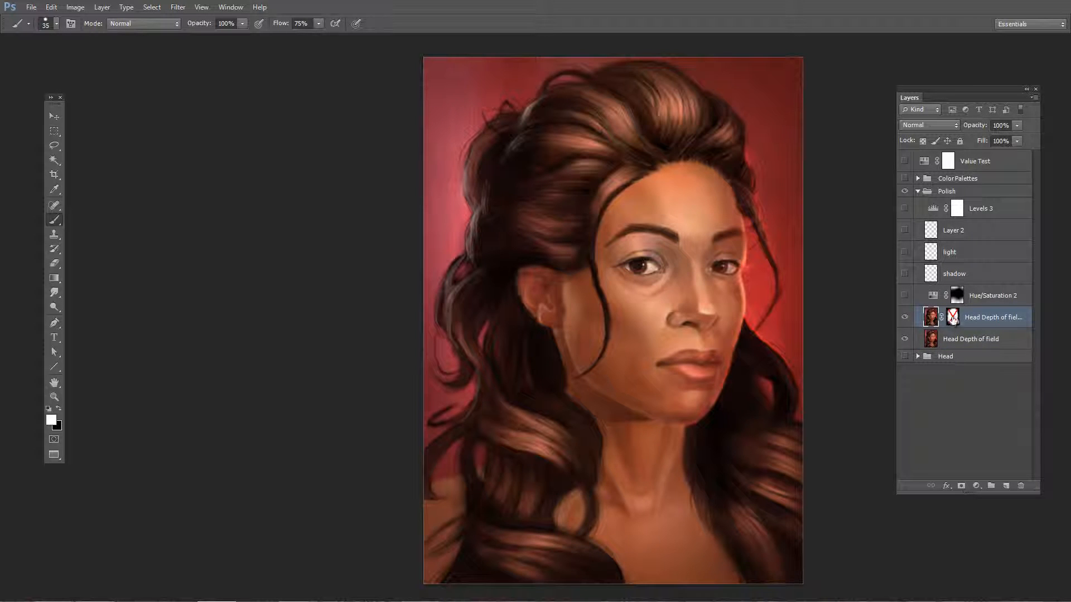
Compare the hair at the back of the head up close with the depth-of-field layer mask enabled and disabled.
{"action": "scroll", "coordinate": [500, 150], "scroll_direction": "up", "scroll_amount": 3}
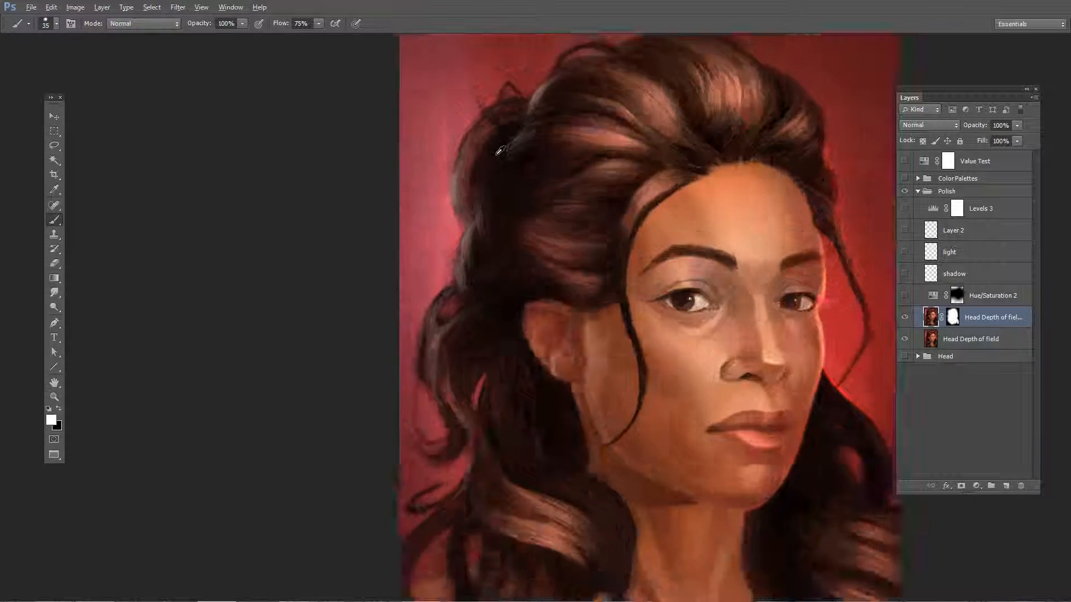
{"action": "left_click_drag", "start_coordinate": [502, 290], "coordinate": [618, 353]}
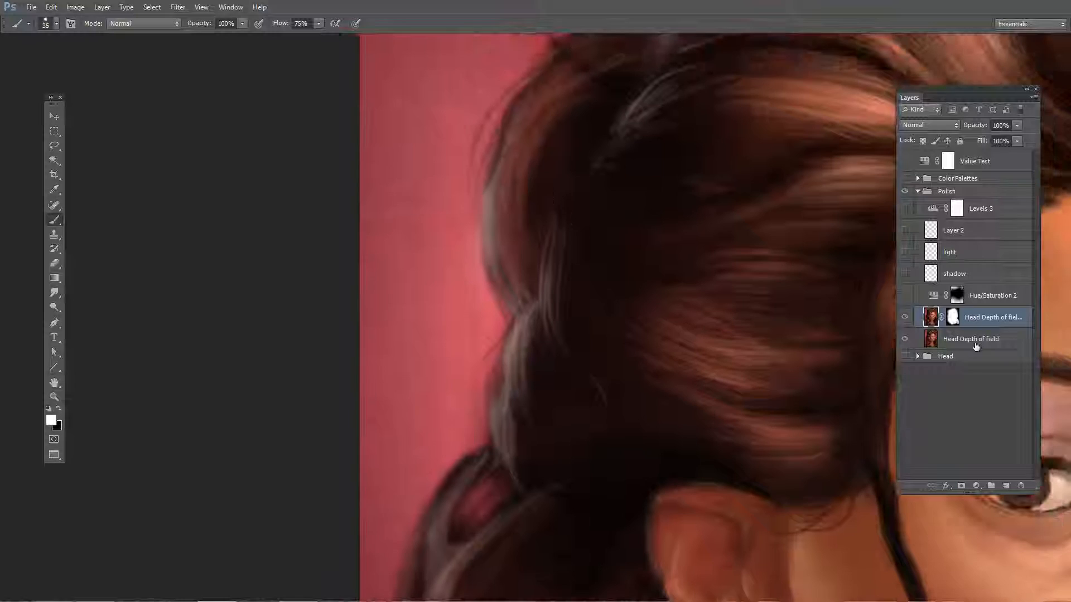
{"action": "left_click", "coordinate": [954, 316], "text": "shift"}
{"action": "left_click", "coordinate": [953, 317], "text": "shift"}
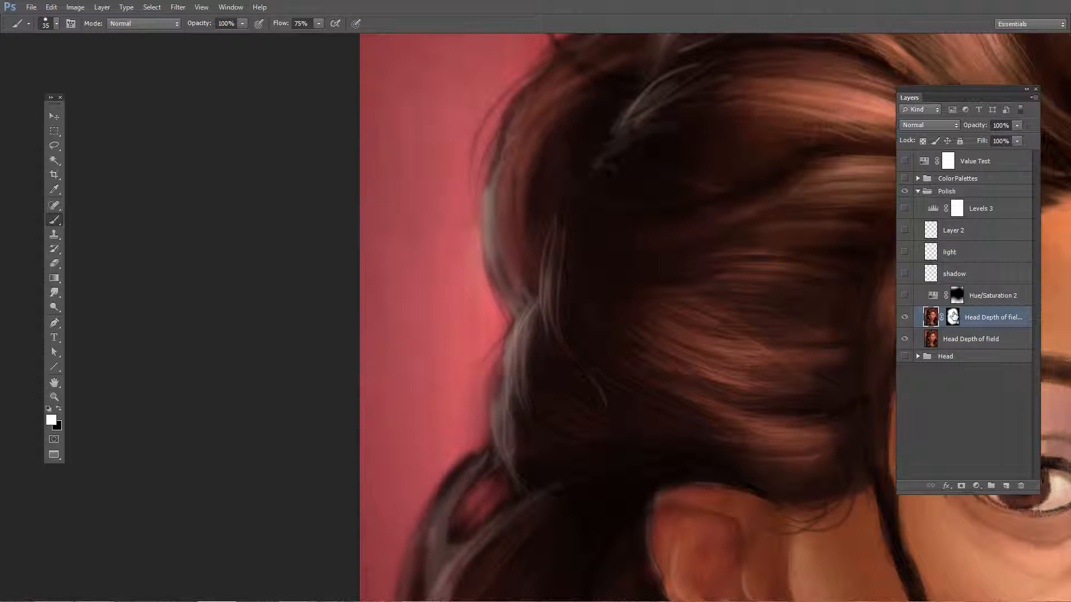
{"action": "left_click", "coordinate": [954, 317], "text": "shift"}
{"action": "left_click", "coordinate": [954, 316], "text": "shift"}
Compare the long curls beside the neck with the depth-of-field layer mask disabled and enabled.
{"action": "left_click_drag", "start_coordinate": [761, 508], "coordinate": [685, 67]}
{"action": "left_click_drag", "start_coordinate": [803, 579], "coordinate": [753, 411]}
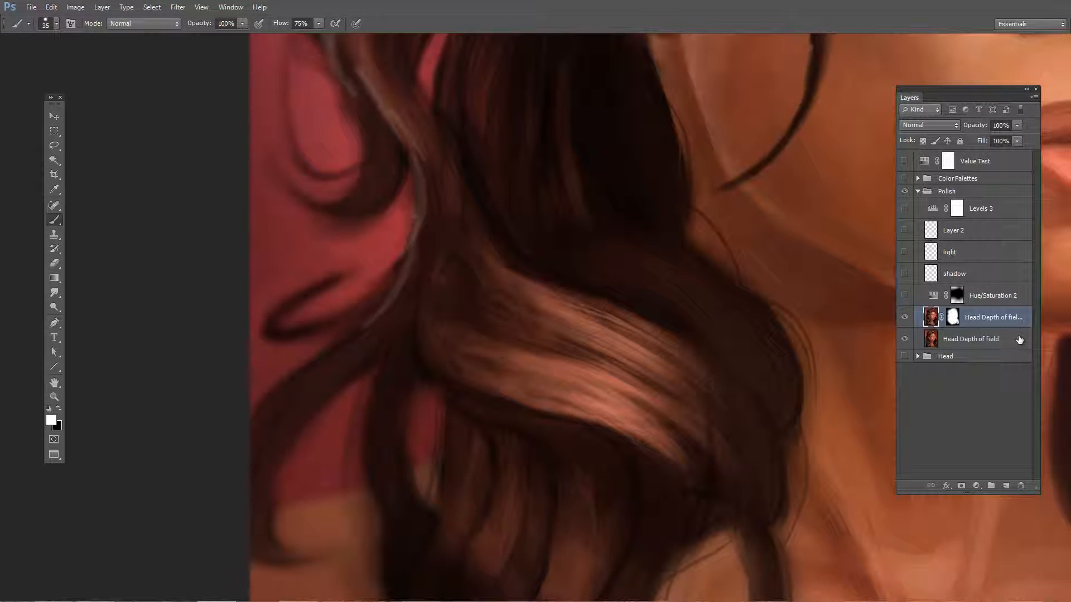
{"action": "left_click", "coordinate": [952, 316], "text": "shift"}
{"action": "left_click", "coordinate": [952, 317], "text": "shift"}
Examine the depth-of-field blur around the outer hair and shoulders across the whole portrait.
{"action": "scroll", "coordinate": [557, 187], "scroll_direction": "down", "scroll_amount": 4}
{"action": "left_click_drag", "start_coordinate": [684, 160], "coordinate": [451, 246]}
{"action": "left_click_drag", "start_coordinate": [633, 176], "coordinate": [650, 312]}
{"action": "mouse_move", "coordinate": [659, 135]}
{"action": "left_mouse_down"}
{"action": "mouse_move", "coordinate": [680, 221]}
{"action": "mouse_move", "coordinate": [708, 168]}
{"action": "left_mouse_up"}
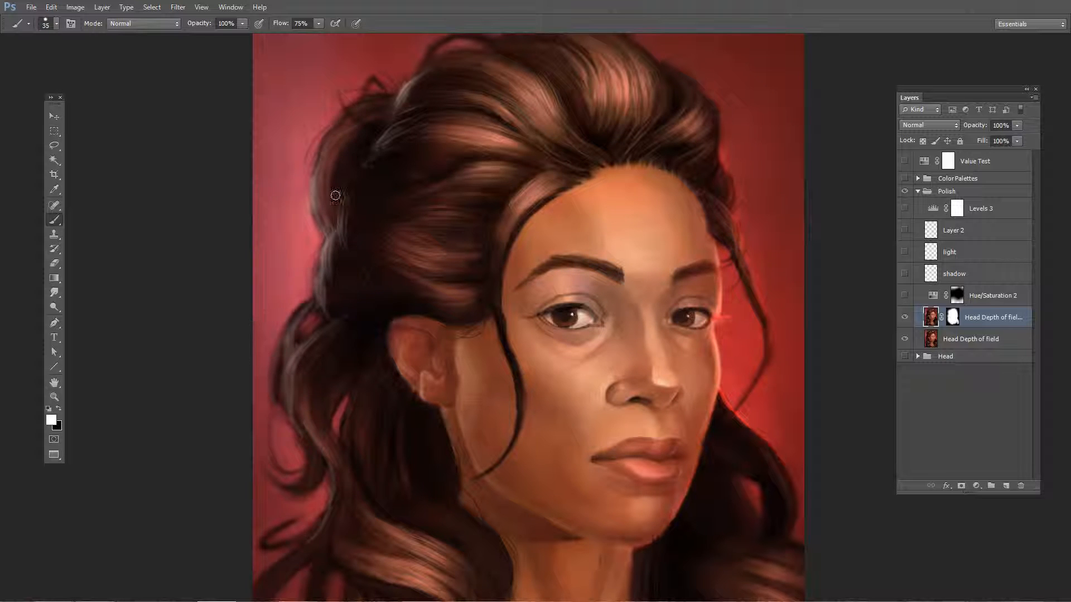
{"action": "scroll", "coordinate": [430, 360], "scroll_direction": "down", "scroll_amount": 4}
{"action": "left_click_drag", "start_coordinate": [517, 433], "coordinate": [527, 320]}
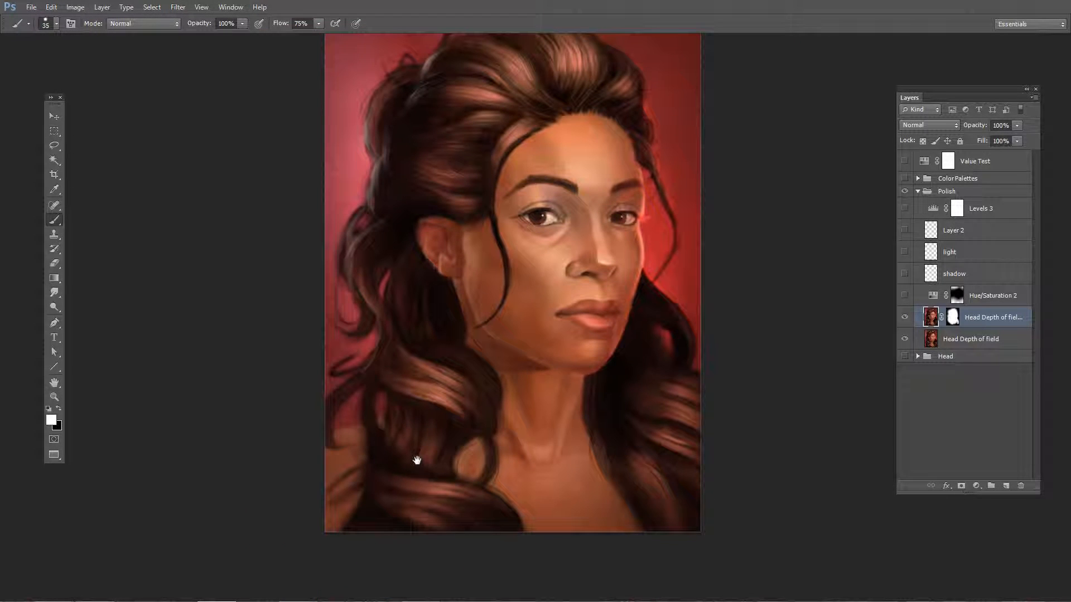
{"action": "left_click_drag", "start_coordinate": [582, 292], "coordinate": [594, 384]}
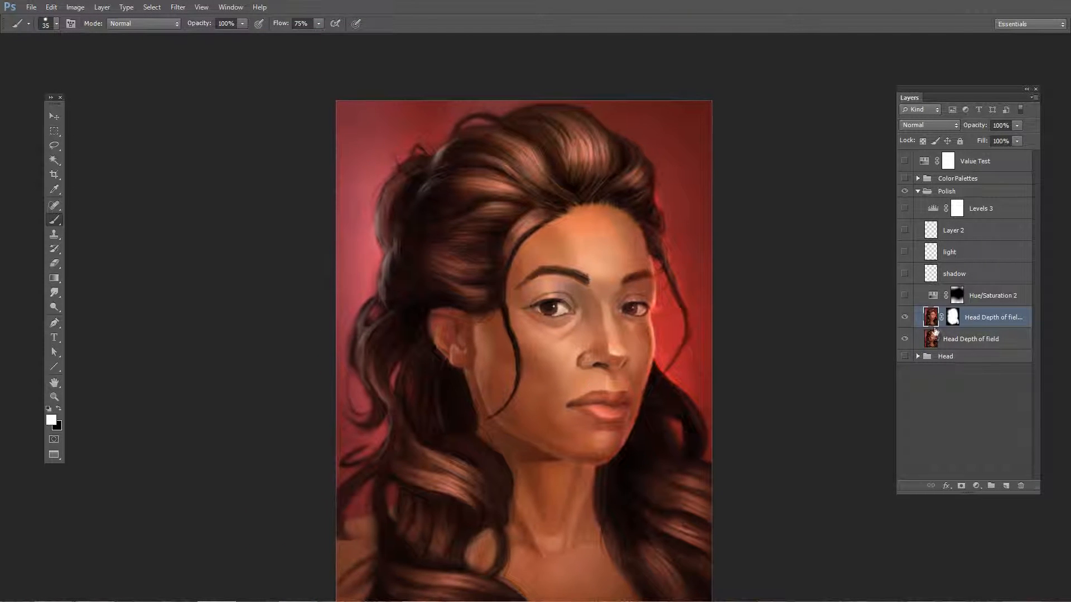
Show the Hue/Saturation 2 adjustment layer and inspect its saturation and lightness settings.
{"action": "left_click", "coordinate": [904, 295]}
{"action": "left_click_drag", "start_coordinate": [688, 306], "coordinate": [716, 335]}
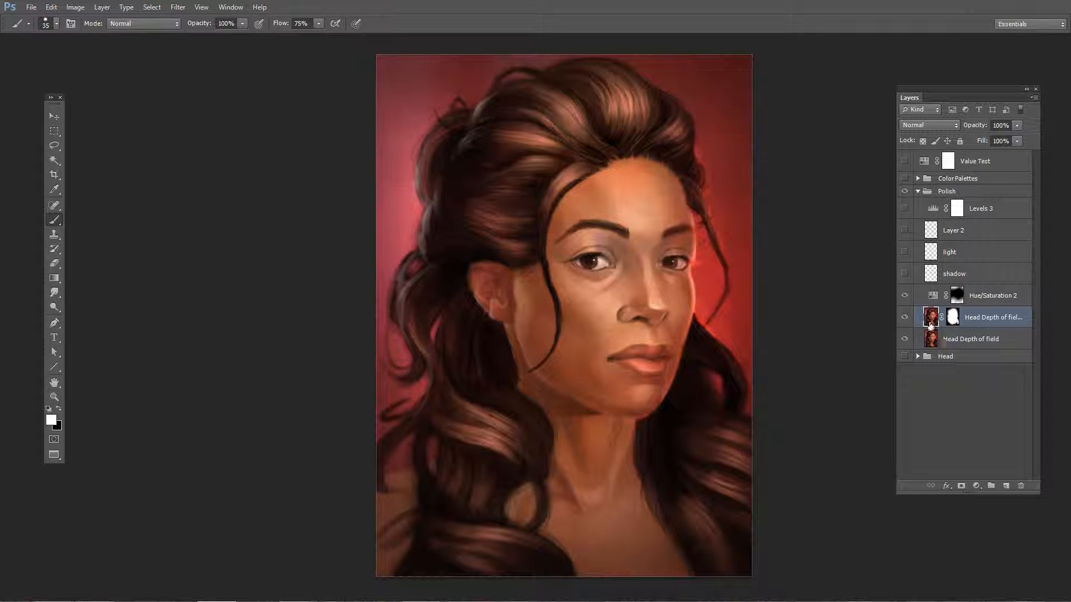
{"action": "left_click", "coordinate": [933, 297]}
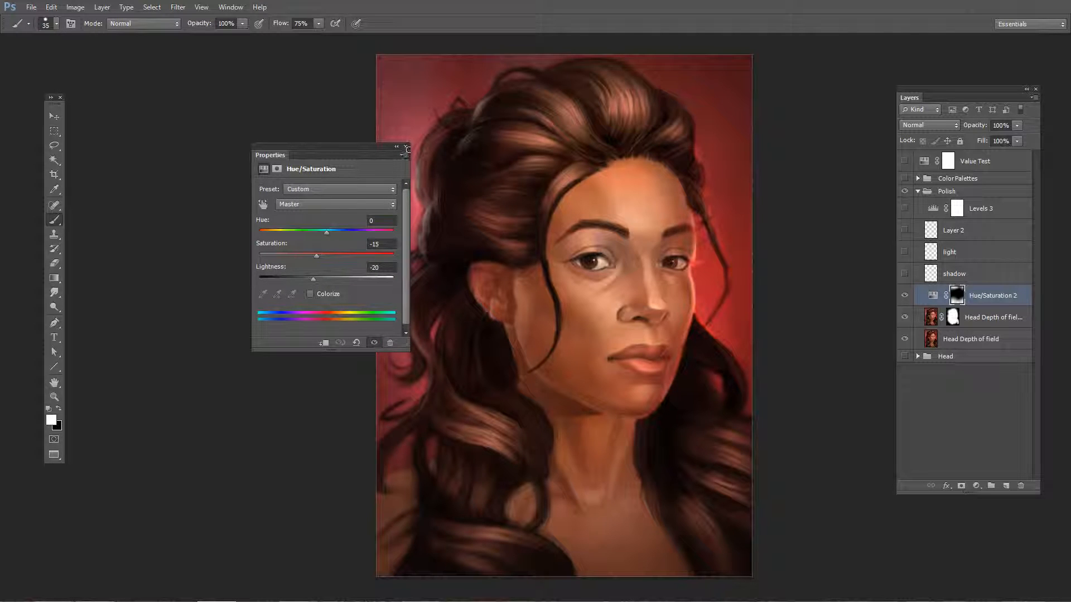
{"action": "left_click", "coordinate": [405, 146]}
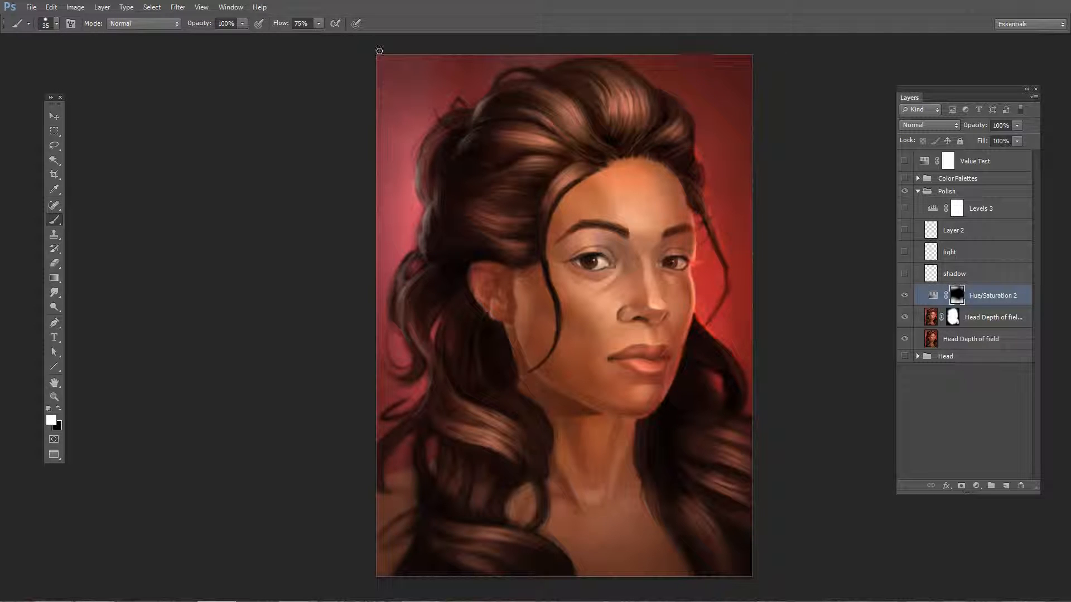
Compare the portrait with the Hue/Saturation 2 vignette hidden and shown.
{"action": "left_click", "coordinate": [904, 295]}
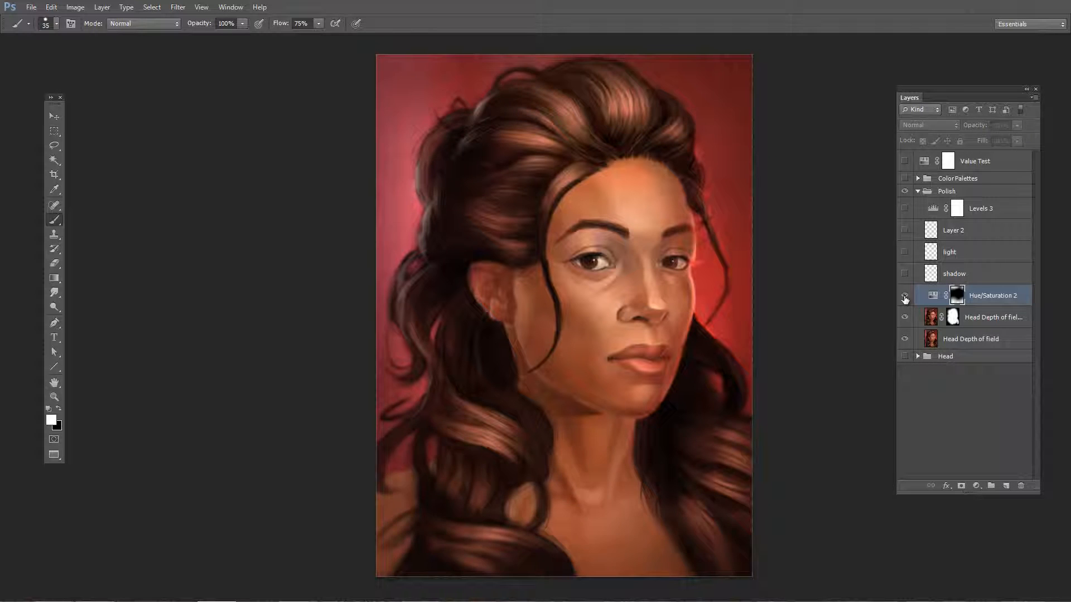
{"action": "left_click", "coordinate": [905, 296]}
{"action": "left_click", "coordinate": [904, 295]}
{"action": "left_click", "coordinate": [904, 295]}
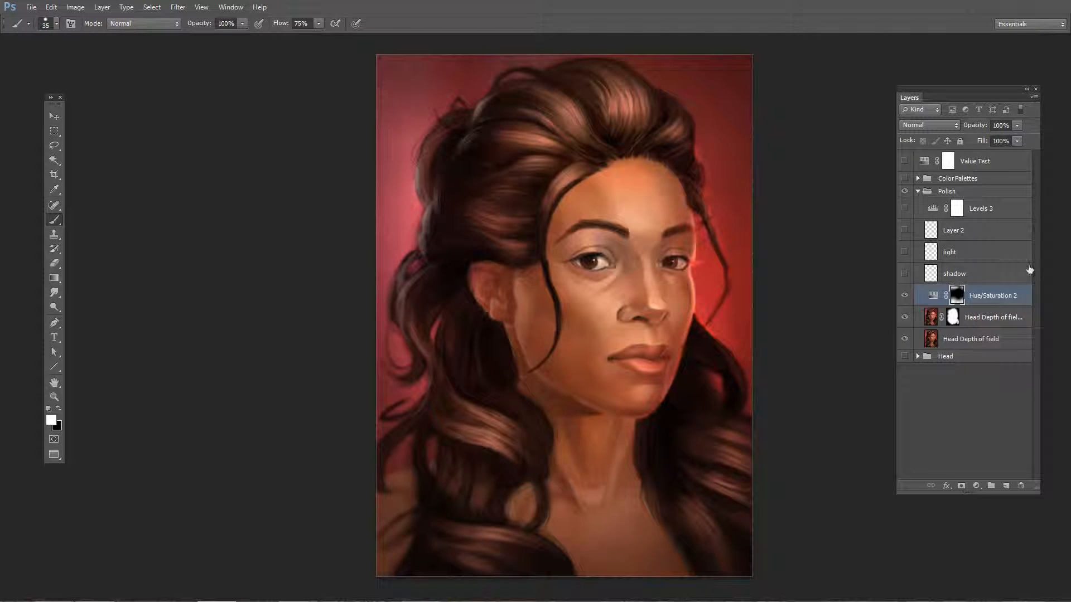
Show the shadow and light layers in the Polish group while viewing the face up close.
{"action": "left_click", "coordinate": [955, 279]}
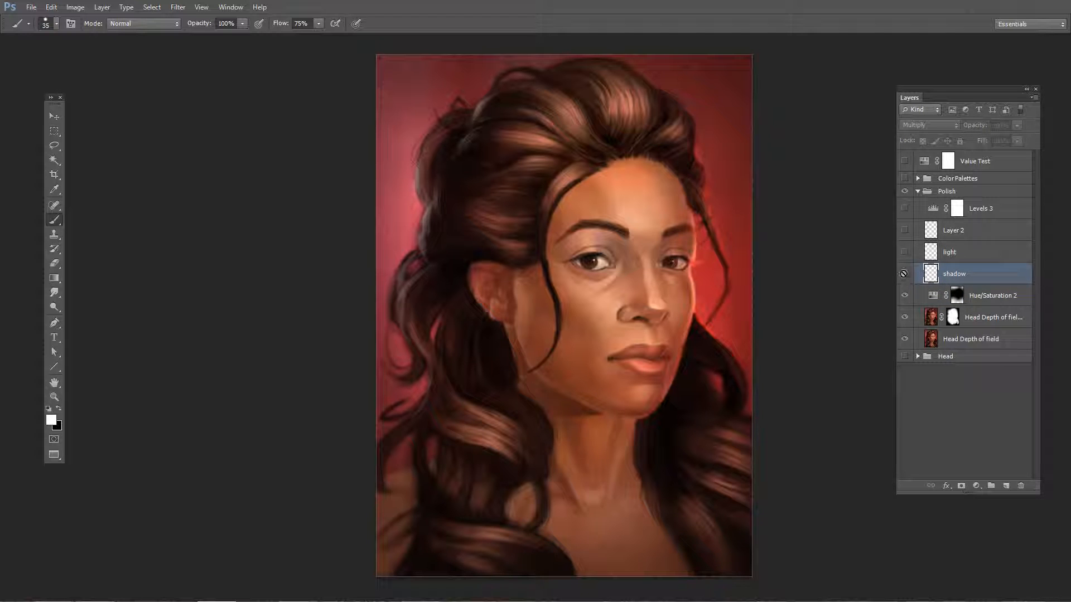
{"action": "scroll", "coordinate": [755, 310], "scroll_direction": "up", "scroll_amount": 2}
{"action": "left_click_drag", "start_coordinate": [681, 244], "coordinate": [727, 311]}
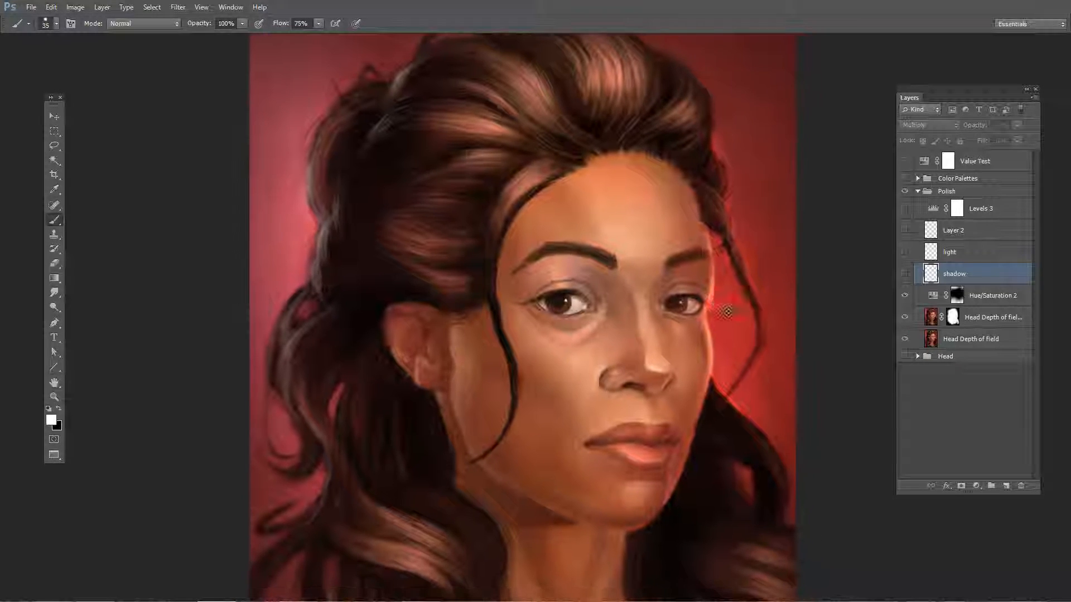
{"action": "left_click", "coordinate": [903, 275]}
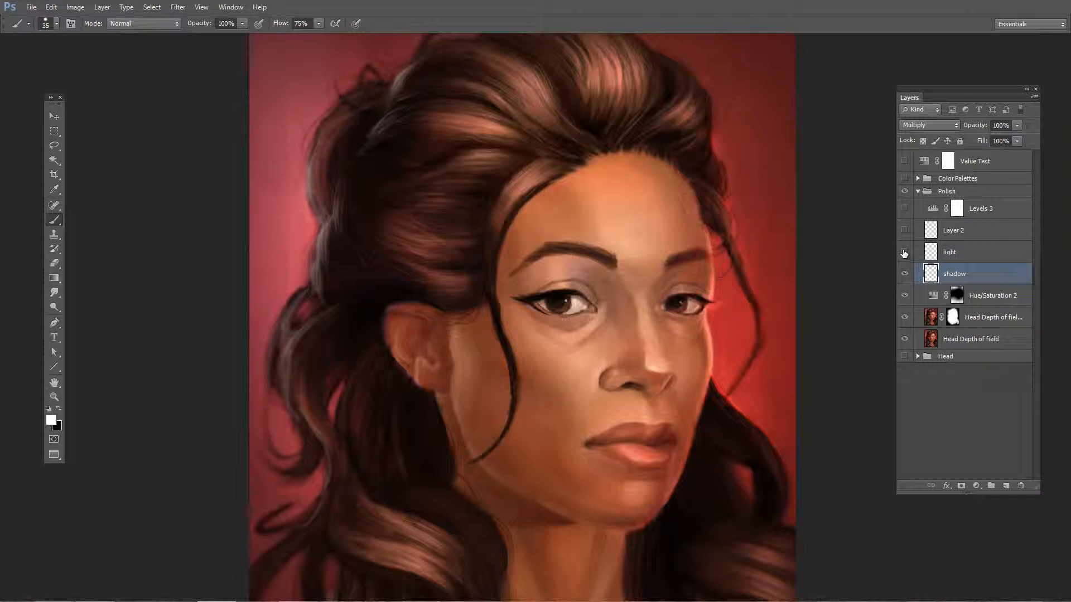
{"action": "left_click", "coordinate": [904, 253]}
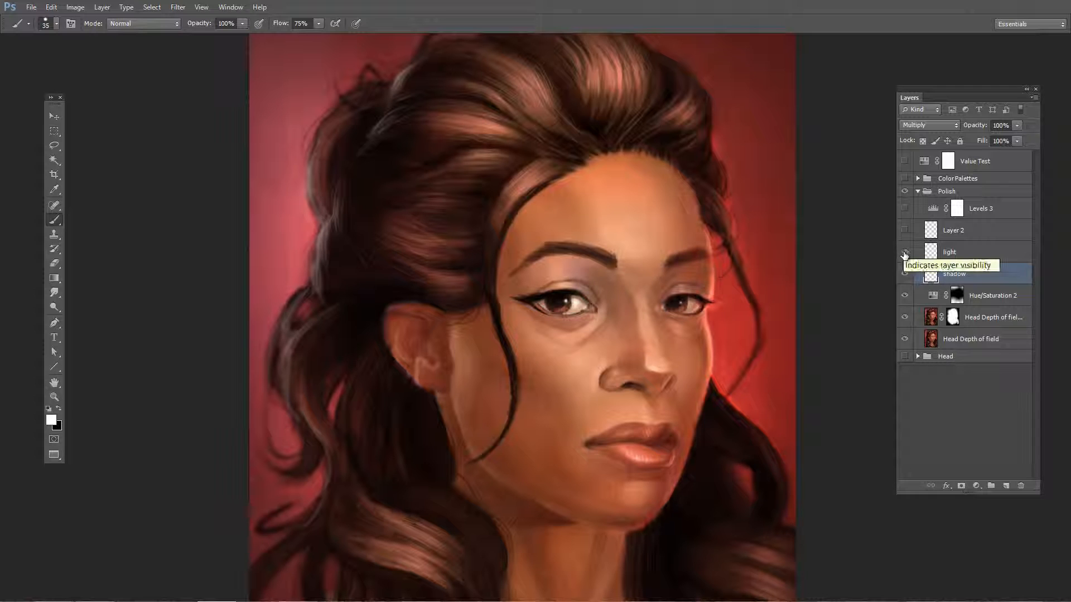
Show Layer 2 in the Polish group, toggling it repeatedly to compare the portrait with and without it.
{"action": "left_click", "coordinate": [904, 231]}
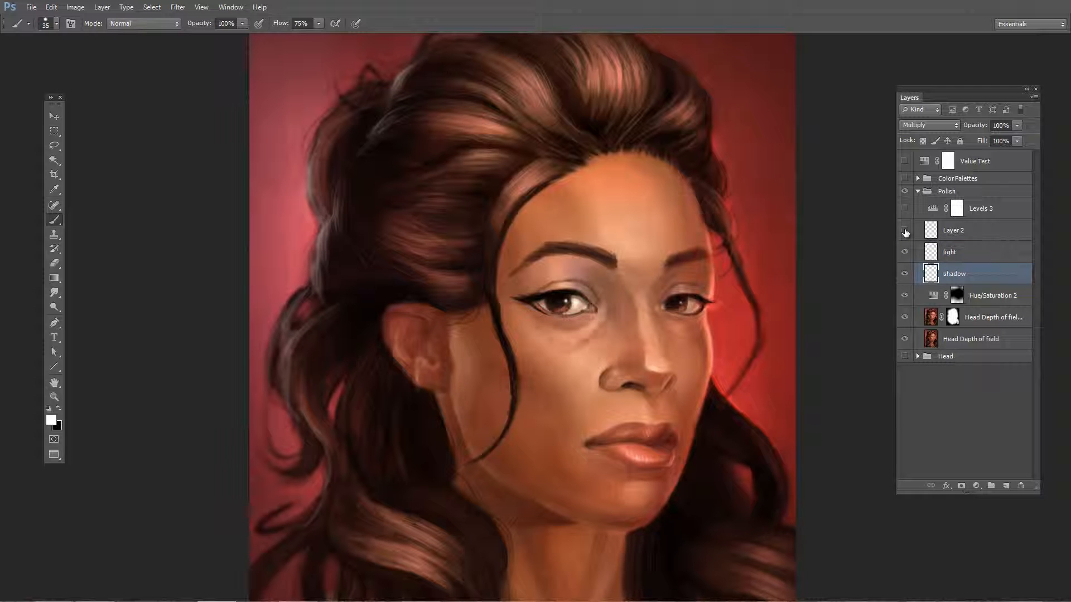
{"action": "left_click", "coordinate": [904, 232]}
{"action": "left_click", "coordinate": [905, 232]}
{"action": "left_click", "coordinate": [905, 232]}
{"action": "left_click", "coordinate": [905, 232]}
{"action": "left_click", "coordinate": [904, 232]}
{"action": "left_click", "coordinate": [906, 231]}
{"action": "left_click", "coordinate": [905, 230]}
{"action": "left_click", "coordinate": [905, 230]}
{"action": "left_click", "coordinate": [906, 231]}
{"action": "left_click", "coordinate": [906, 231]}
{"action": "left_click", "coordinate": [905, 230]}
{"action": "left_click", "coordinate": [906, 231]}
{"action": "left_click", "coordinate": [906, 230]}
{"action": "left_click", "coordinate": [906, 230]}
Show and select the Levels 3 adjustment layer, toggling it to compare the whole portrait with and without it.
{"action": "left_click", "coordinate": [904, 209]}
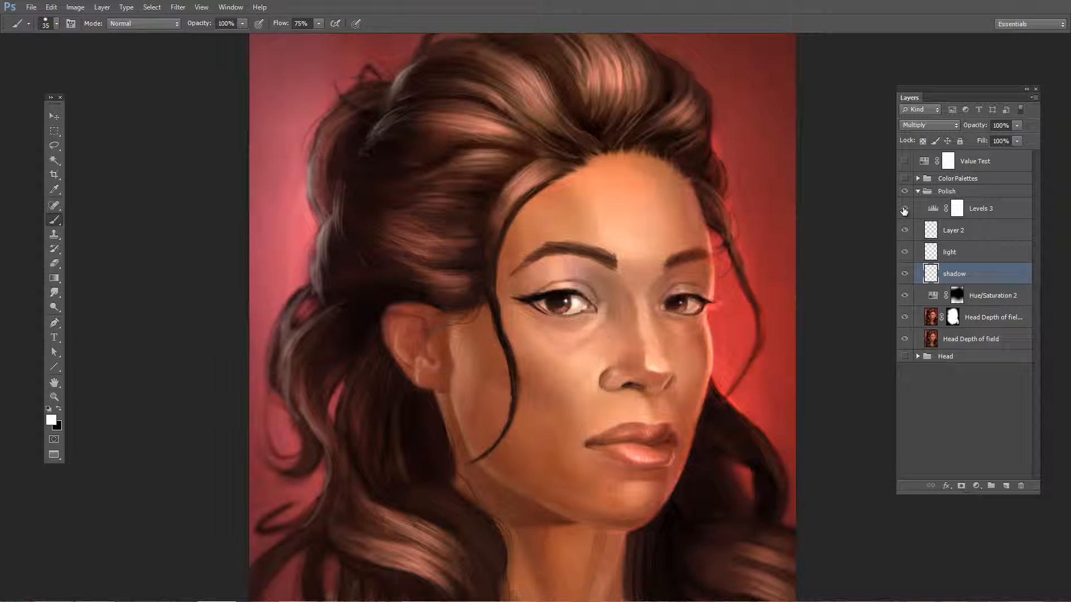
{"action": "key", "text": "ctrl+minus"}
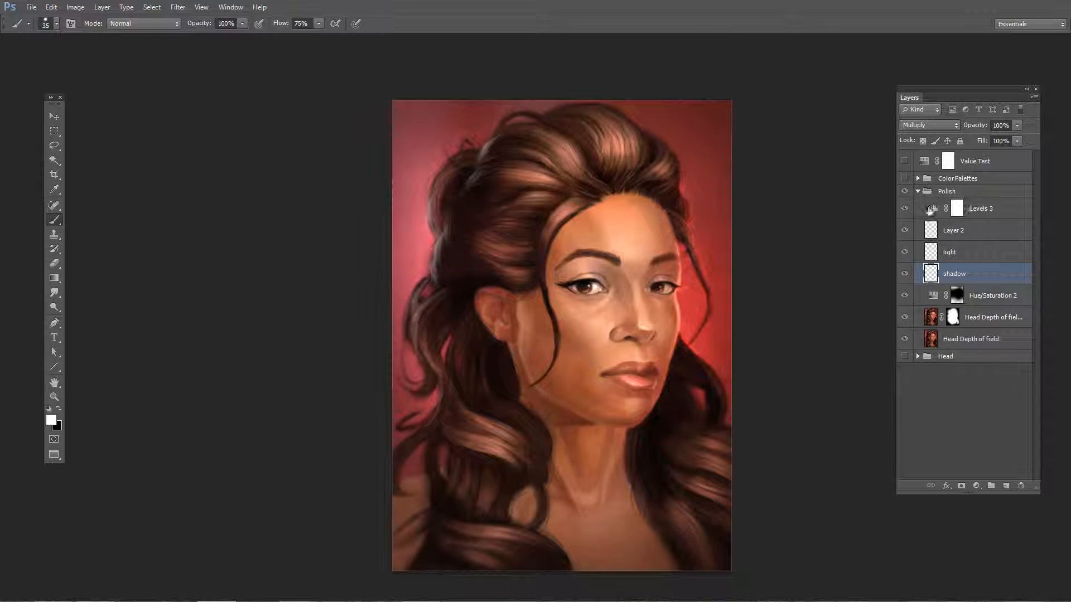
{"action": "left_click", "coordinate": [905, 209]}
{"action": "left_click", "coordinate": [905, 209]}
{"action": "left_click", "coordinate": [905, 209]}
{"action": "left_click", "coordinate": [905, 209]}
{"action": "left_click", "coordinate": [905, 209]}
{"action": "left_click", "coordinate": [905, 209]}
{"action": "left_click", "coordinate": [1001, 209]}
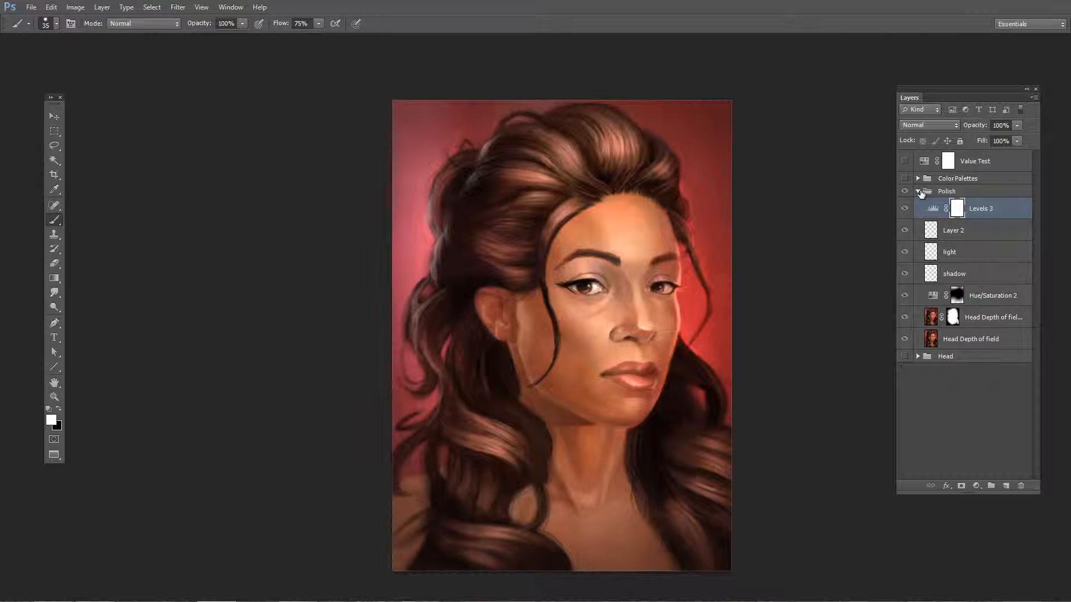
Collapse the Polish group and toggle the Value Test layer to check the portrait in greyscale.
{"action": "left_click", "coordinate": [917, 191]}
{"action": "left_click", "coordinate": [904, 161]}
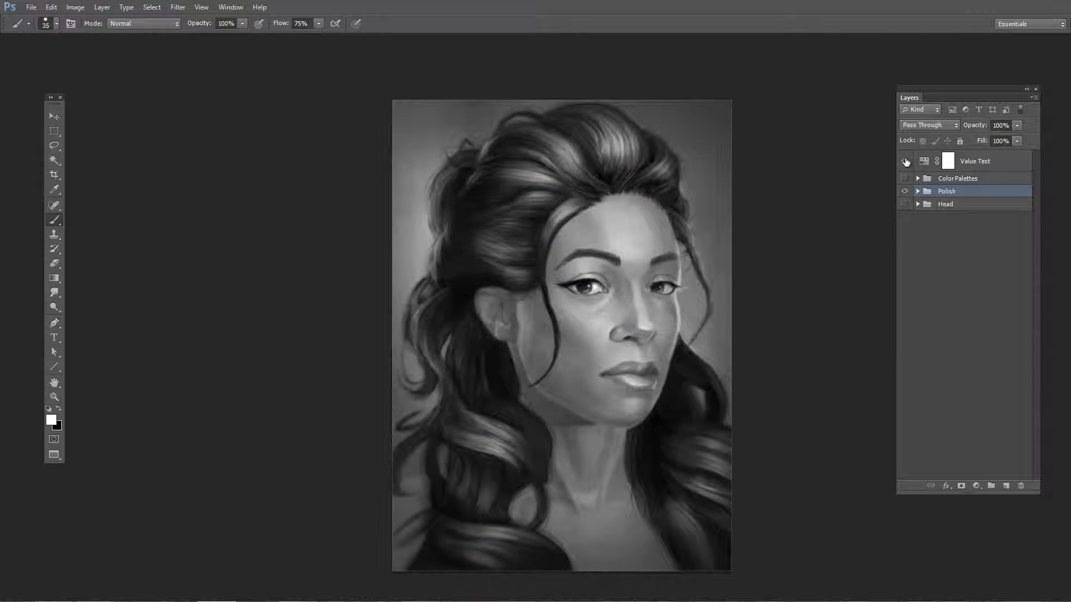
{"action": "left_click", "coordinate": [905, 162]}
{"action": "left_click", "coordinate": [905, 162]}
Compare the greyscale values with Levels 3 hidden and shown, then collapse the Polish group and toggle Value Test.
{"action": "left_click", "coordinate": [918, 191]}
{"action": "left_click", "coordinate": [904, 209]}
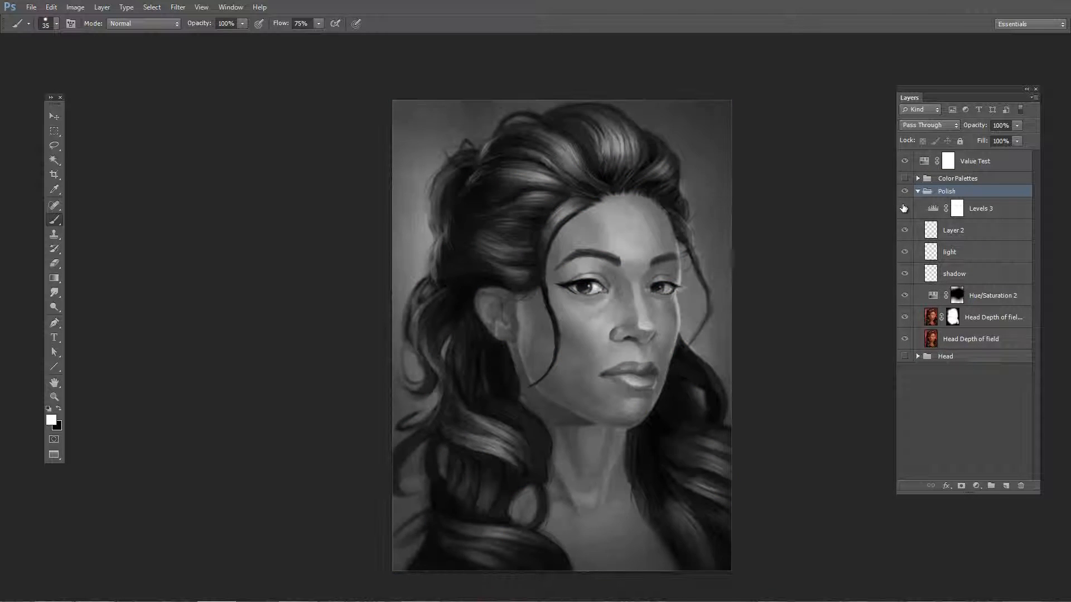
{"action": "left_click", "coordinate": [904, 209]}
{"action": "left_click", "coordinate": [918, 191]}
{"action": "left_click", "coordinate": [904, 161]}
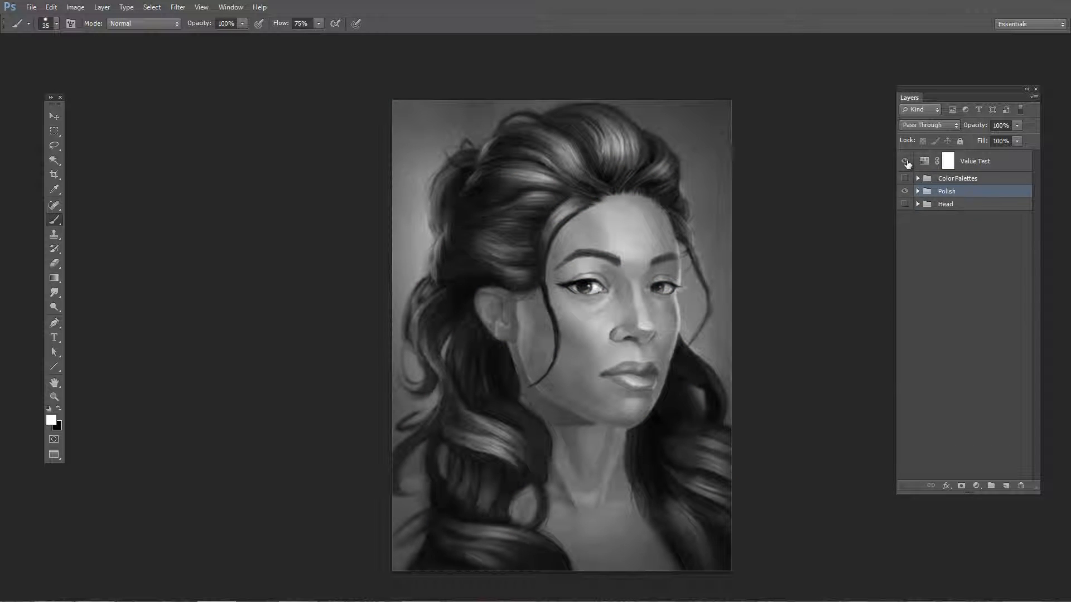